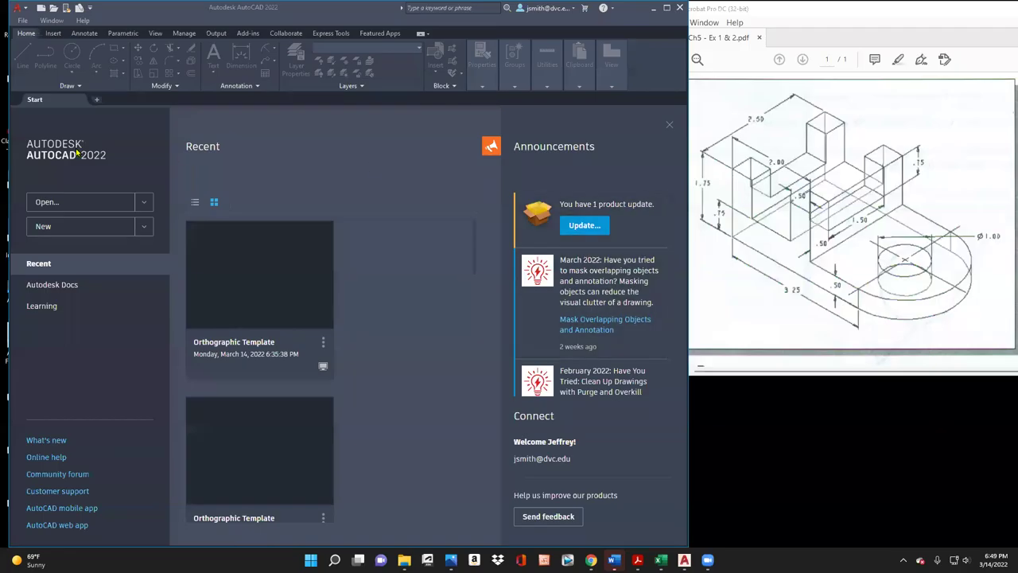
Step: Create a new drawing from scratch with Imperial (feet and inches) default settings and widen the program window slightly
left_click(22, 22)
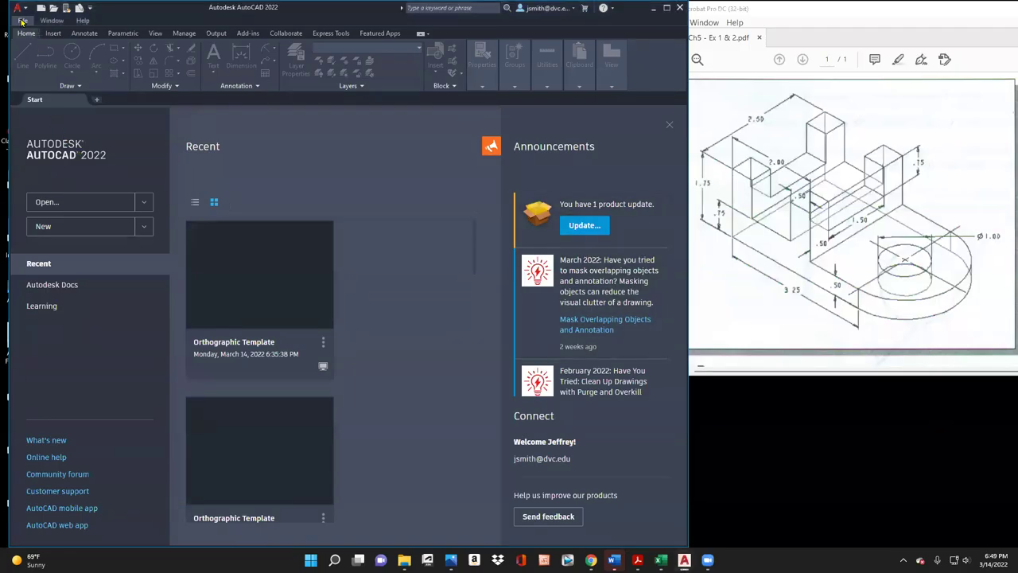
left_click(23, 20)
left_click(40, 8)
left_click(40, 8)
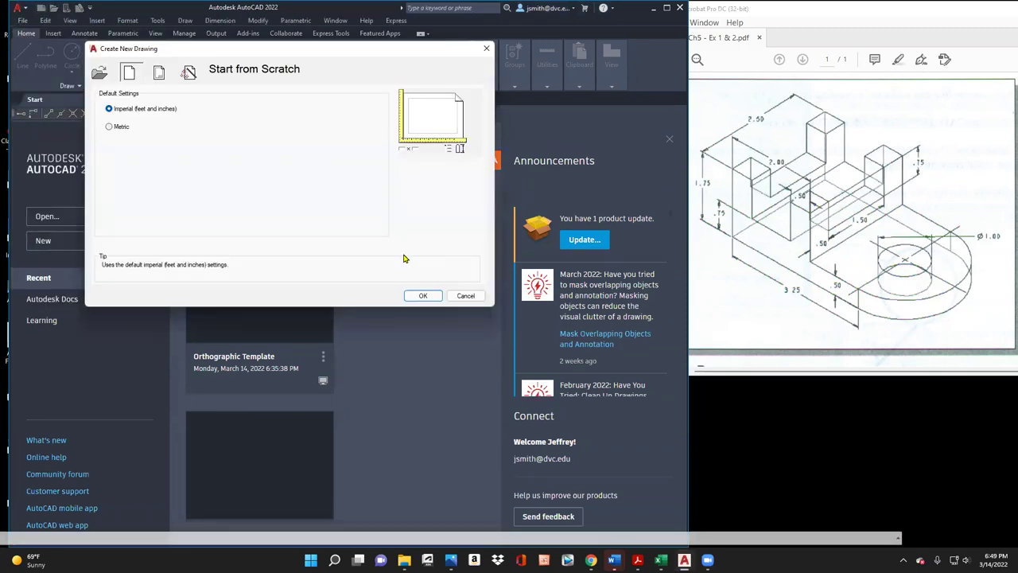
left_click(426, 297)
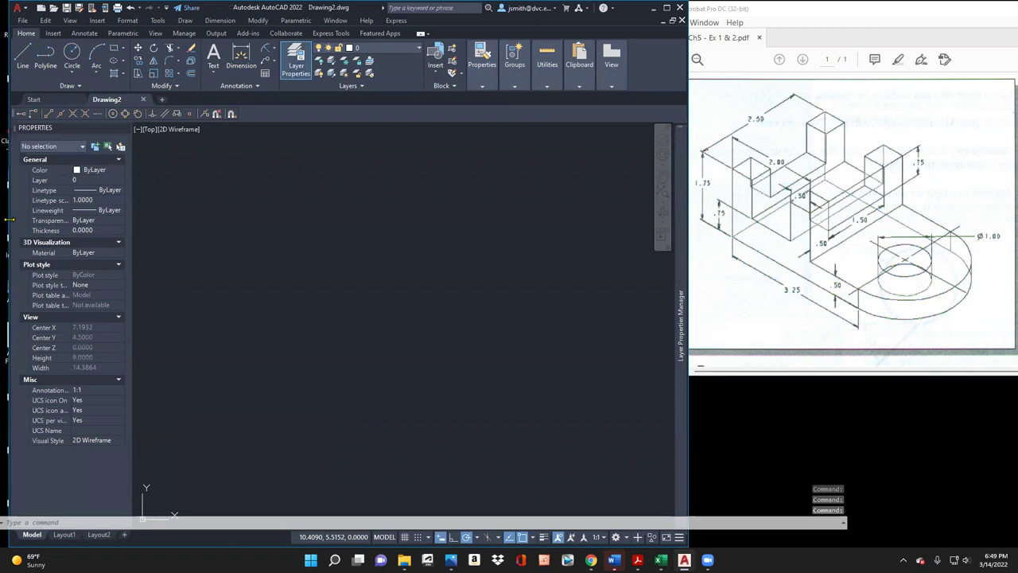
left_click_drag(8, 219, 5, 219)
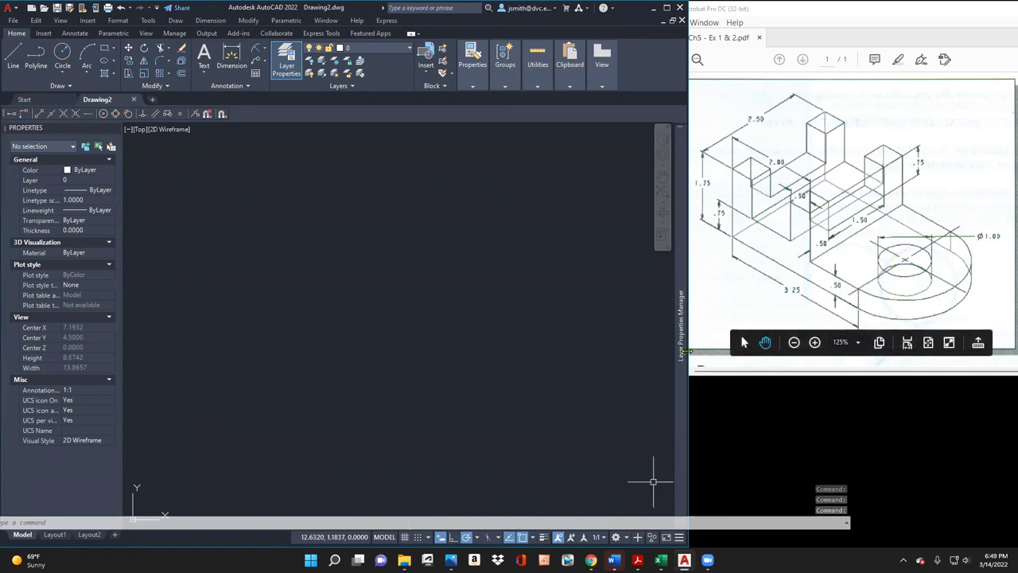
mouse_move(680, 292)
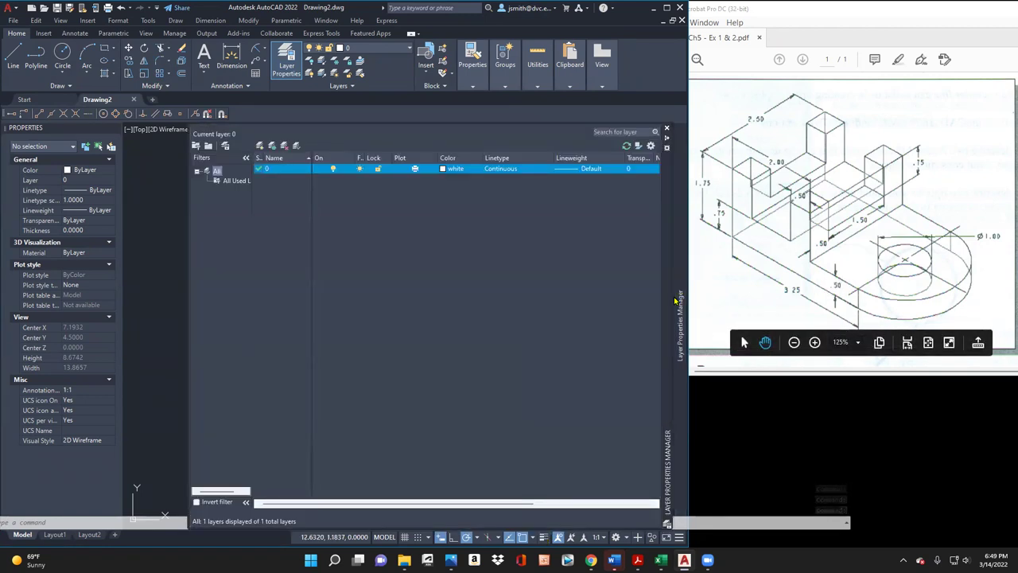
key("Escape")
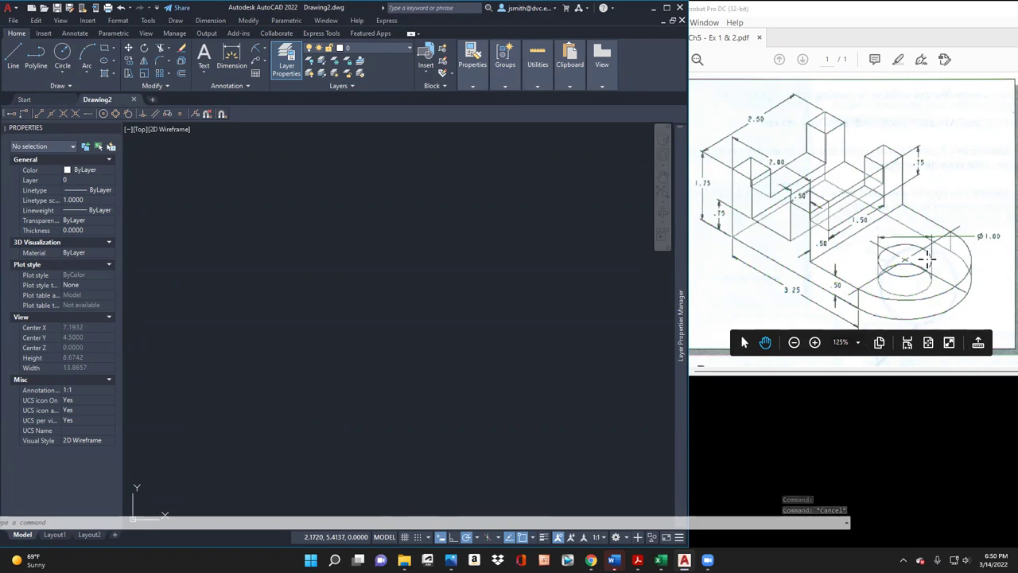
scroll(927, 258, "down", 1)
scroll(927, 258, "up", 1)
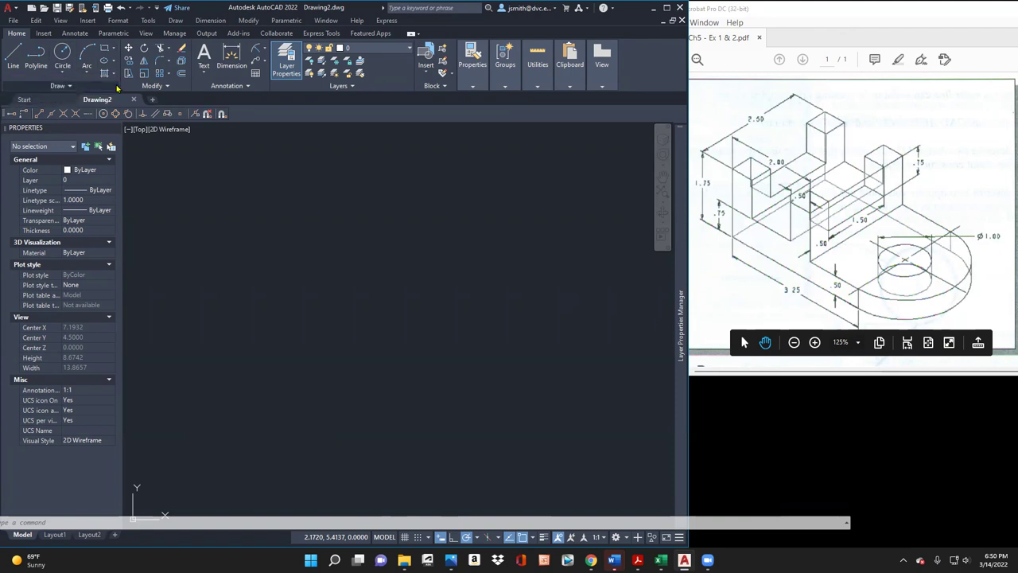
Step: Turn off auto-hide for the Layer Properties Manager palette and close it
mouse_move(683, 202)
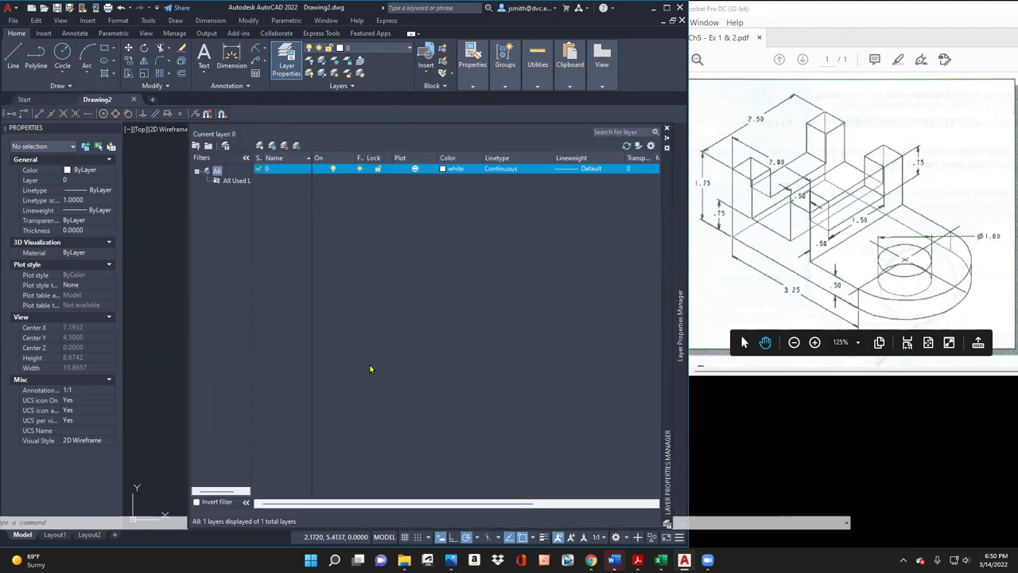
left_click(666, 137)
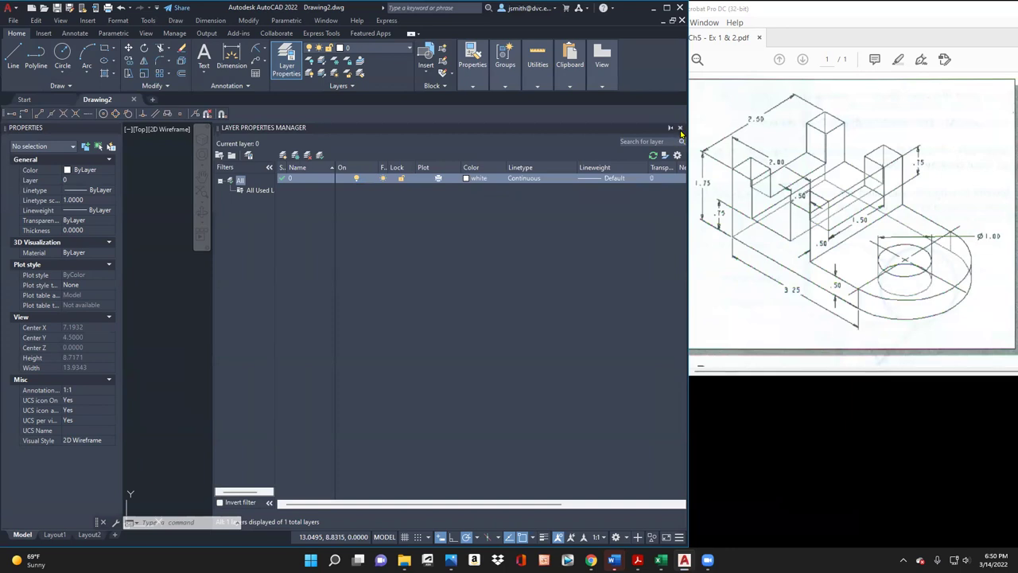
left_click(680, 129)
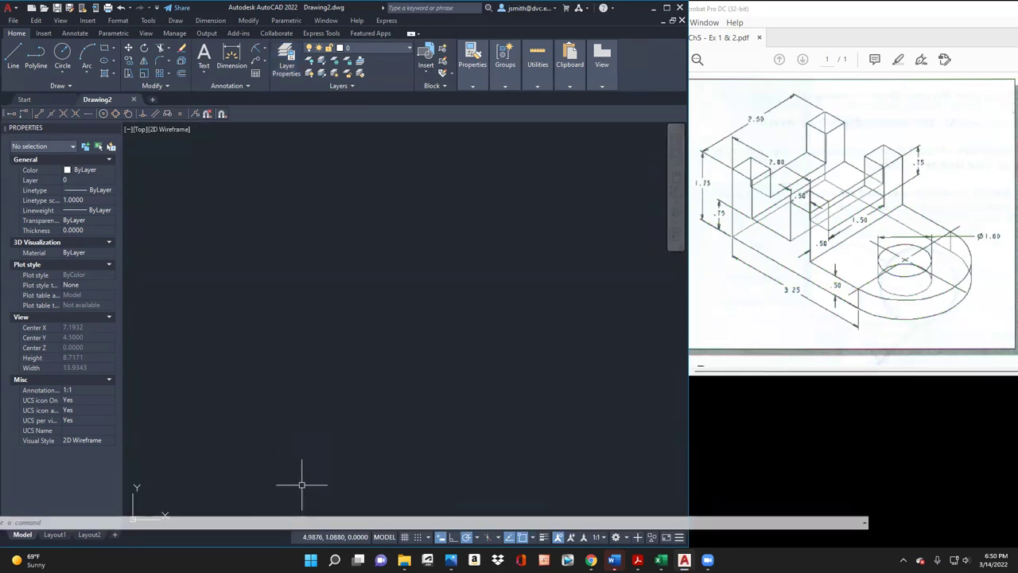
key("Escape")
key("Escape")
key("Escape")
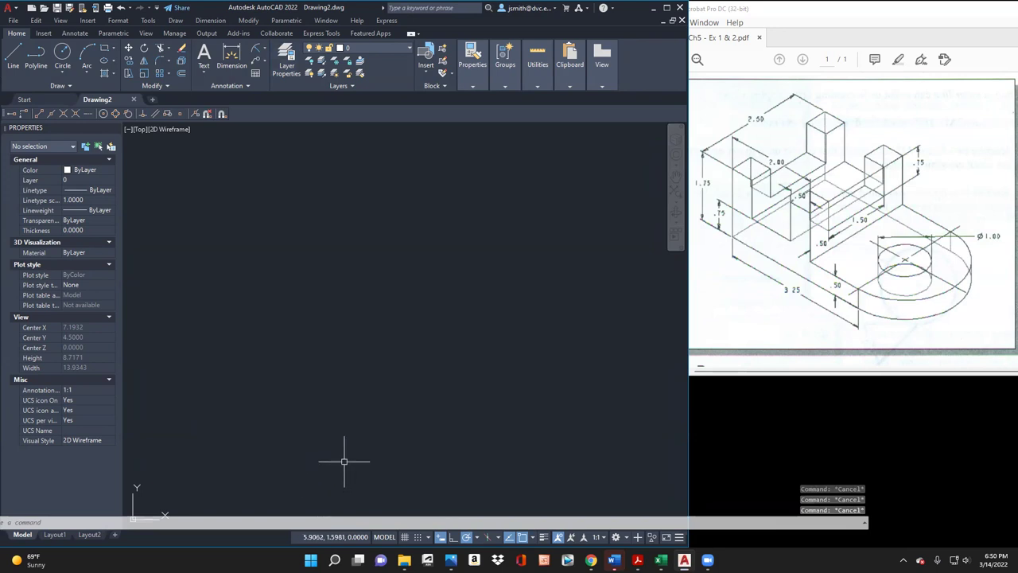
Step: Reopen the Layer Properties Manager with the LAYER command and add a new layer named Construction
type("la")
key("Return")
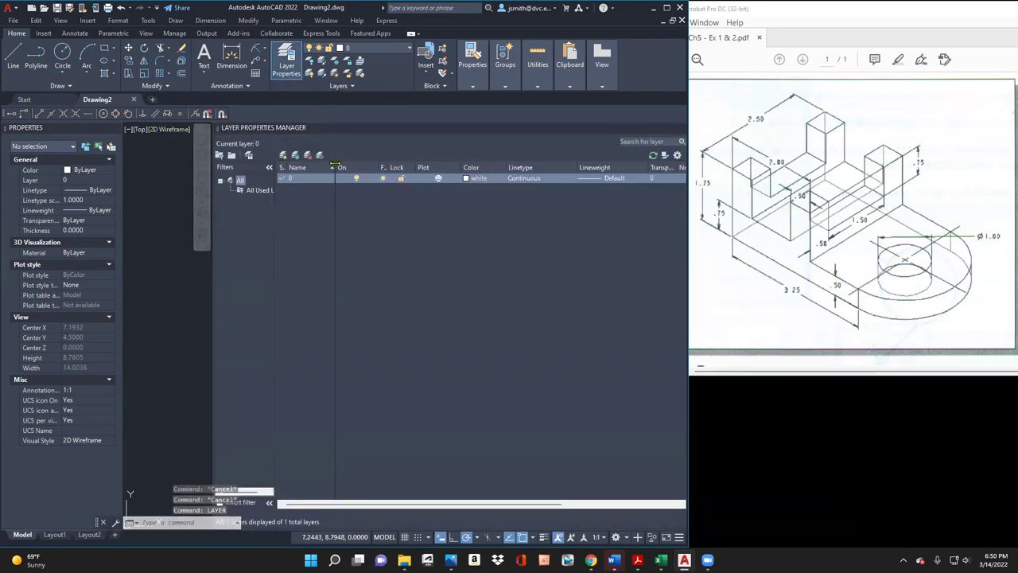
left_click(284, 156)
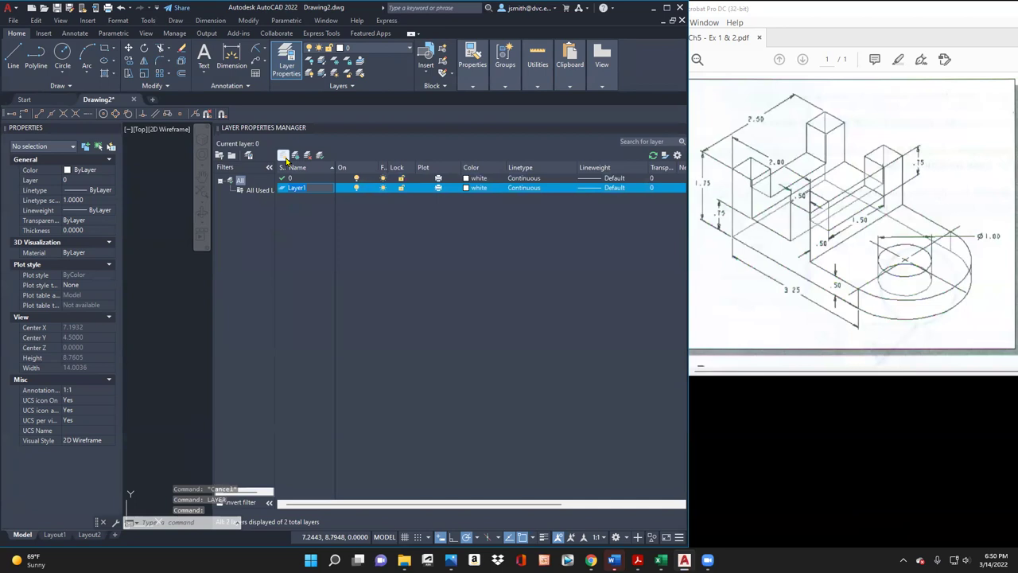
type("Construction")
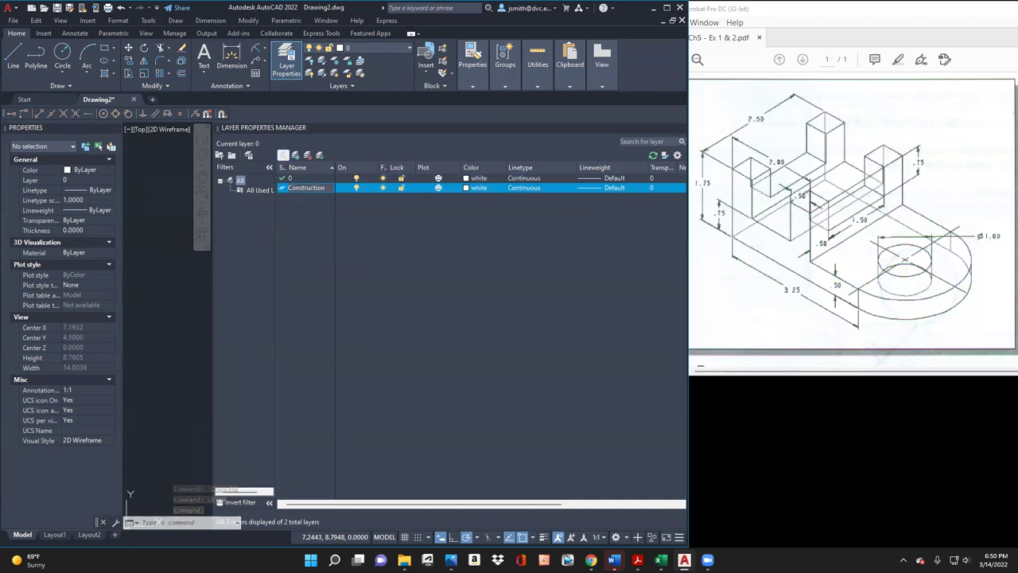
key("Return")
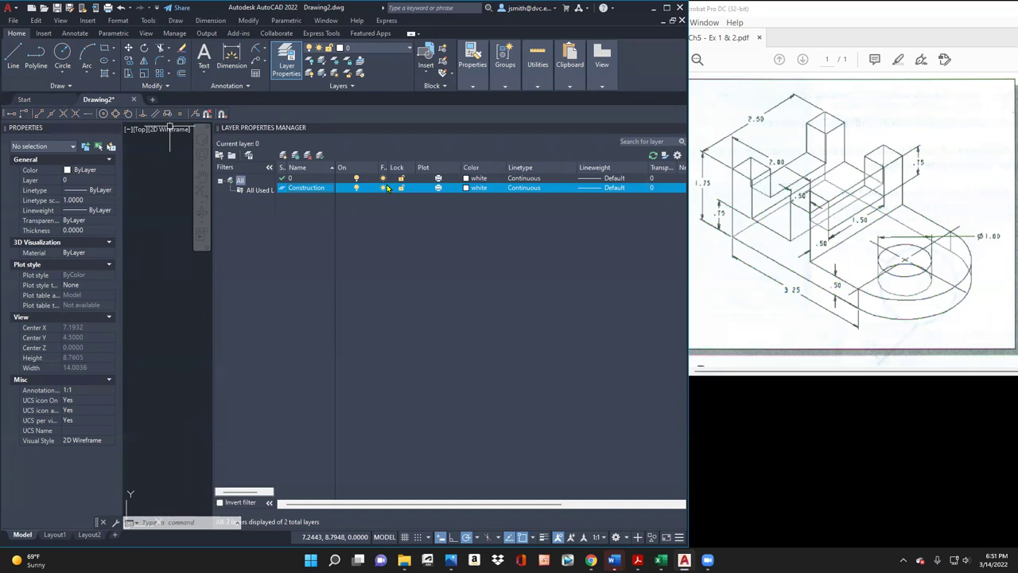
Step: Add a new layer named Object and set its color to blue
left_click(284, 156)
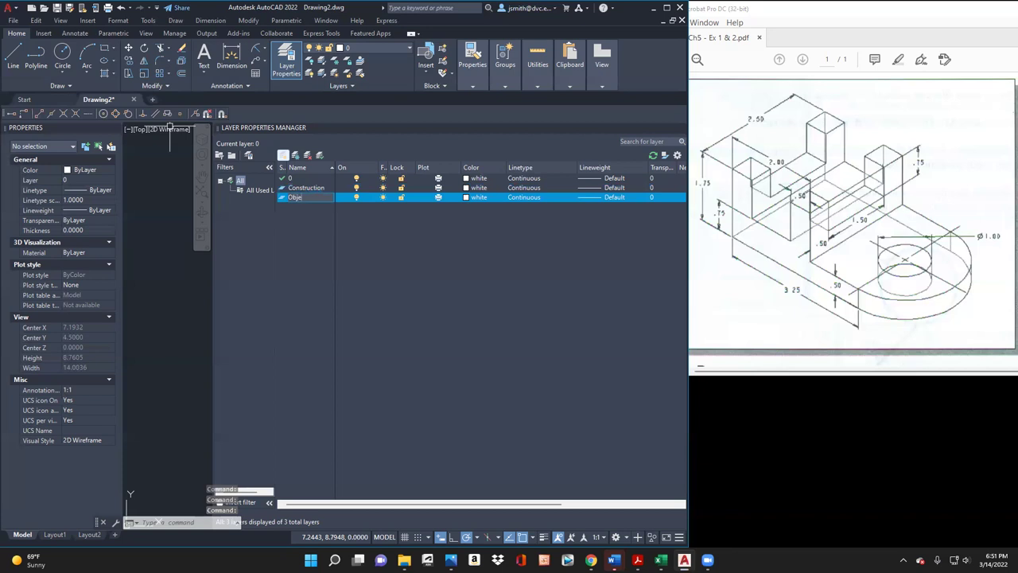
key("Return")
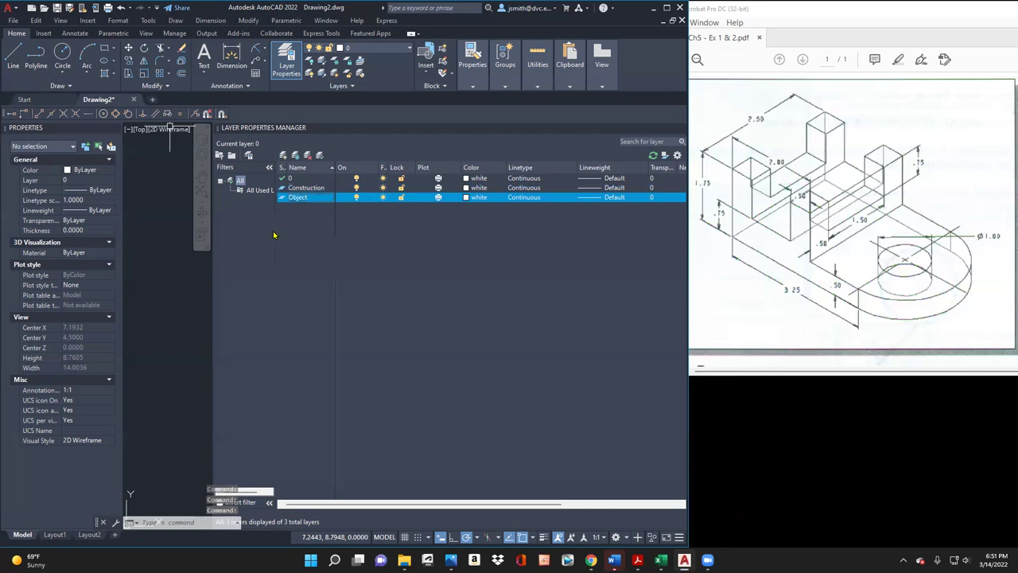
left_click(474, 198)
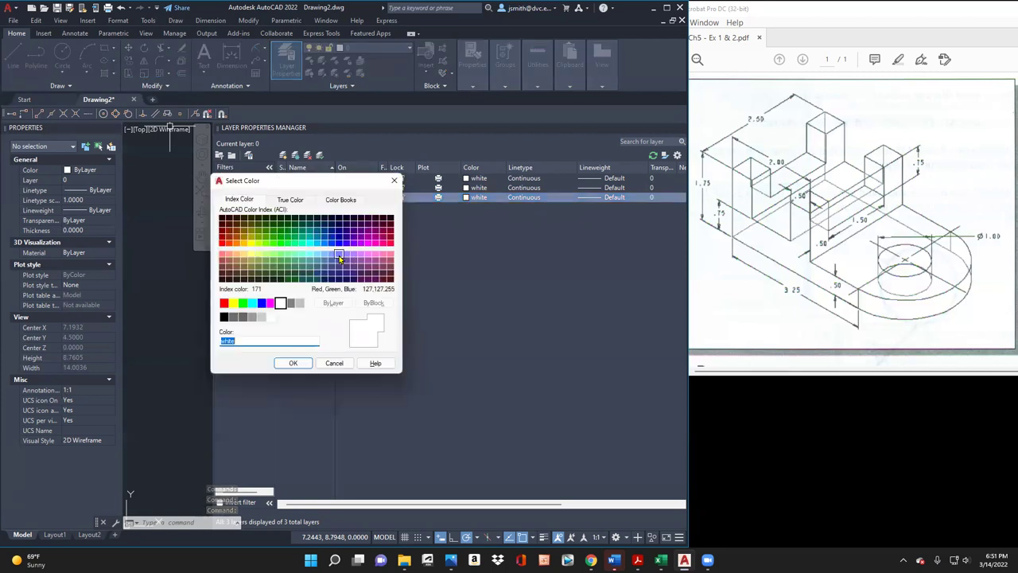
left_click(262, 304)
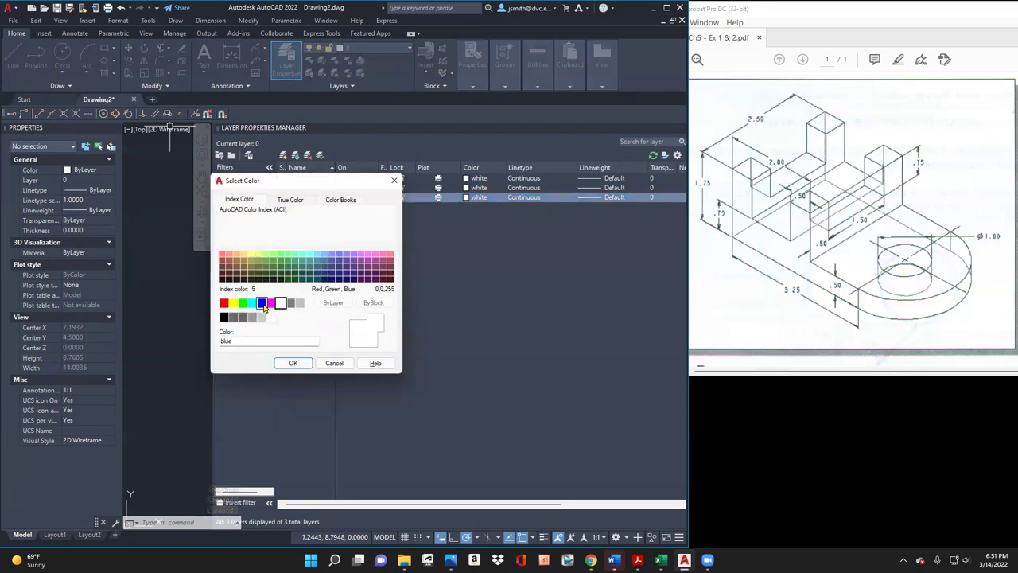
left_click(292, 362)
Step: Set the Object layer's lineweight to 0.50 mm
left_click(610, 198)
scroll(566, 257, "down", 1)
scroll(566, 257, "down", 1)
left_click(516, 262)
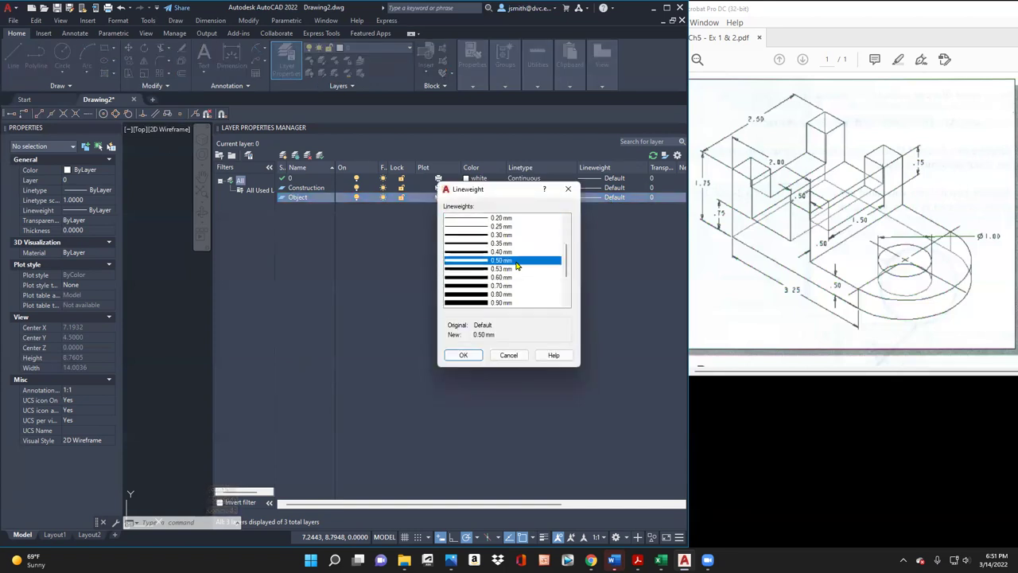
left_click(465, 356)
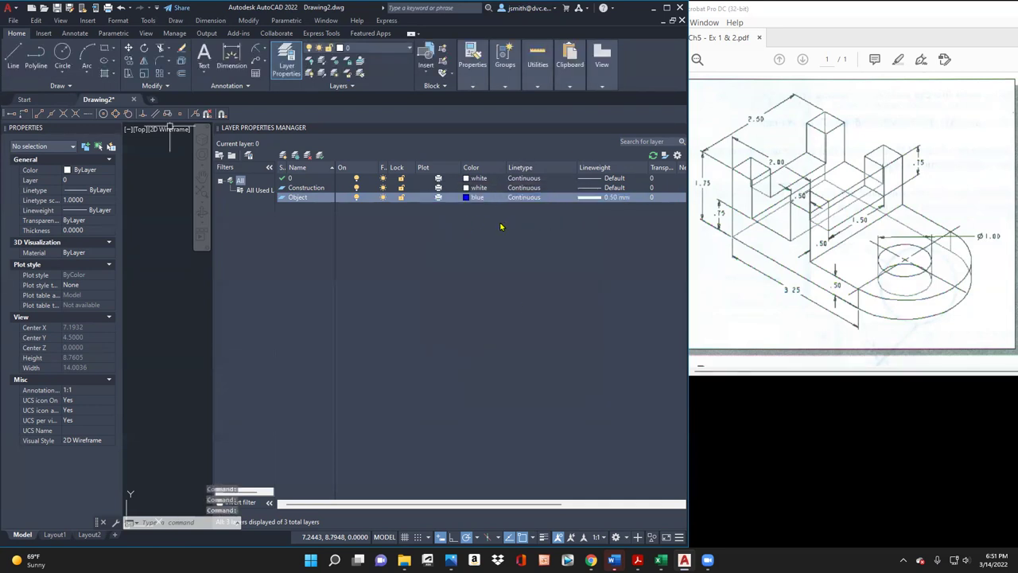
Step: Add a new layer named Hidden Lines
left_click(283, 156)
type("Hiddent")
key("BackSpace")
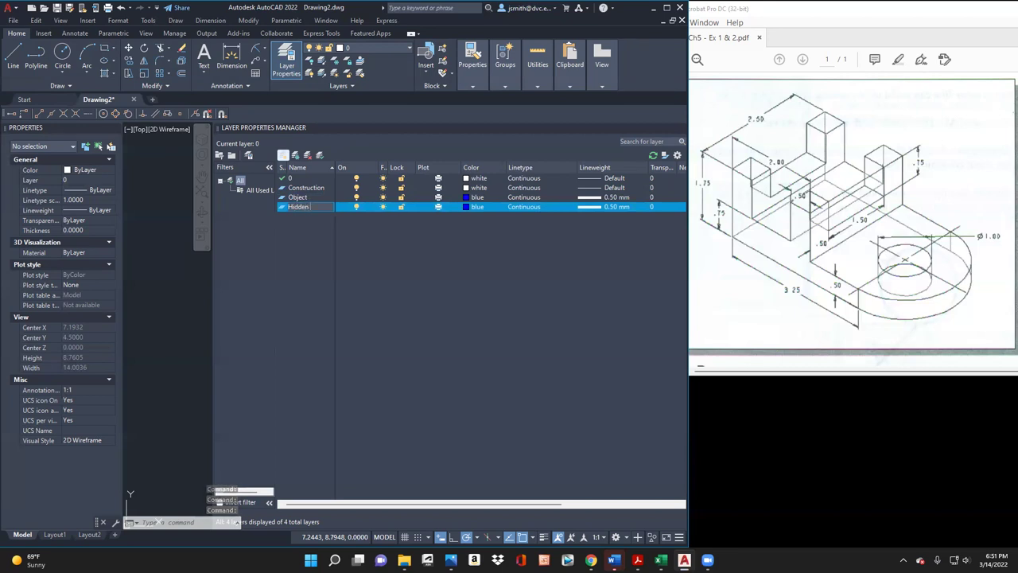
key("Return")
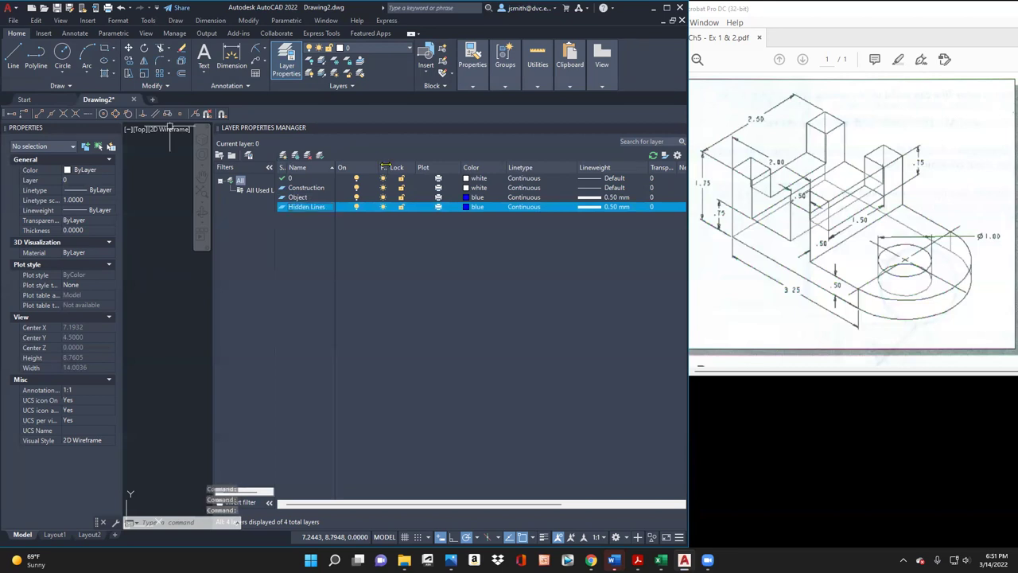
Step: Set the Hidden Lines layer's color to index color 255
left_click(476, 207)
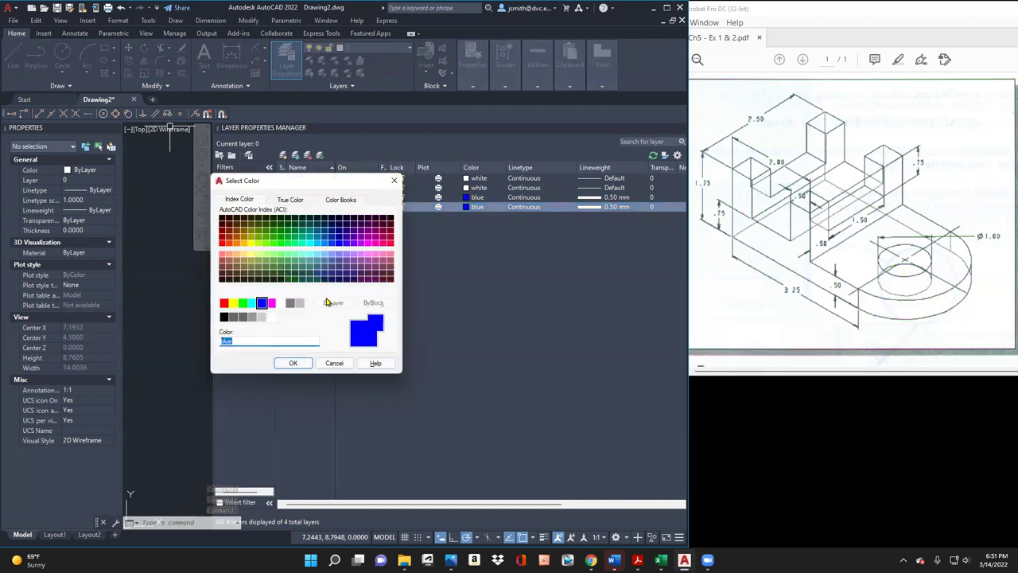
left_click(280, 307)
left_click(271, 316)
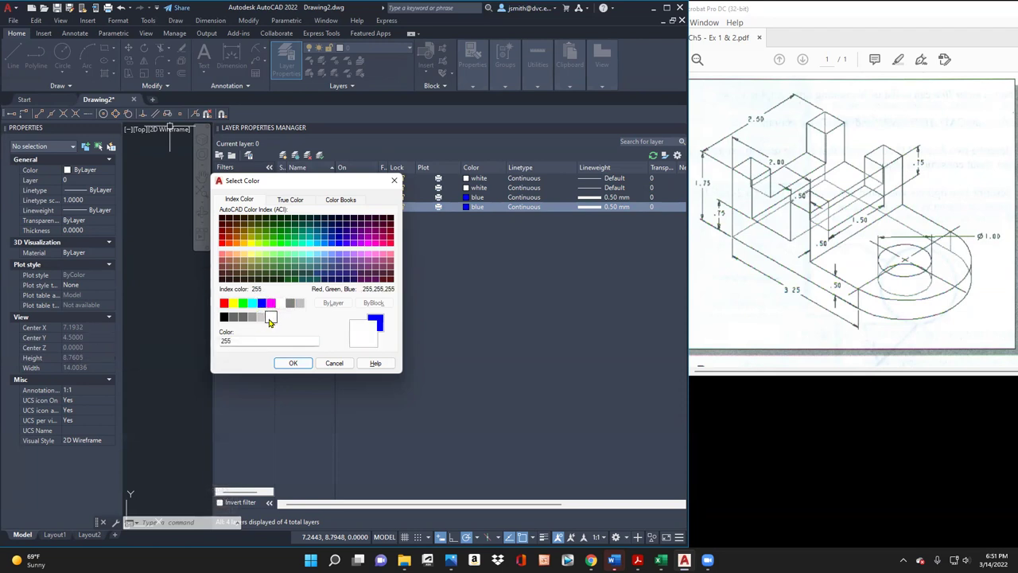
left_click(293, 364)
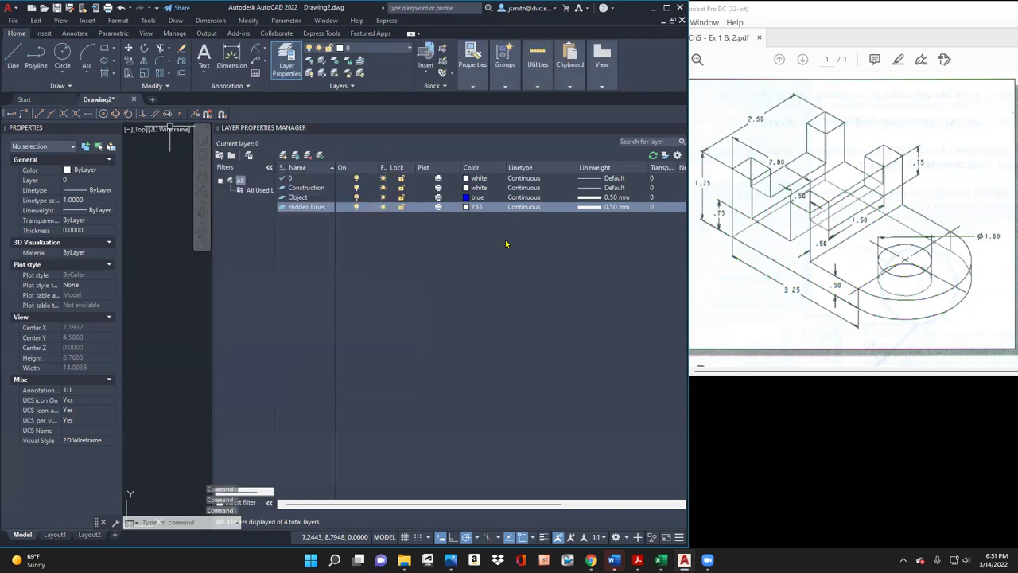
Step: Set the Hidden Lines layer's lineweight to Default
left_click(586, 209)
left_click_drag(566, 252, 566, 230)
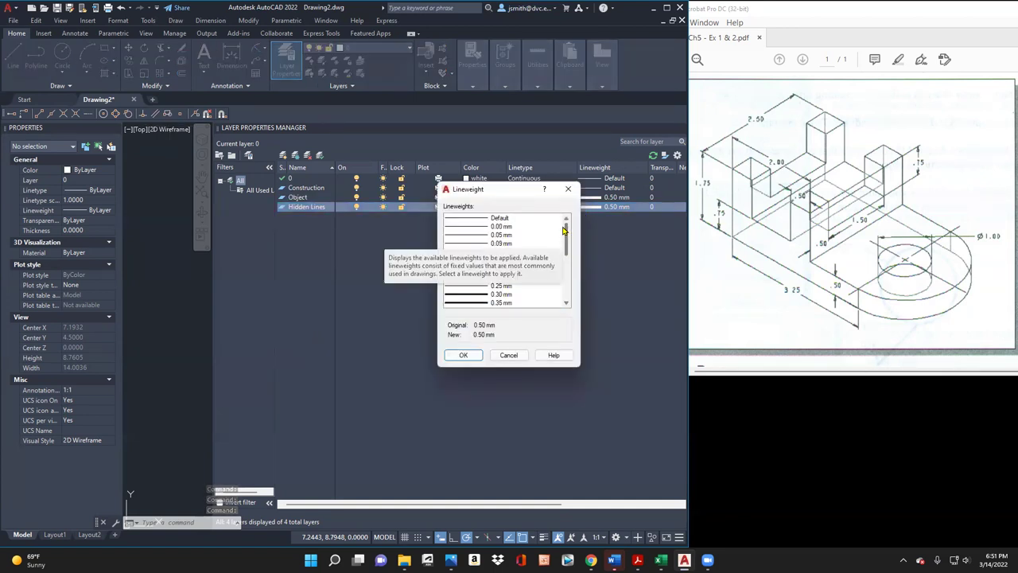
left_click(515, 219)
left_click(463, 355)
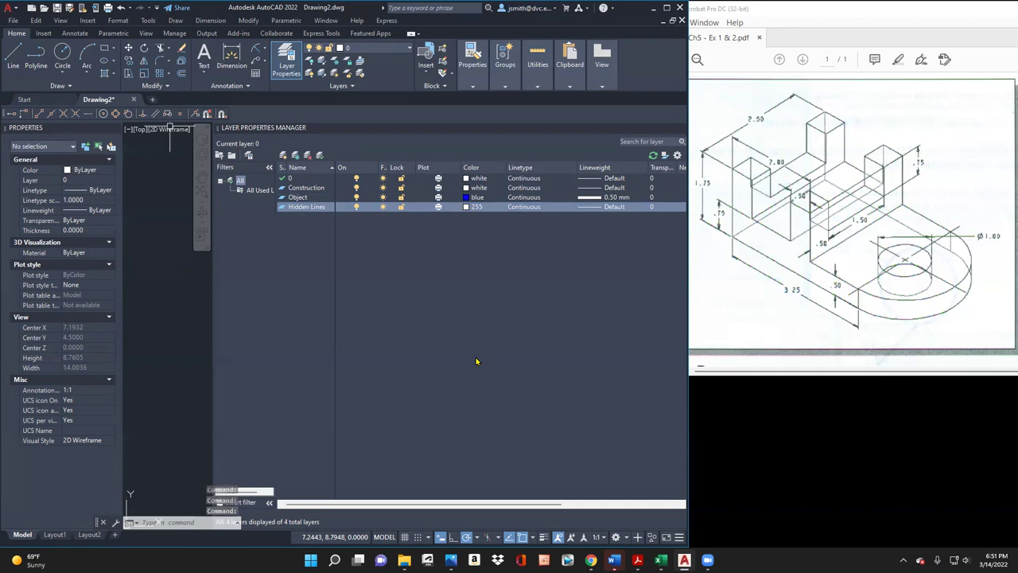
Step: Load the HIDDEN linetype from acad.lin and assign it to the Hidden Lines layer
left_click(528, 208)
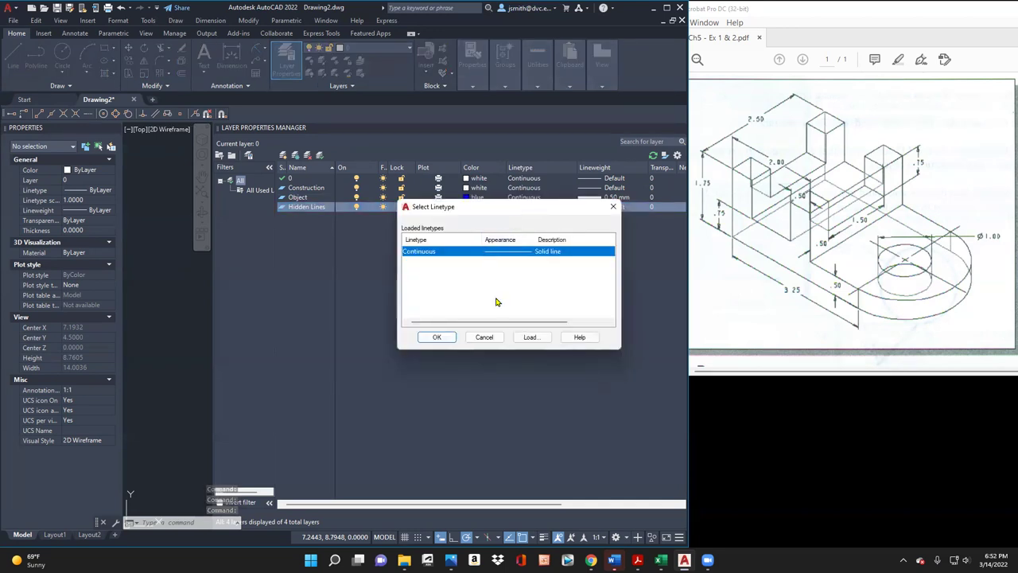
left_click(529, 336)
scroll(404, 200, "down", 7)
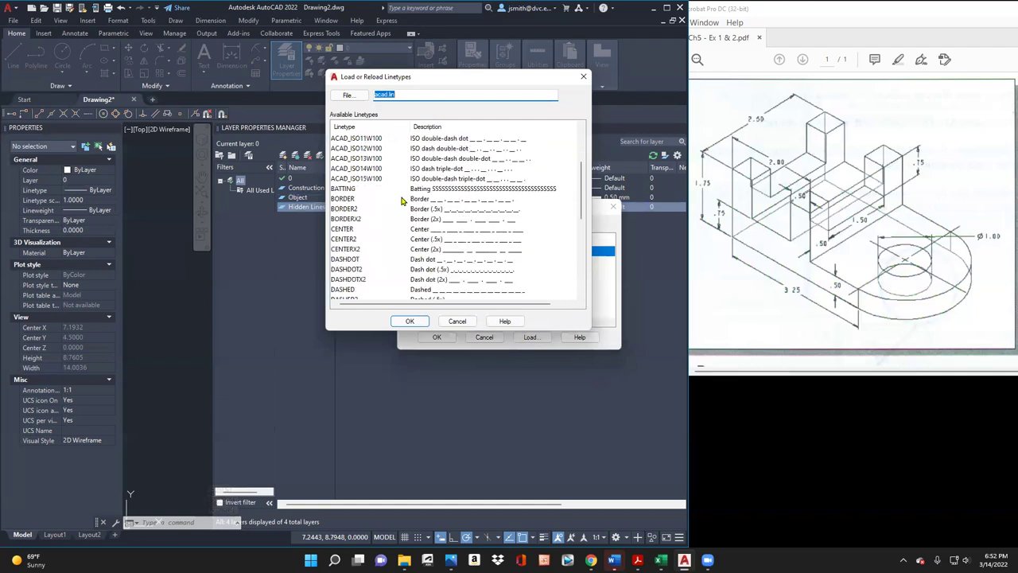
left_click(362, 291)
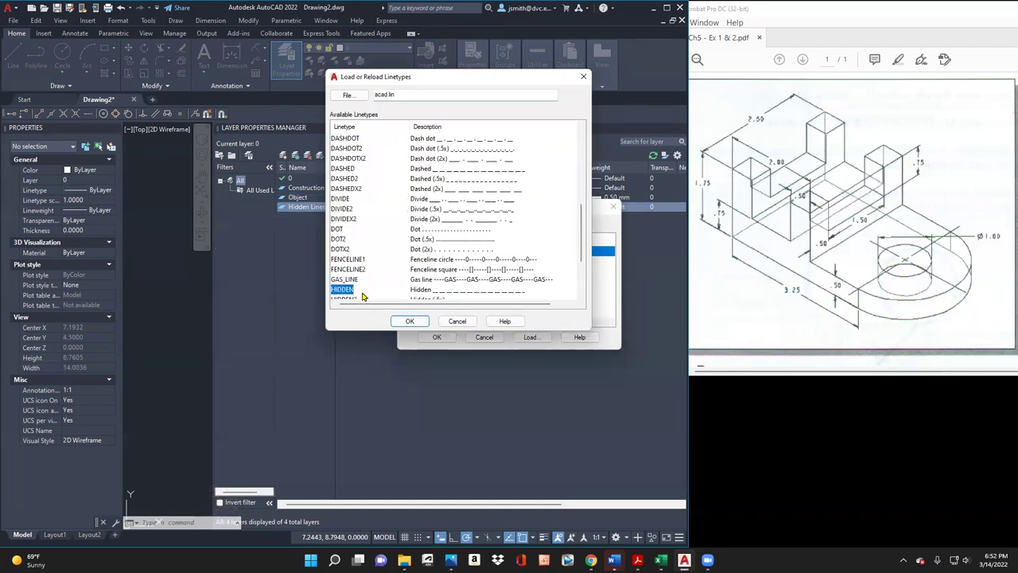
left_click(410, 320)
left_click(485, 261)
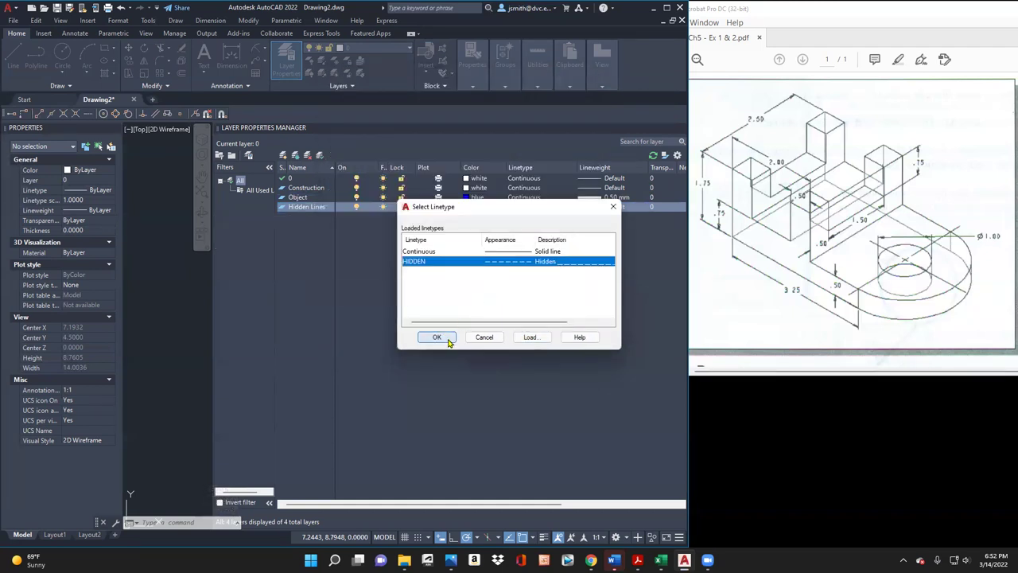
left_click(437, 336)
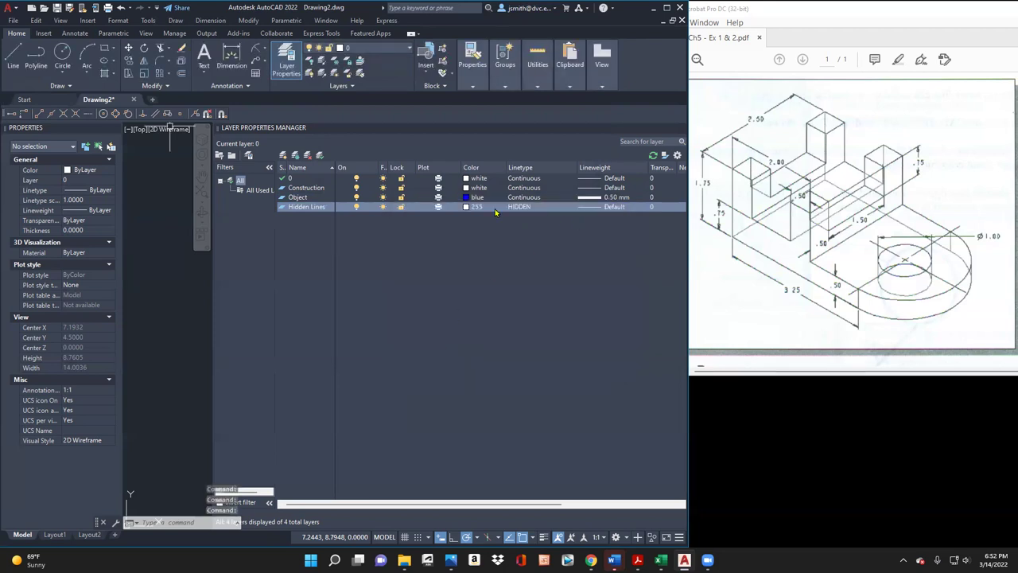
left_click(477, 207)
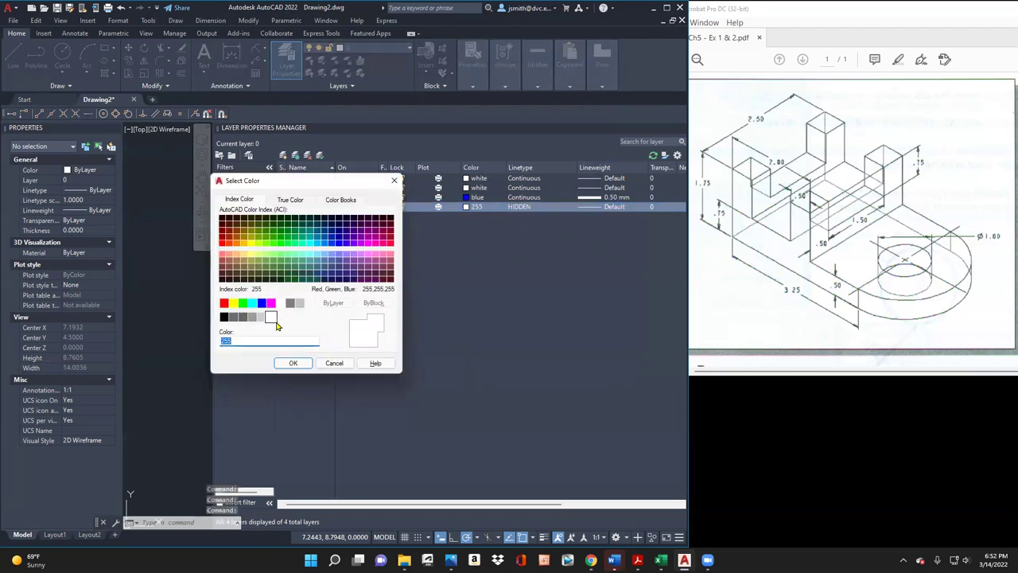
left_click(282, 304)
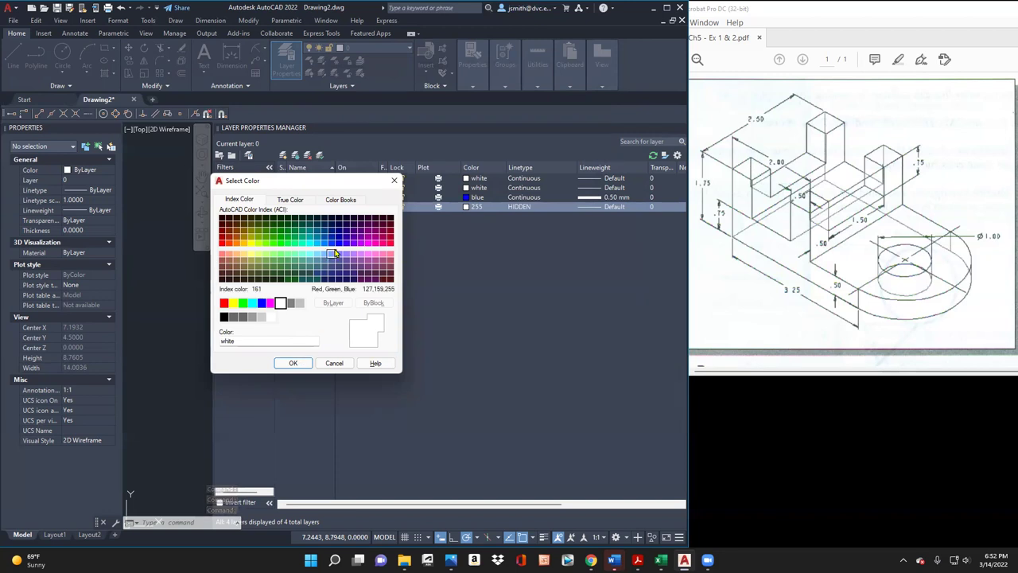
left_click(332, 364)
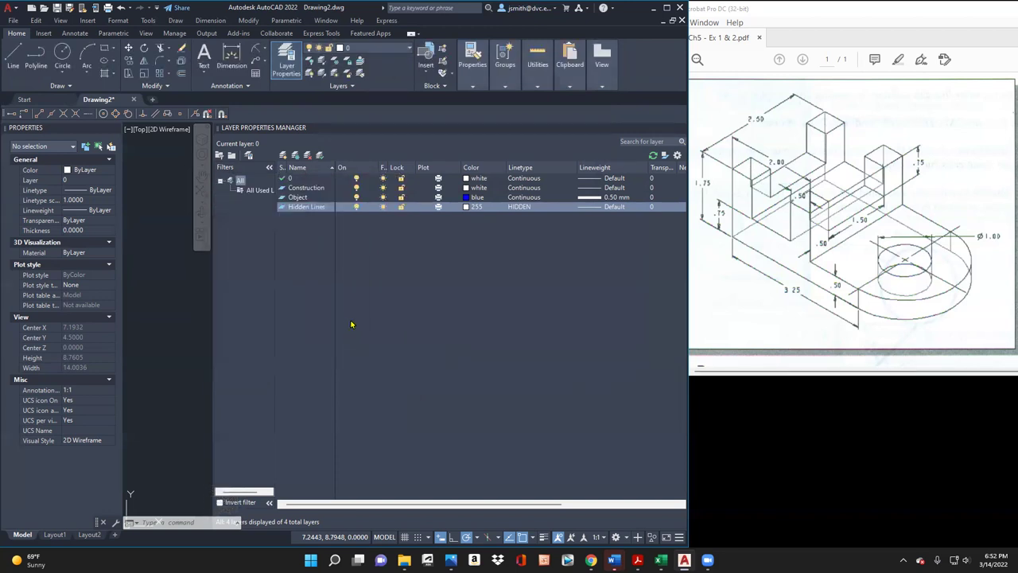
Step: Set the Hidden Lines layer's color to white
left_click(475, 207)
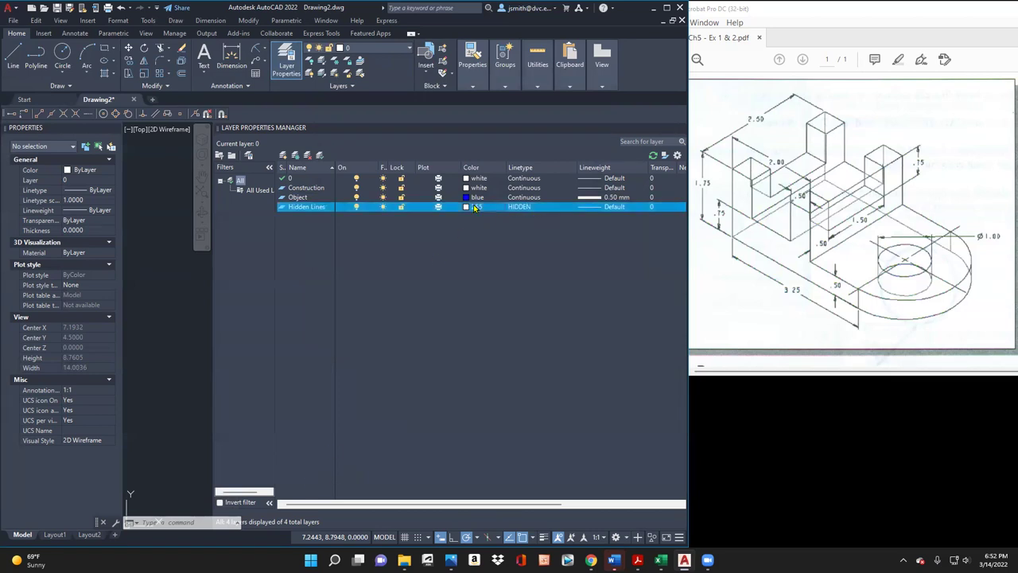
left_click(233, 202)
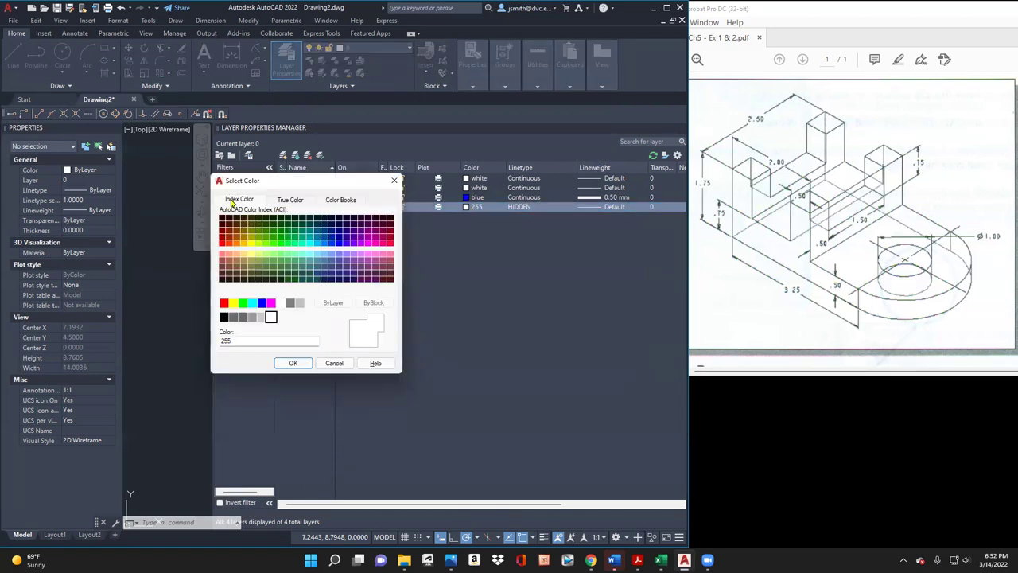
left_click(282, 303)
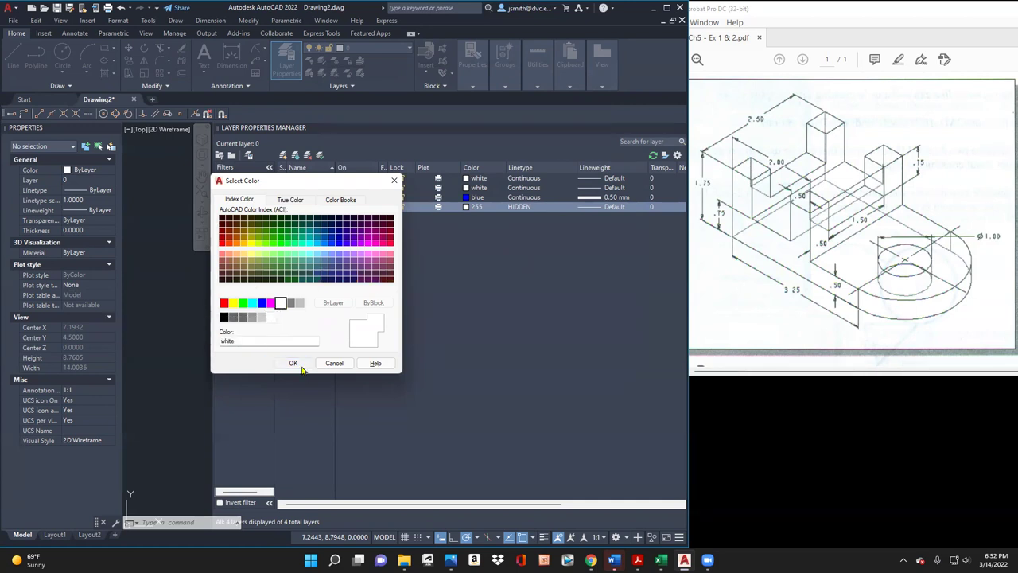
left_click(293, 363)
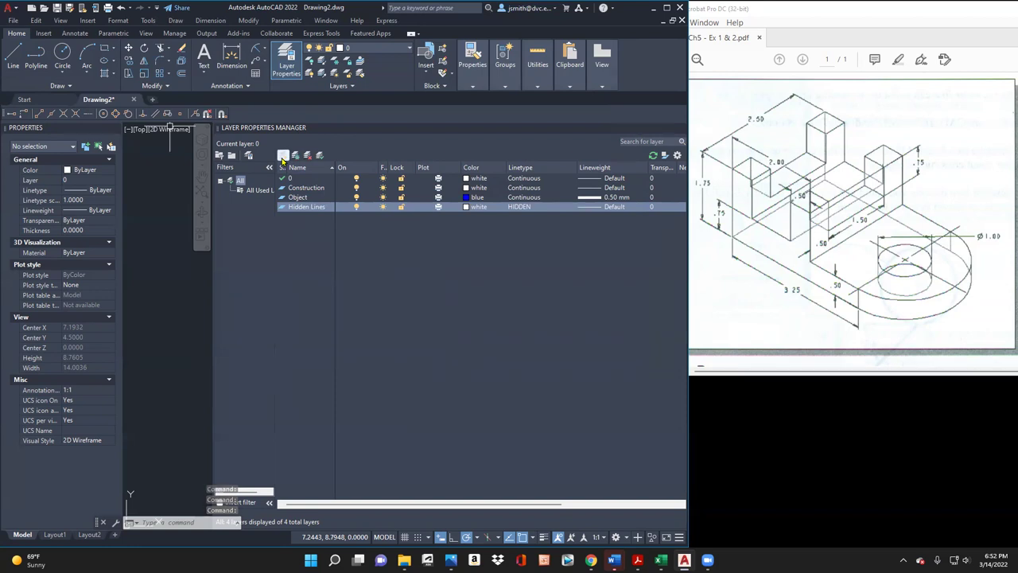
Step: Add a new layer named Center and load the CENTER2 linetype from acad.lin
left_click(282, 159)
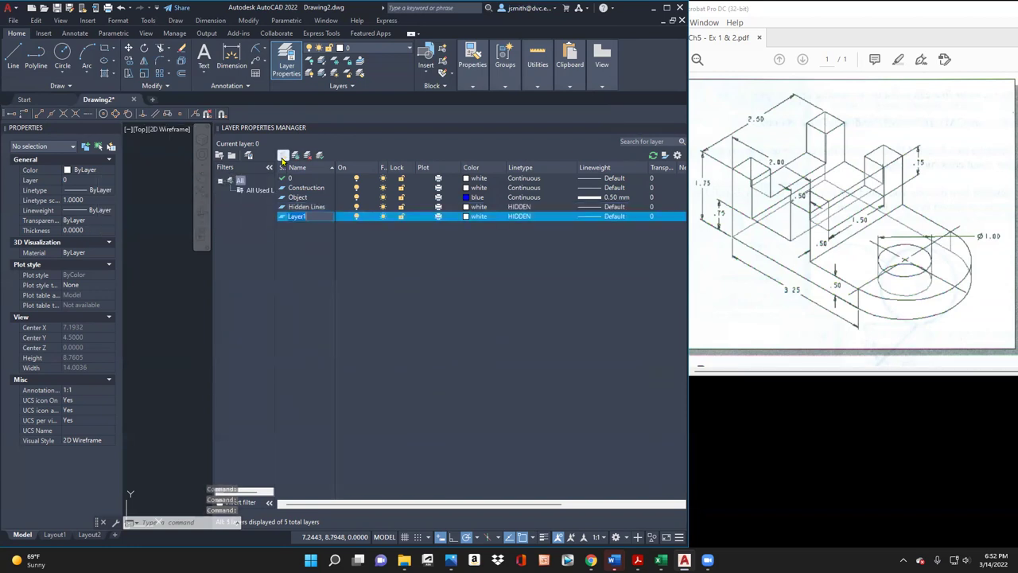
type("Center")
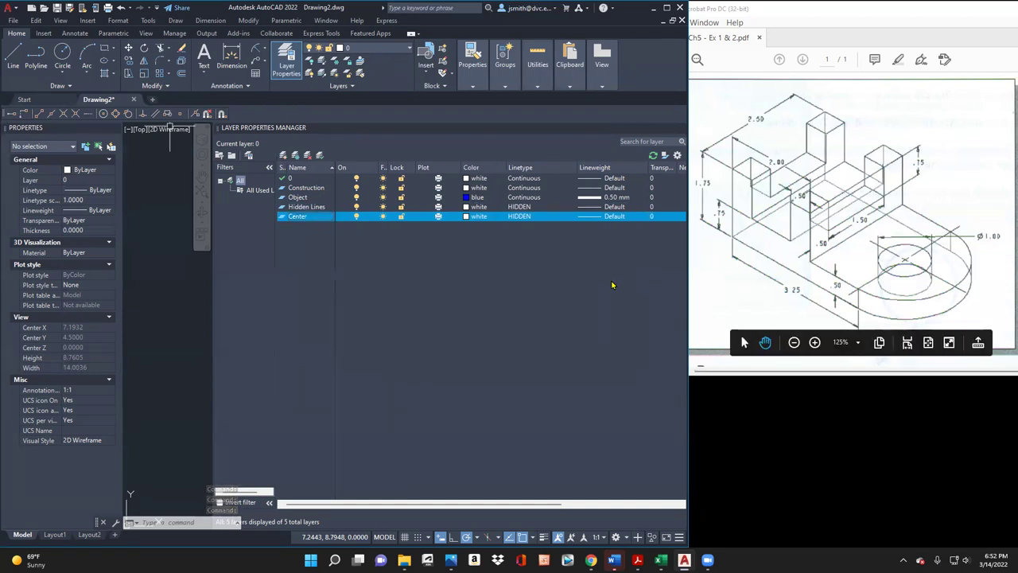
left_click(531, 215)
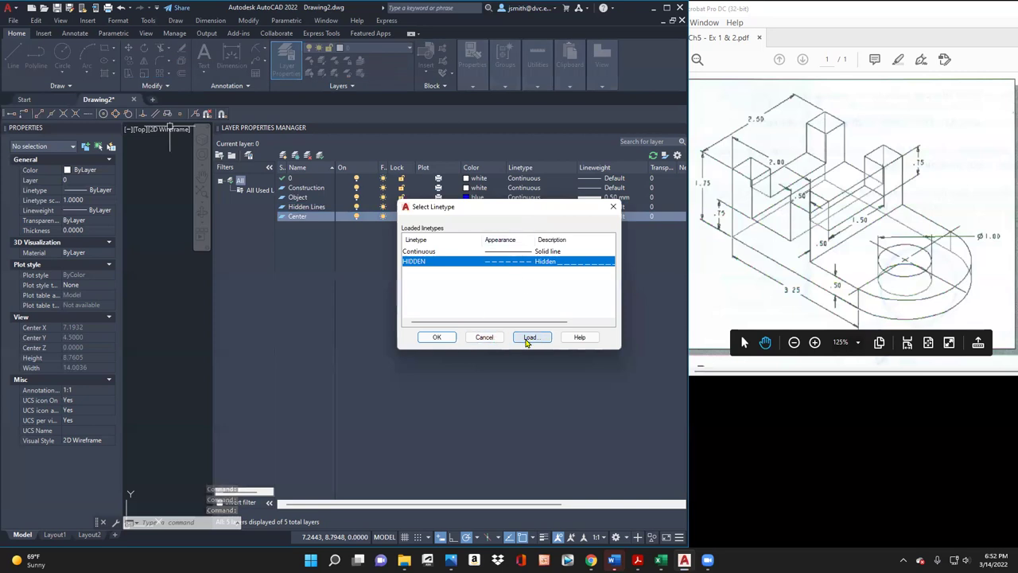
left_click(530, 337)
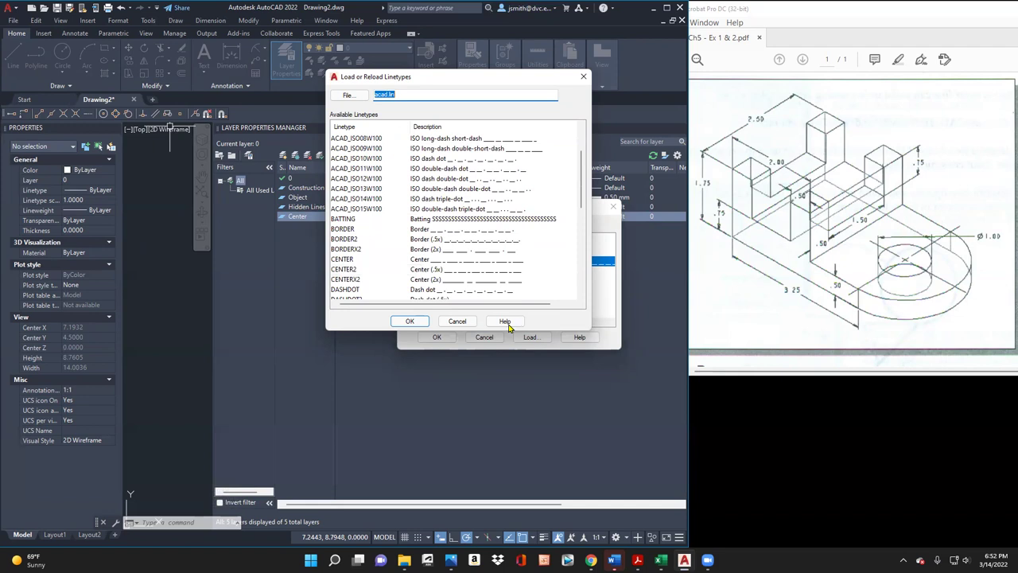
left_click(344, 269)
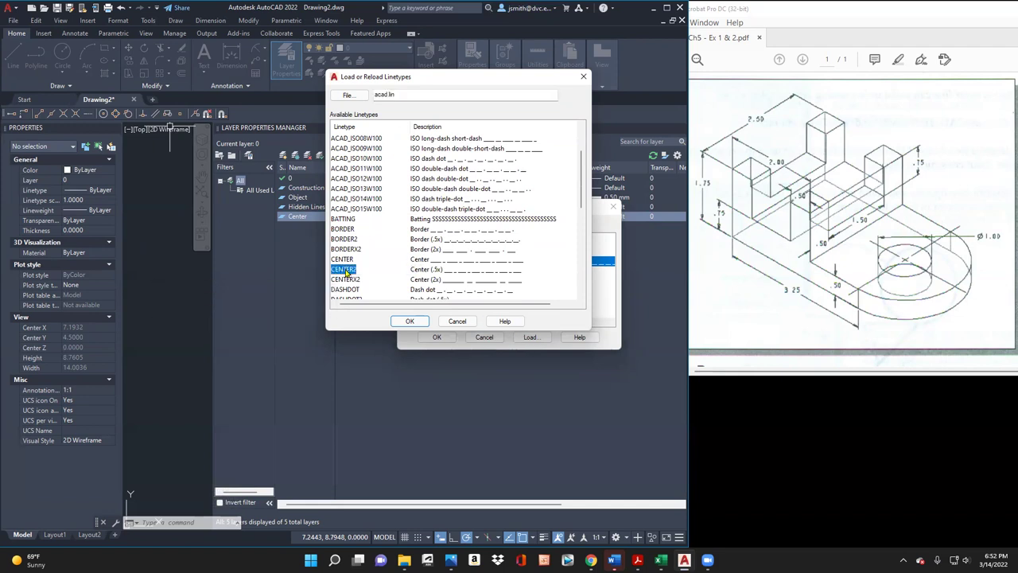
left_click(419, 322)
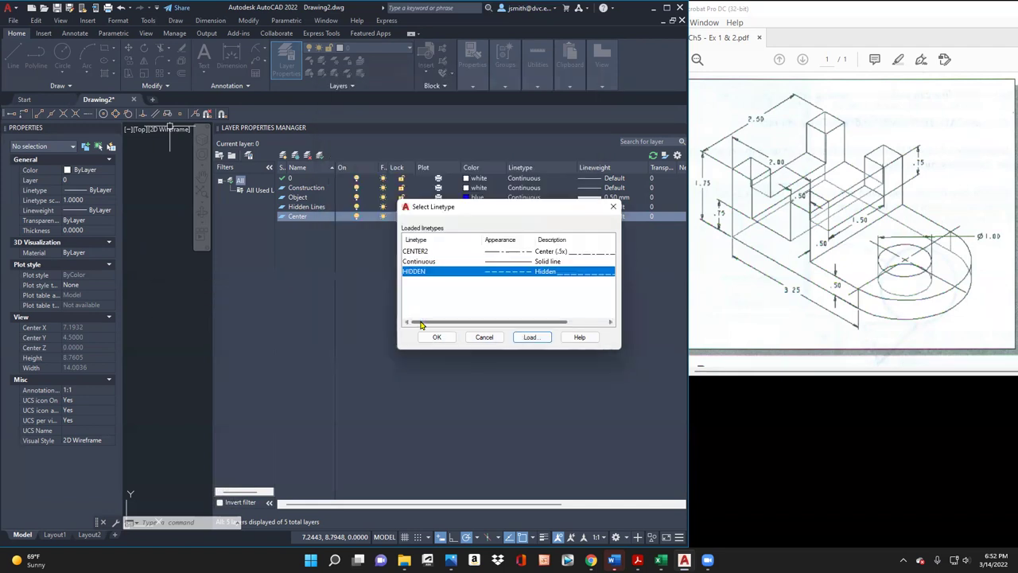
left_click(527, 337)
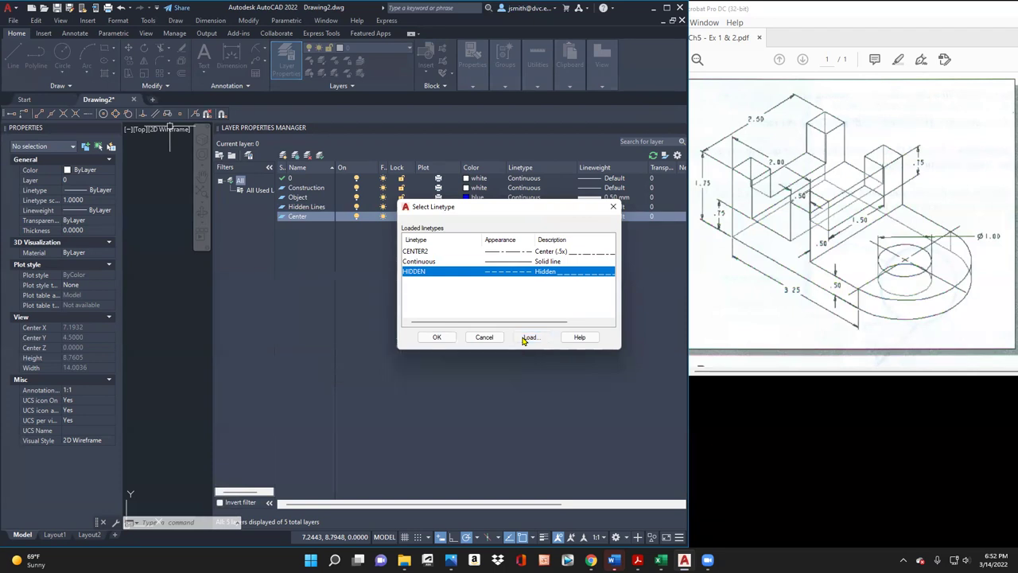
left_click(410, 322)
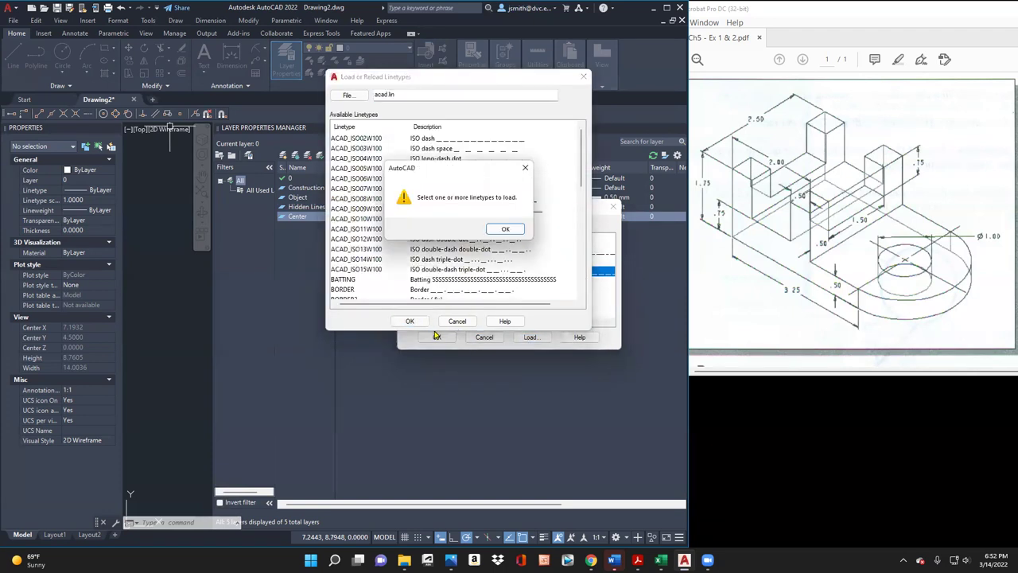
left_click(505, 228)
left_click(457, 320)
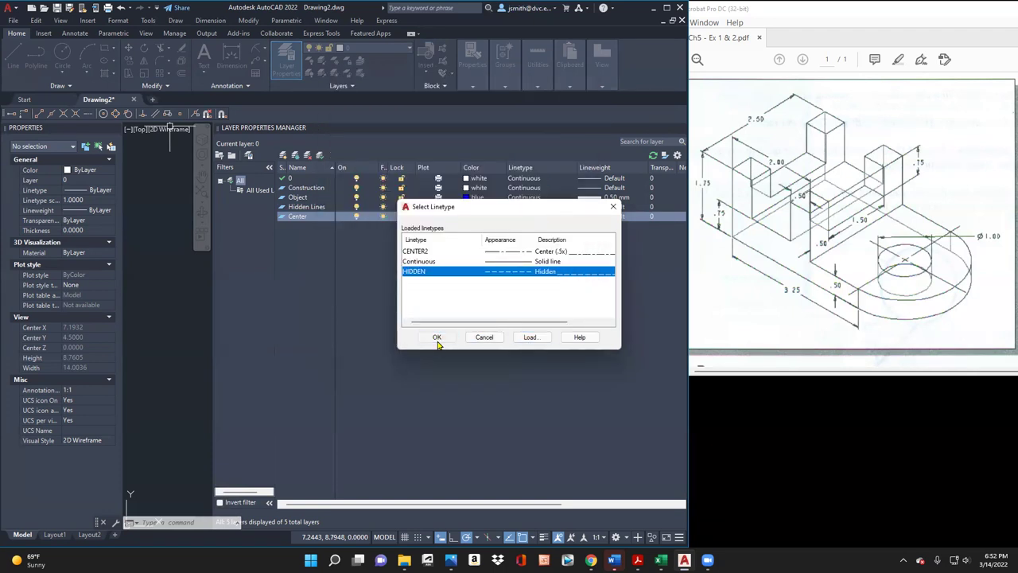
left_click(440, 338)
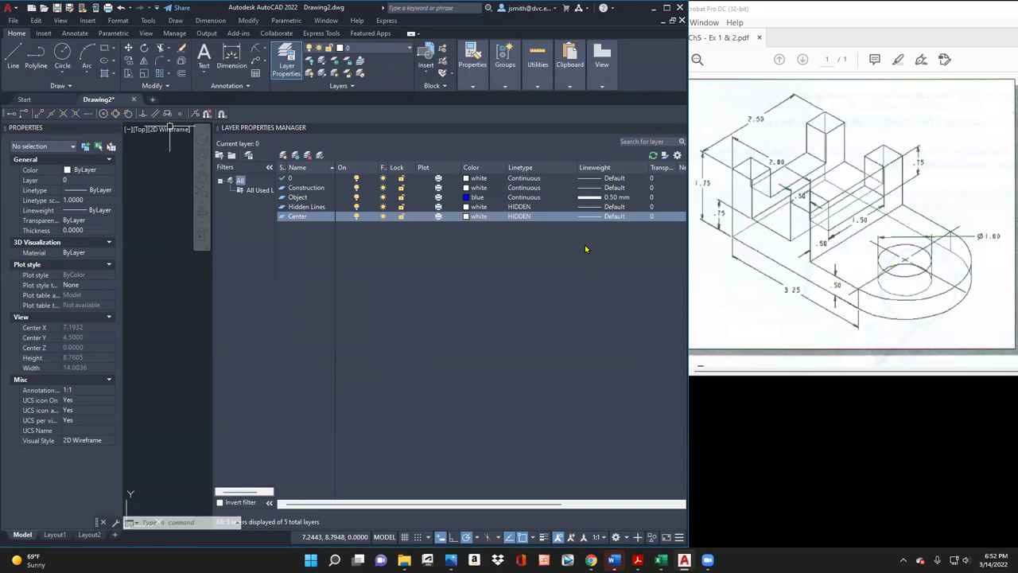
Step: Assign the CENTER2 linetype to the Center layer
left_click(527, 218)
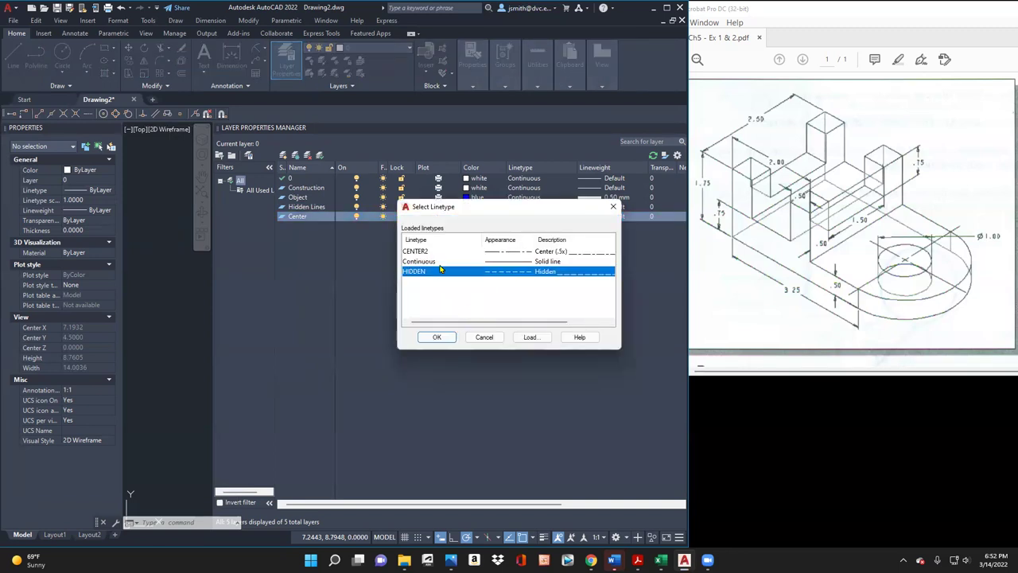
left_click(416, 251)
left_click(436, 337)
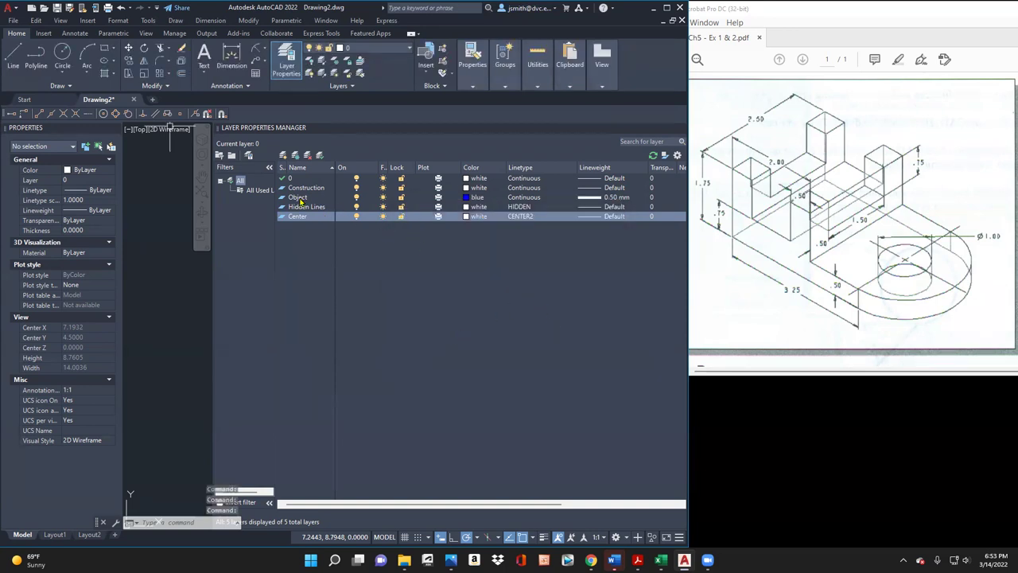
Step: Make the Construction layer the current layer
left_click(303, 199)
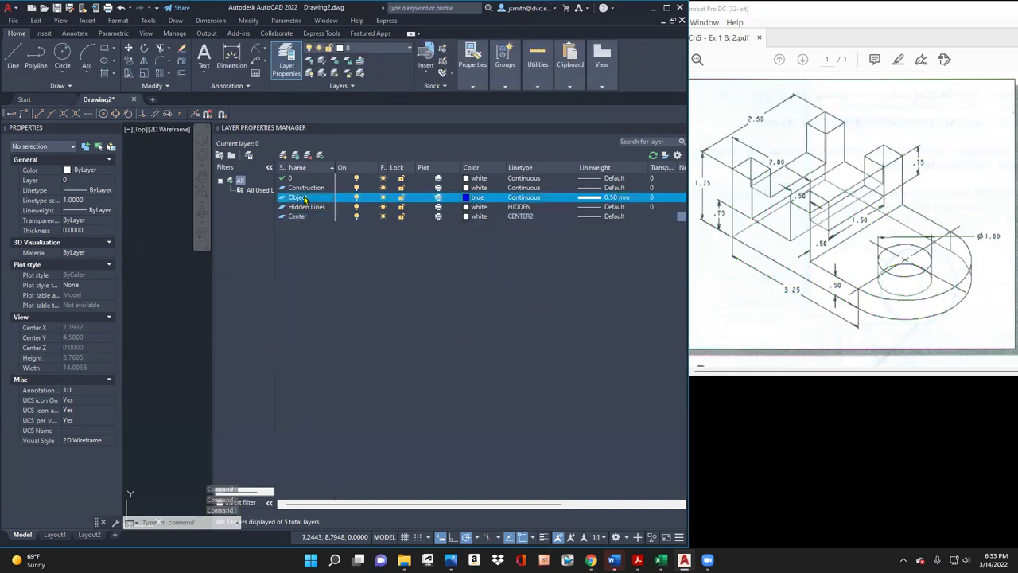
left_click(324, 187)
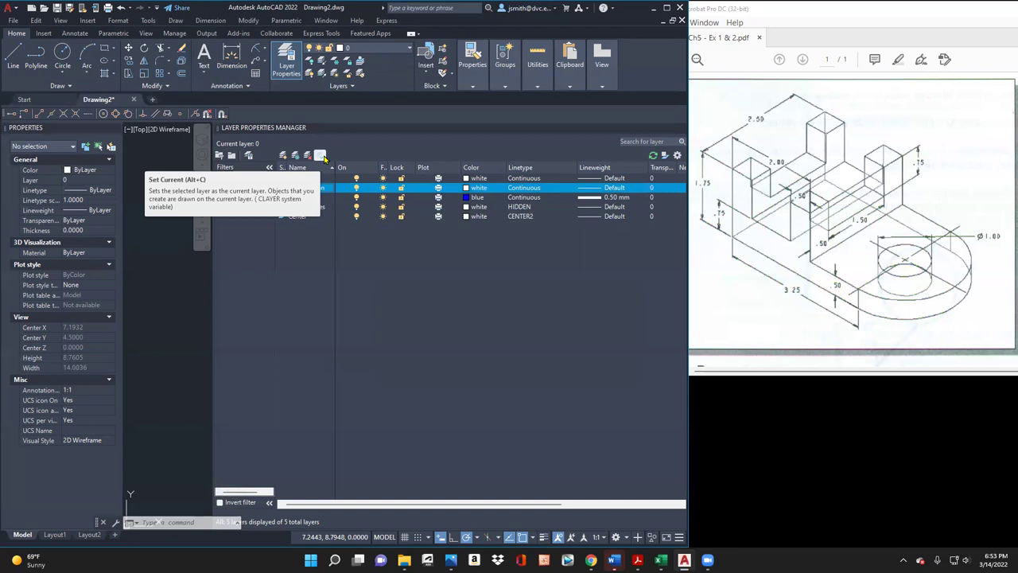
left_click(320, 156)
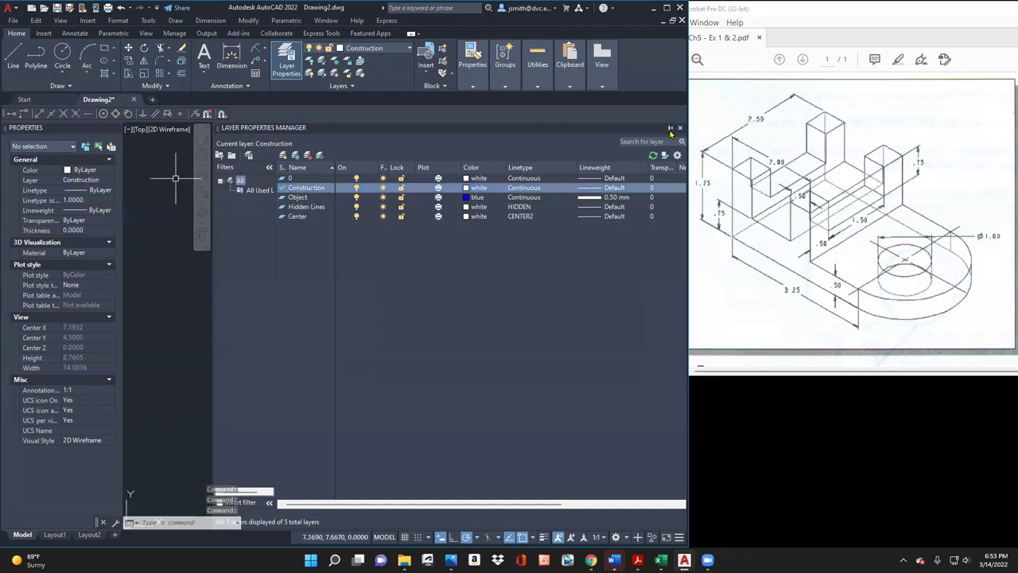
Step: Auto-hide the Layer Properties Manager so that it collapses and frees the drawing area
left_click(669, 128)
mouse_move(670, 134)
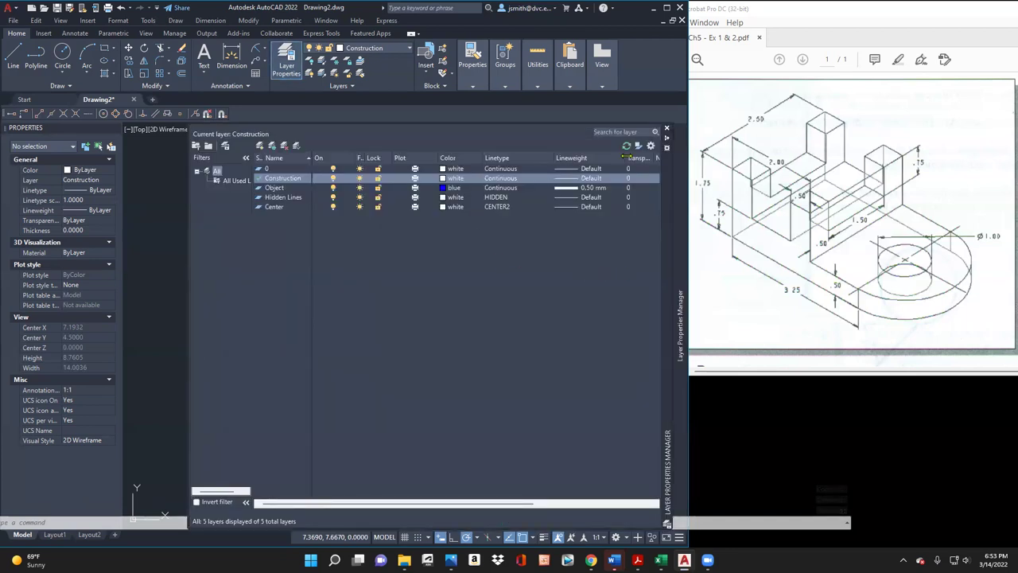
left_click(666, 138)
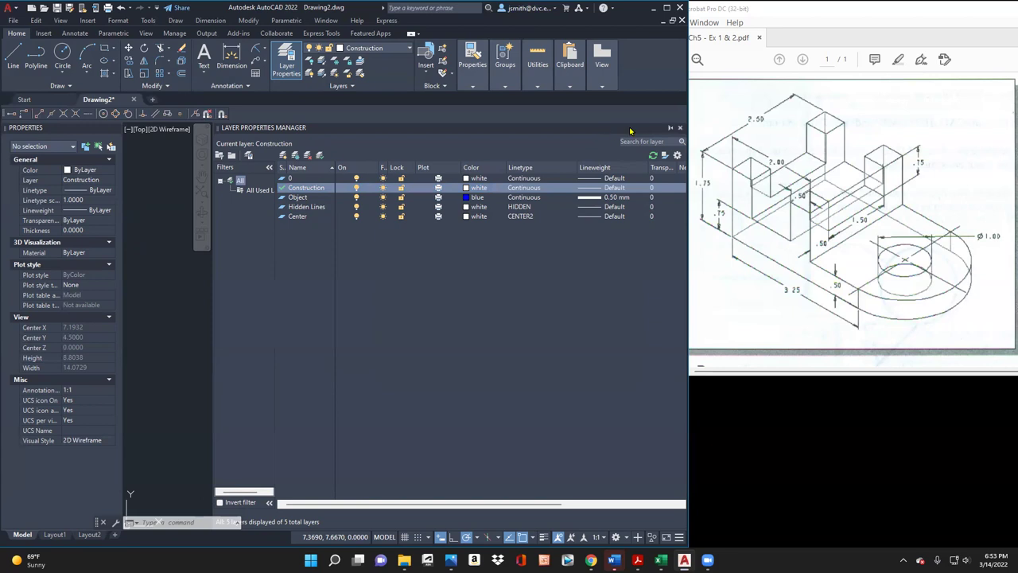
left_click(672, 128)
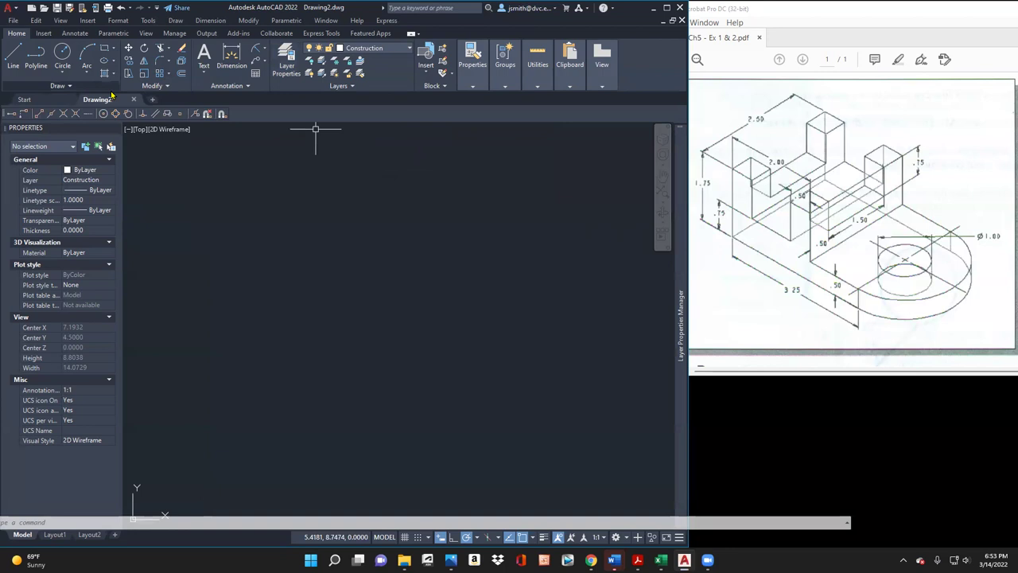
Step: Draw a horizontal construction line (XLINE) through the origin 0,0
left_click(70, 87)
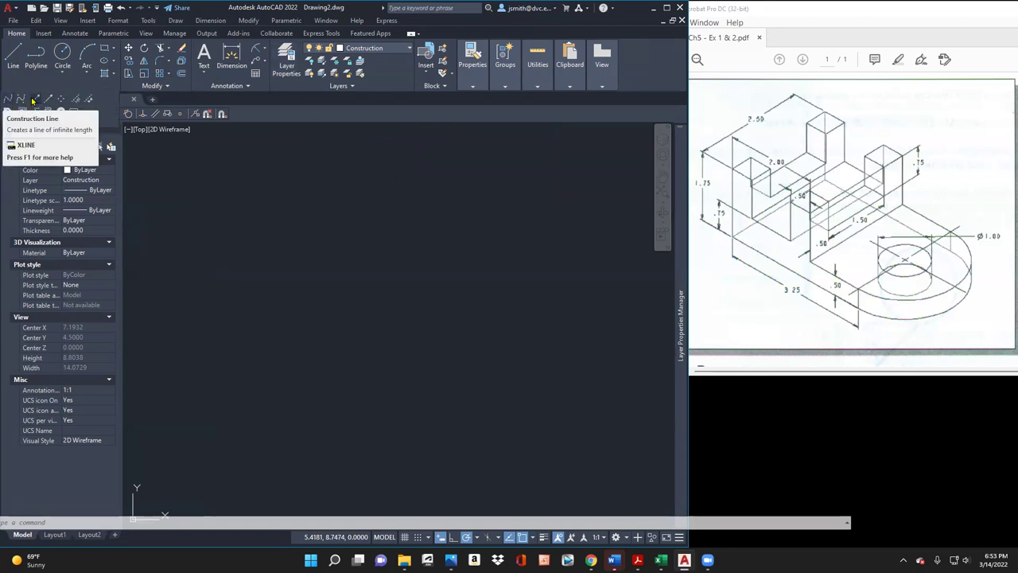
left_click(33, 101)
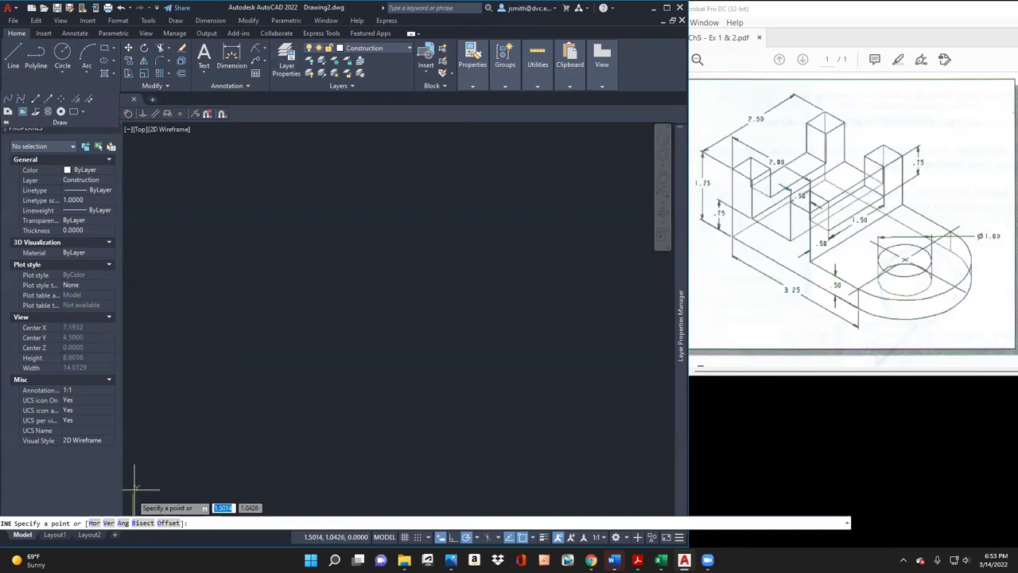
left_click(93, 523)
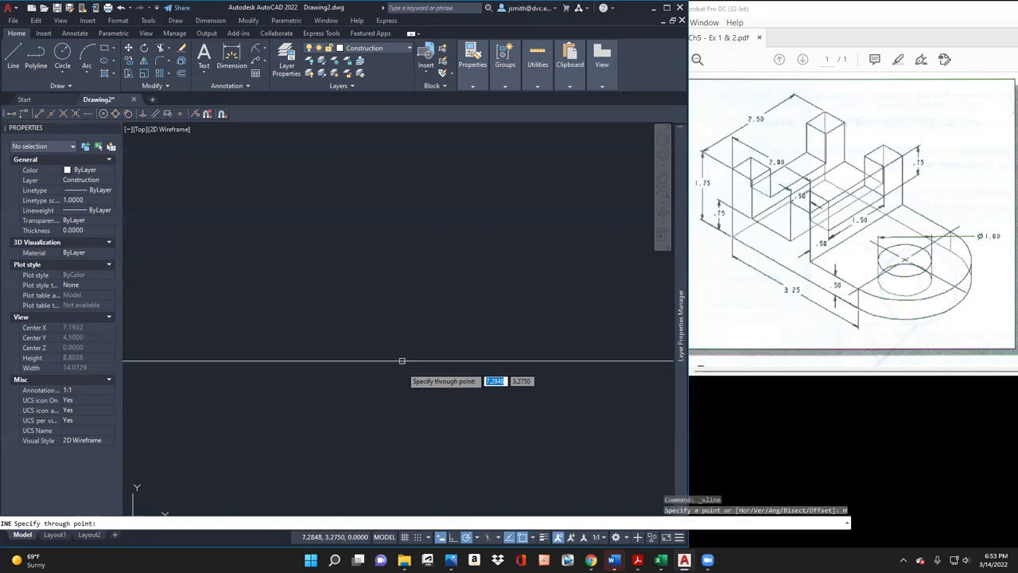
type("0")
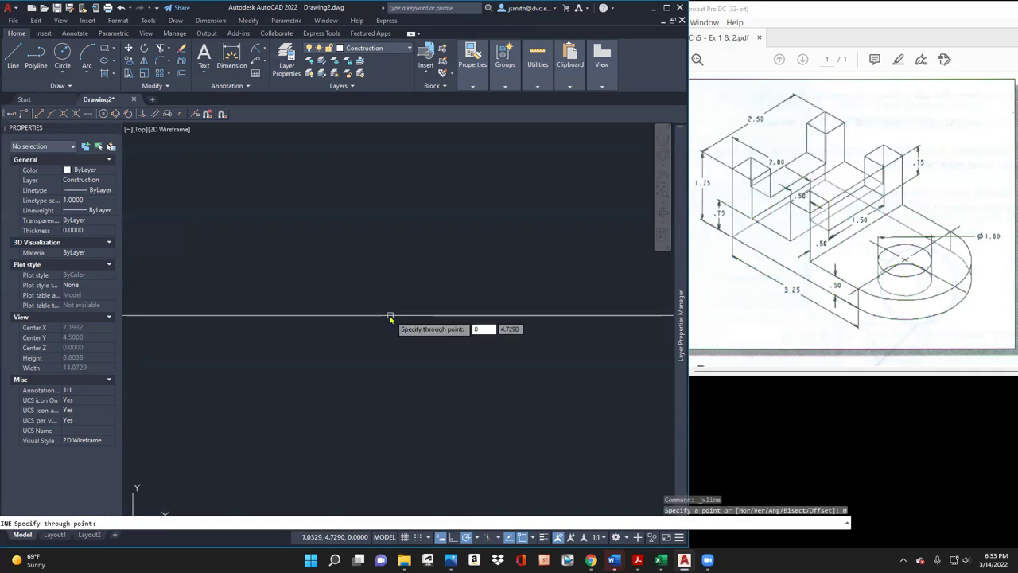
key("Tab")
type("0")
key("Return")
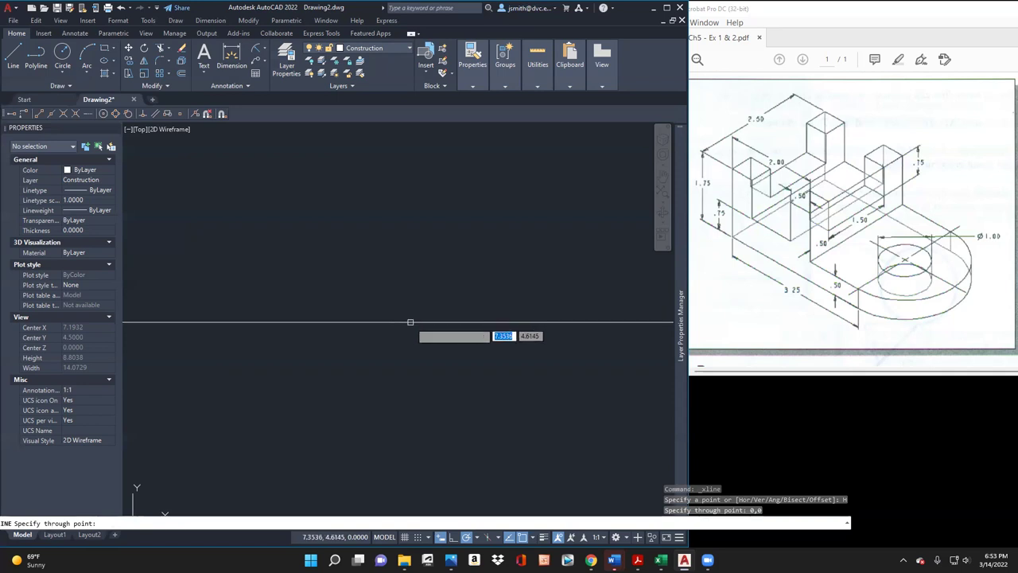
key("Return")
scroll(457, 342, "down", 5)
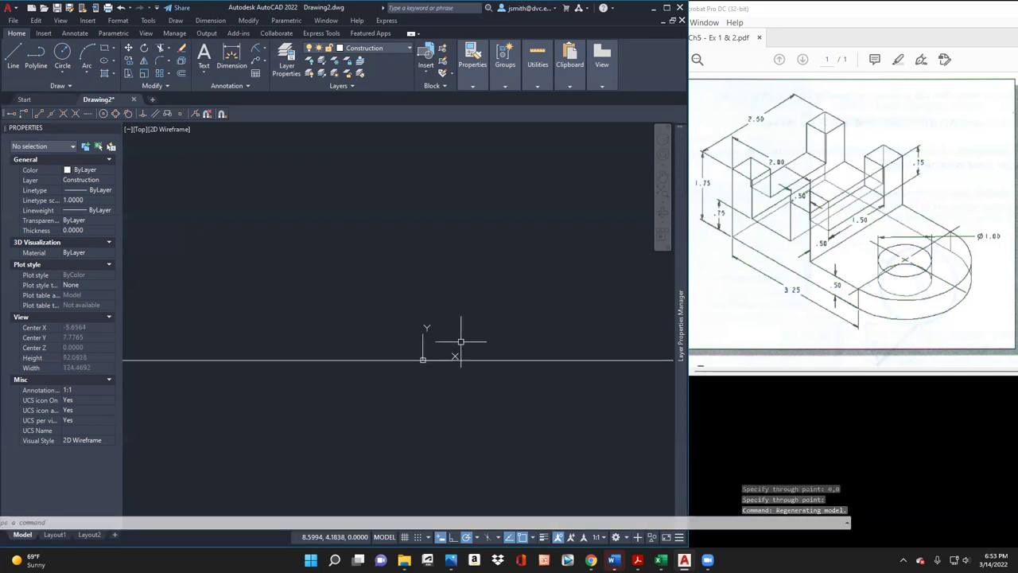
left_click(47, 85)
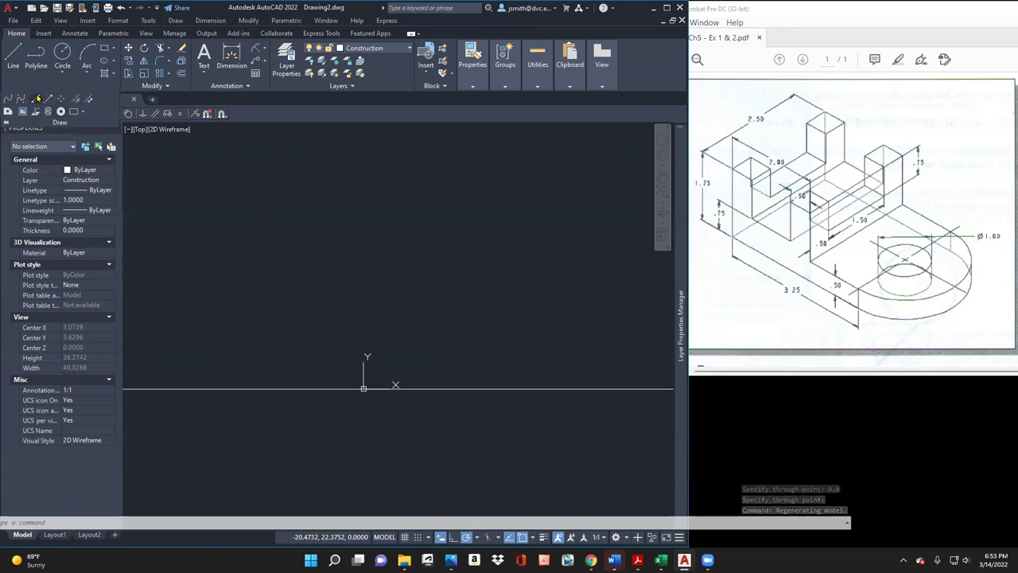
left_click(35, 99)
type("h")
key("Return")
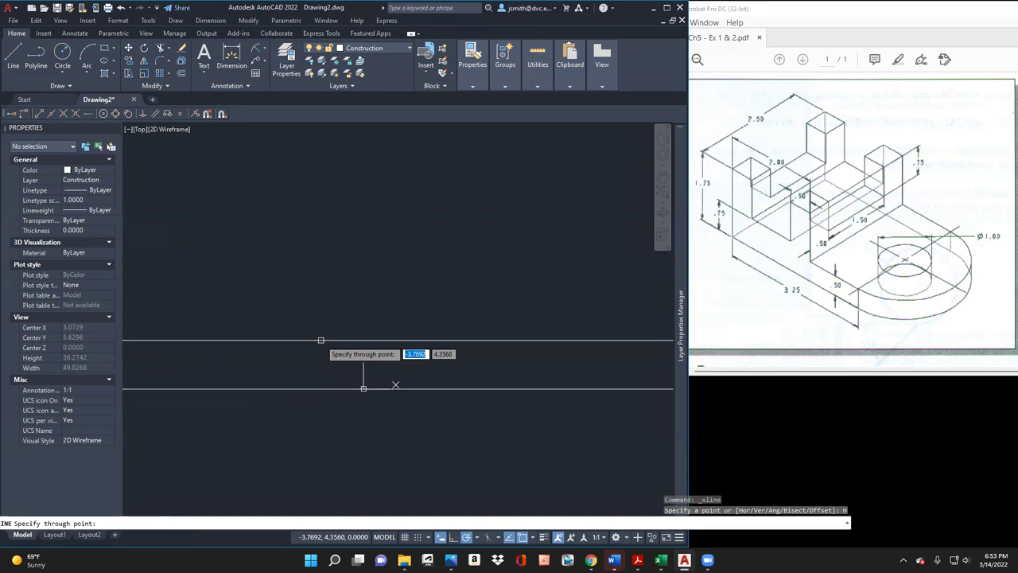
key("Escape")
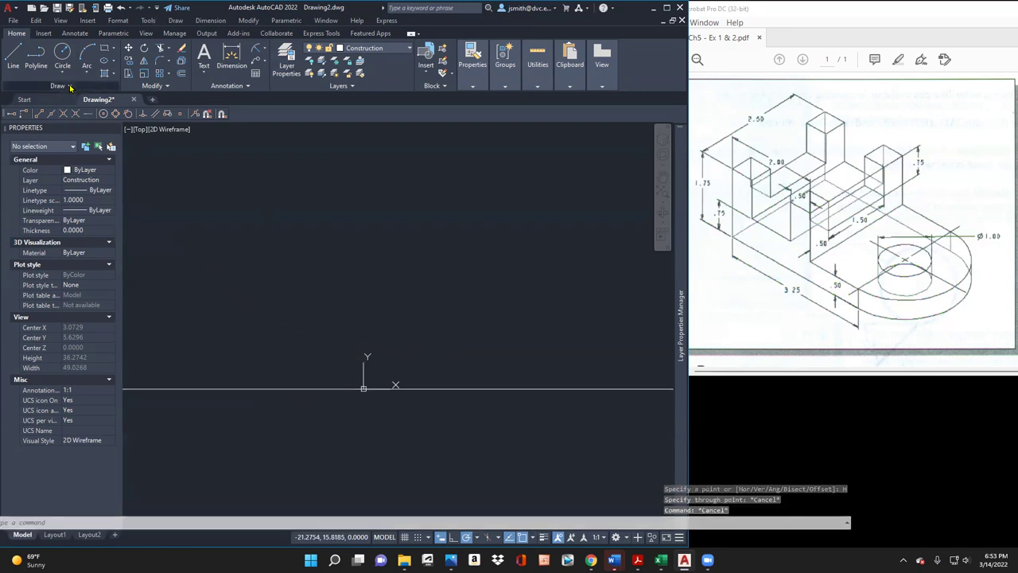
Step: Draw a vertical construction line (XLINE) through the origin 0,0
left_click(69, 86)
left_click(36, 100)
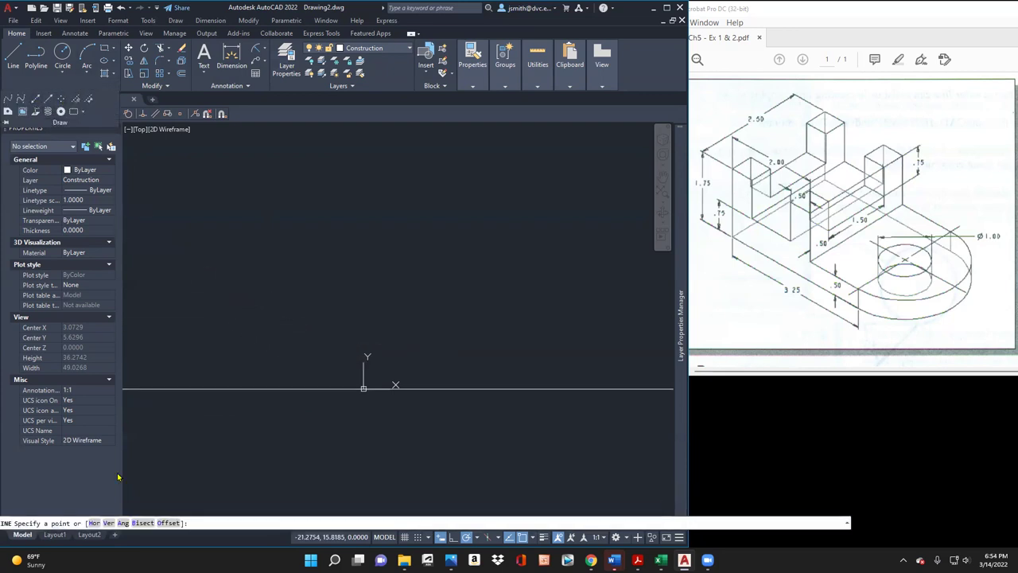
type("v")
key("Return")
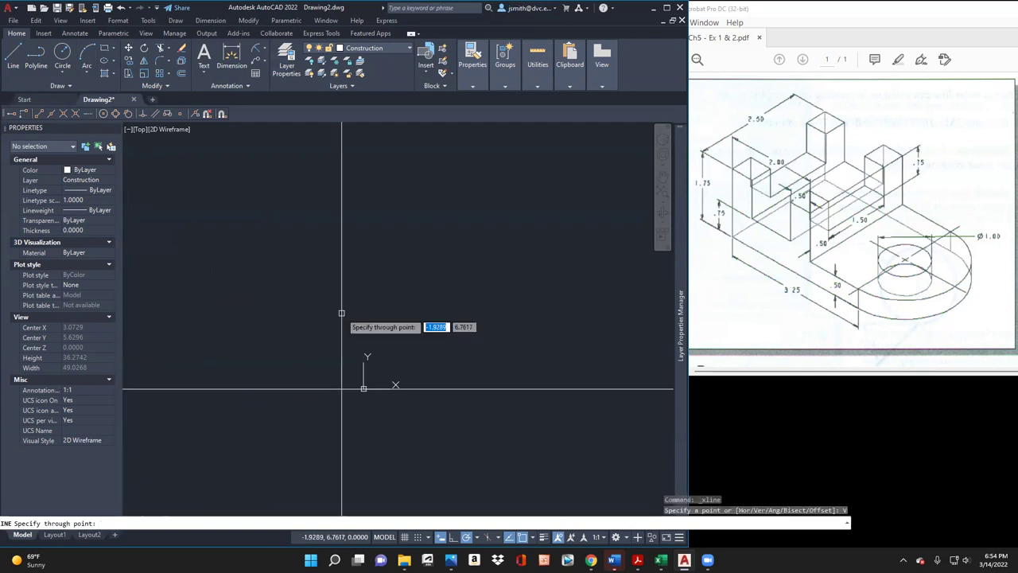
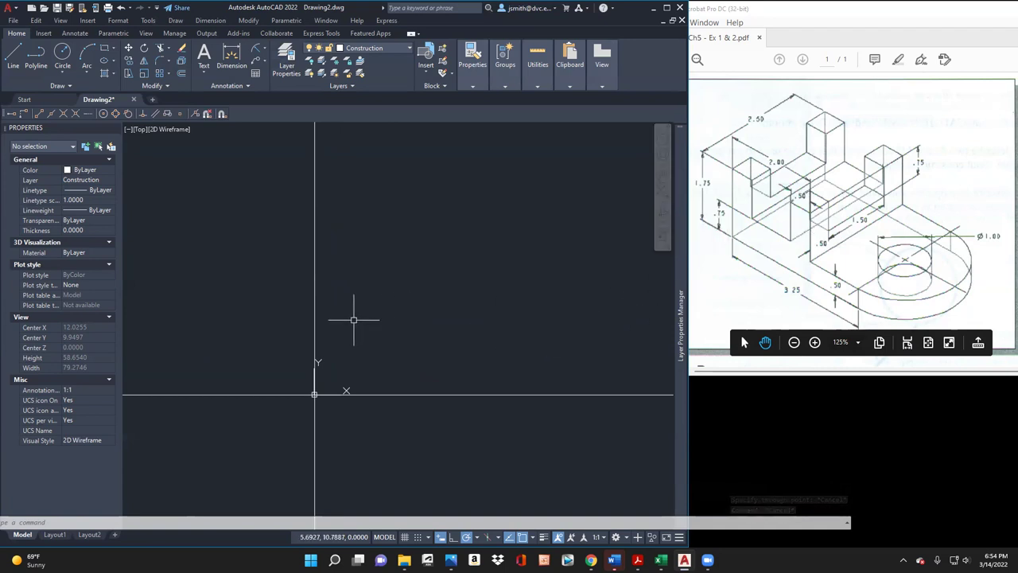
Step: Offset the vertical construction line through the origin by .5 to its right
type("offse")
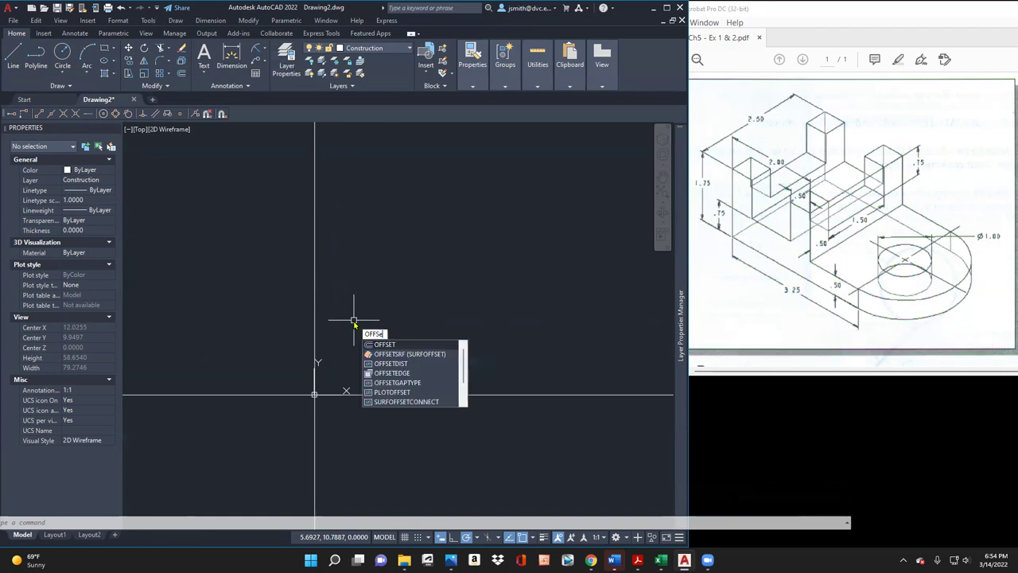
type("t")
key("Return")
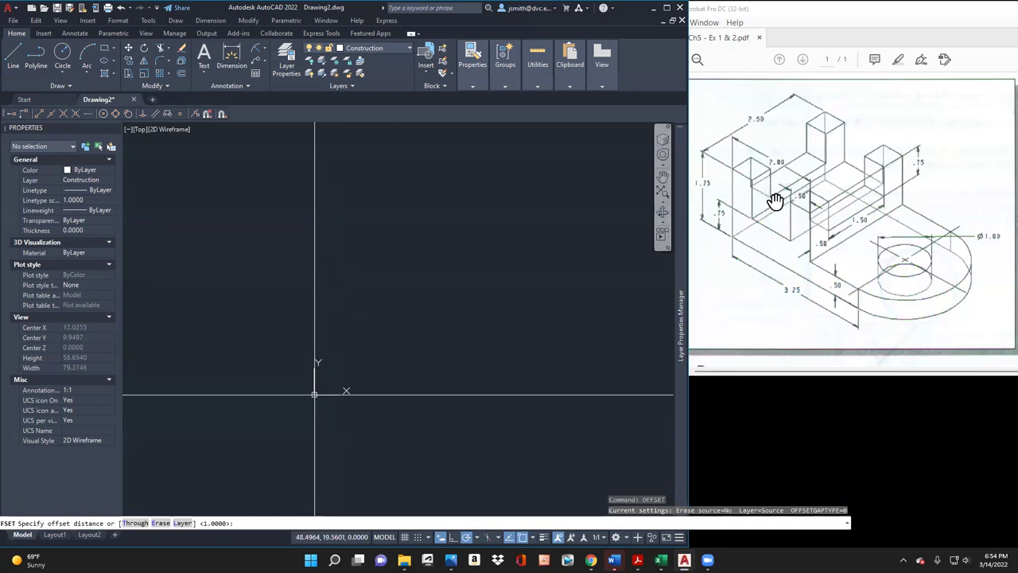
type(".5")
key("Return")
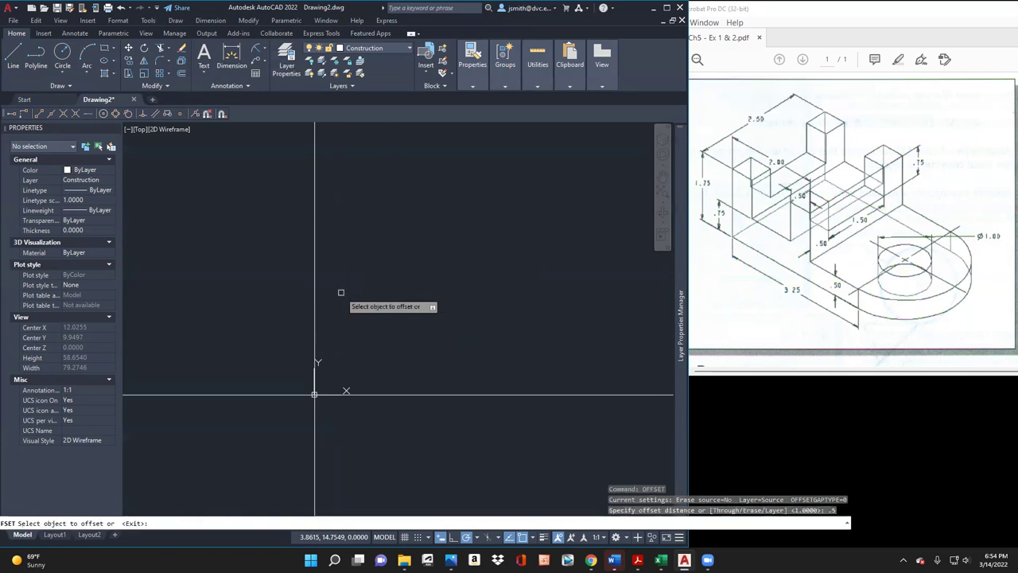
left_click(316, 299)
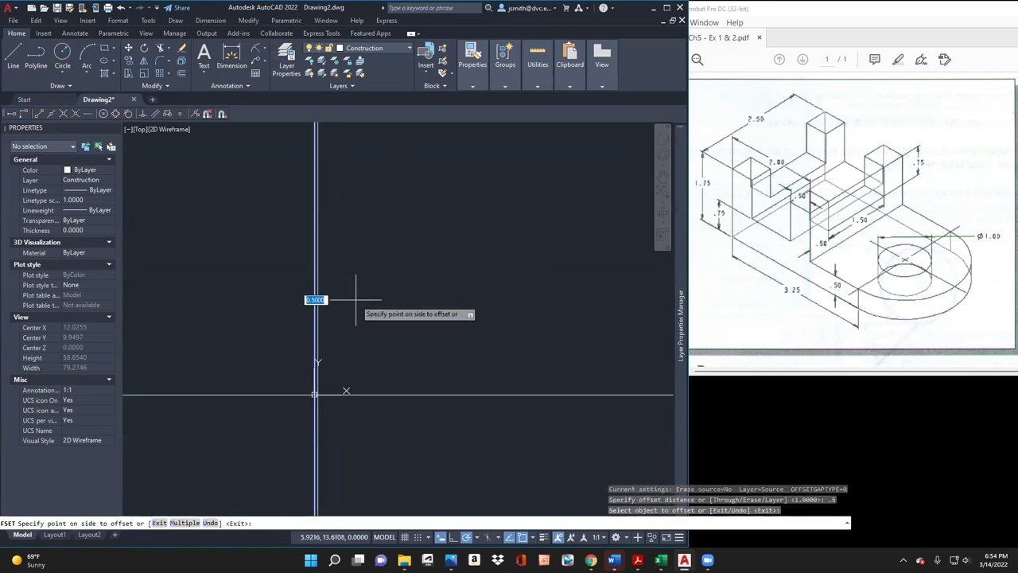
left_click(357, 302)
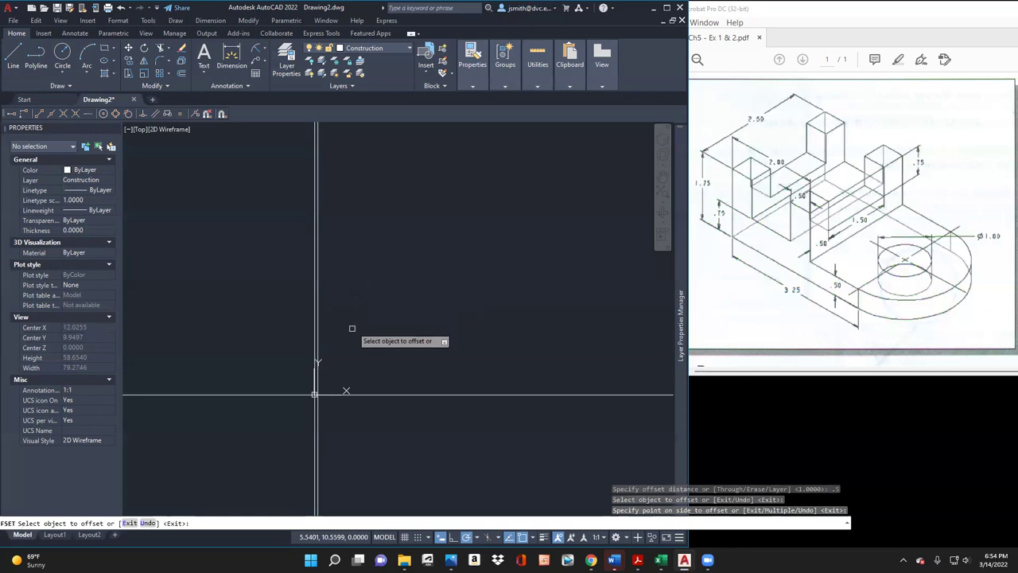
scroll(339, 374, "up", 5)
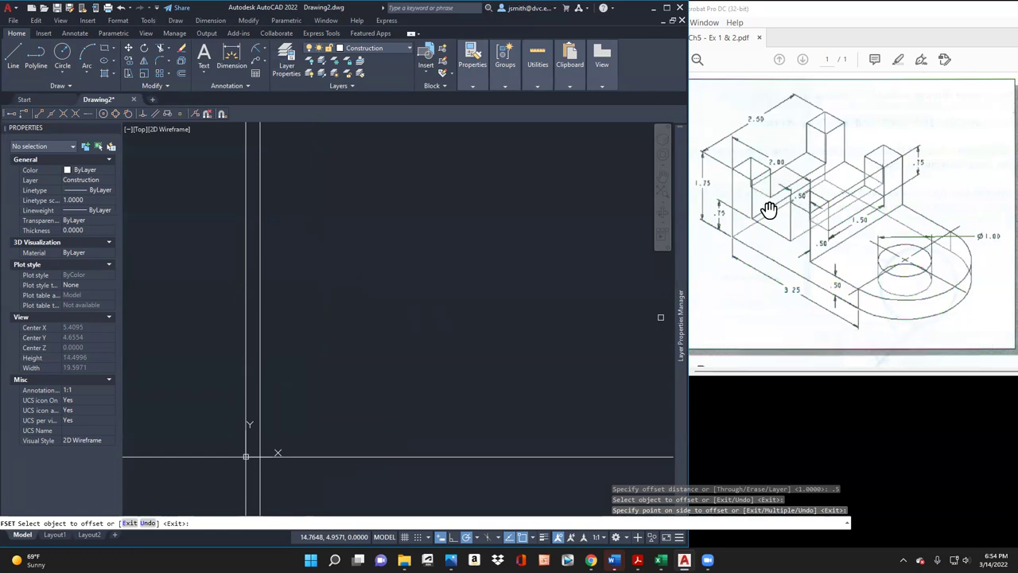
key("Return")
Step: Offset the second vertical construction line by 1 to its right
key("Return")
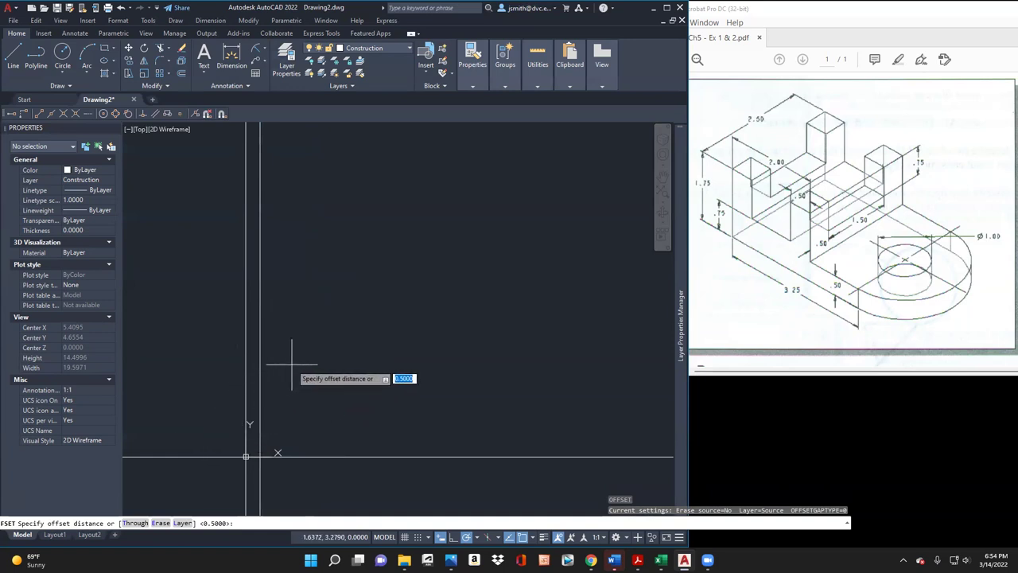
type("1")
key("Return")
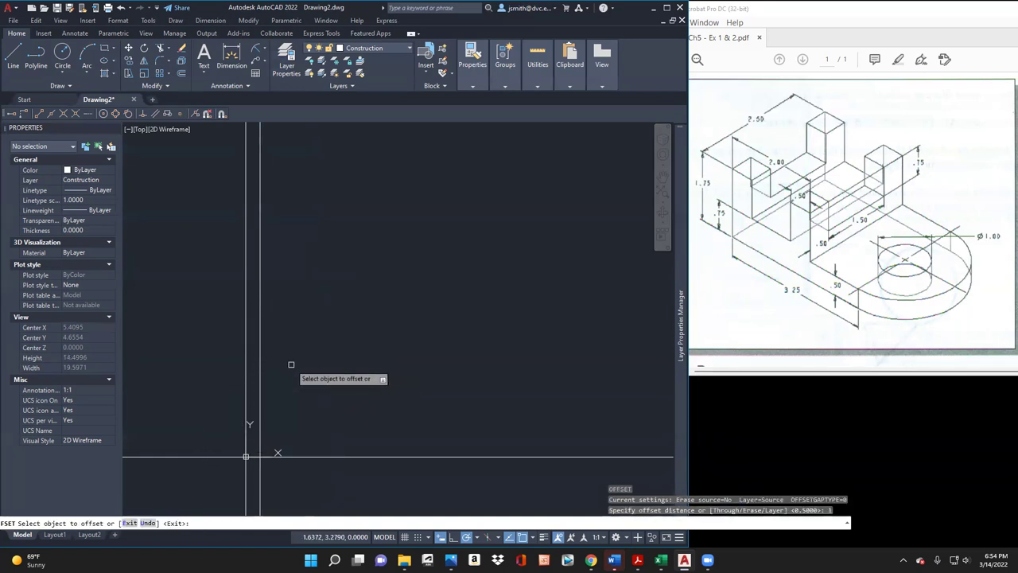
left_click(260, 366)
left_click(303, 355)
key("Return")
Step: Offset the third vertical construction line by .5 to its right
key("Return")
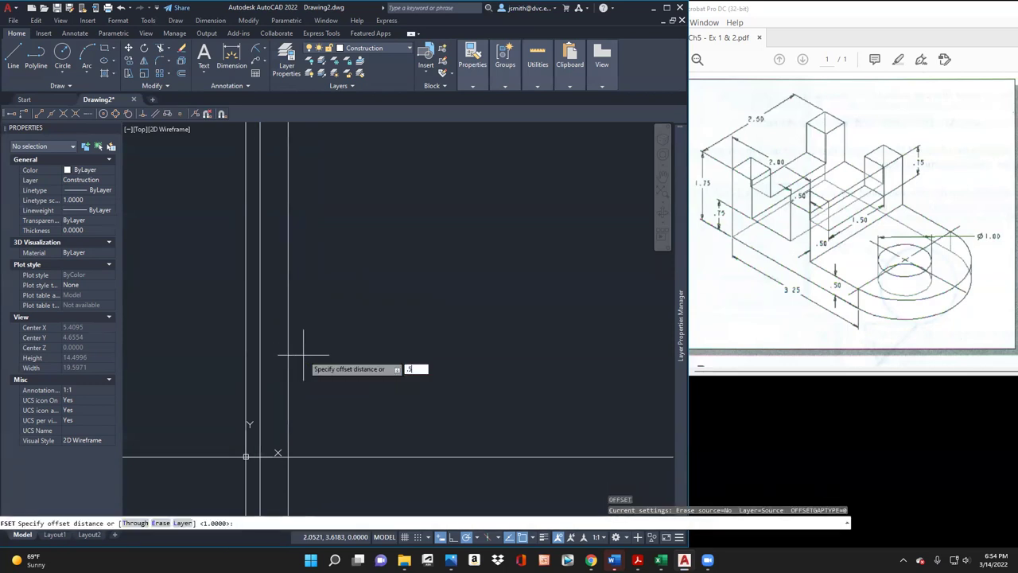
type(".5")
key("Return")
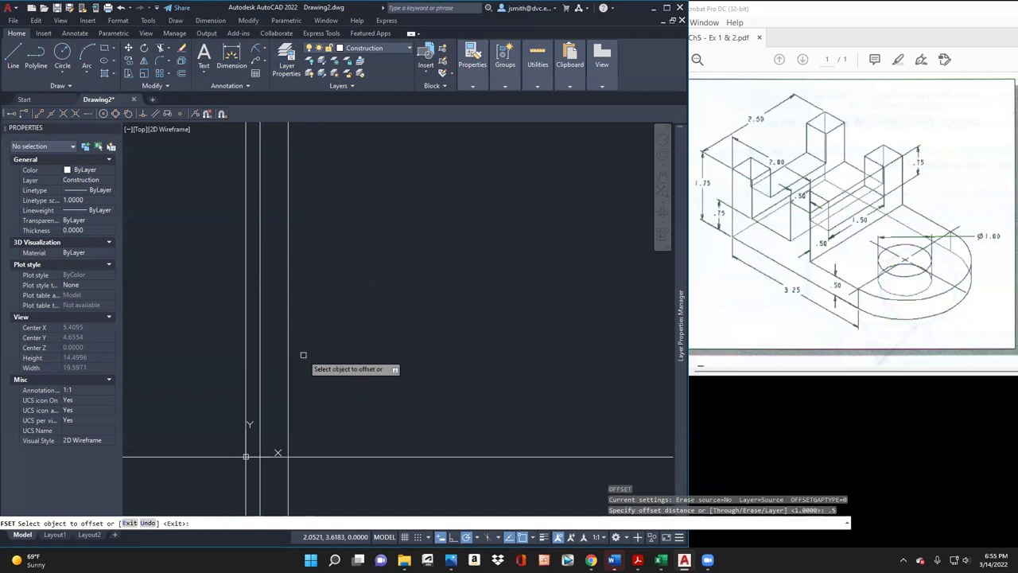
left_click(289, 362)
left_click(317, 355)
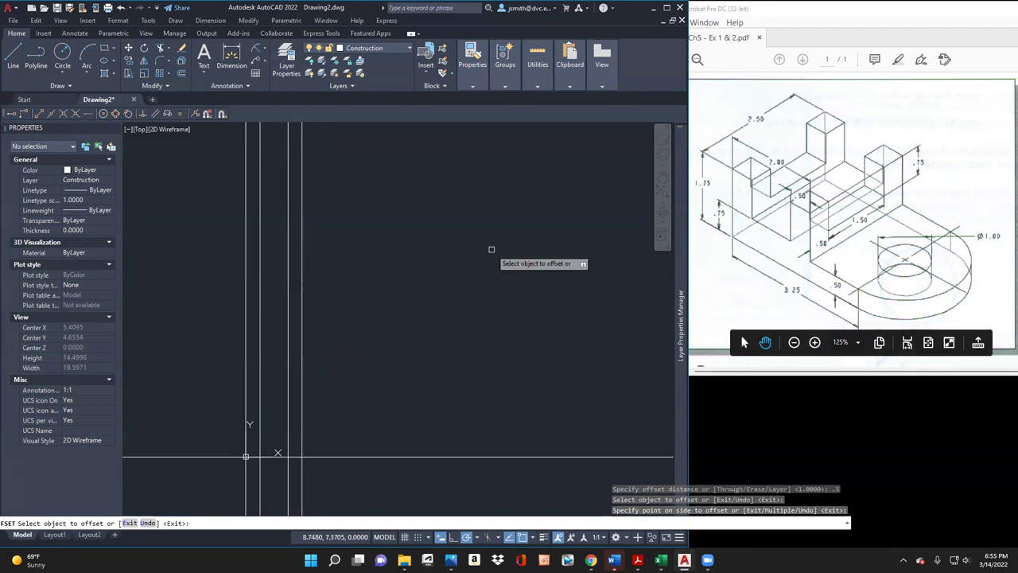
key("Escape")
Step: Offset the vertical construction line through the origin by 3.25 to its right
key("Return")
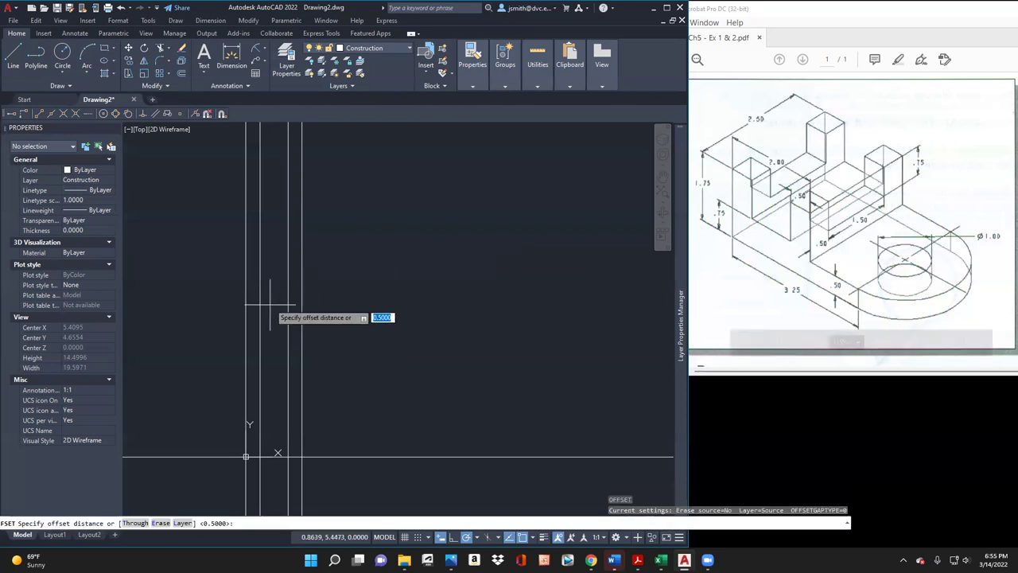
key("Return")
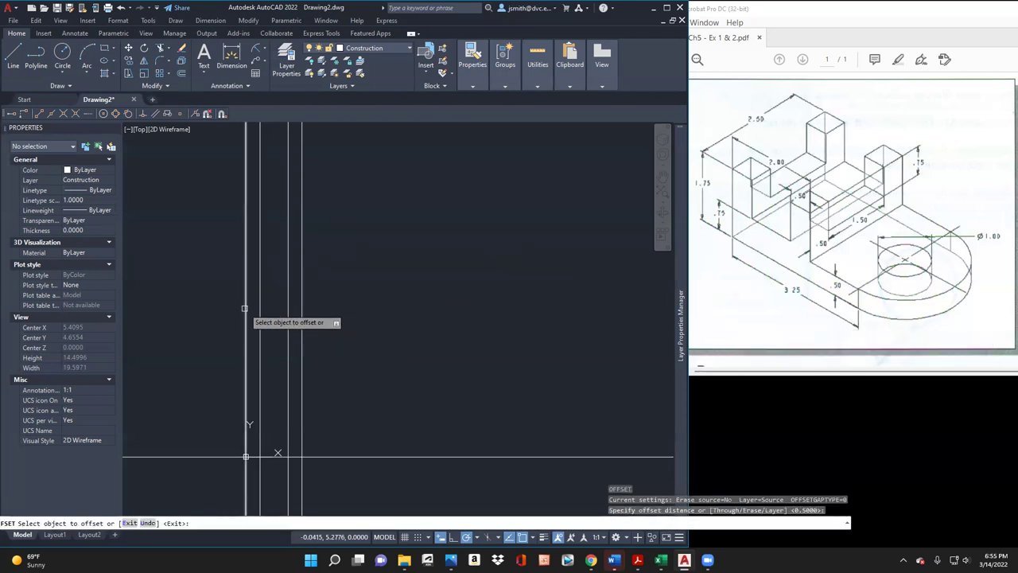
left_click(245, 309)
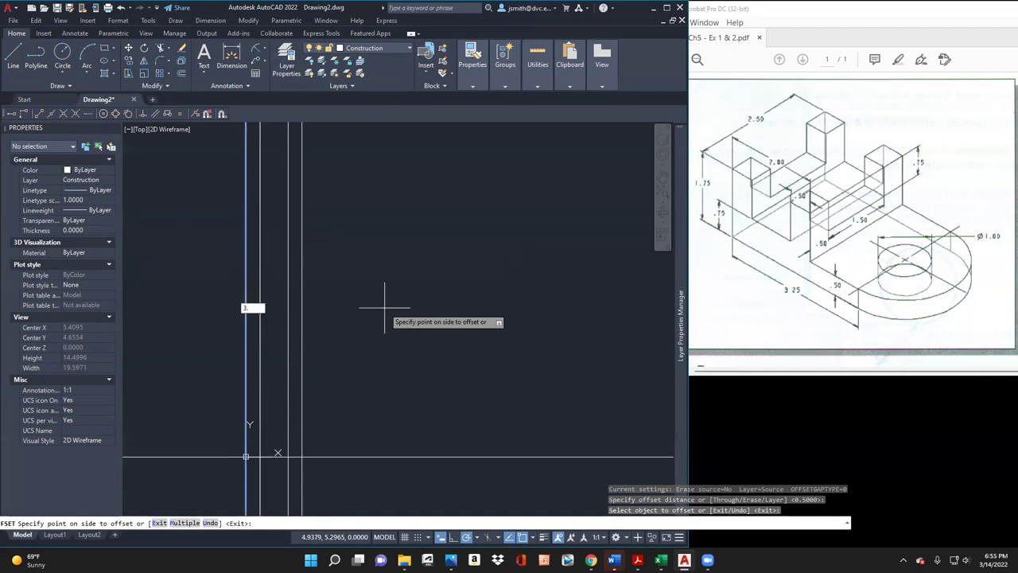
key("Return")
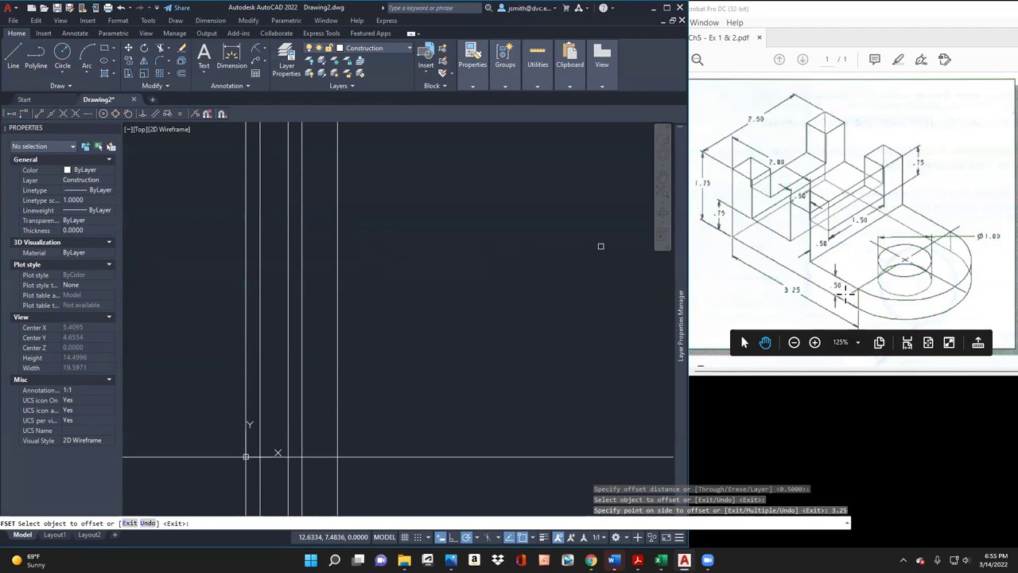
key("Return")
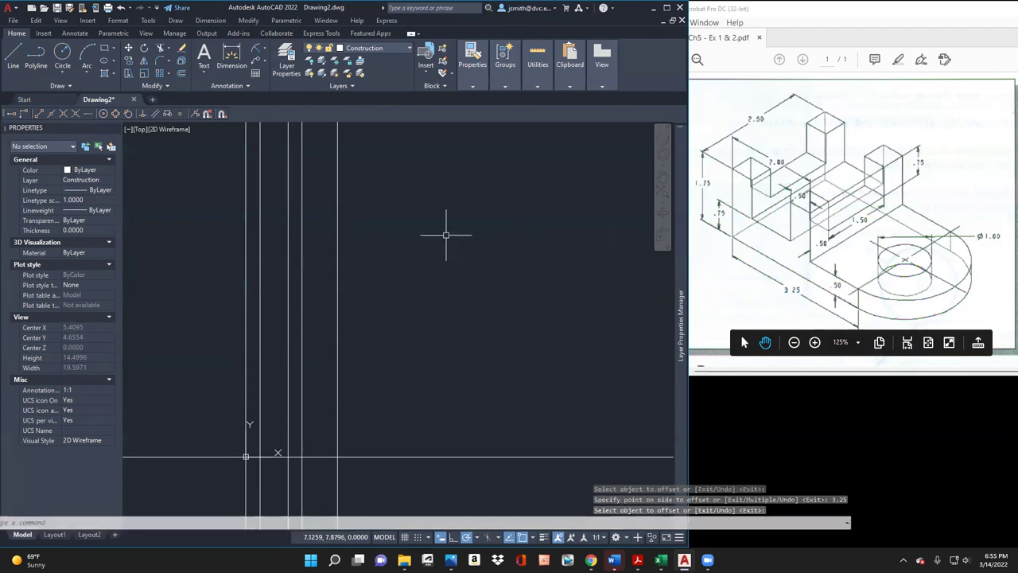
Step: Offset the rightmost vertical construction line by 1.25 further to the right
key("Return")
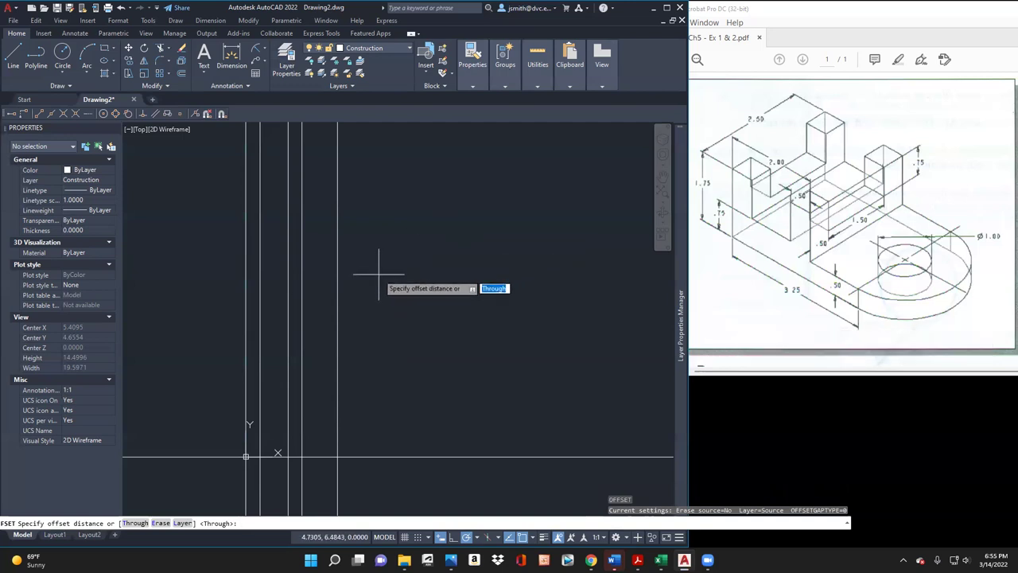
type("1.25")
key("Return")
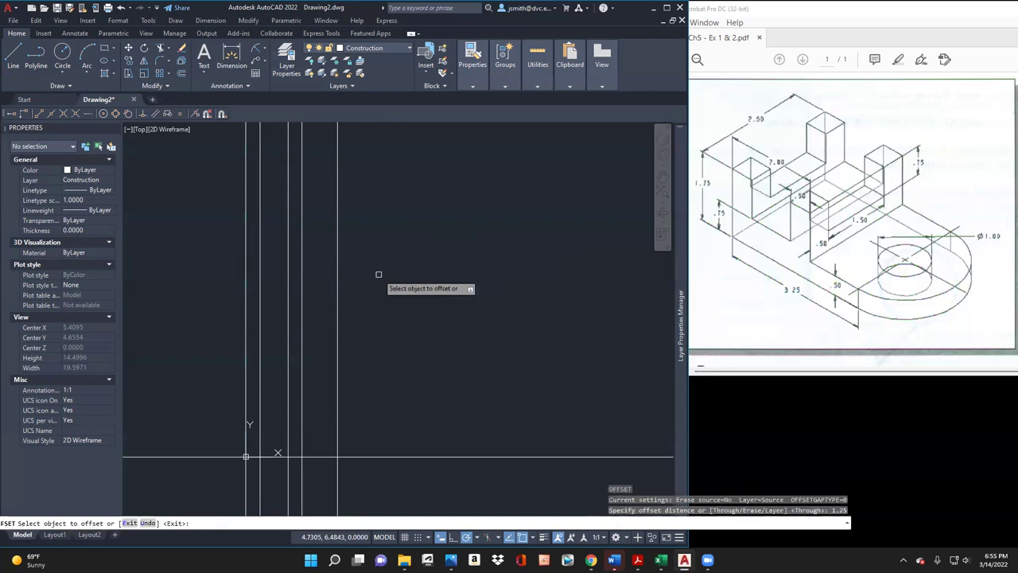
left_click(337, 289)
left_click(401, 297)
key("Escape")
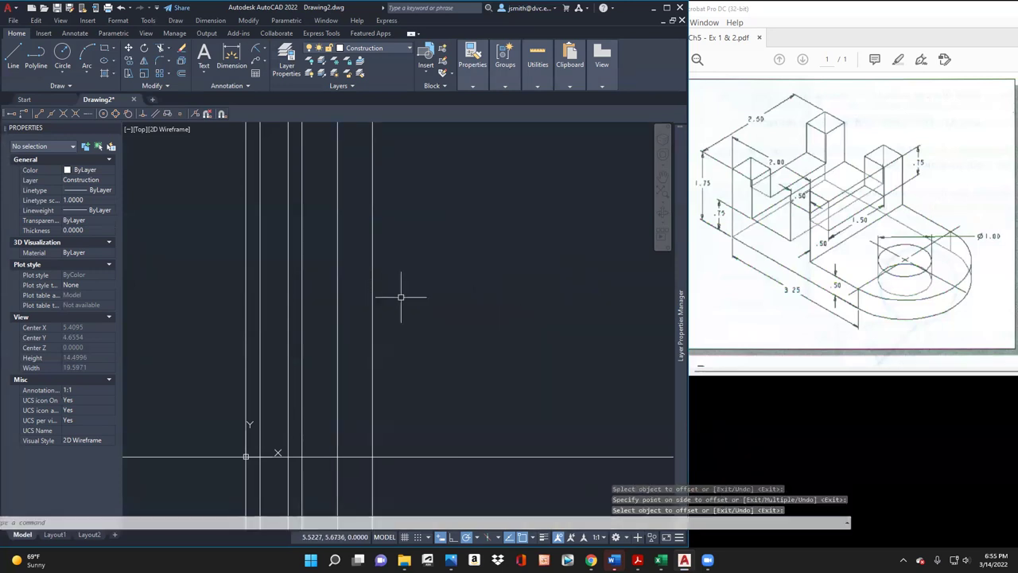
Step: Offset the horizontal construction line through the origin upward by .5
key("Return")
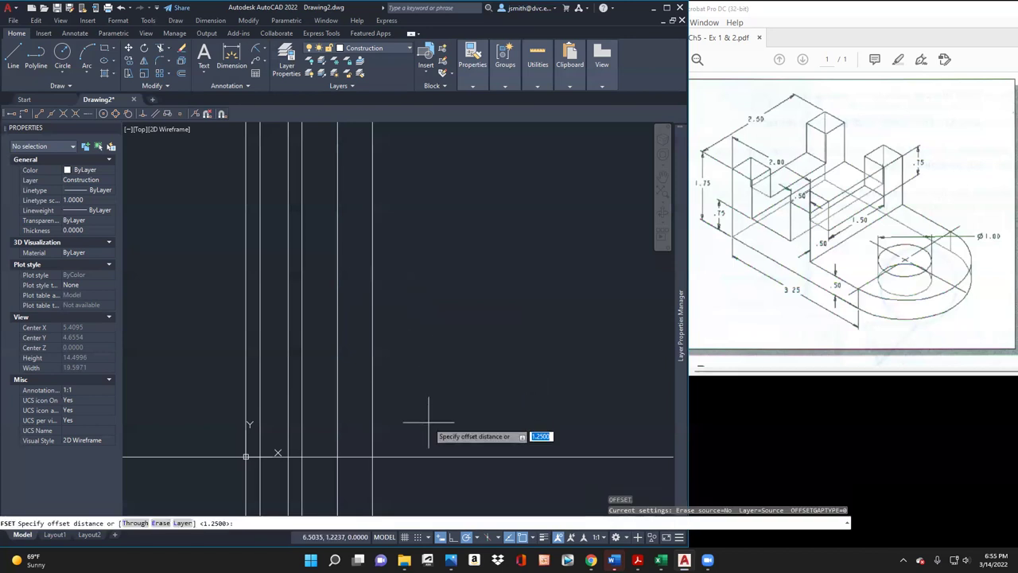
key("Return")
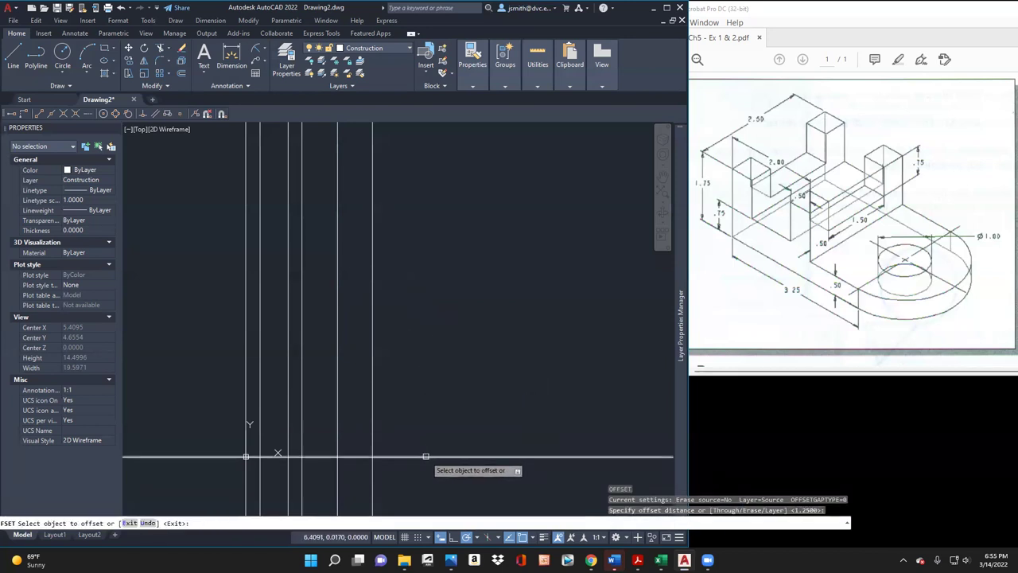
left_click(426, 457)
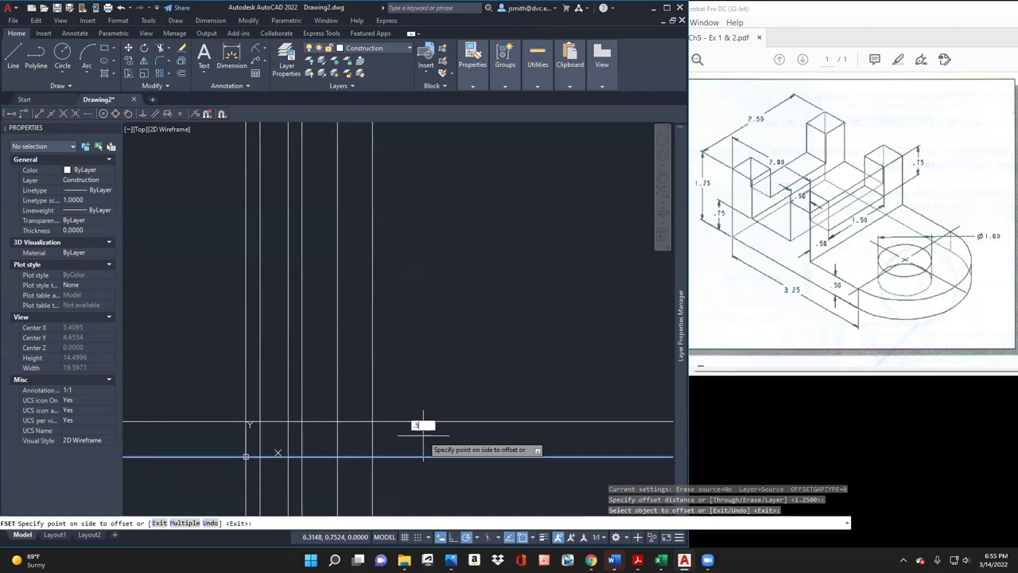
key("Return")
key("Return")
Step: Offset the horizontal construction line through the origin upward by .75
key("Return")
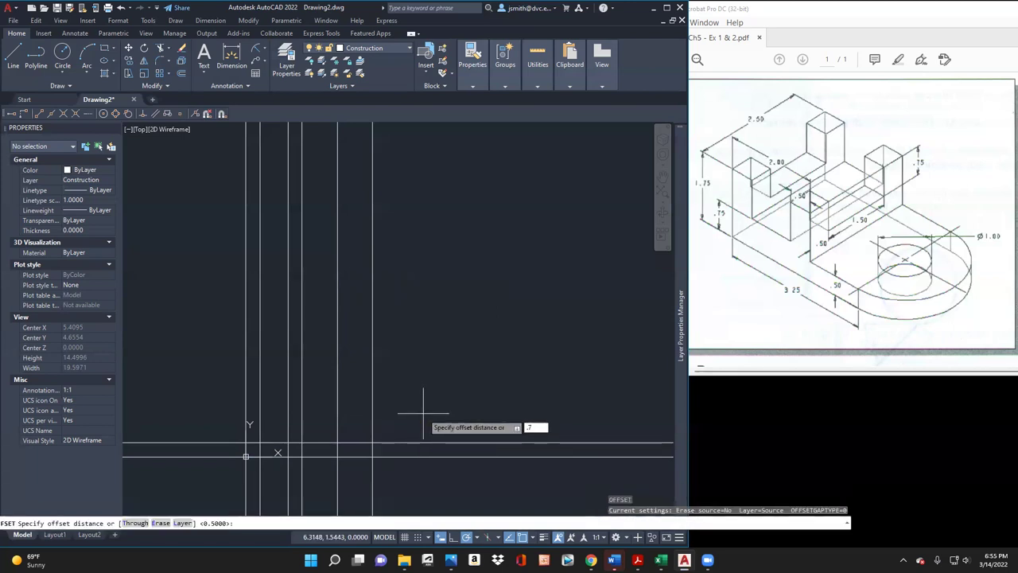
key("Return")
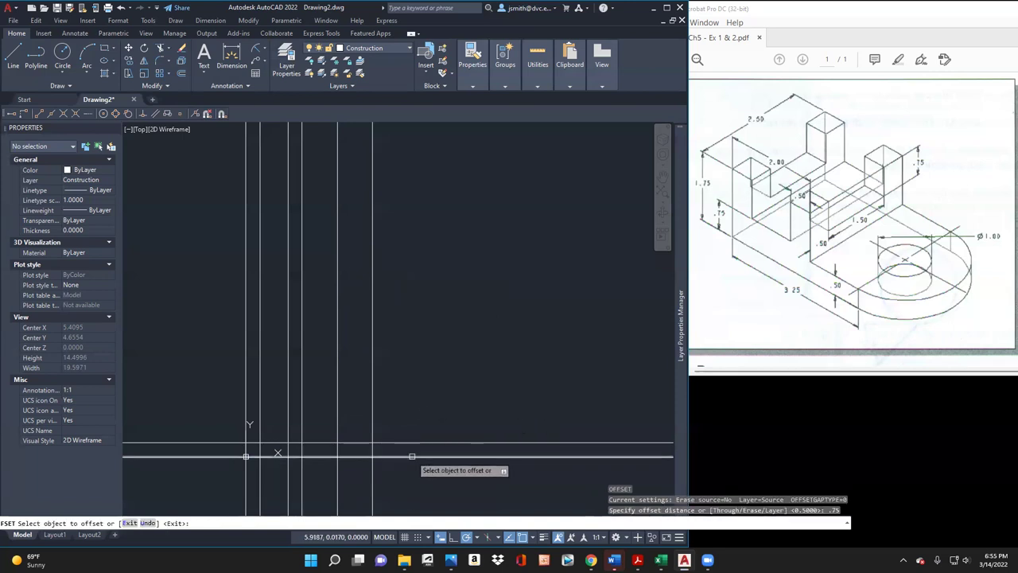
left_click(403, 455)
left_click(392, 419)
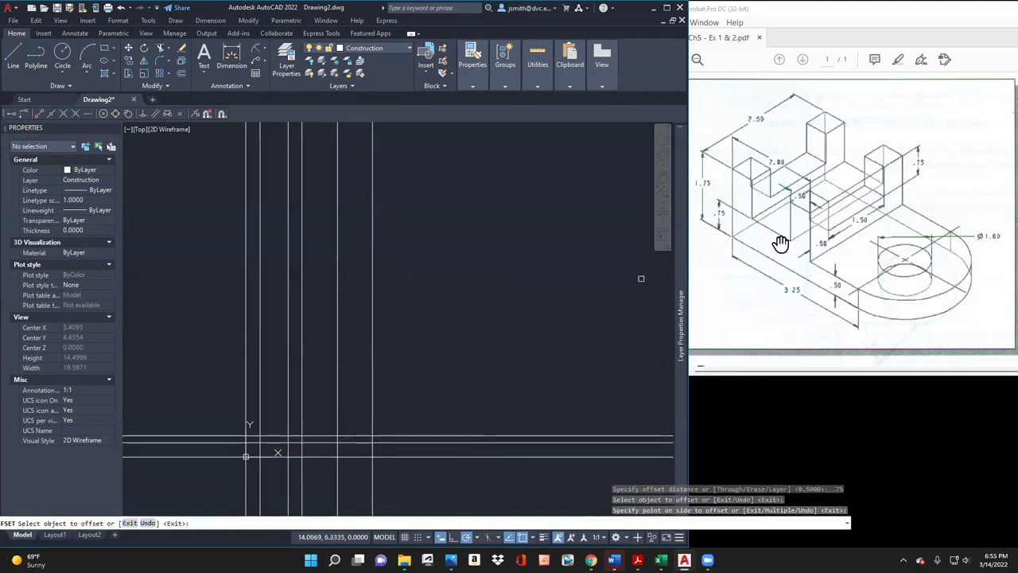
key("Return")
Step: Offset the horizontal construction line through the origin upward by 1.75
key("Return")
key("Return")
left_click(397, 456)
type("1.")
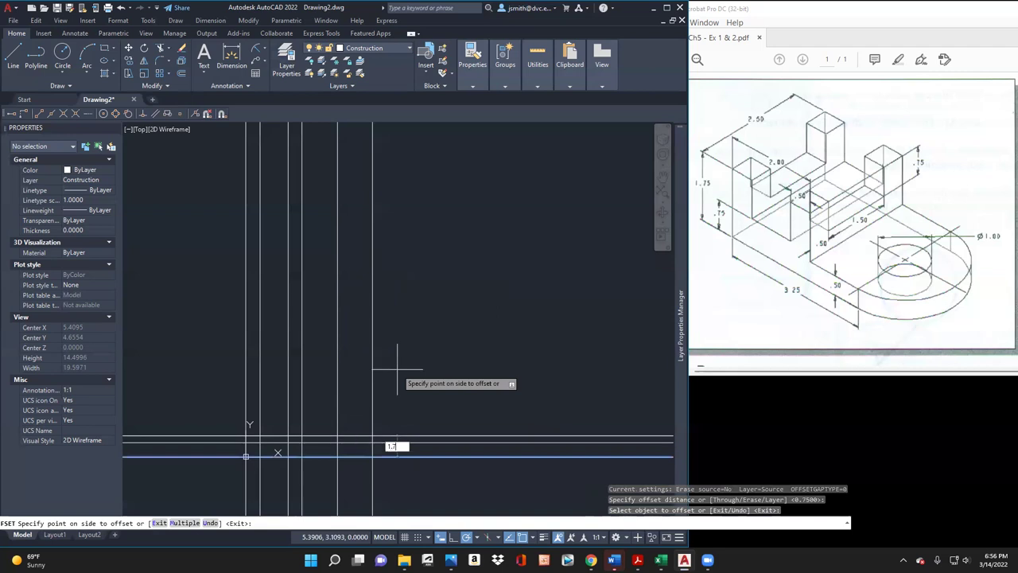
type("75")
key("Return")
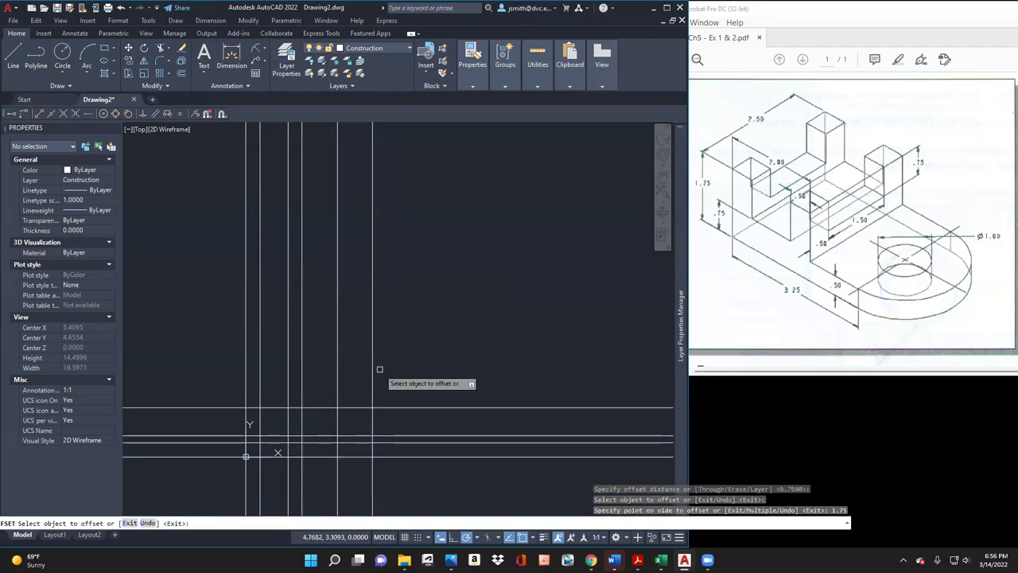
Step: Make the Object layer the current layer in the Layer Properties Manager
scroll(434, 449, "up", 1)
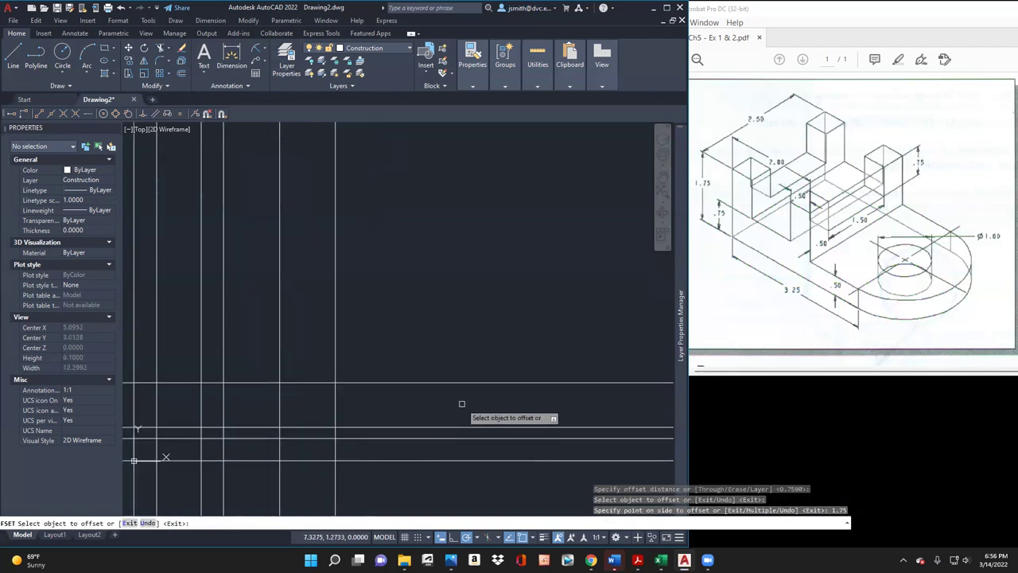
scroll(461, 404, "down", 1)
scroll(461, 404, "up", 2)
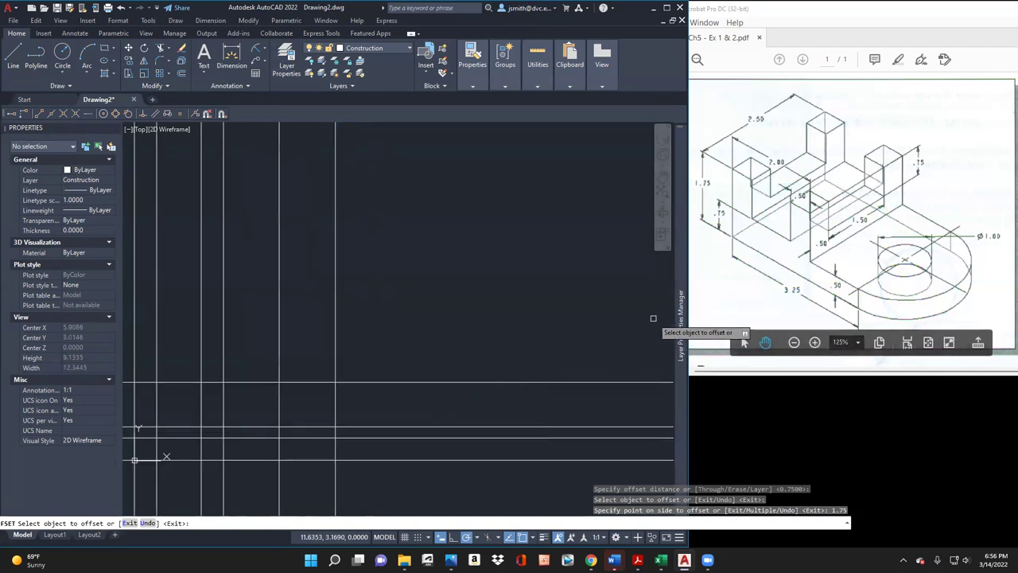
mouse_move(680, 318)
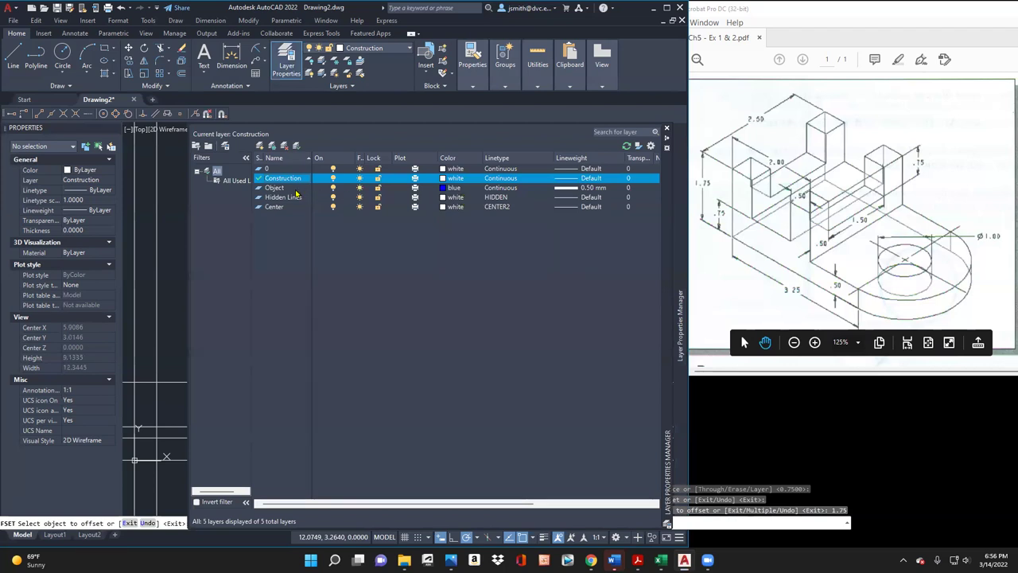
left_click(295, 190)
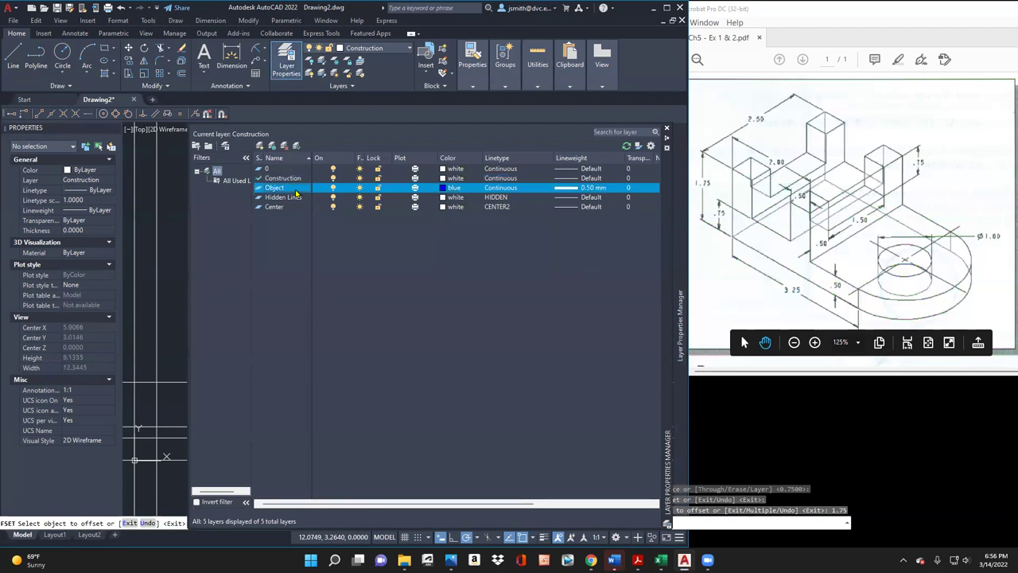
left_click(297, 148)
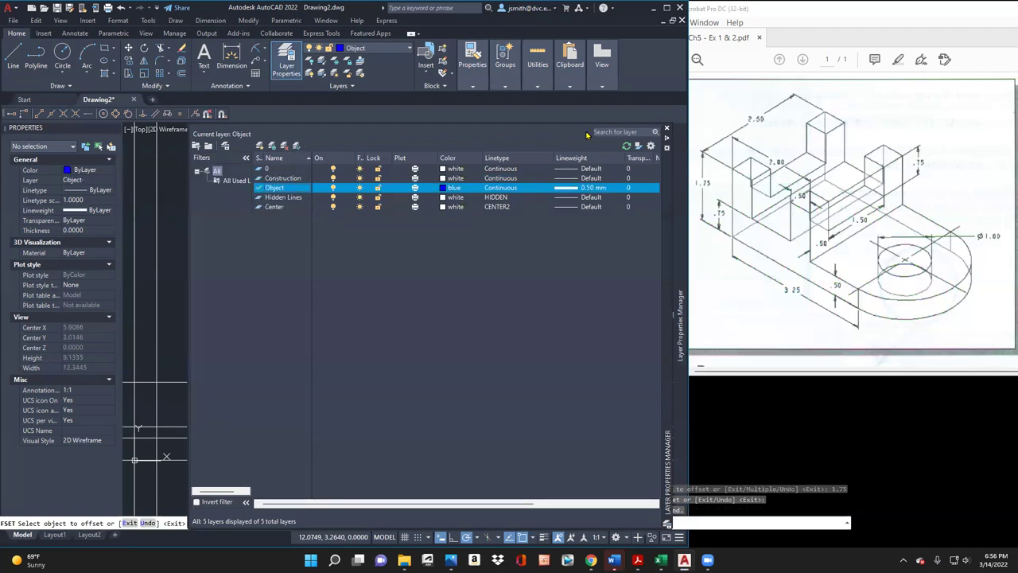
Step: Draw the outline's left edge as a line from 0,0 straight up to the topmost horizontal construction line
double_click(672, 140)
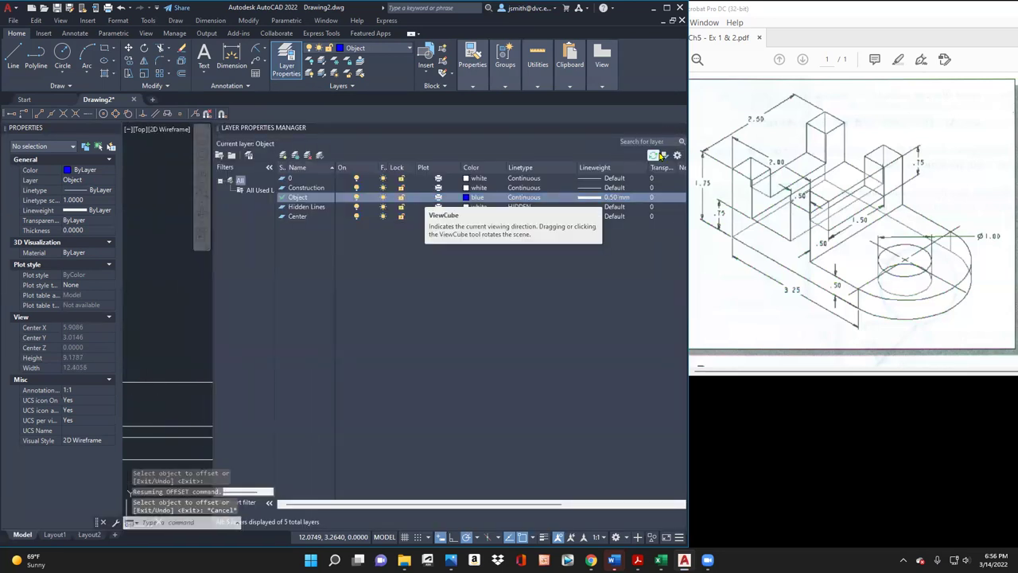
left_click(671, 129)
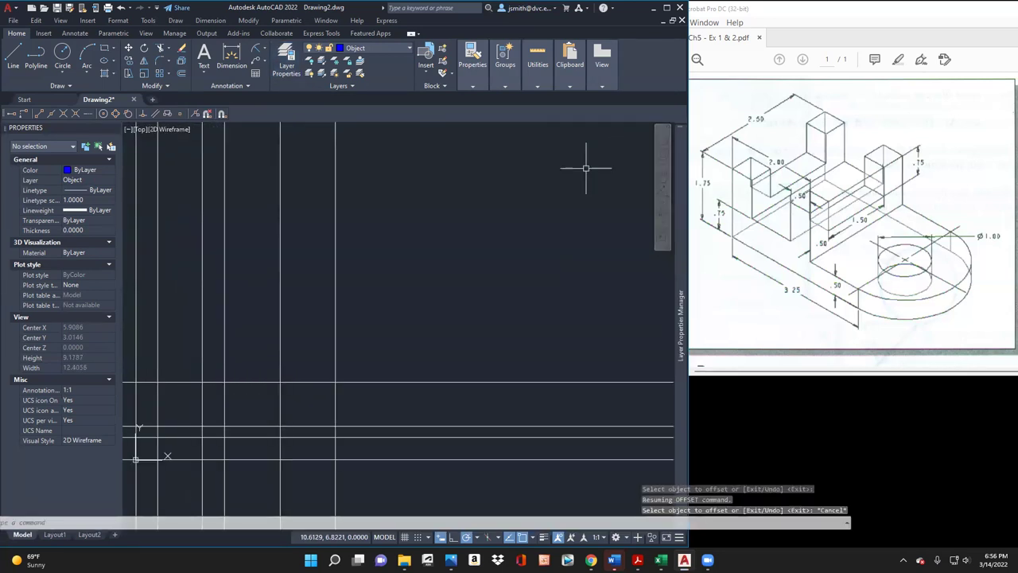
left_click(14, 56)
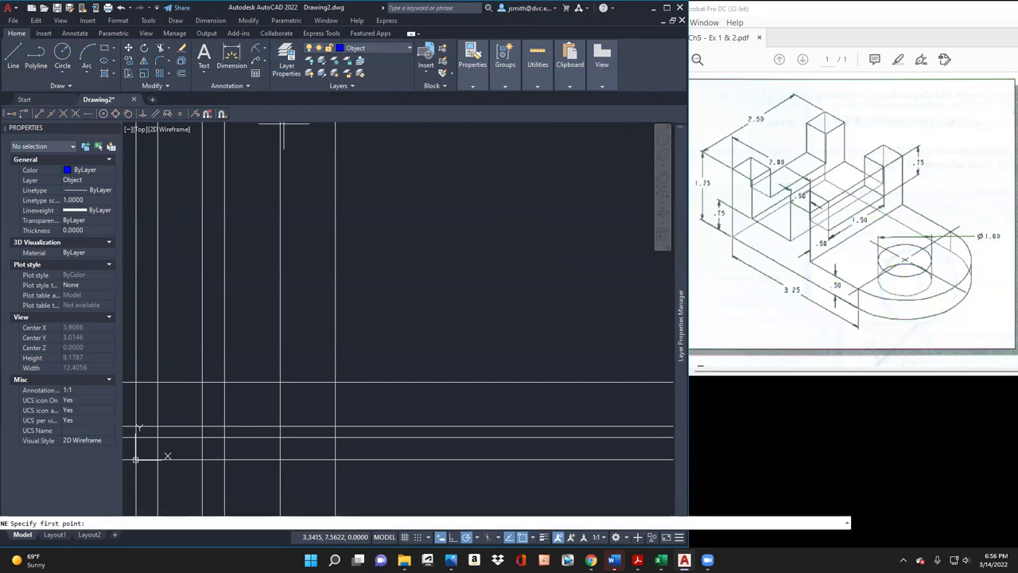
type("0")
key("Tab")
type("0")
key("Return")
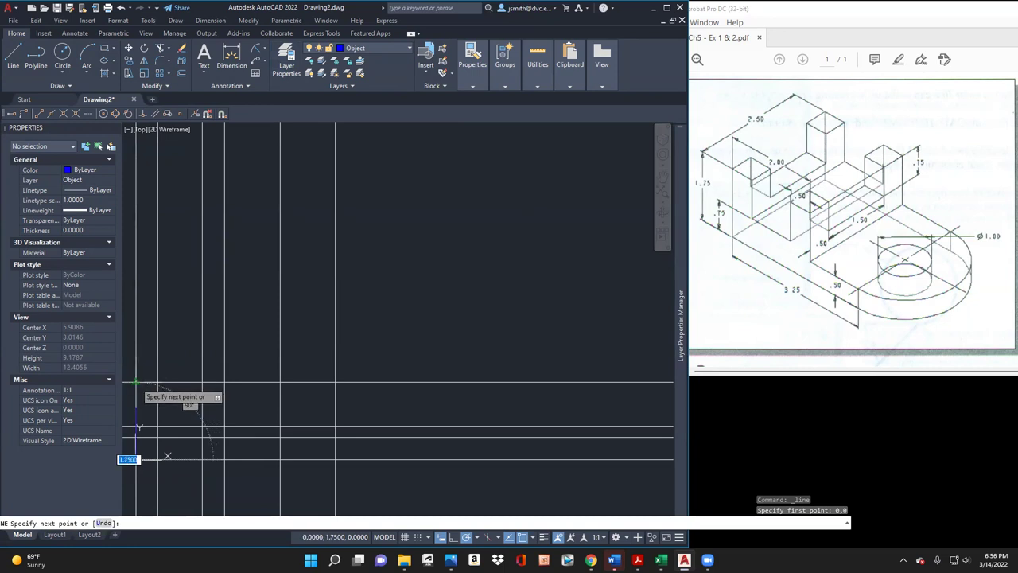
scroll(139, 421, "up", 2)
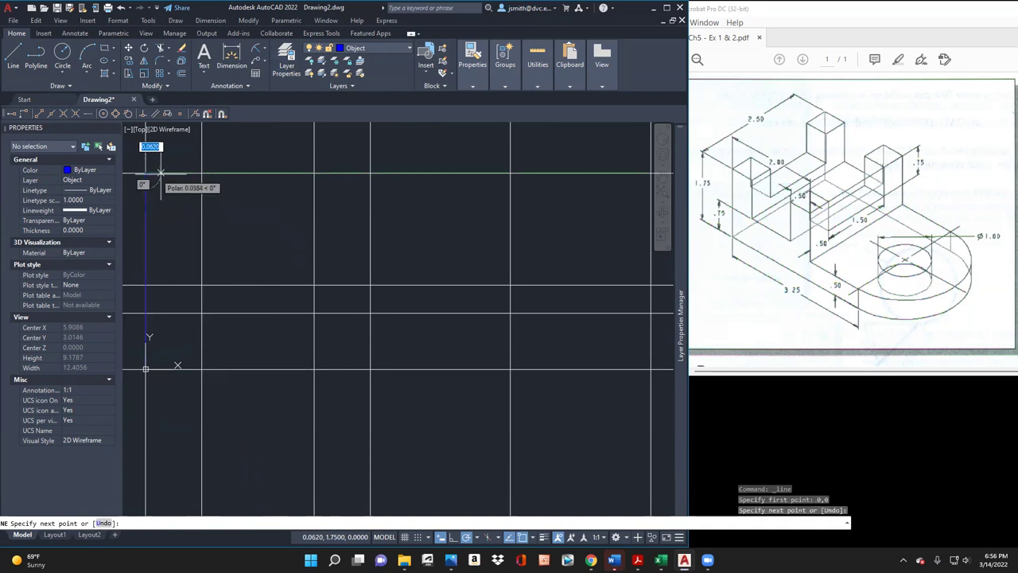
Step: Continue the outline along the construction intersections across the left prong's top, down and across the notch, and up and over the second prong
left_click(201, 173)
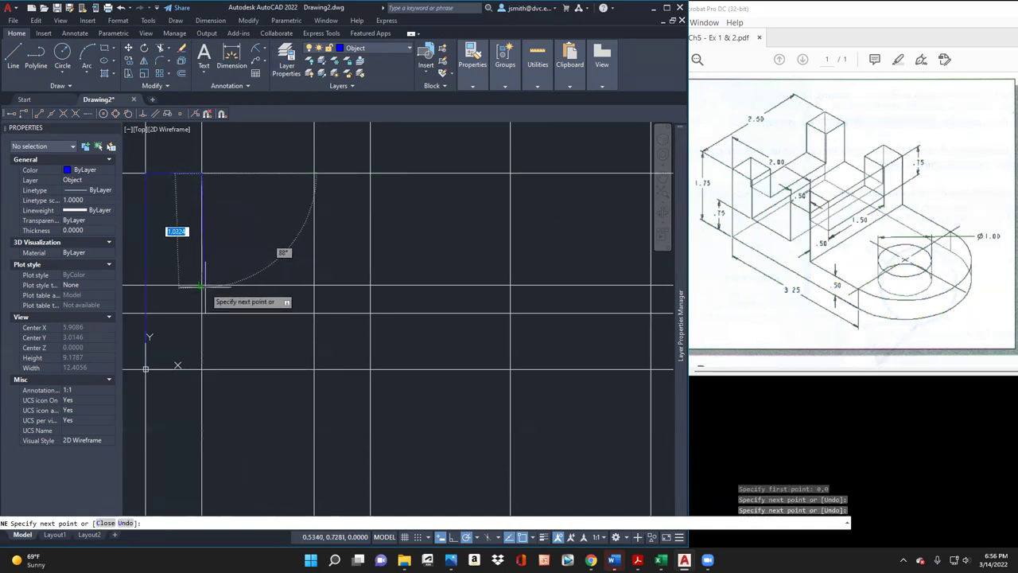
left_click(200, 286)
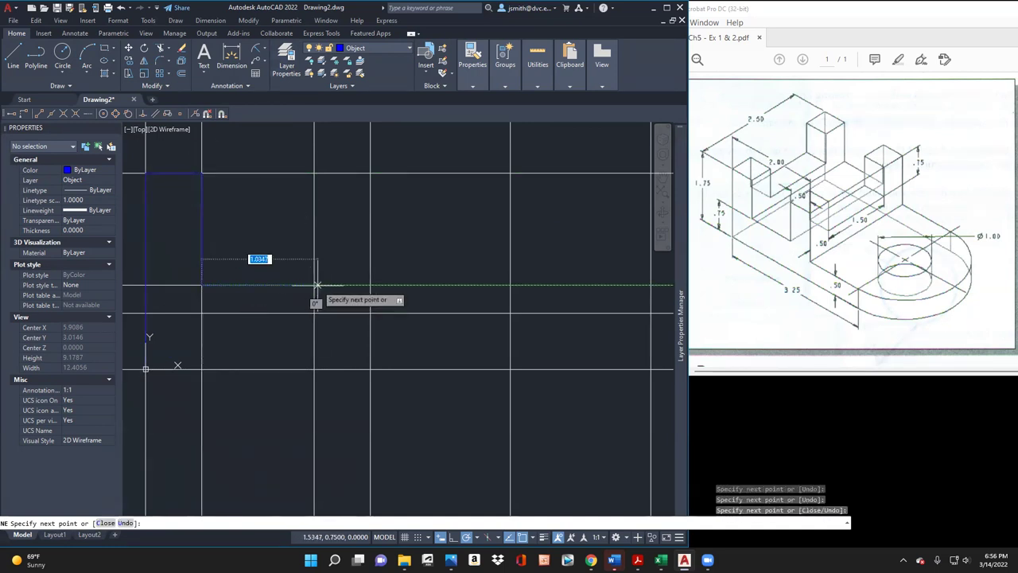
left_click(314, 284)
left_click(314, 172)
left_click(369, 173)
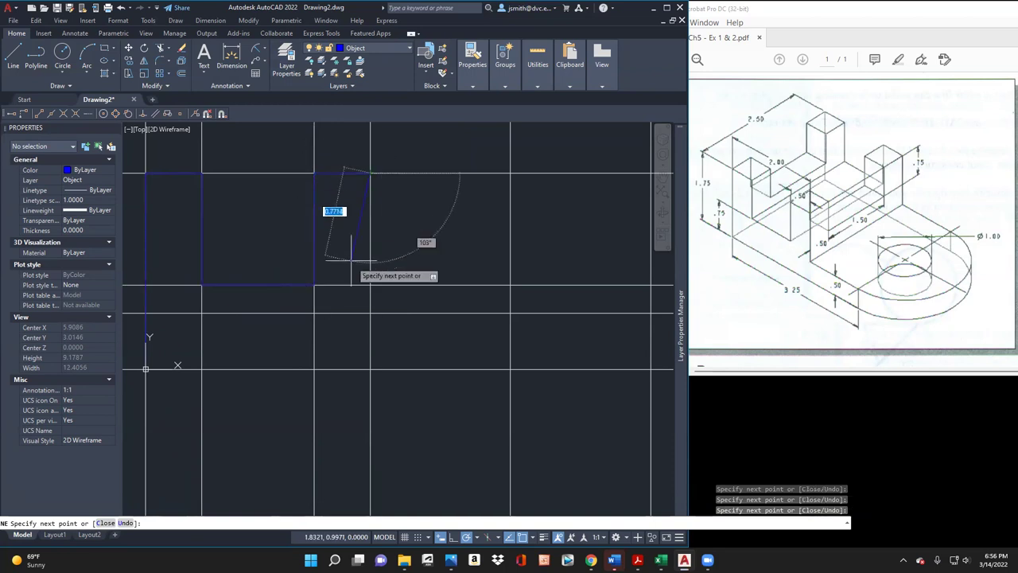
Step: Continue the outline down to the .50 construction line, across to the rightmost vertical line and down to the baseline, ending the line there
left_click(370, 314)
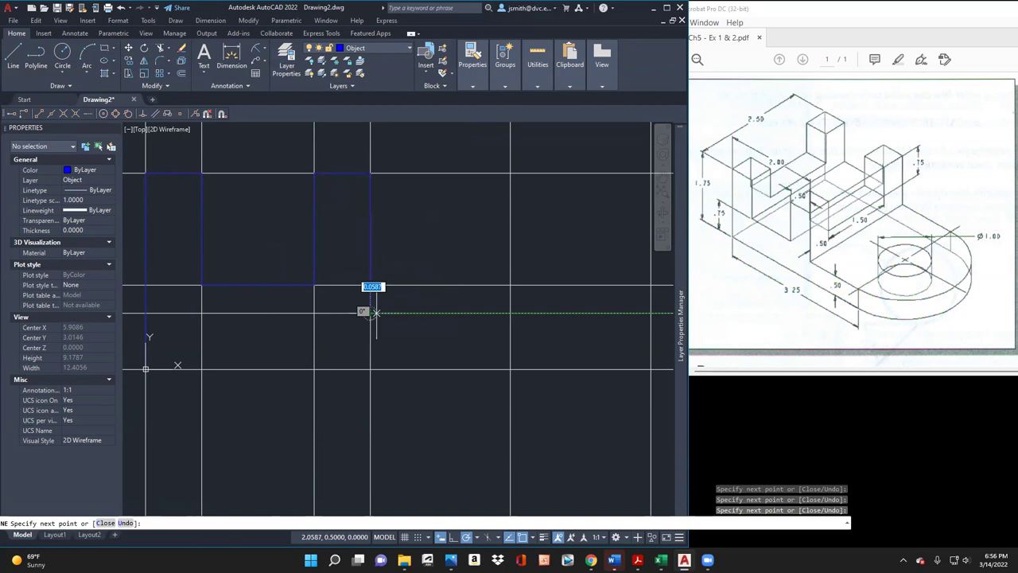
left_click(650, 314)
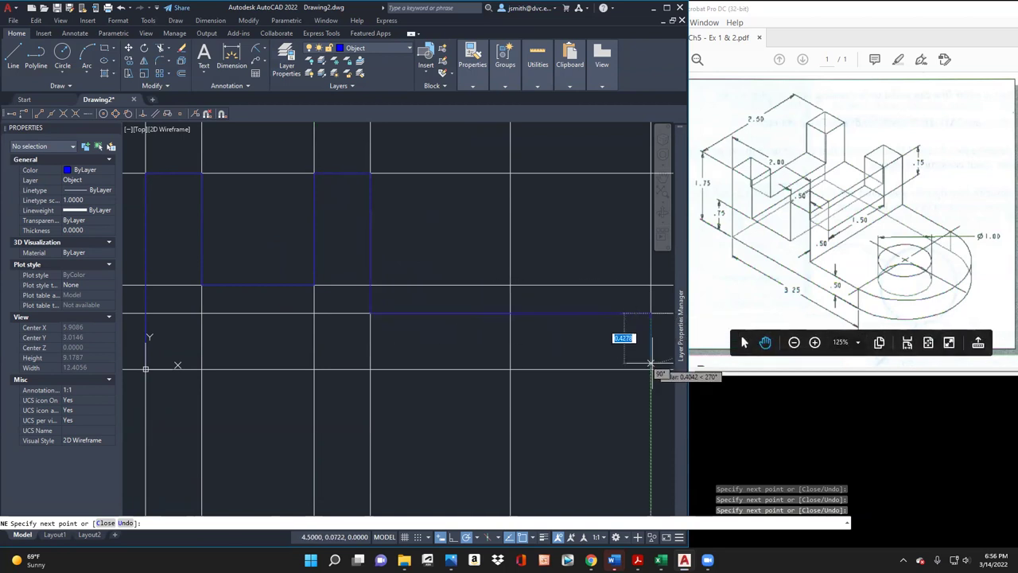
scroll(640, 380, "down", 2)
left_click(650, 368)
left_click(330, 373)
key("Return")
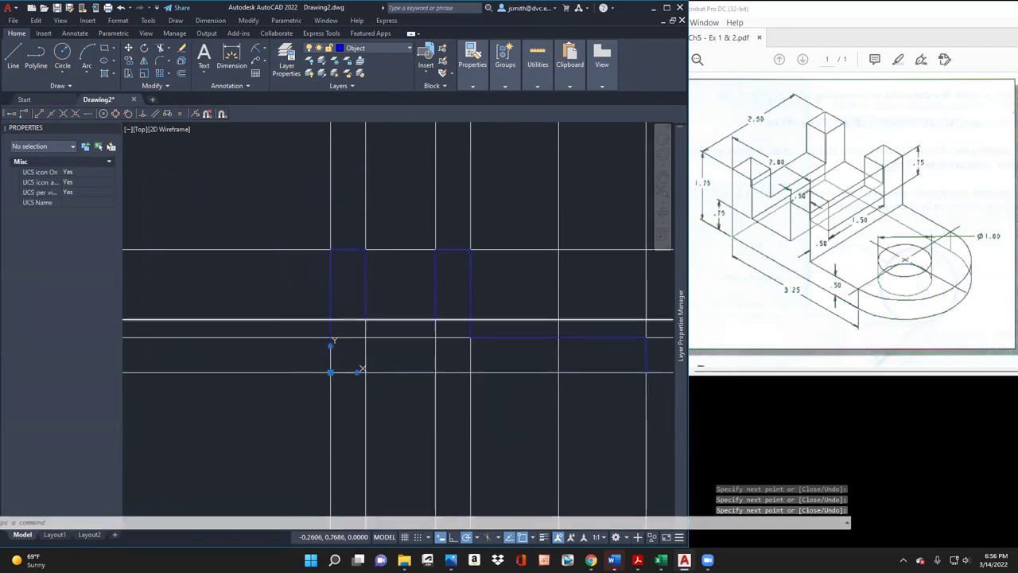
Step: Turn off the Construction layer so only the object outline is displayed
key("Return")
mouse_move(682, 258)
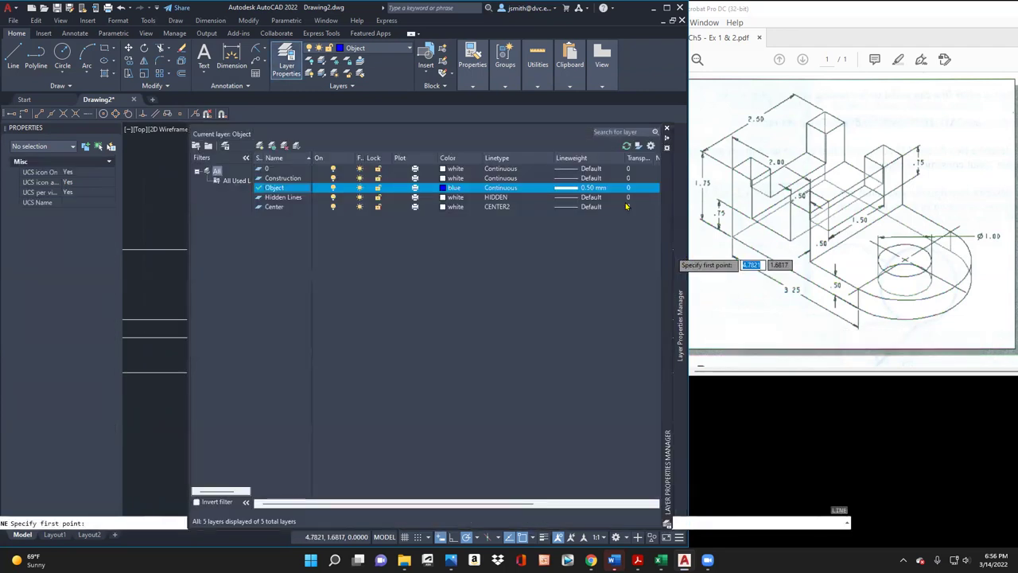
left_click(328, 180)
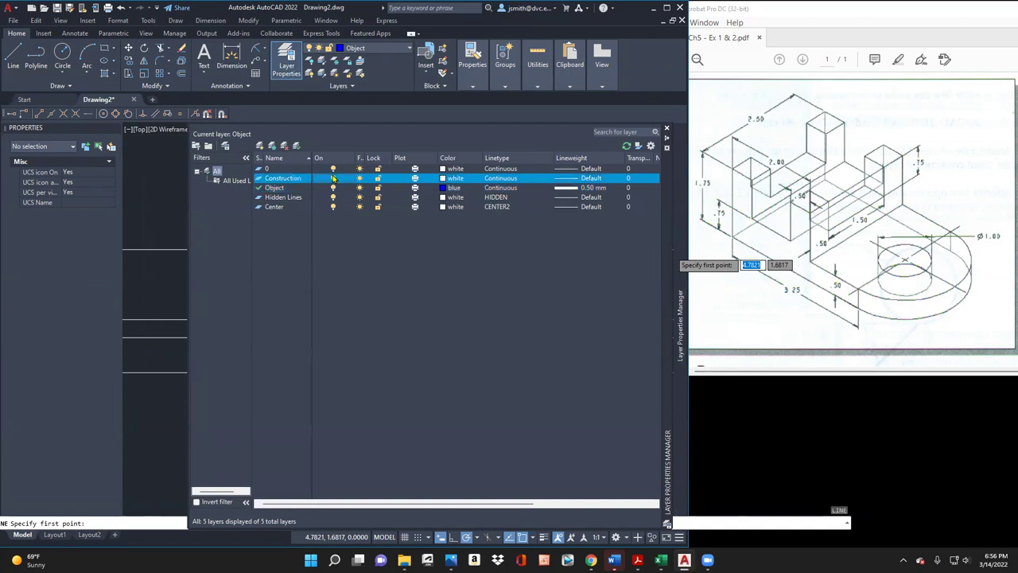
key("Escape")
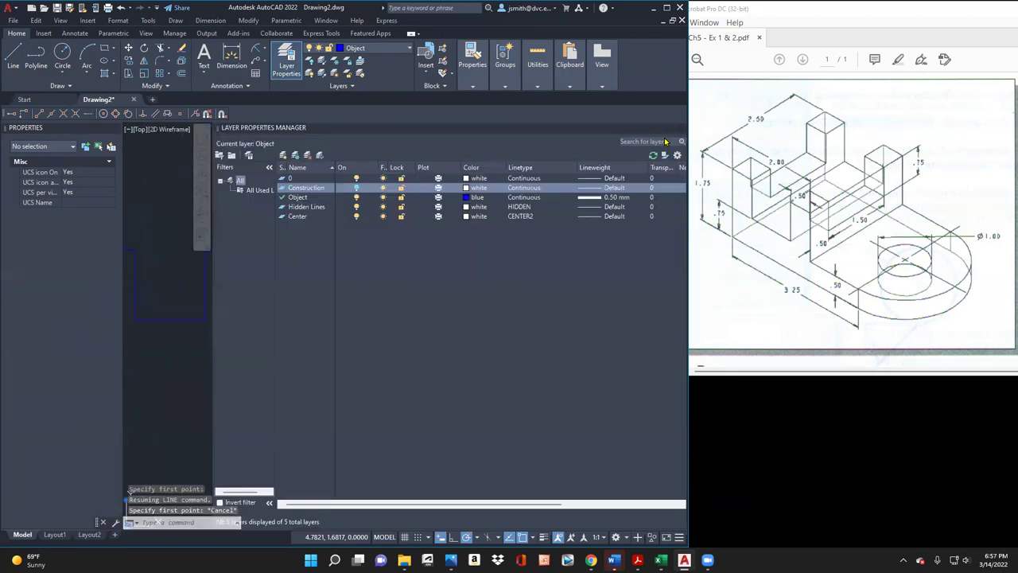
scroll(441, 326, "down", 2)
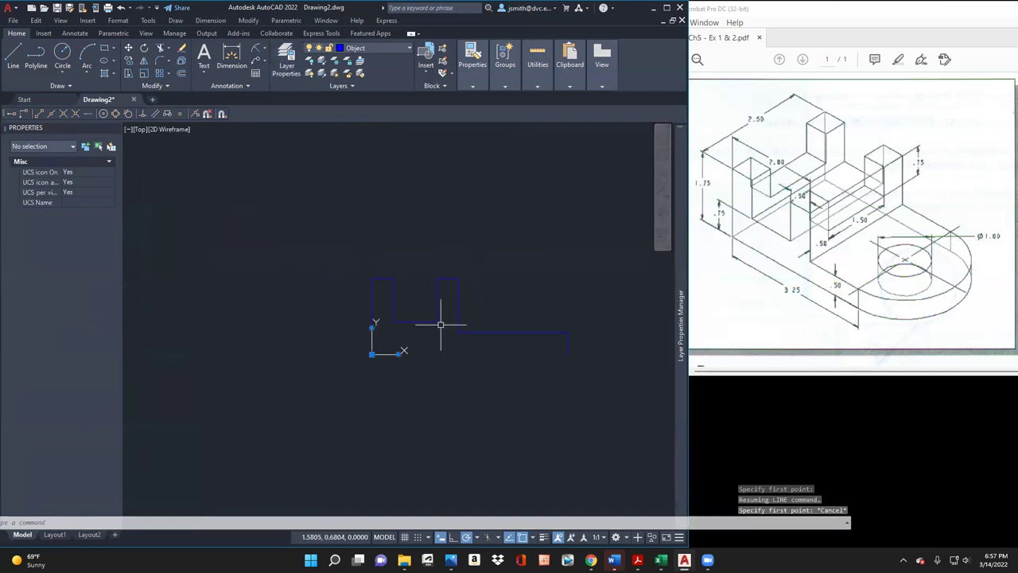
Step: Try to draw the bottom edge from the right edge's lower end to the origin, entering @0,0 as the next point
left_click(13, 57)
left_click(567, 354)
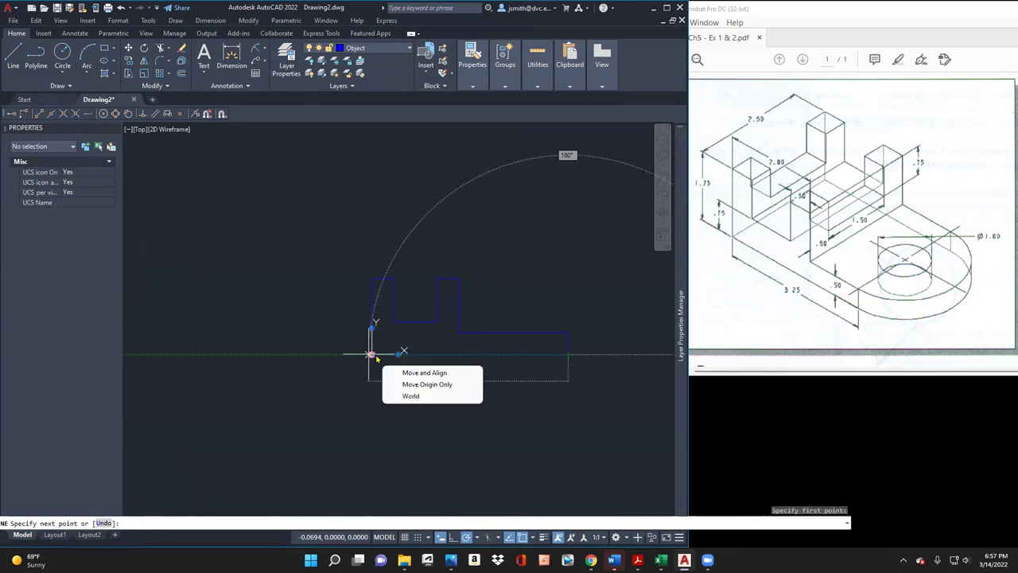
scroll(372, 351, "up", 2)
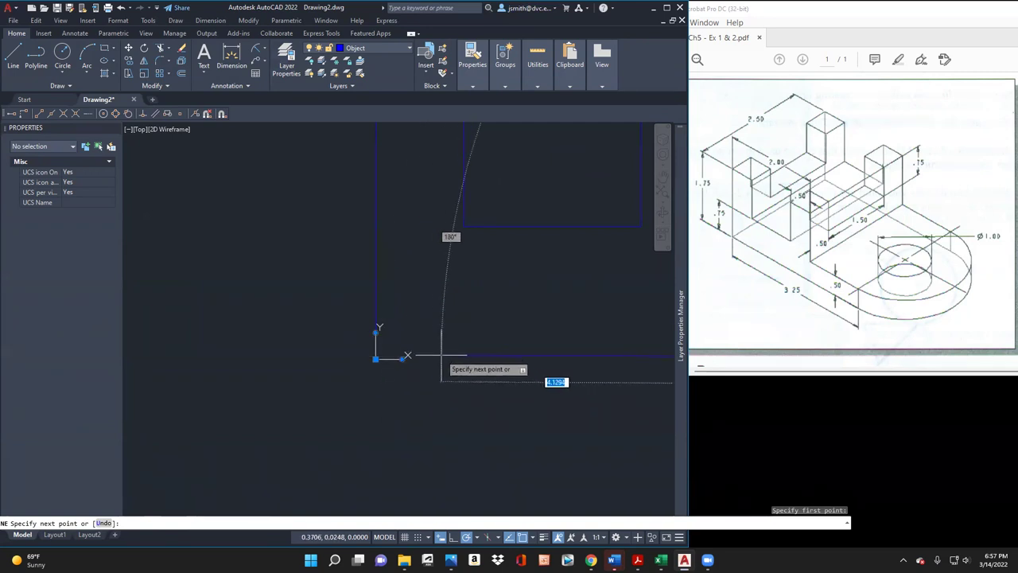
type("@0,0")
key("Return")
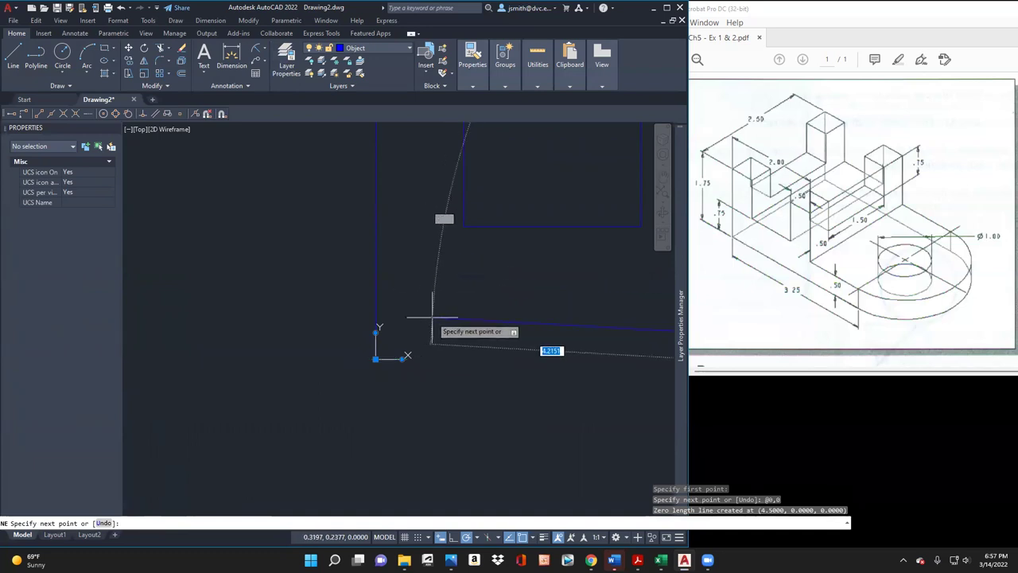
scroll(433, 358, "down", 3)
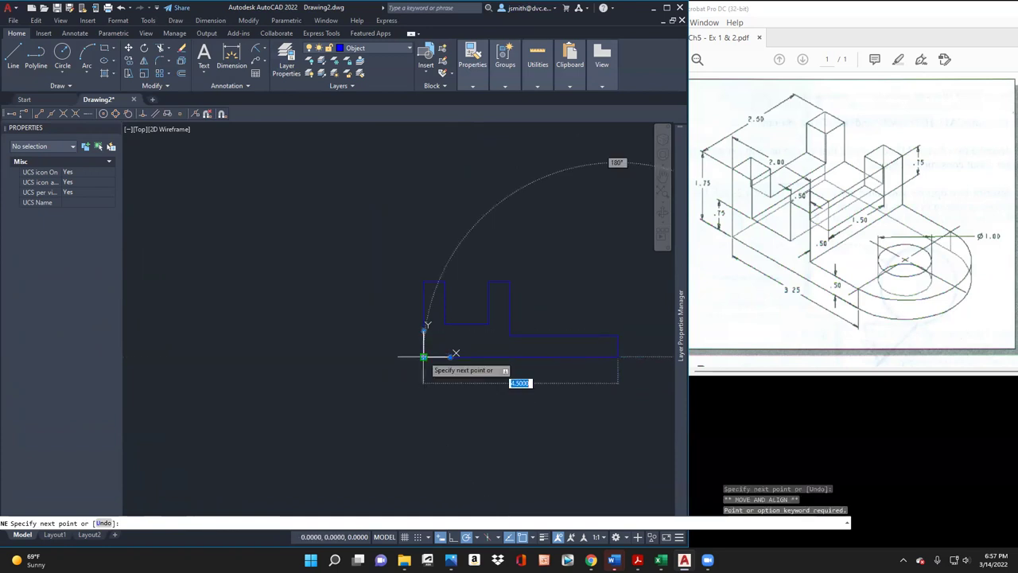
key("Return")
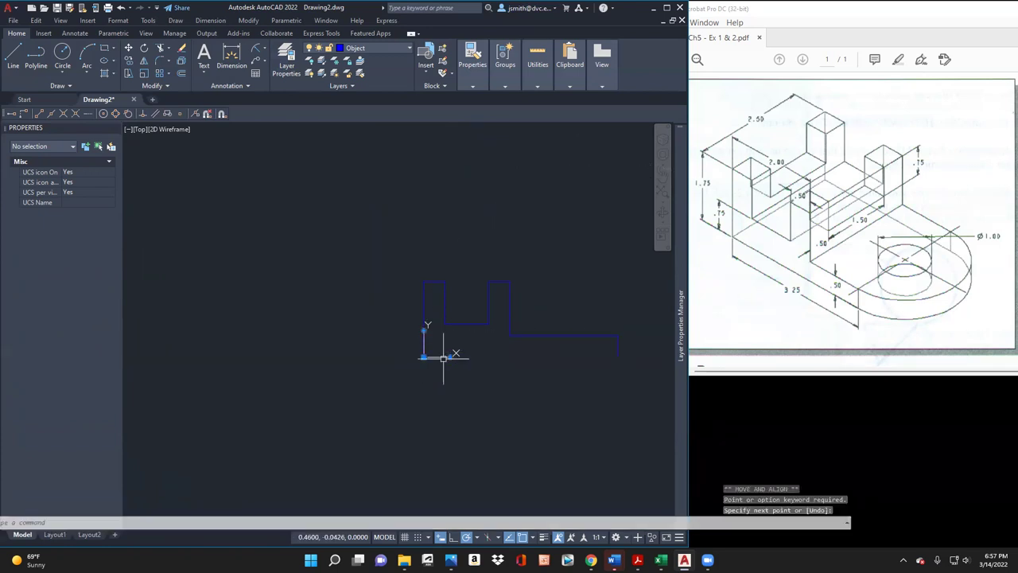
Step: Try stretching the lower endpoint of the left vertical line away from the origin, undo the grip edit and clear the selection
left_click(426, 356)
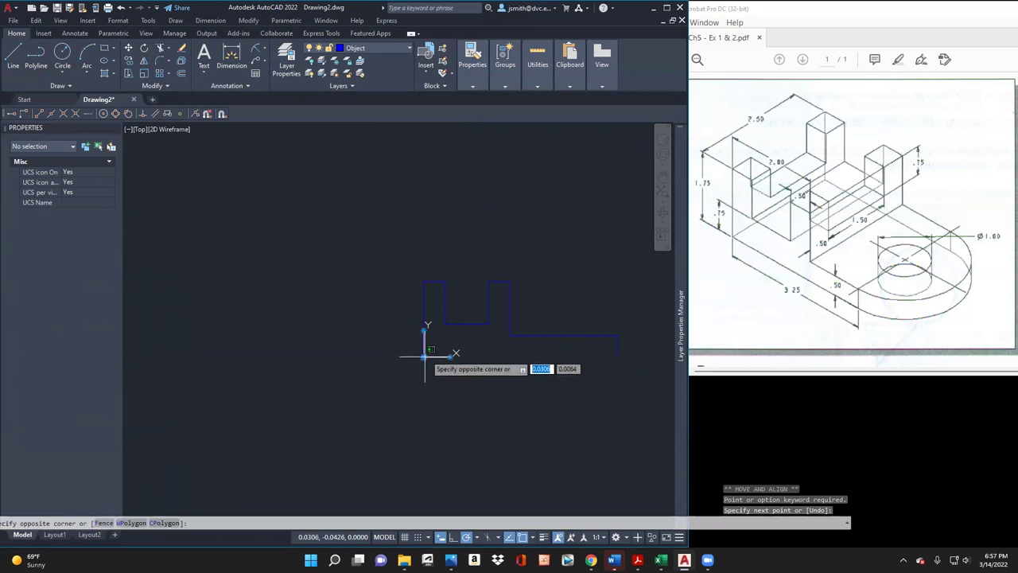
key("Escape")
left_click(425, 356)
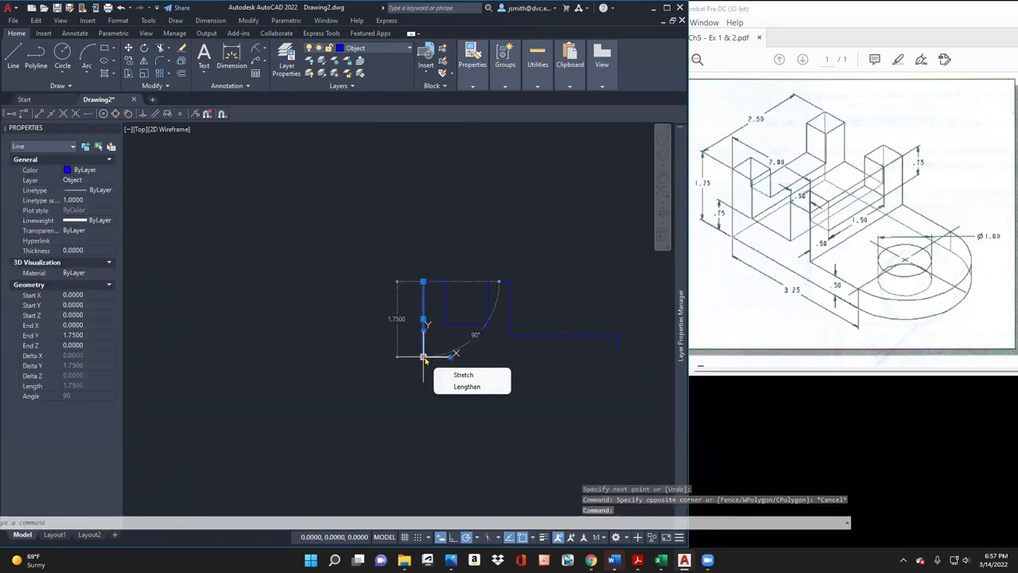
left_click(425, 356)
left_click(370, 342)
key("ctrl+z")
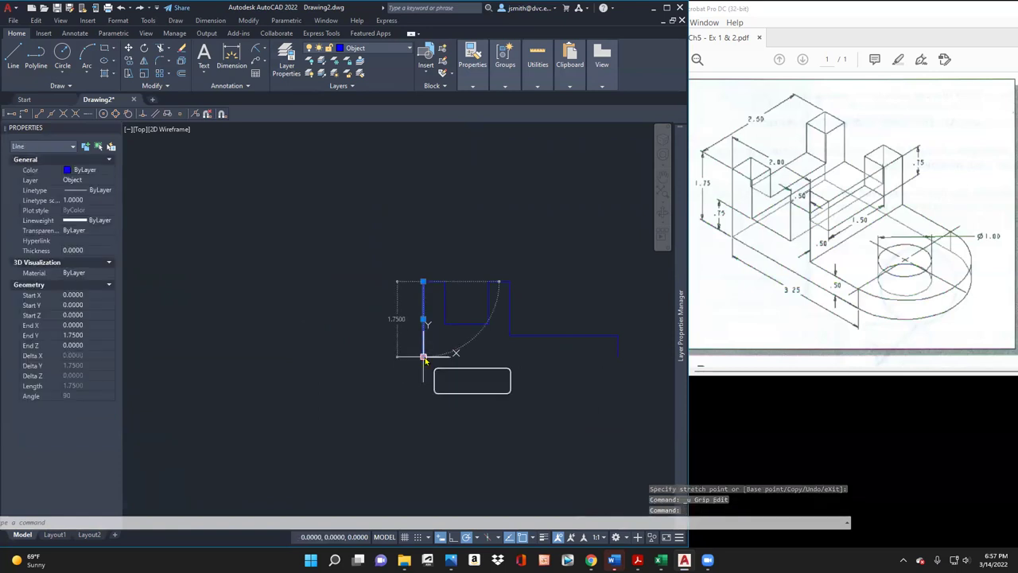
key("Escape")
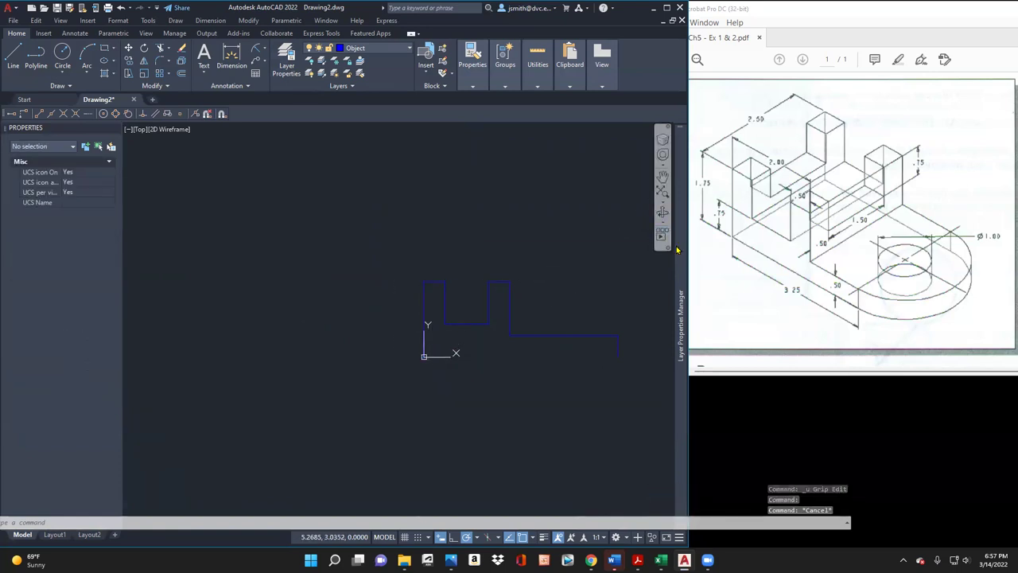
Step: Turn off the current Object layer, keeping it current
mouse_move(678, 270)
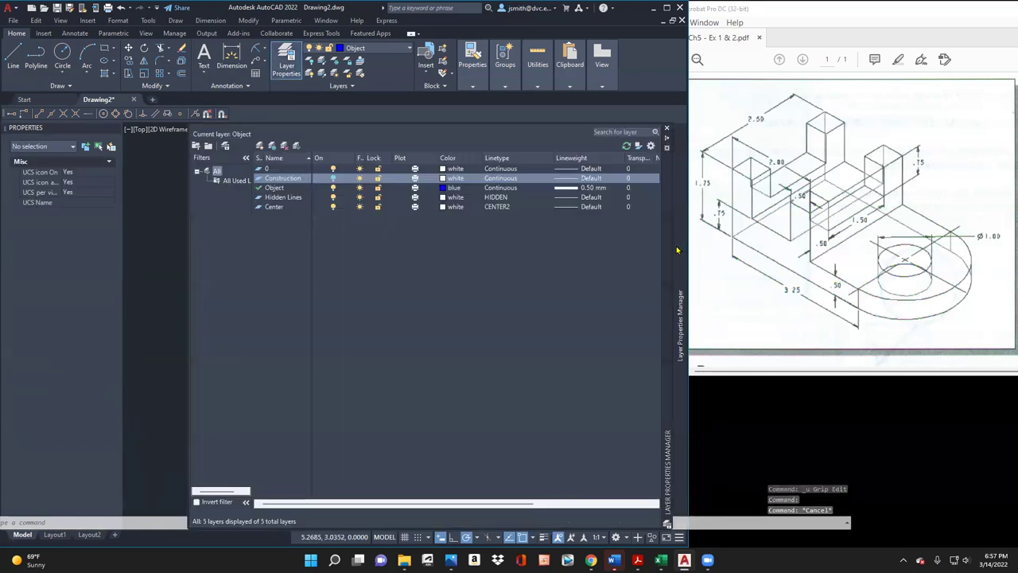
left_click(333, 189)
left_click(433, 272)
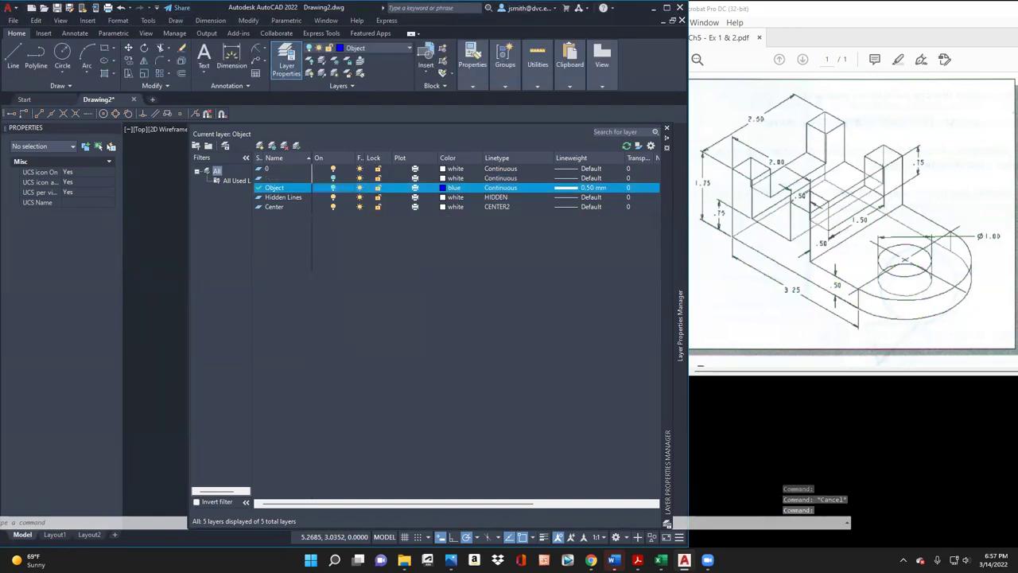
left_click(149, 263)
key("Escape")
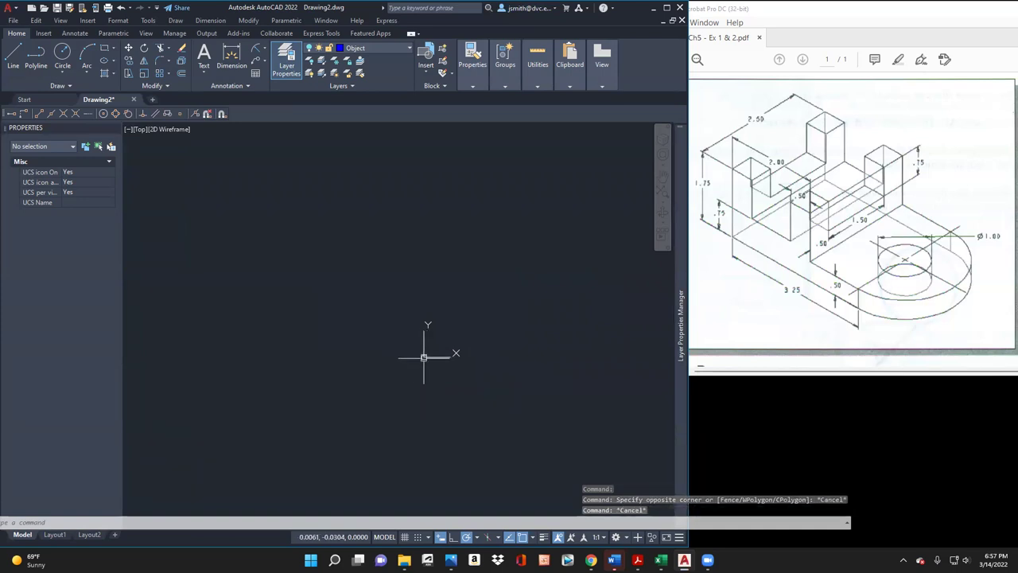
Step: Check the origin for any leftover selectable geometry
left_click(425, 355)
key("Escape")
left_click(423, 356)
key("Escape")
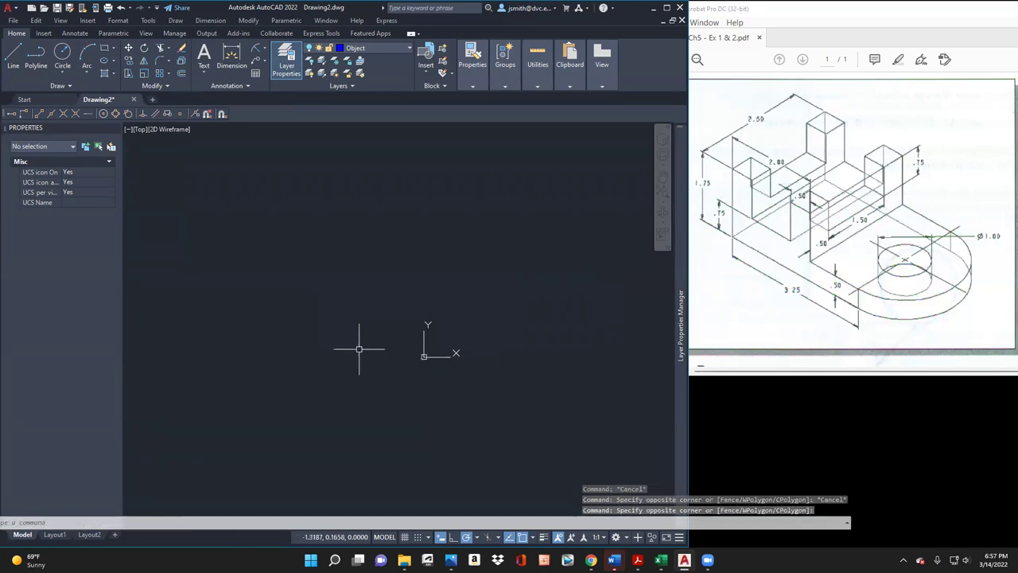
left_click(424, 355)
key("Escape")
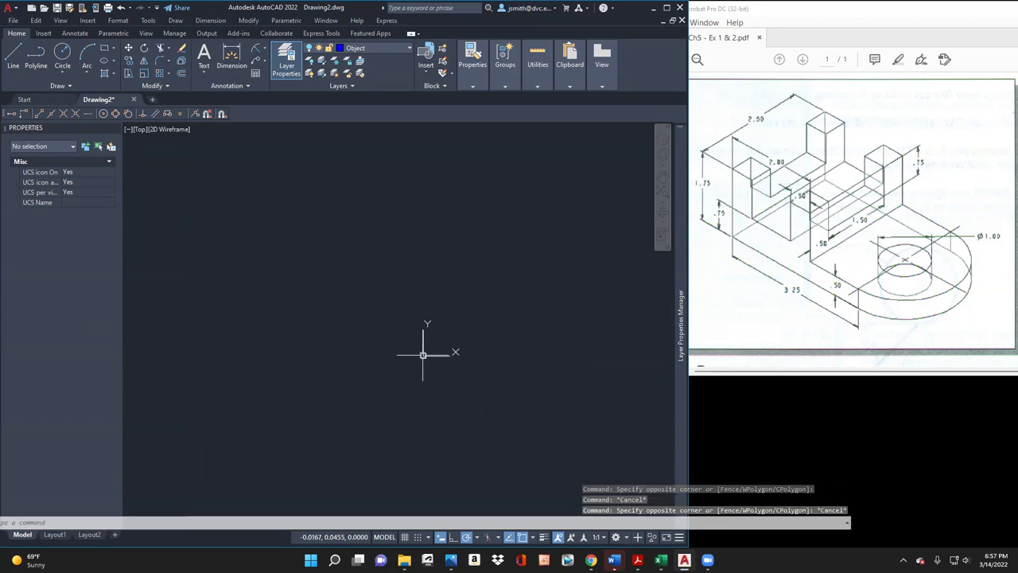
Step: Turn the Object layer back on and collapse the Layer Properties Manager
mouse_move(681, 306)
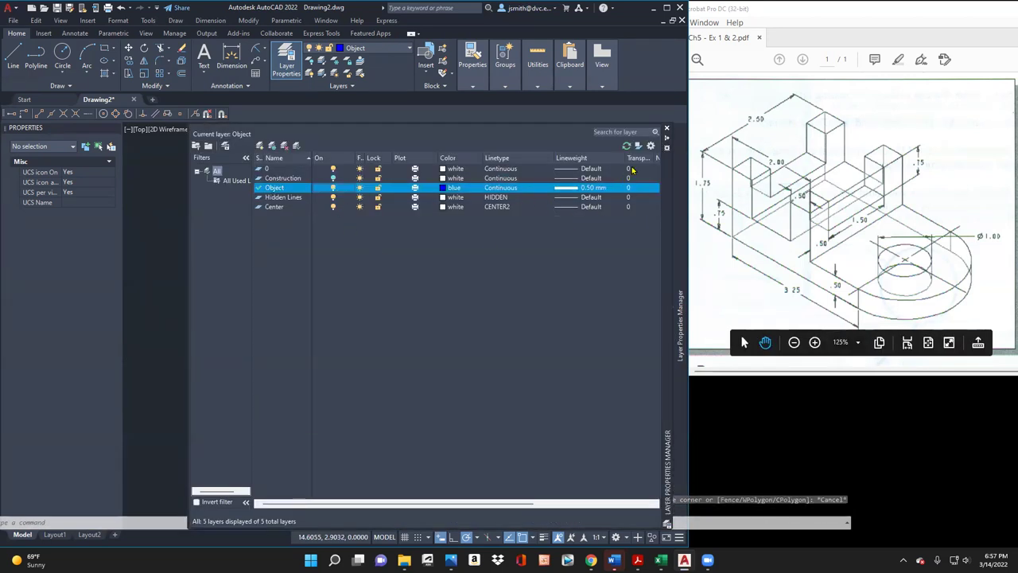
left_click(667, 138)
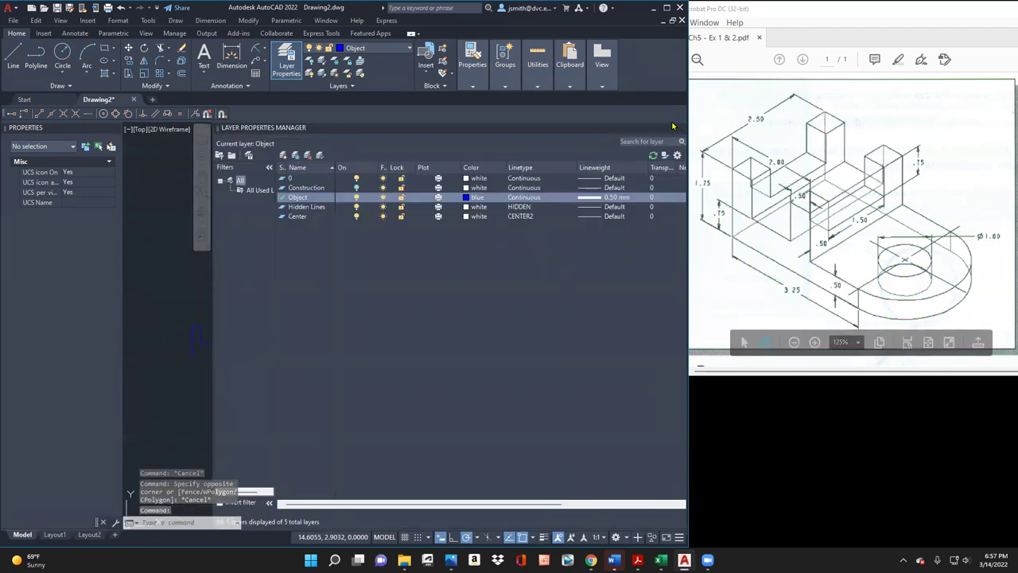
left_click(670, 128)
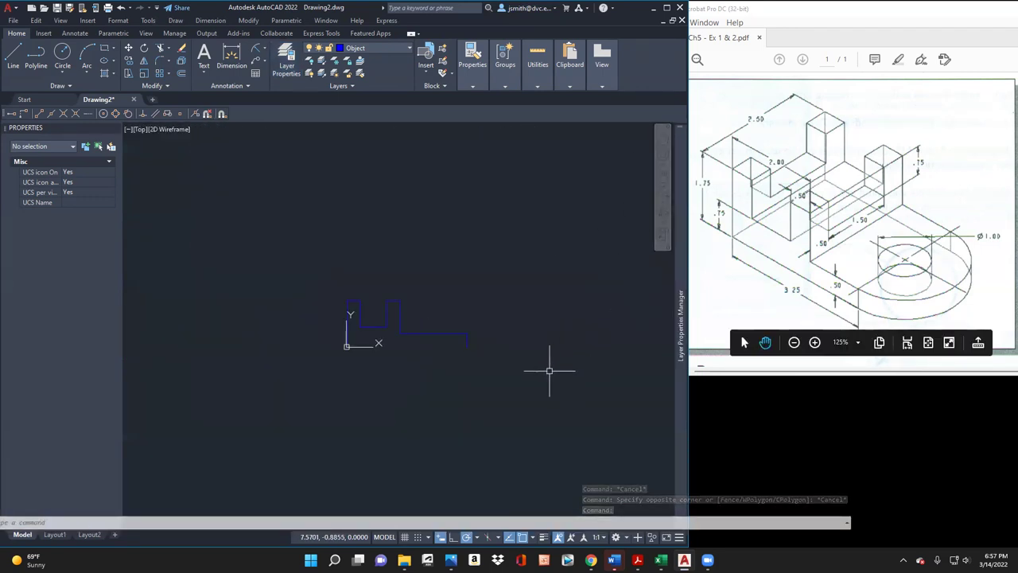
Step: Draw the outline's bottom edge as a 4.5 line from the right edge's lower endpoint back to the origin
left_click(13, 58)
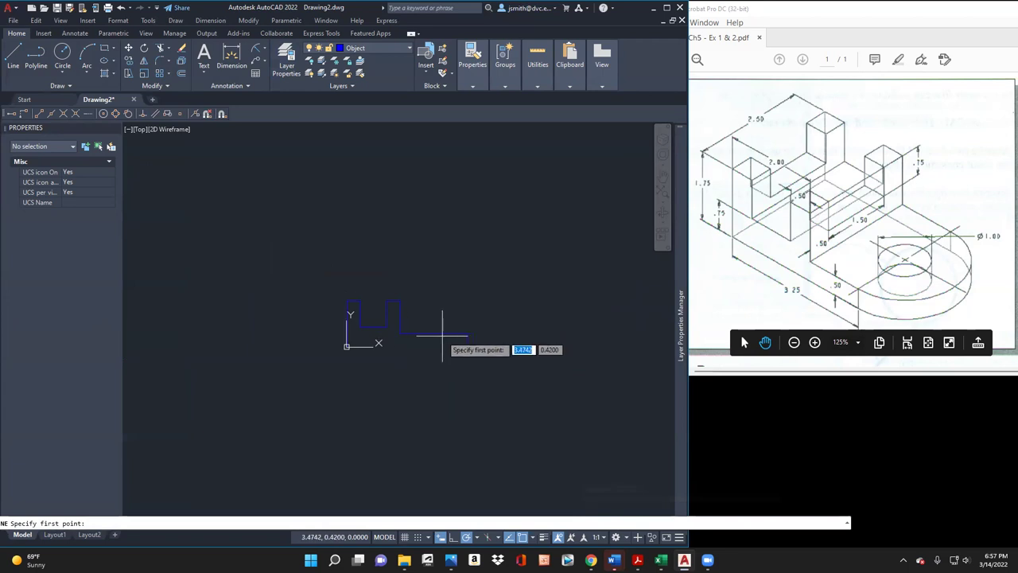
left_click(466, 346)
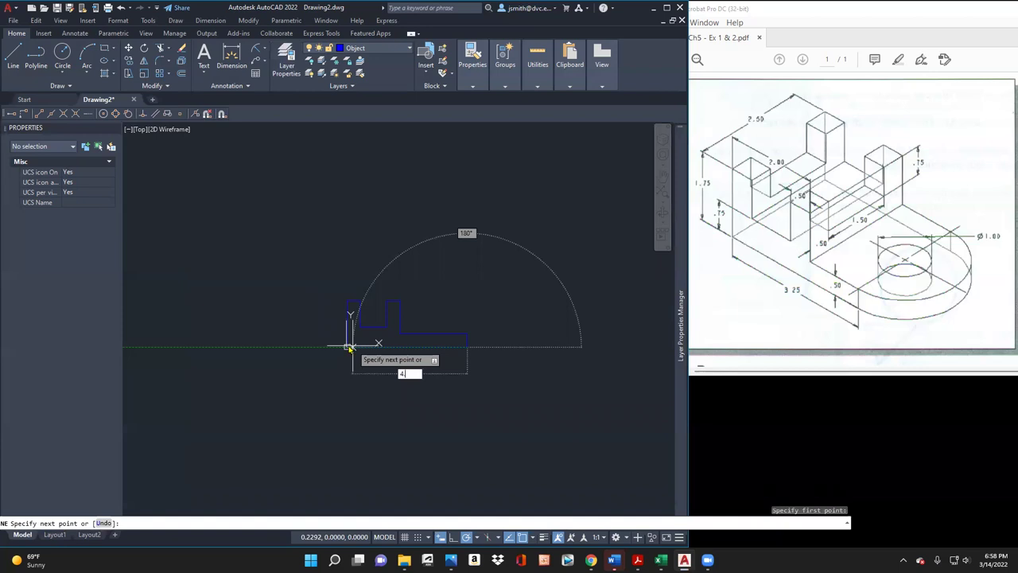
key("BackSpace")
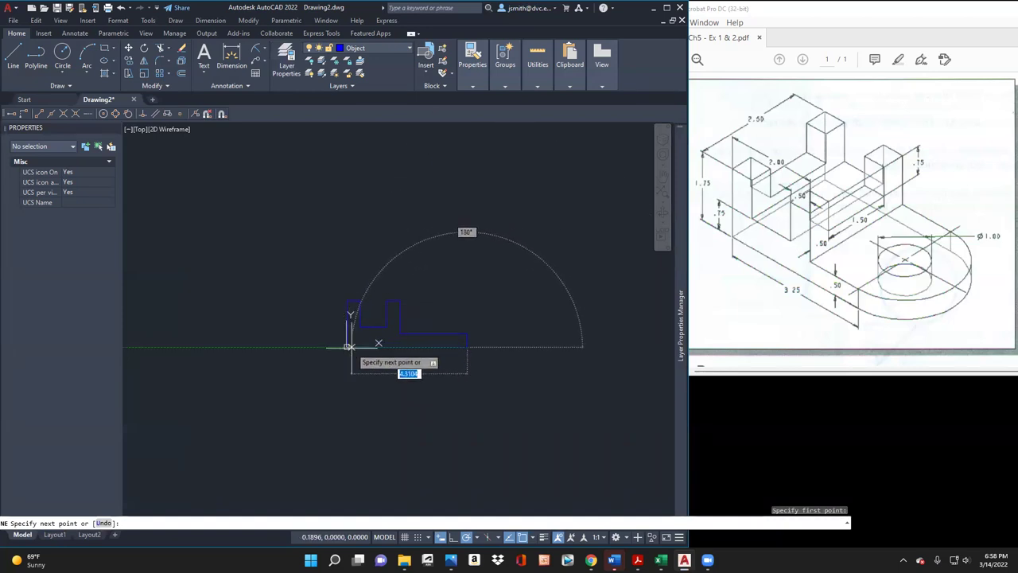
type("4.5")
key("Return")
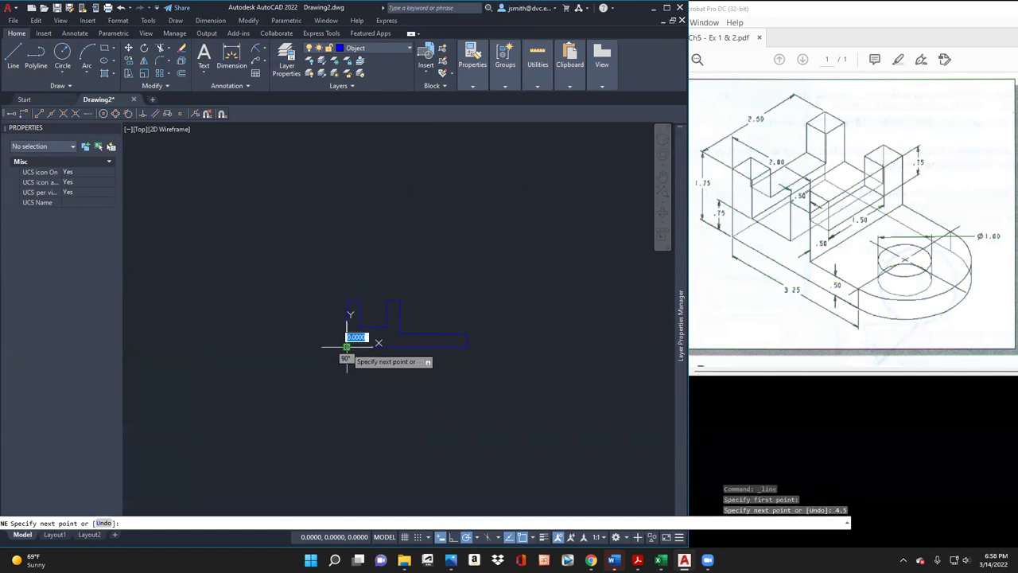
key("Escape")
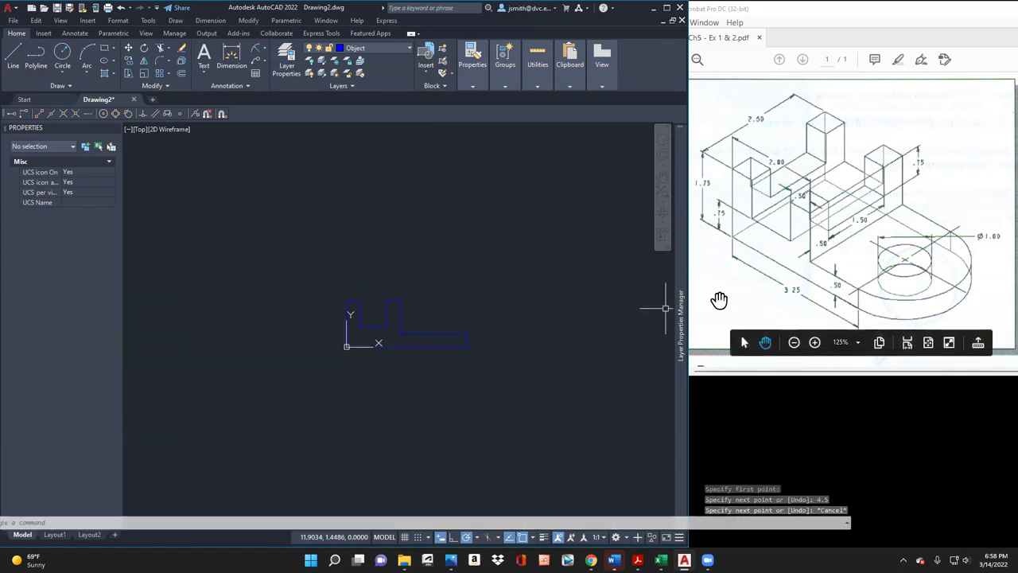
Step: Create a new layer named dimension
mouse_move(682, 252)
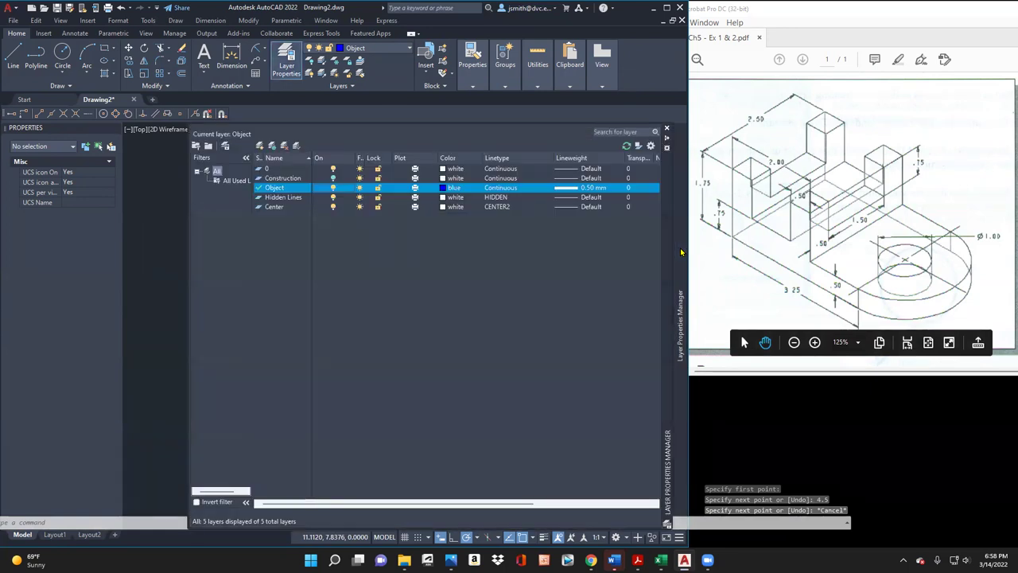
left_click(258, 149)
type("d")
type("emins")
key("BackSpace")
key("BackSpace")
key("BackSpace")
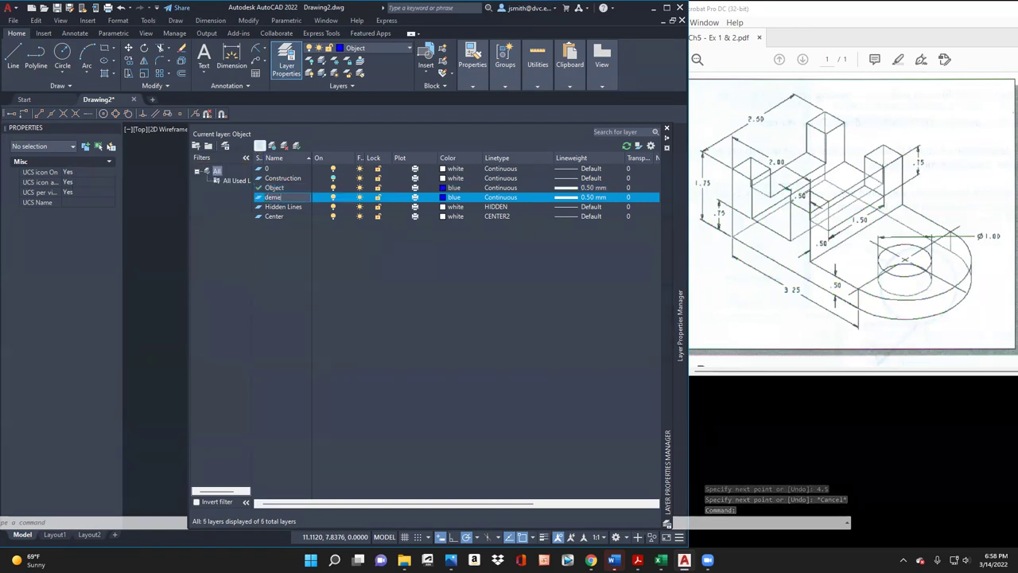
key("BackSpace")
key("BackSpace")
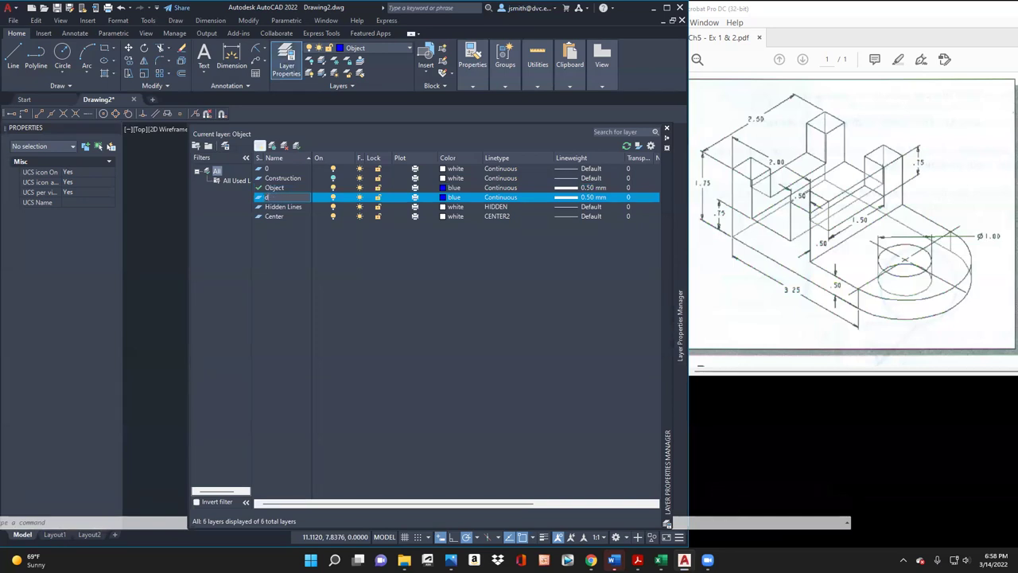
type("imension")
Step: Set the dimension layer's color to white
left_click(448, 197)
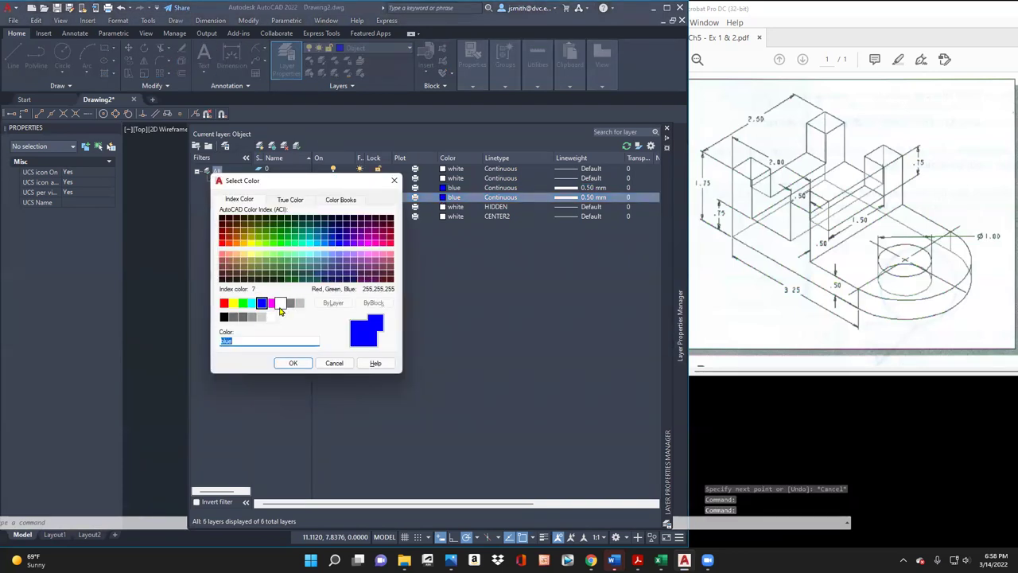
left_click(280, 307)
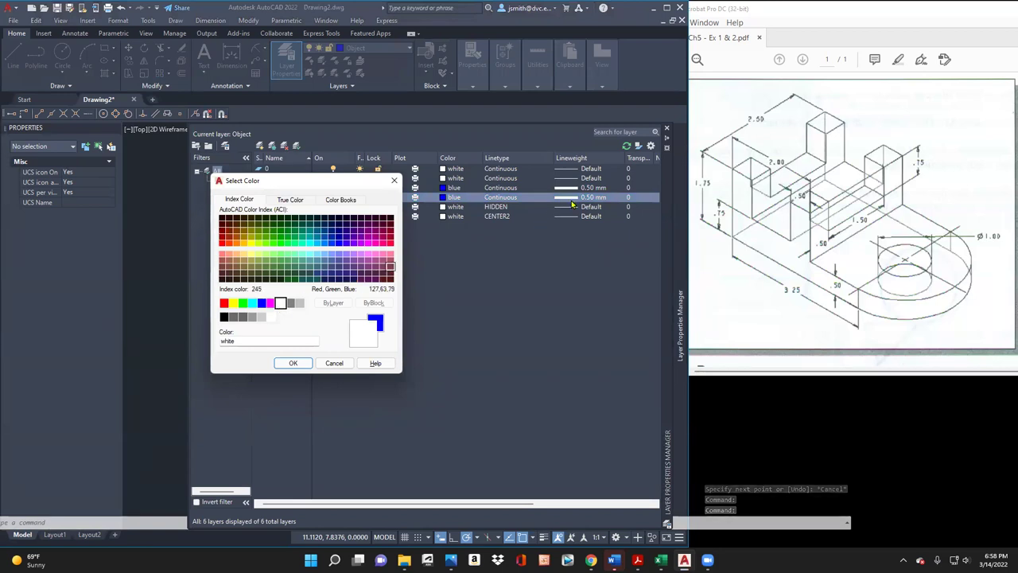
key("Return")
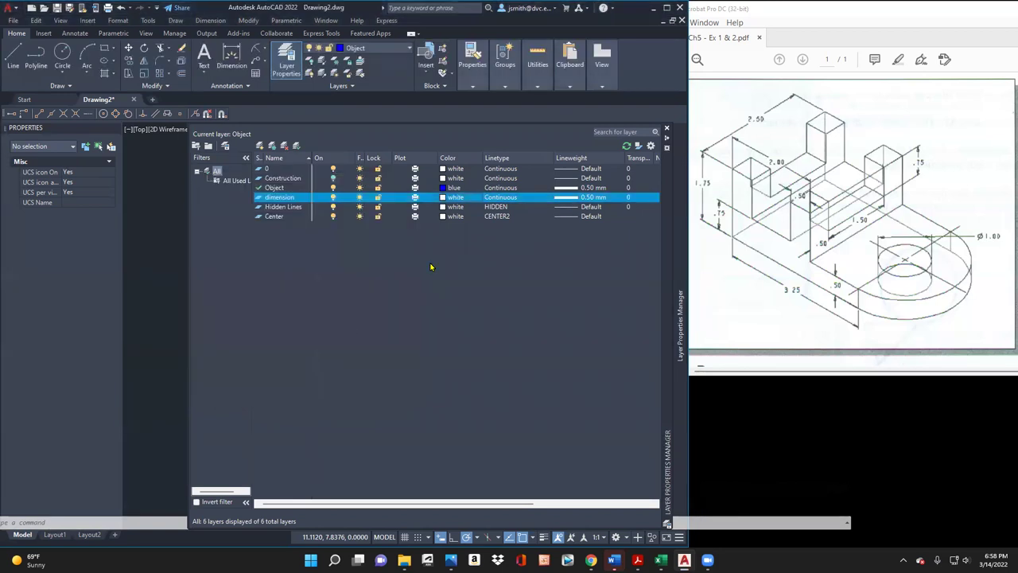
Step: Set the dimension layer's lineweight to Default and make it the current layer
left_click(578, 198)
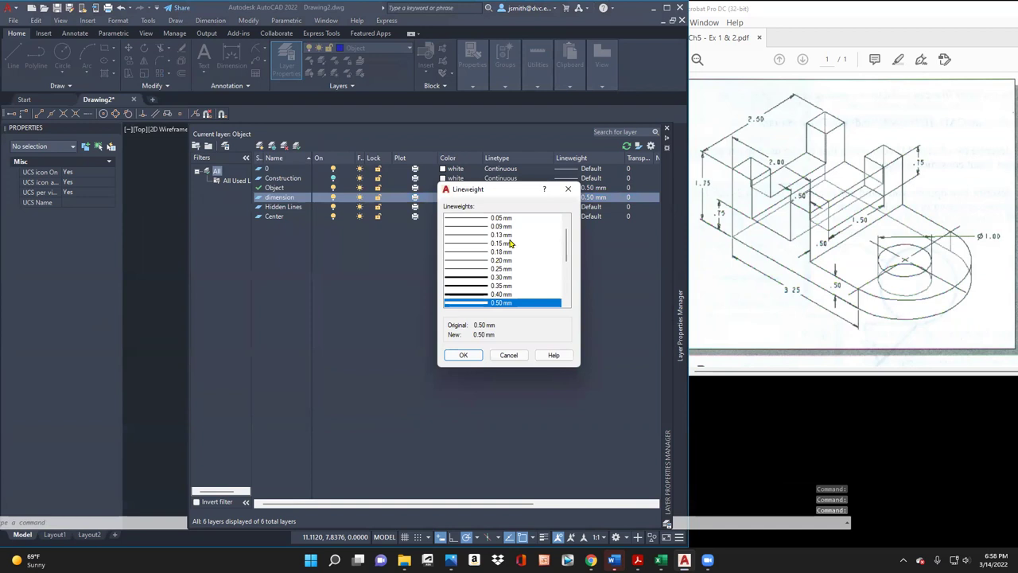
left_click_drag(569, 247, 565, 230)
left_click(501, 218)
left_click(468, 355)
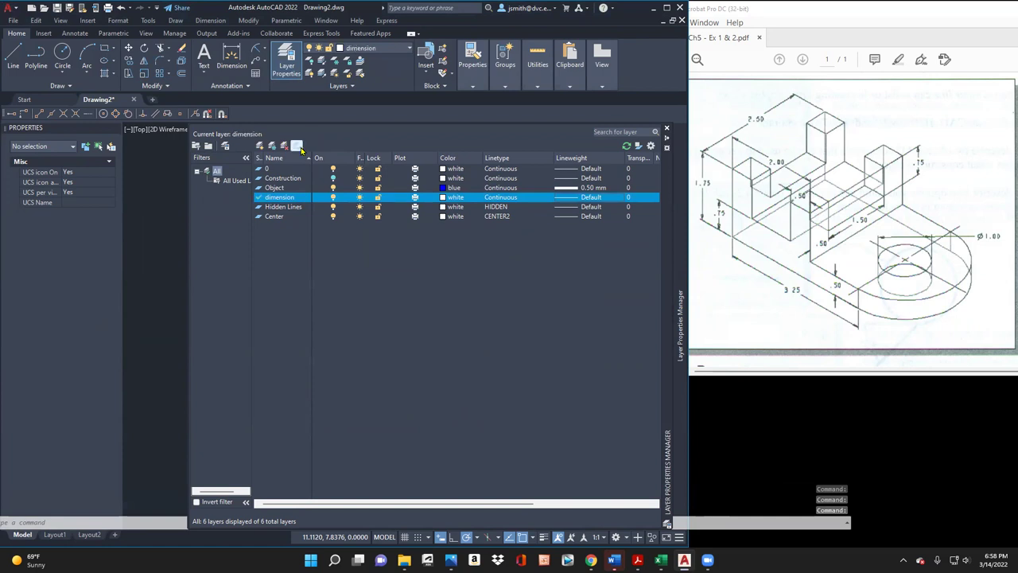
left_click(667, 144)
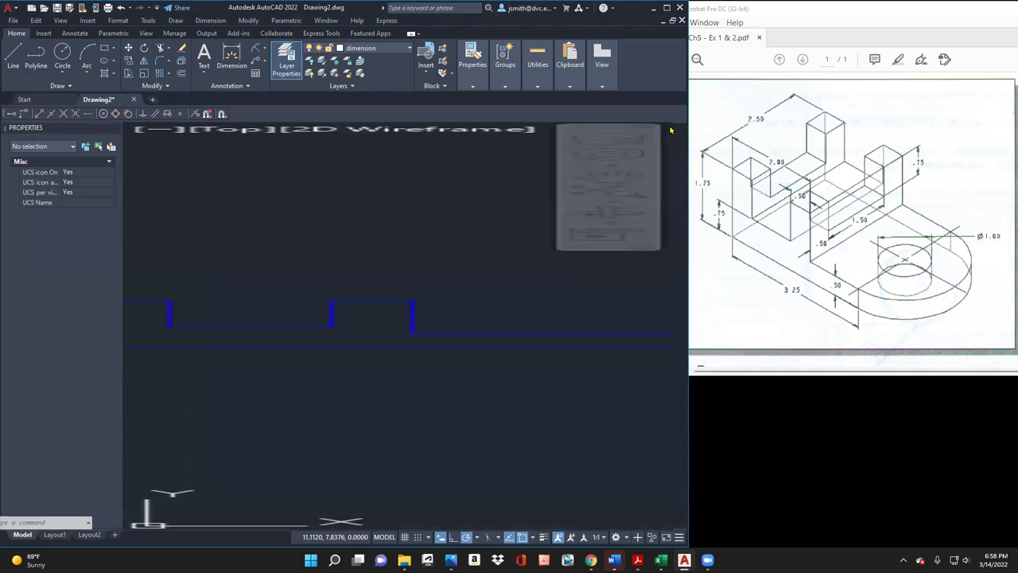
Step: Turn the Construction layer back on and collapse the Layer Properties Manager
mouse_move(680, 326)
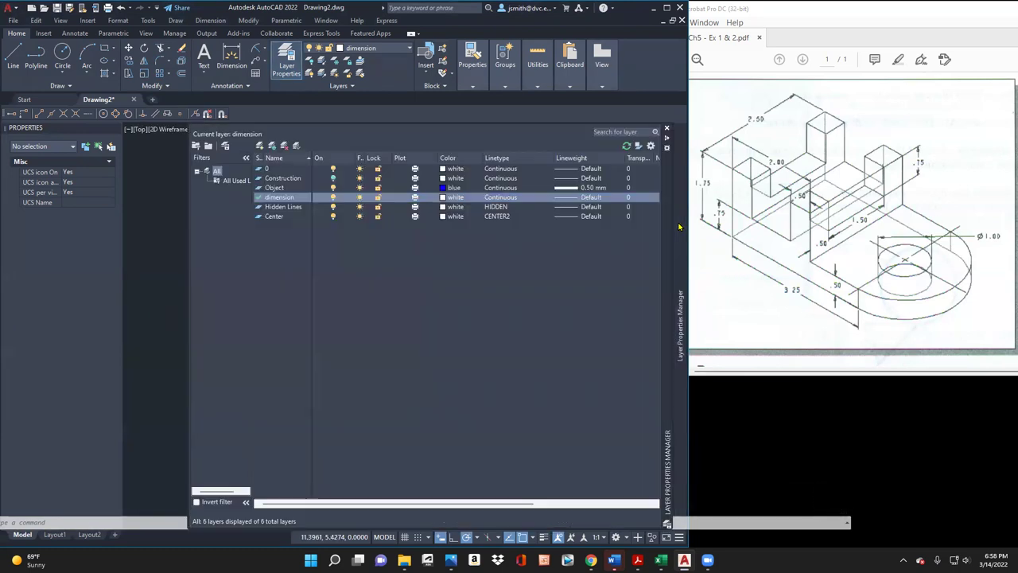
left_click(334, 181)
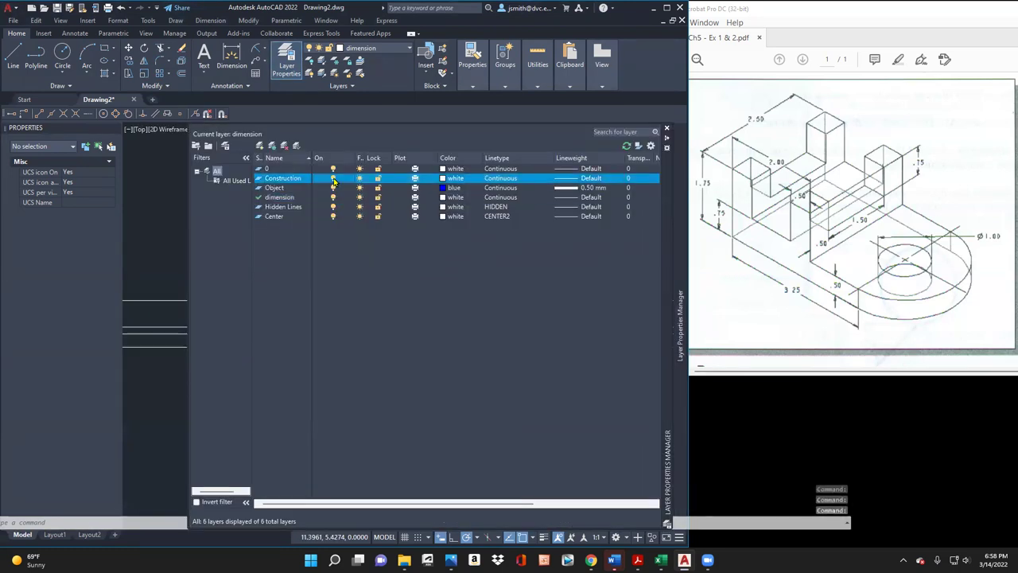
left_click(666, 141)
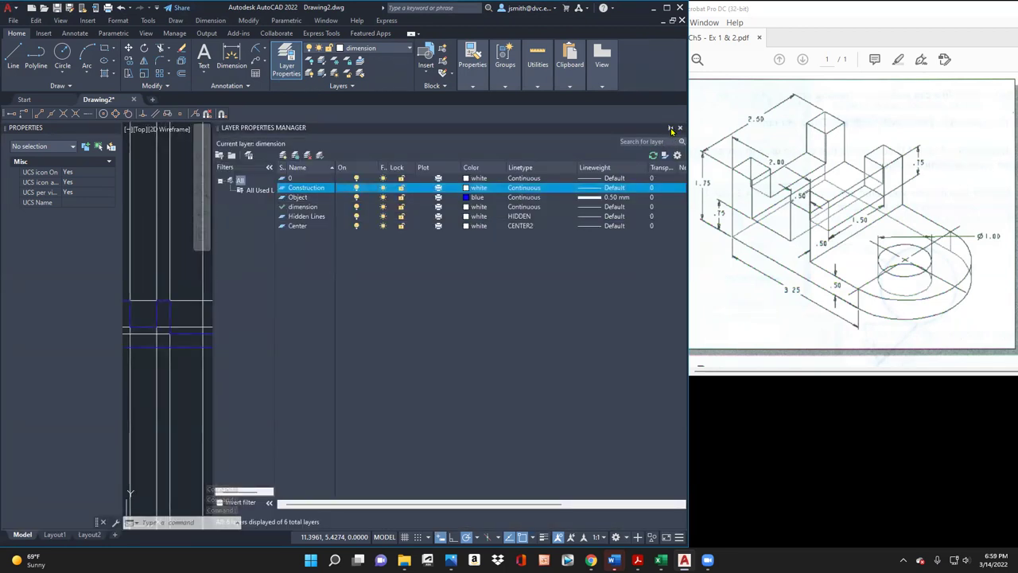
left_click(672, 128)
Step: Add a vertical dimension from the origin up to the notch-floor level along the outline's left edge
left_click(231, 57)
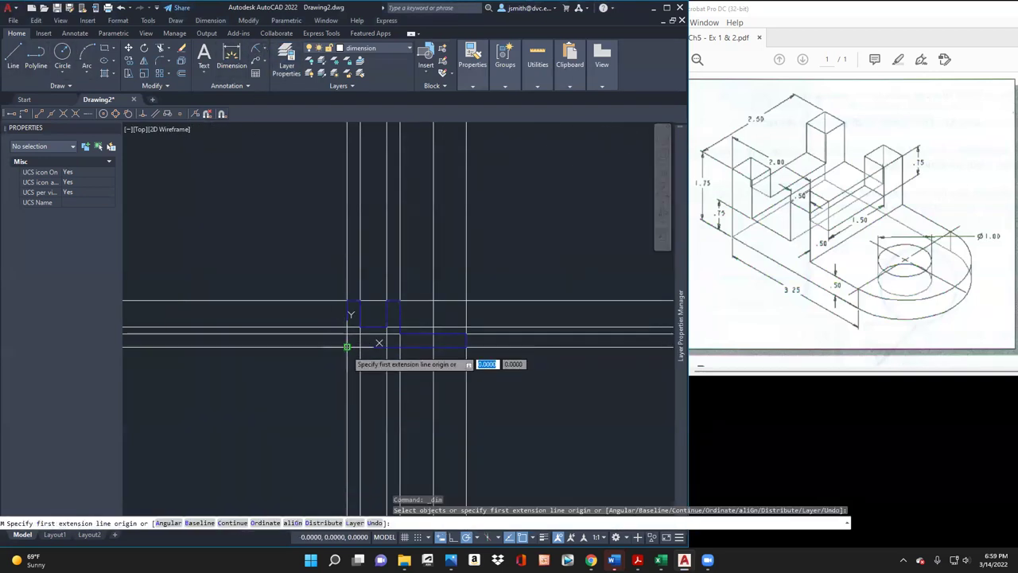
left_click(347, 346)
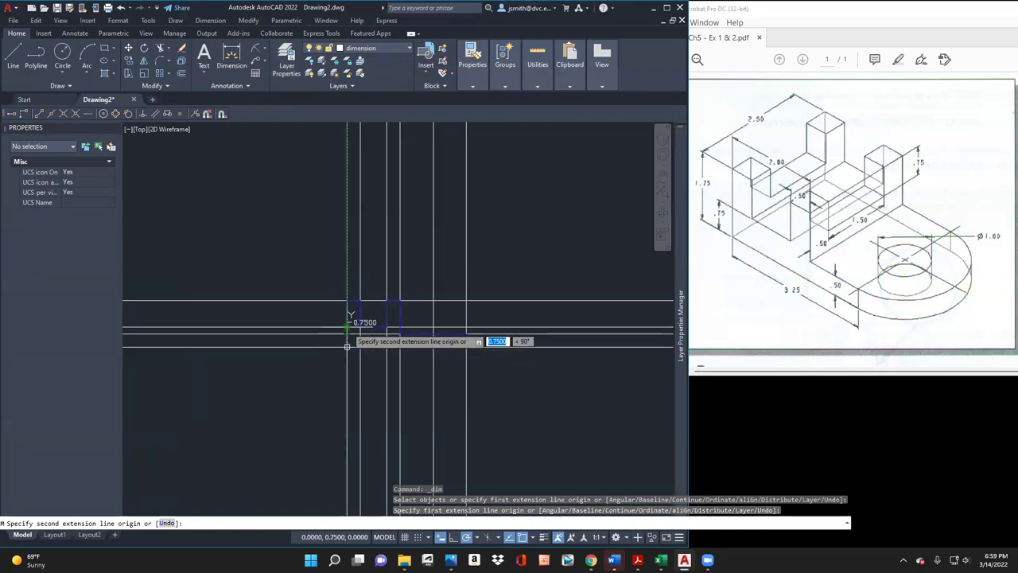
left_click(347, 302)
scroll(318, 335, "up", 5)
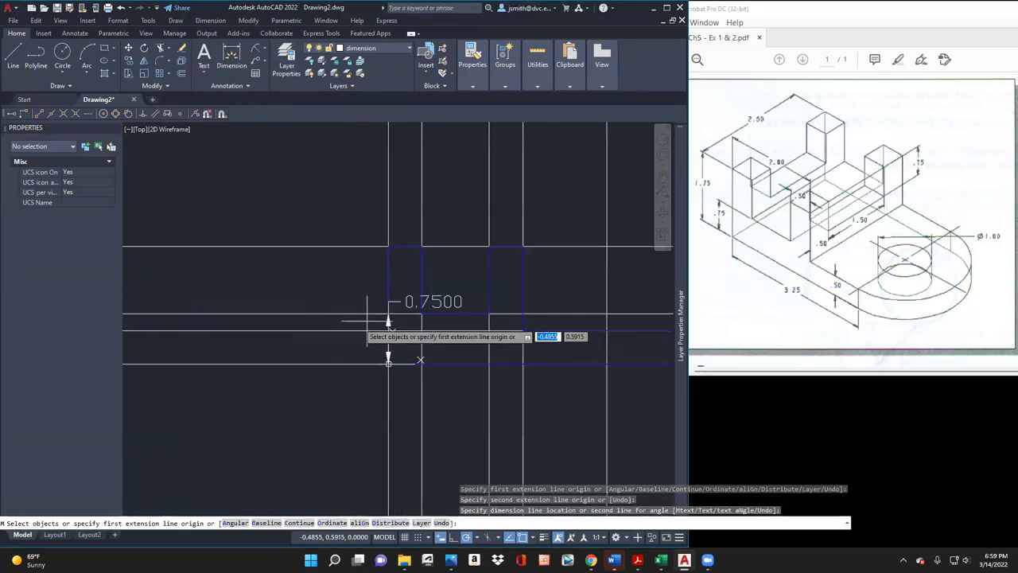
left_click(388, 306)
left_click(410, 301)
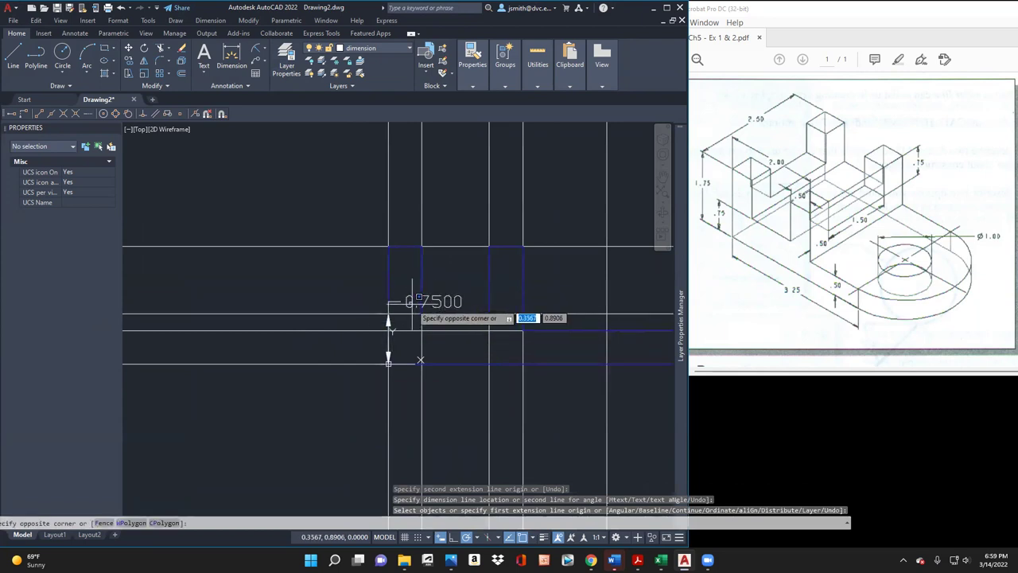
key("Escape")
Step: Move the notch-floor height dimension to the left, clear of the outline
left_click(386, 317)
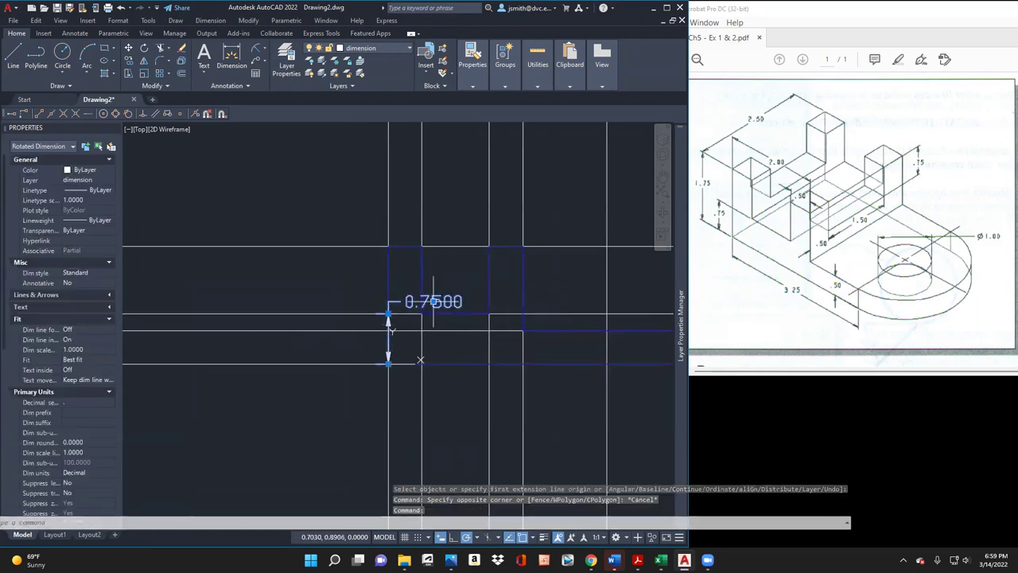
left_click(433, 301)
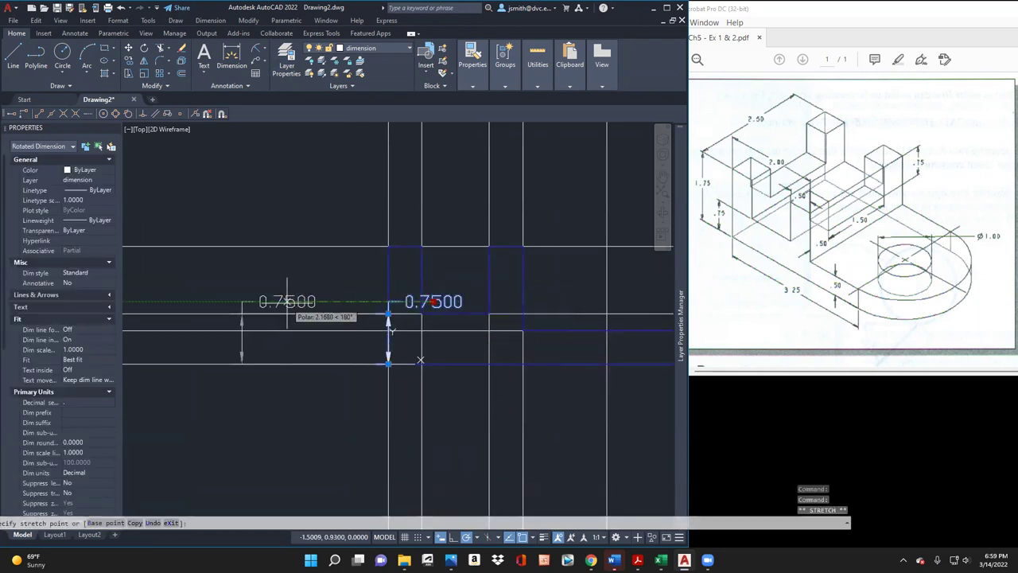
left_click(335, 271)
Step: Dimension the outline's overall height at its left edge, placing it outside the notch-floor height dimension
key("Return")
scroll(338, 322, "up", 2)
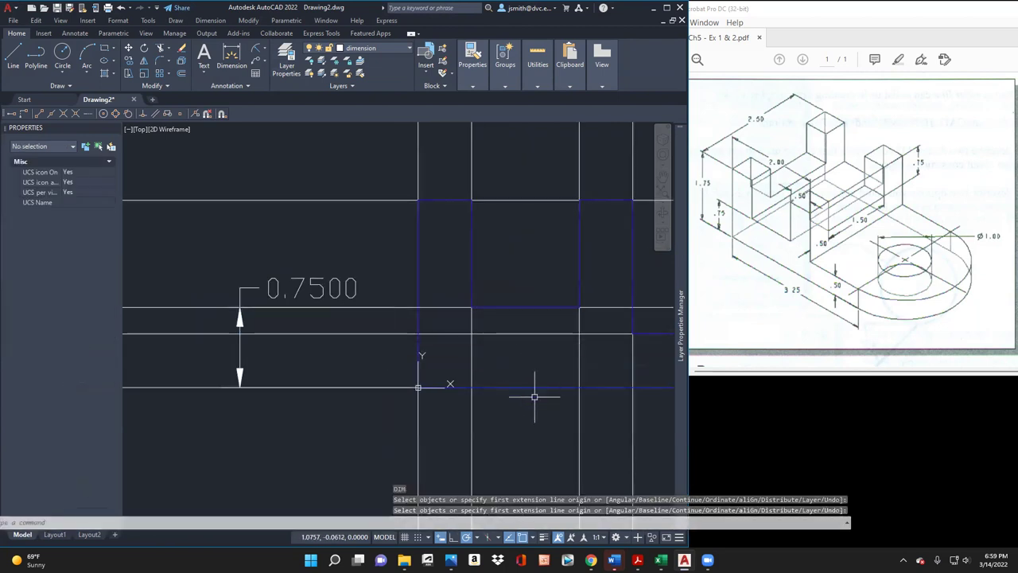
left_click(419, 387)
scroll(423, 374, "down", 2)
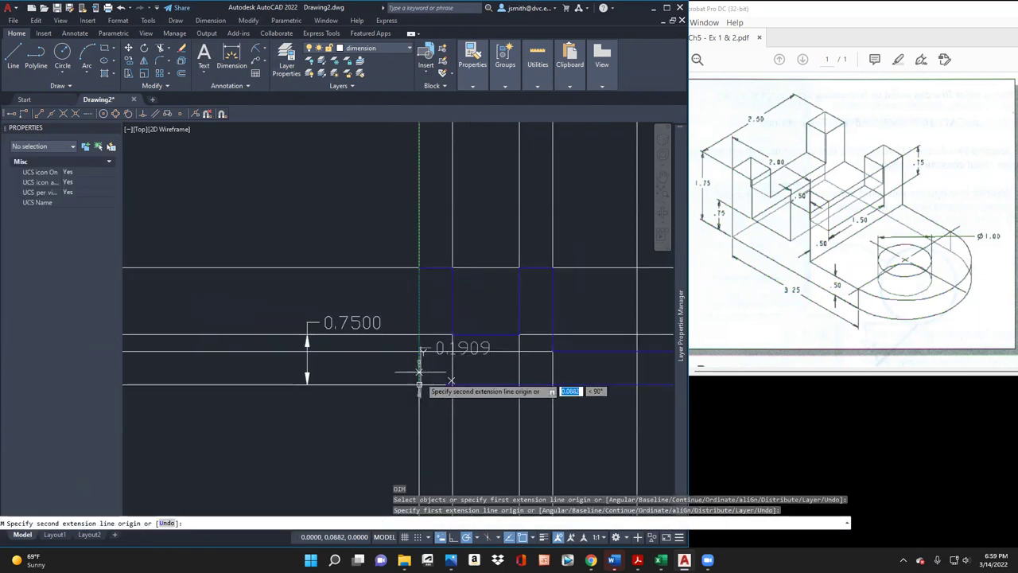
left_click(419, 269)
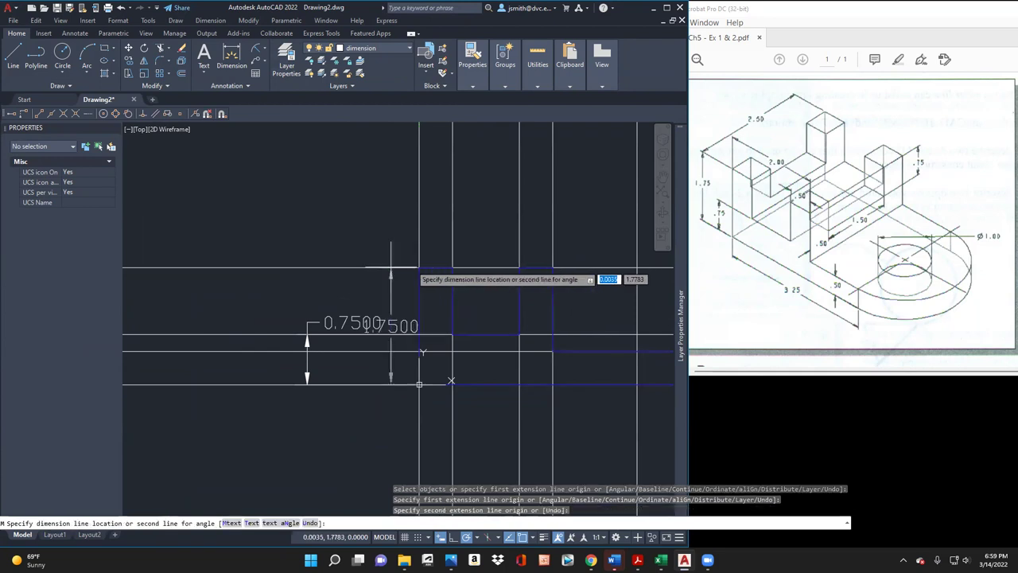
left_click(273, 279)
Step: Add a horizontal dimension below the outline from the origin to the vertical construction line at the hole center
key("Escape")
scroll(374, 334, "down", 2)
scroll(409, 351, "up", 1)
type("dim")
key("Return")
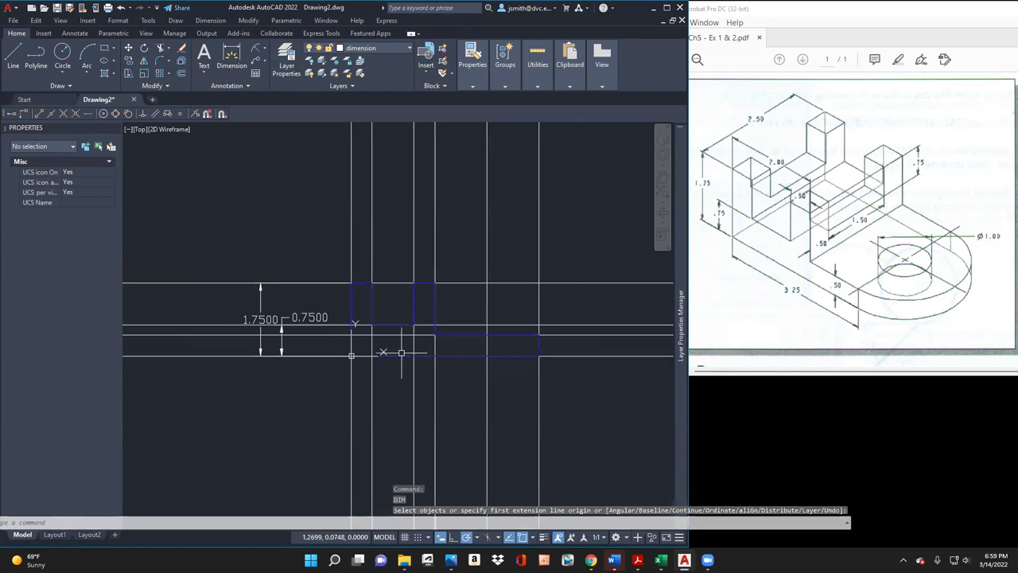
left_click(351, 355)
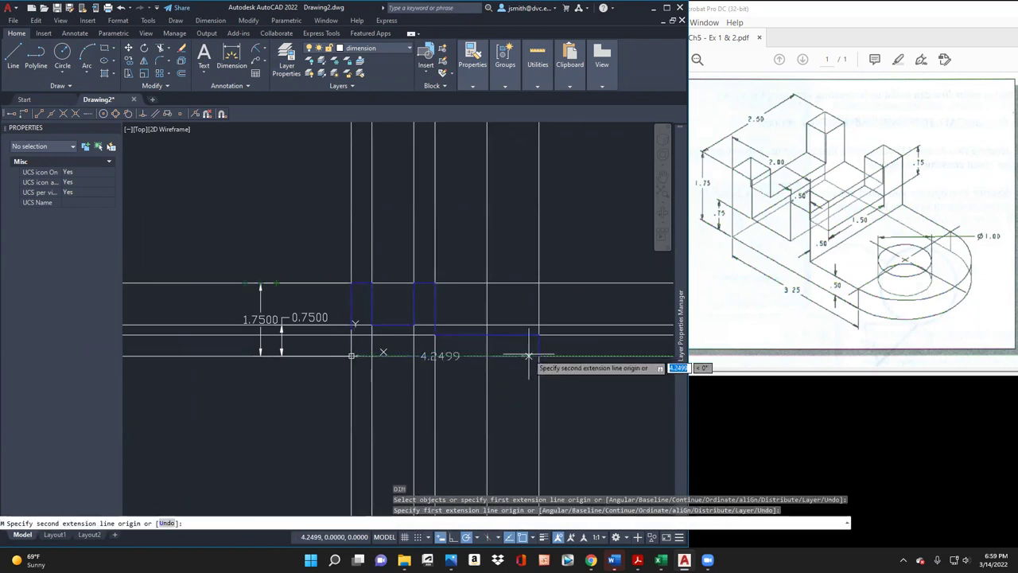
left_click(486, 358)
left_click(477, 395)
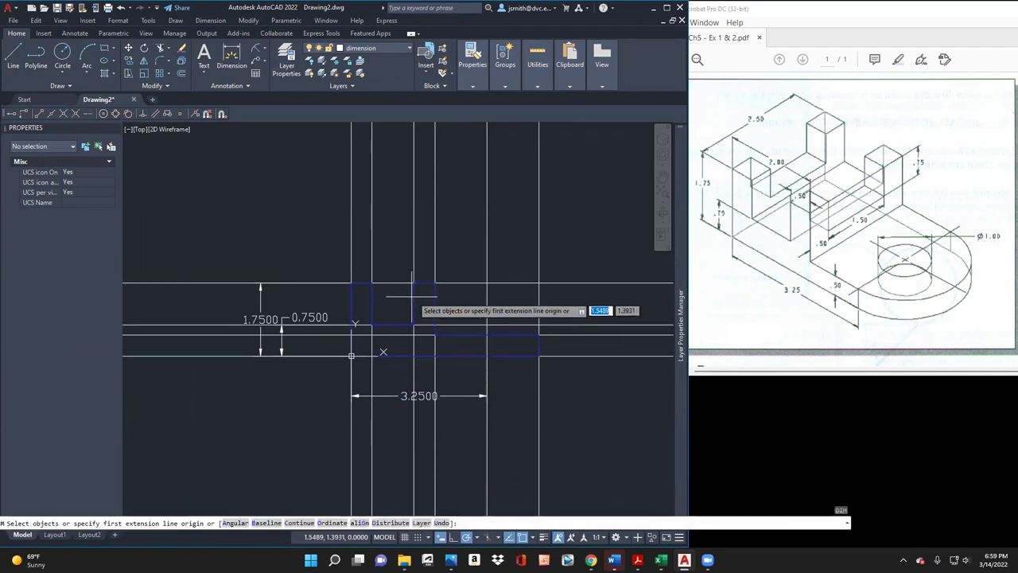
Step: Dimension the overall width across the two uprights, placing it above the outline
left_click(351, 282)
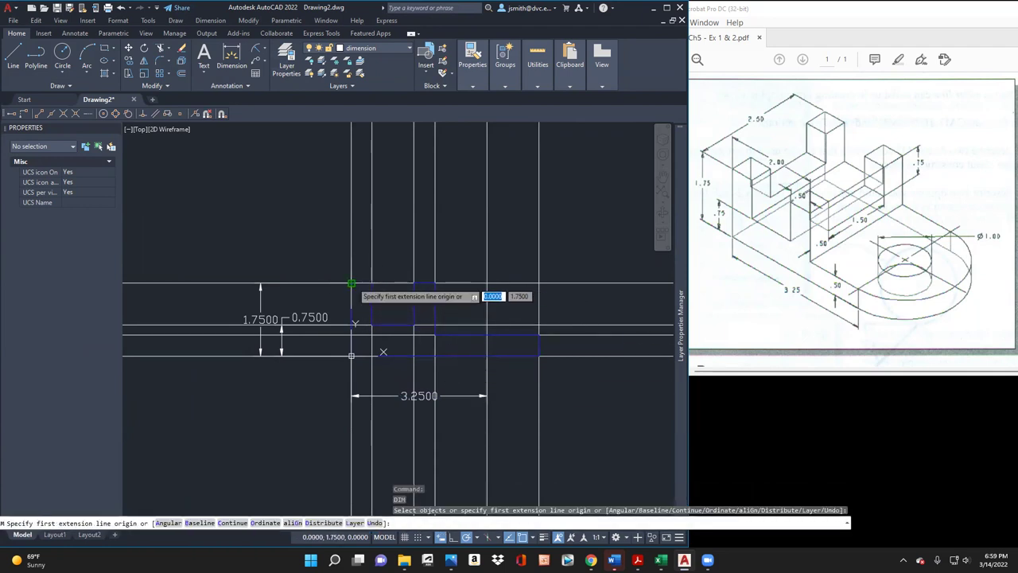
left_click(435, 282)
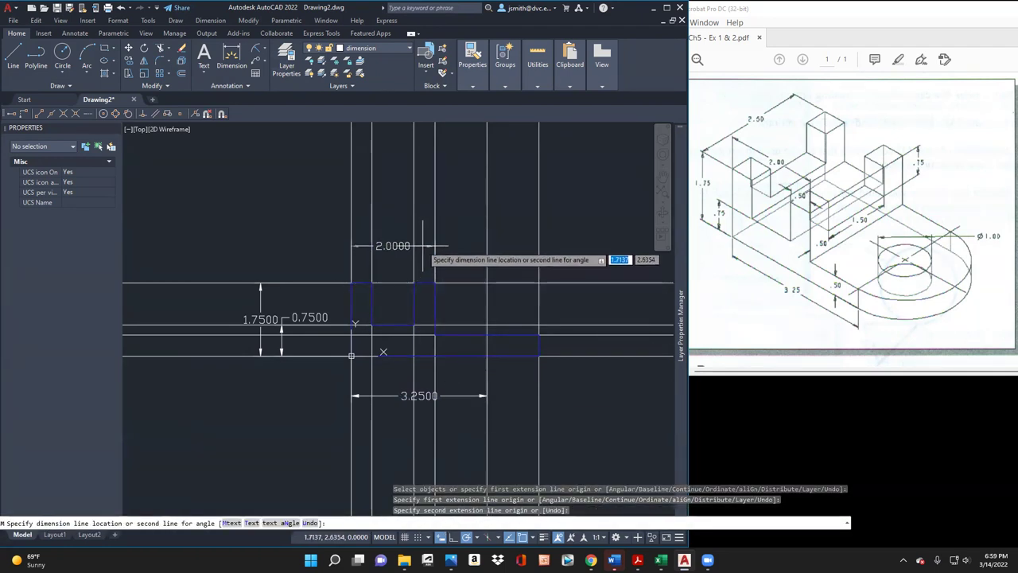
left_click(430, 245)
Step: Dimension the right upright's width, placing it between the outline and the overall upright width dimension
left_click(414, 282)
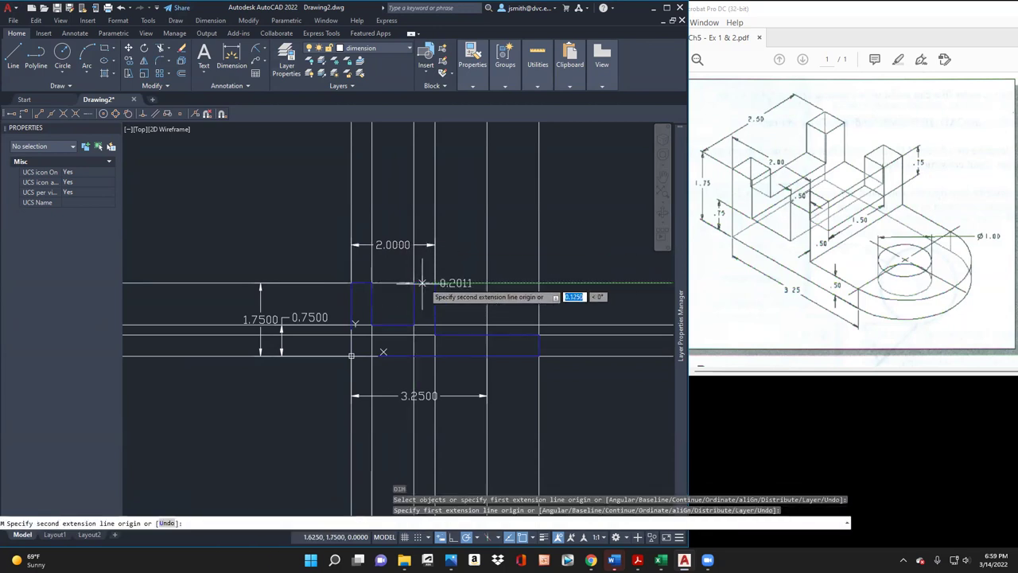
left_click(435, 283)
left_click(477, 258)
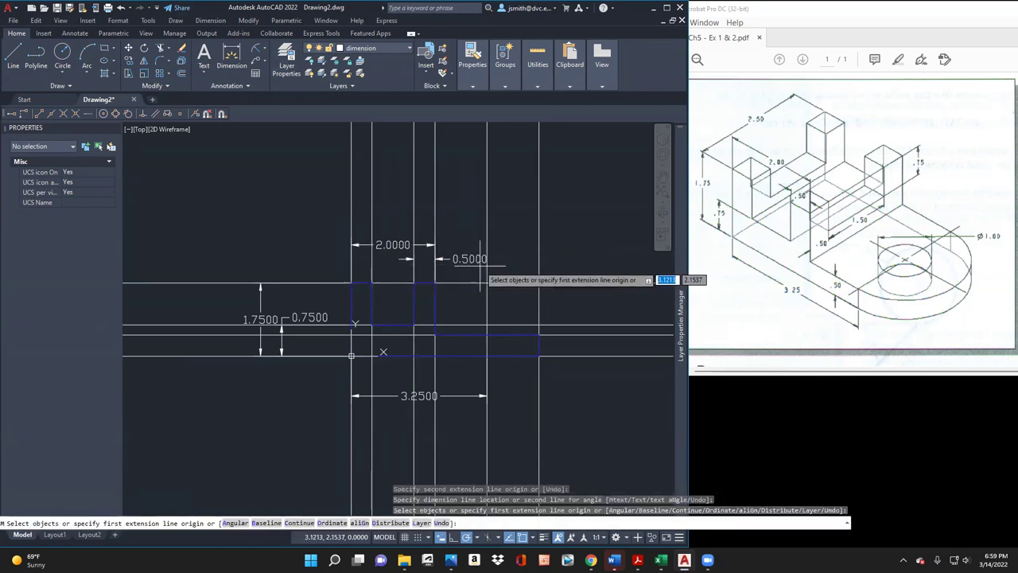
key("Escape")
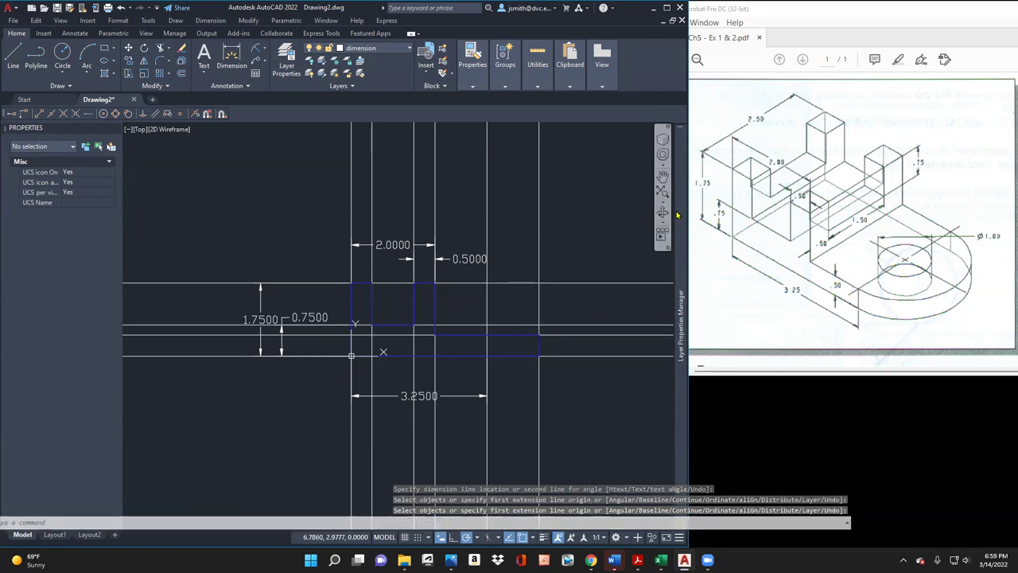
Step: Make Hidden Lines the current layer
mouse_move(678, 318)
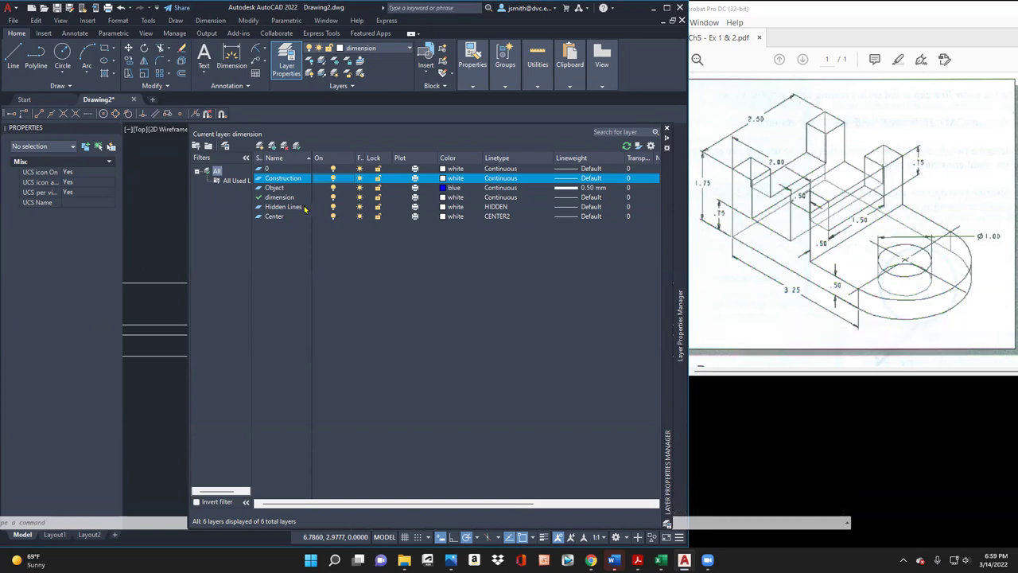
left_click(406, 206)
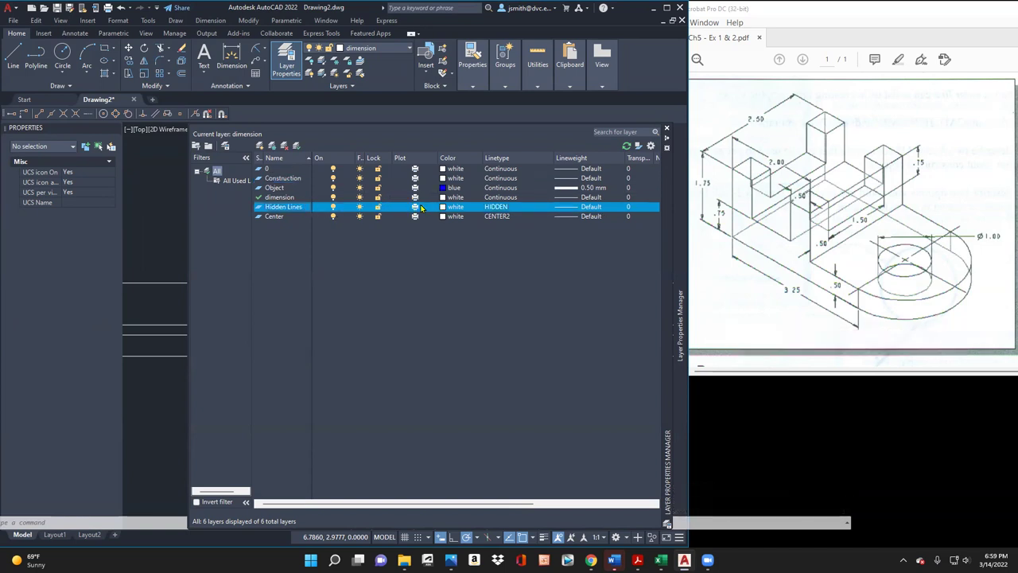
left_click(297, 146)
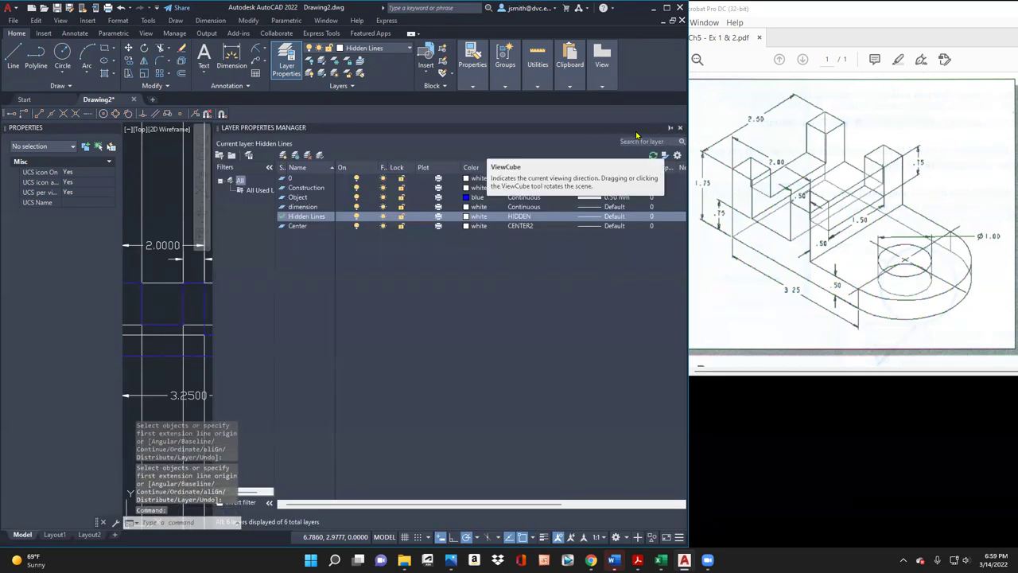
left_click(670, 128)
Step: Move the layer properties palette off the drawing area to beside it over the reference PDF, and narrow it
mouse_move(677, 191)
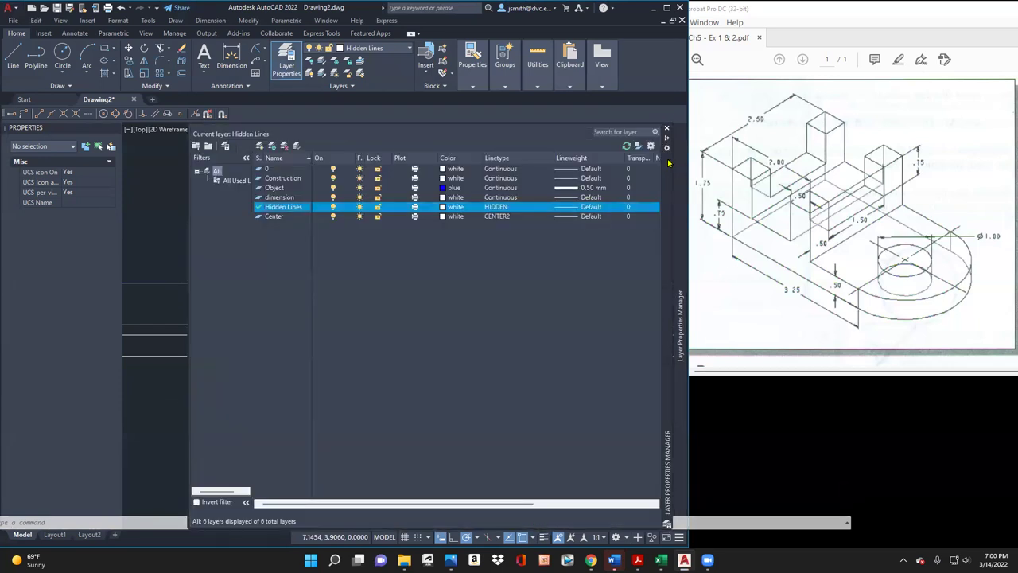
left_click_drag(670, 318, 996, 430)
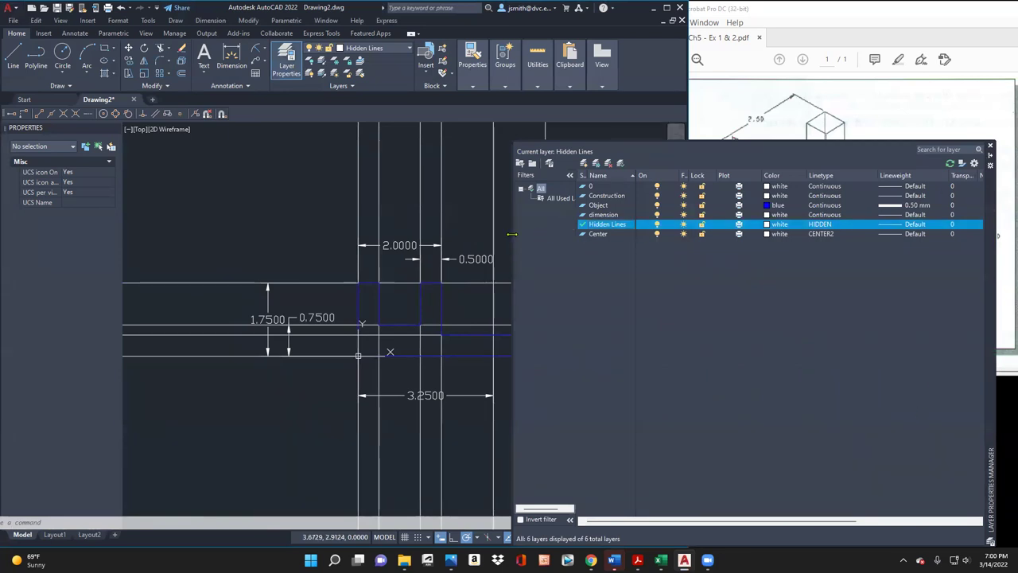
left_click_drag(511, 233, 700, 234)
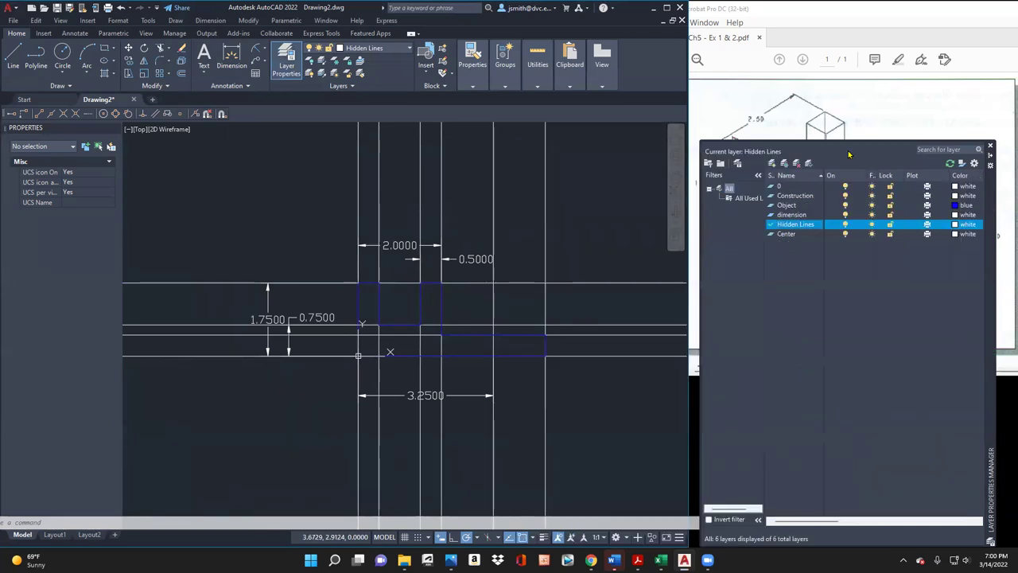
left_click_drag(858, 146, 907, 404)
key("Escape")
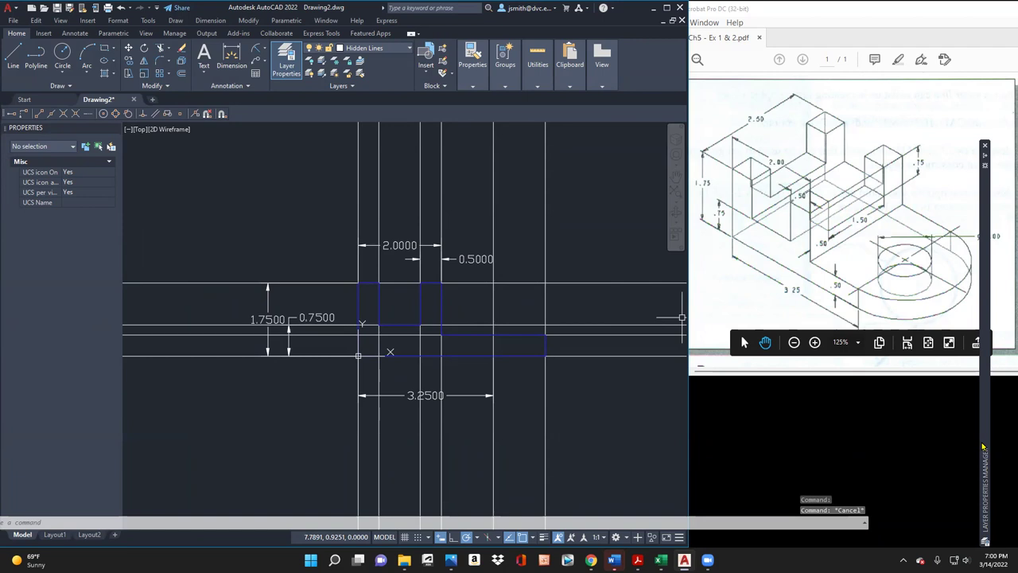
mouse_move(983, 447)
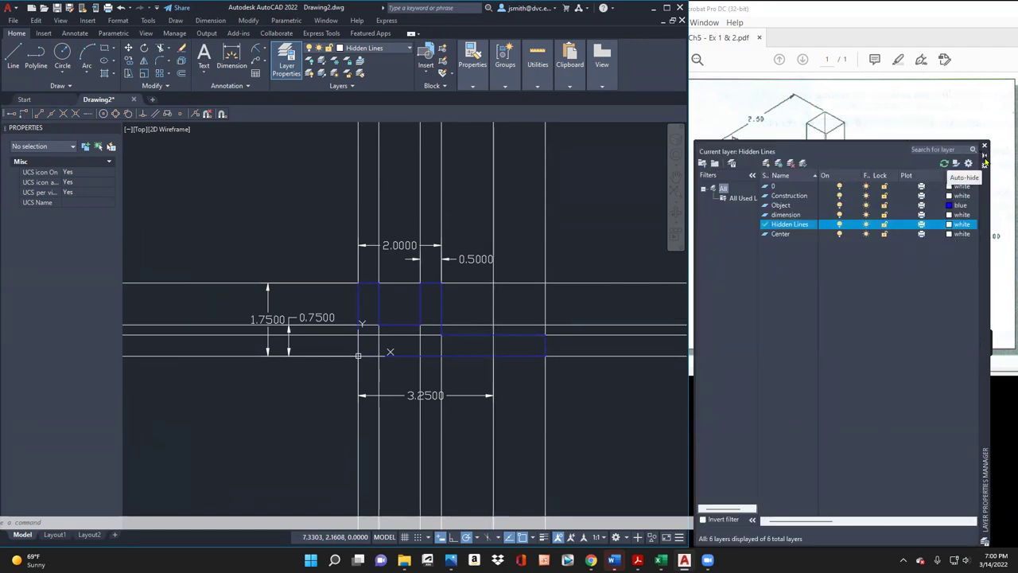
key("Escape")
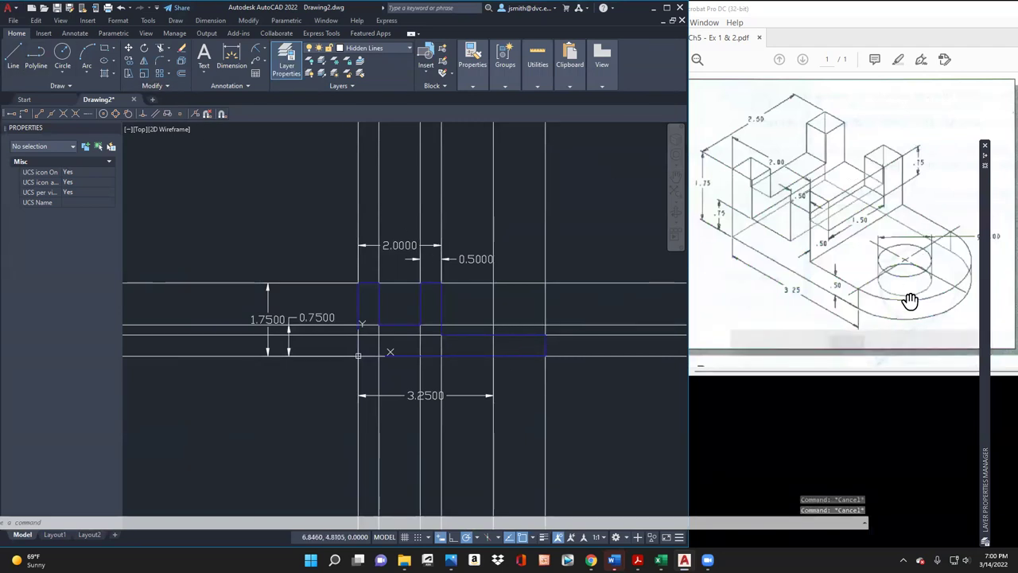
Step: Make Construction the current layer and shift the collapsed layer properties palette clear of the reference PDF's hole diameter
mouse_move(990, 230)
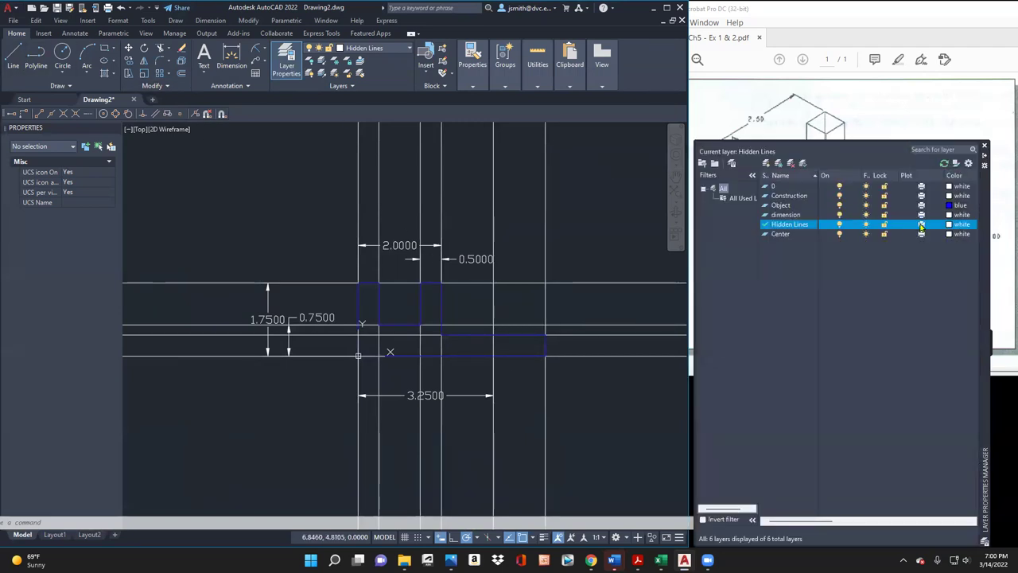
left_click(808, 197)
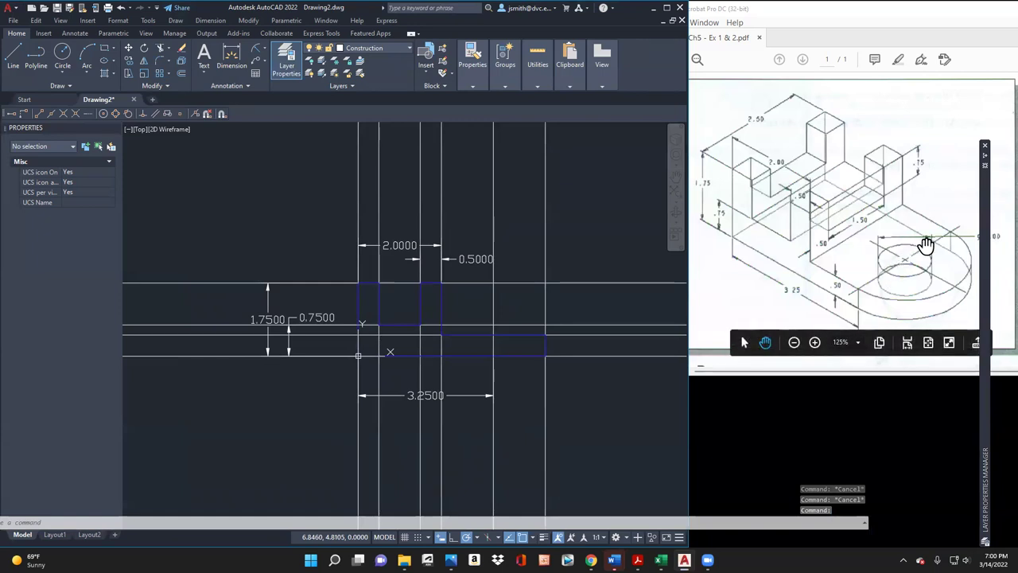
mouse_move(985, 247)
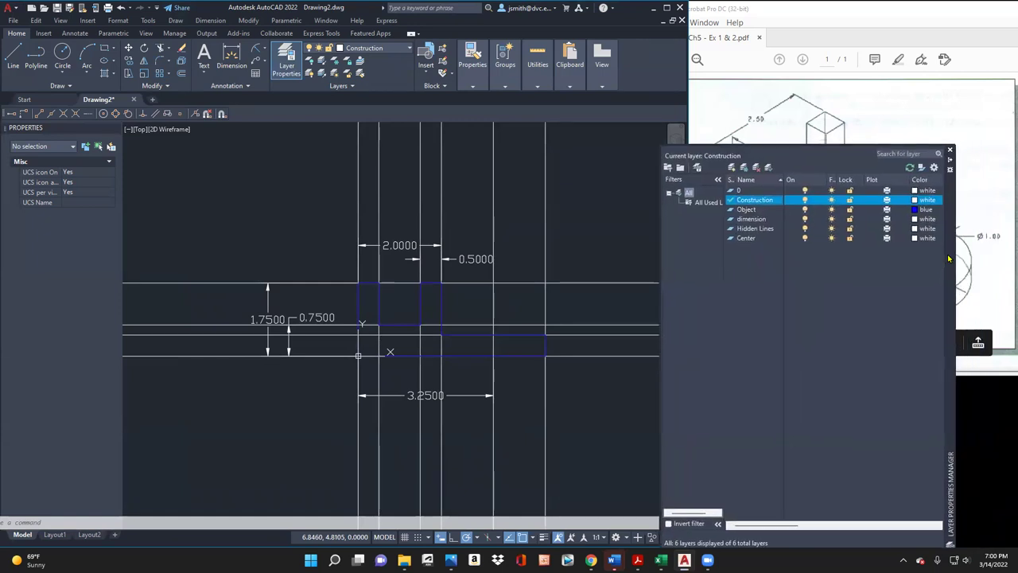
key("Escape")
key("Escape")
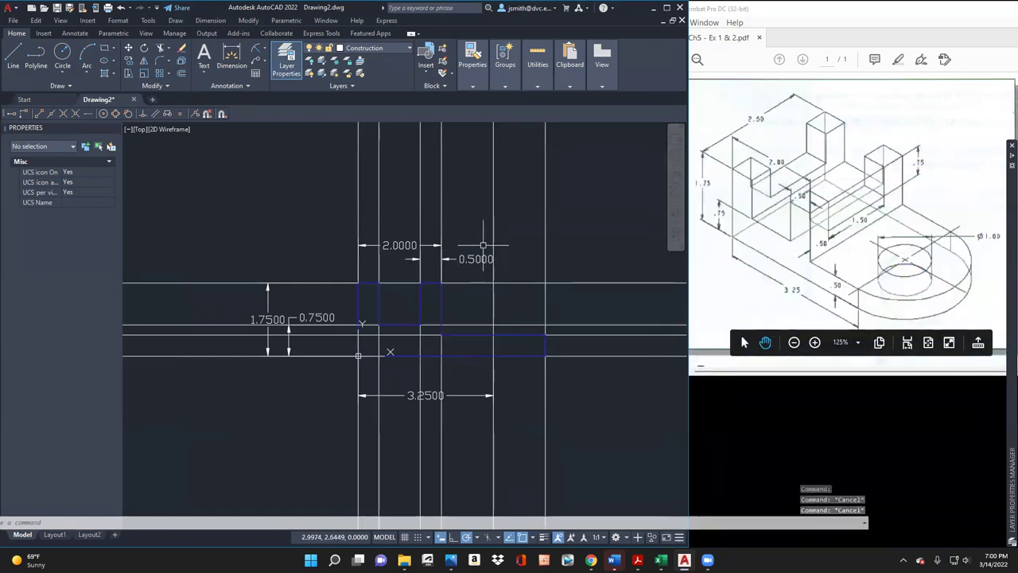
Step: Offset the vertical construction line at the hole center 0.5 to the left for one hole edge
type("offse")
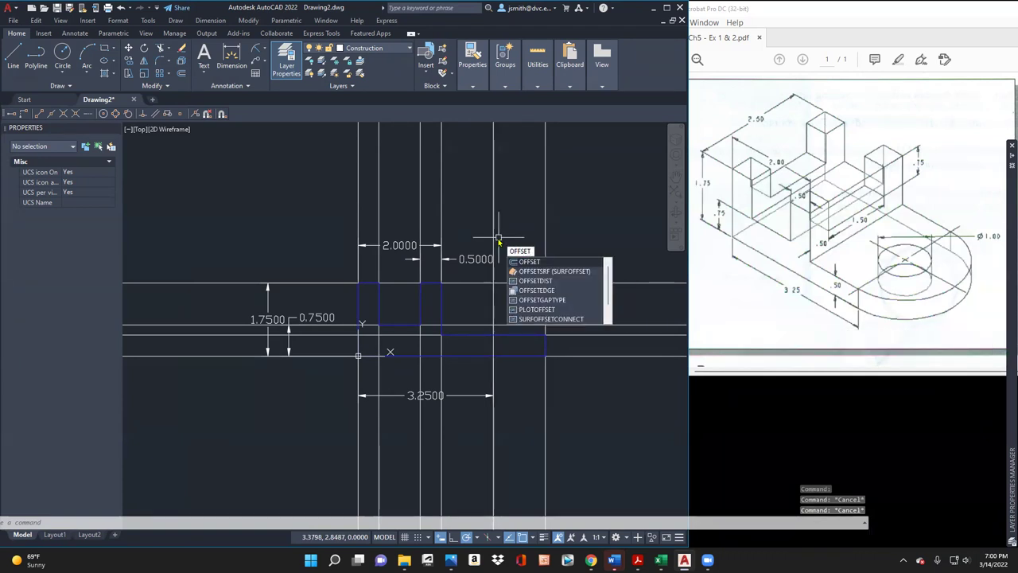
type("t")
key("Return")
key("Return")
left_click(492, 235)
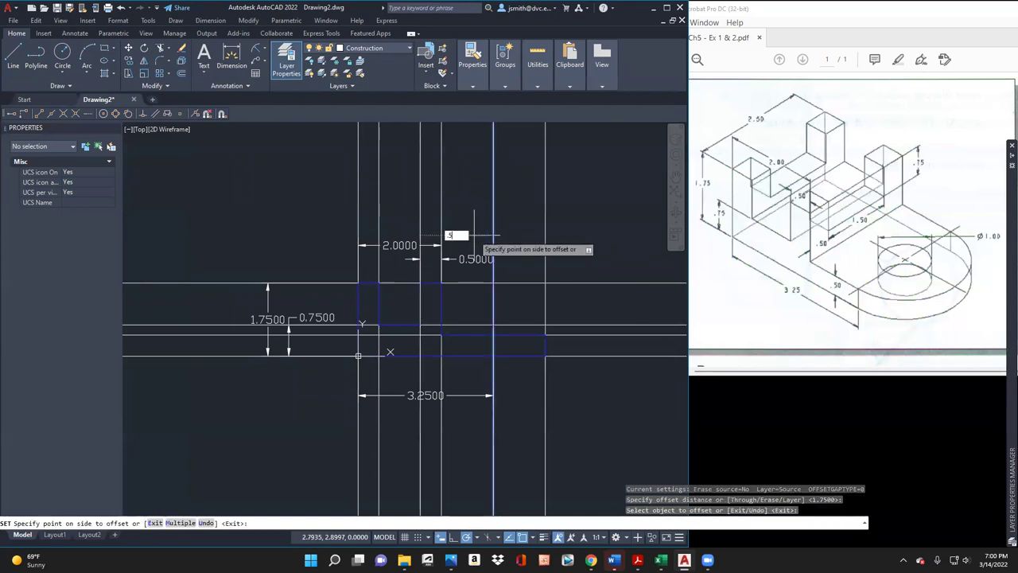
key("Return")
key("Return")
Step: Offset the hole-center construction line 0.5 to the right for the opposite hole edge
key("Return")
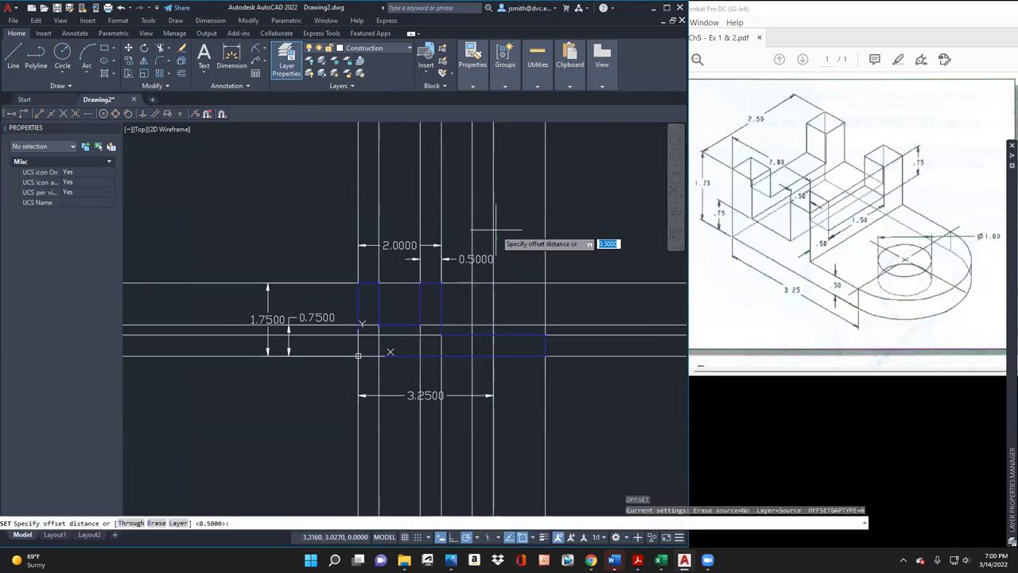
key("Return")
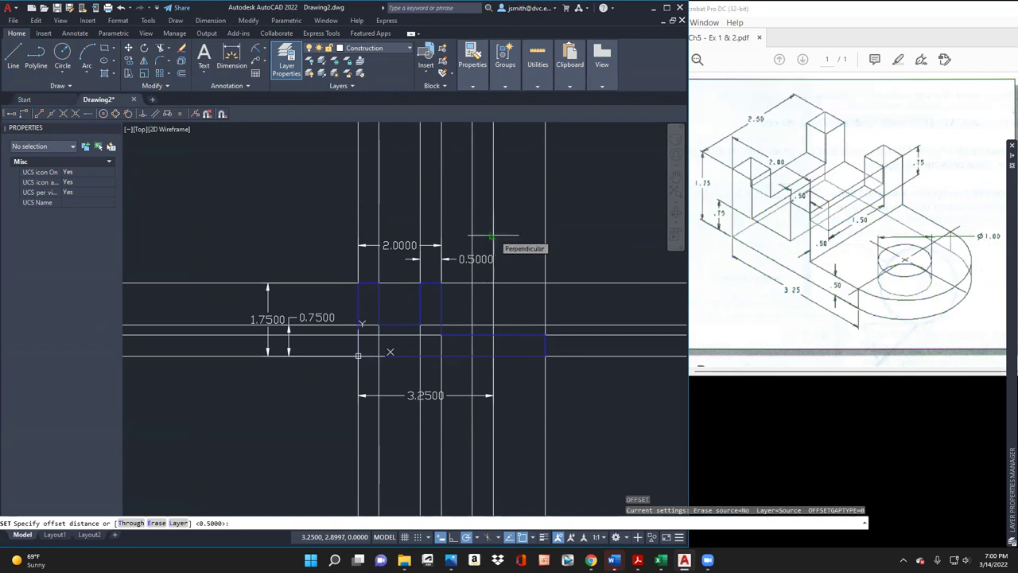
left_click(494, 234)
left_click(522, 228)
key("Return")
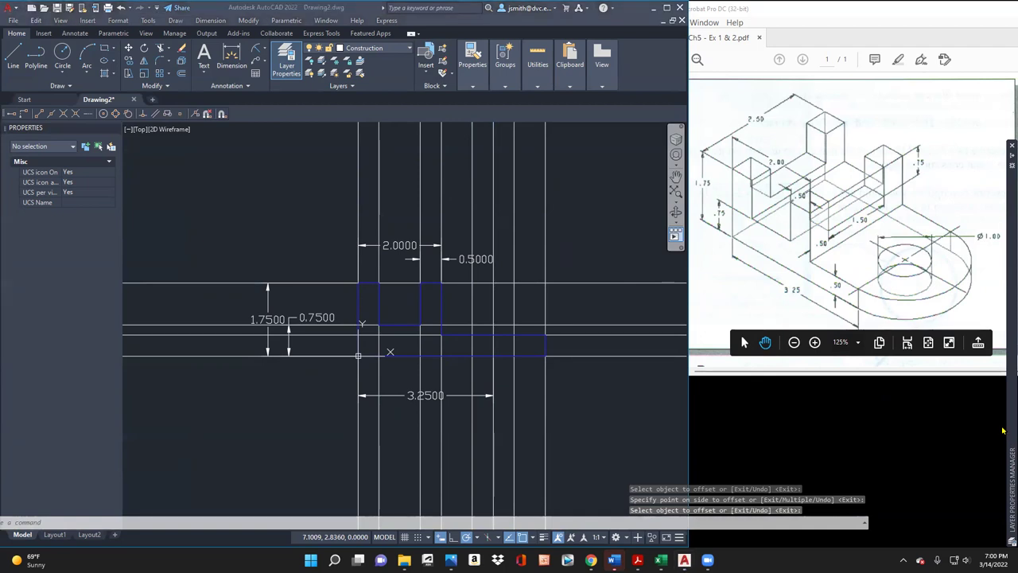
Step: Make Hidden Lines the current layer and draw the hole's right edge from the base's upper edge to its bottom edge
mouse_move(1003, 430)
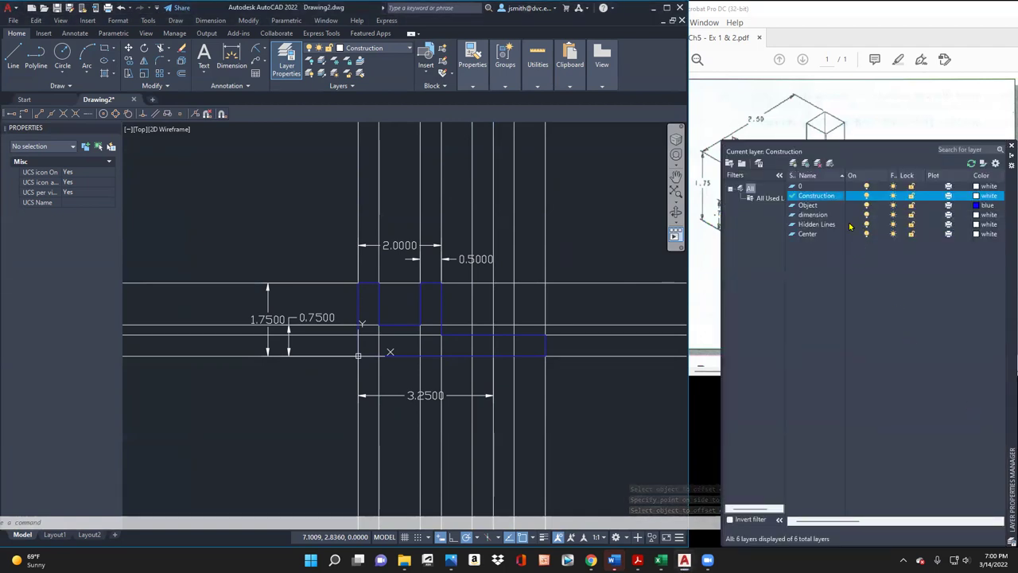
left_click(851, 224)
left_click(830, 163)
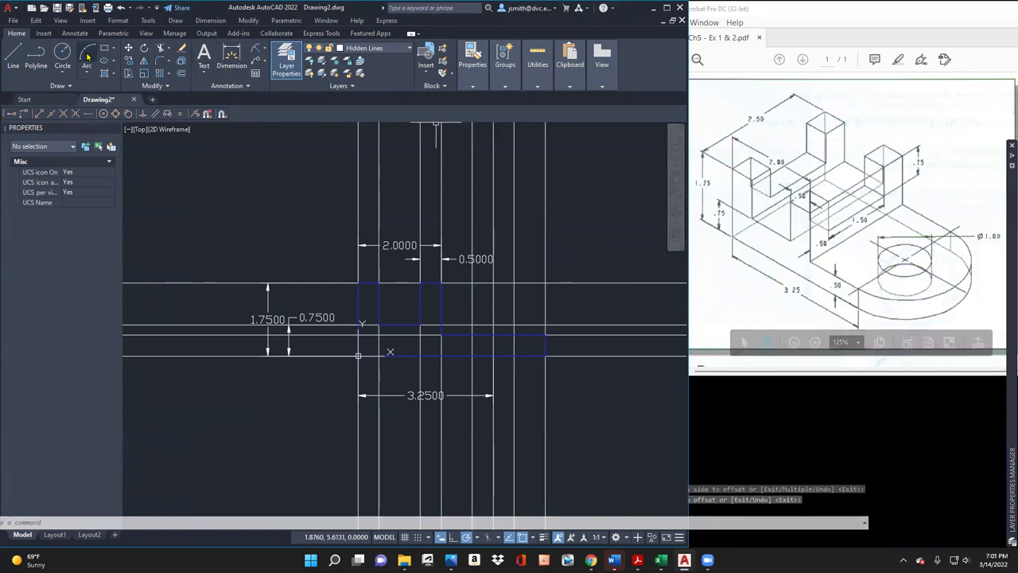
left_click(18, 56)
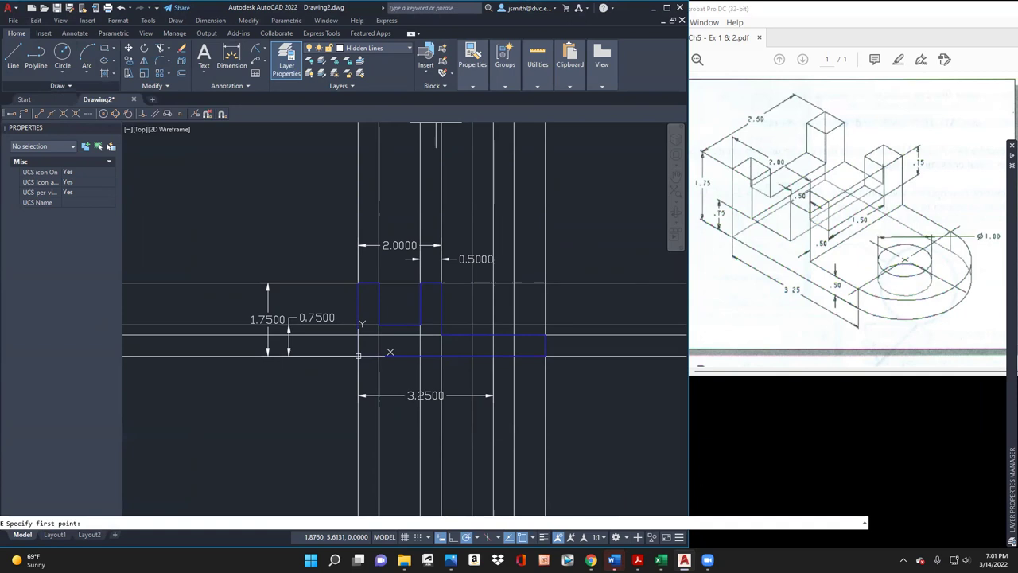
left_click(514, 339)
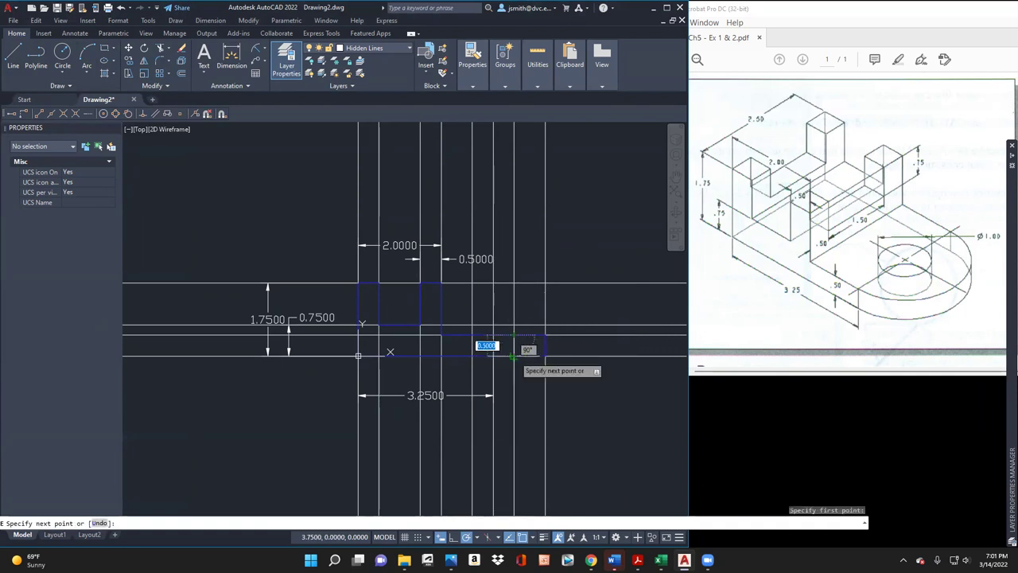
left_click(514, 353)
key("Return")
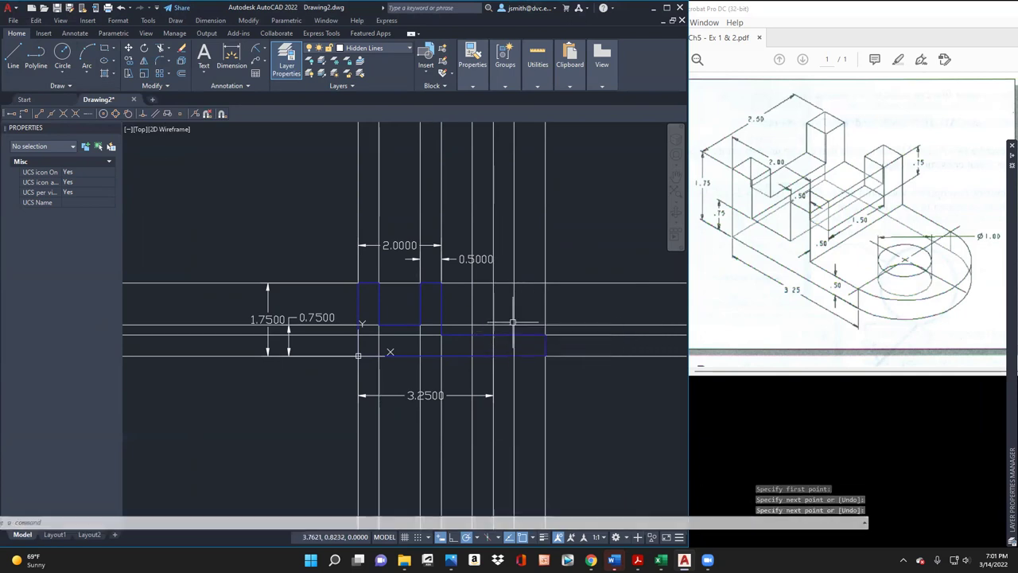
Step: Draw the hole's left hidden edge along its construction line, from the base's upper edge to its bottom edge
key("Return")
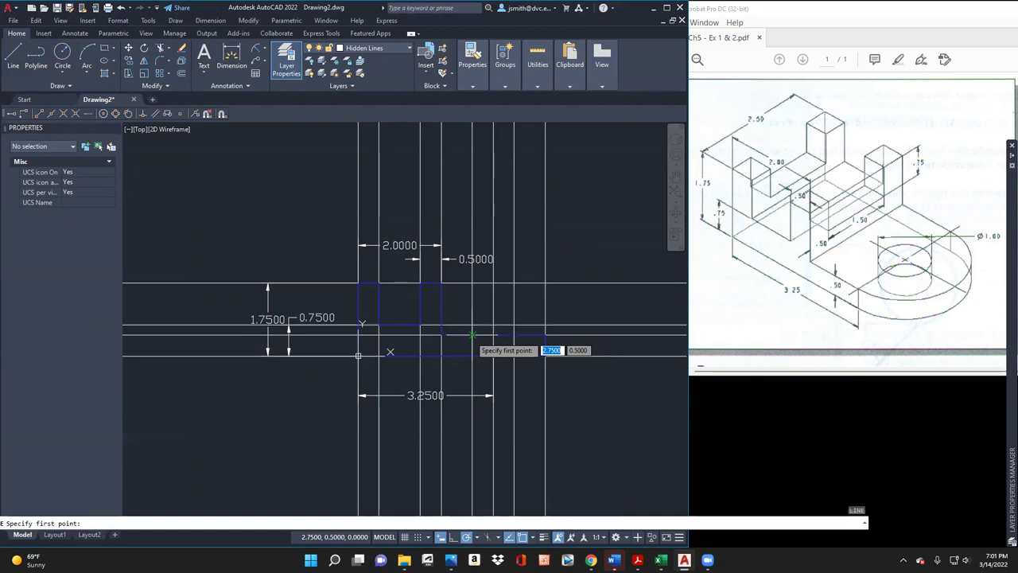
left_click(17, 55)
left_click(472, 334)
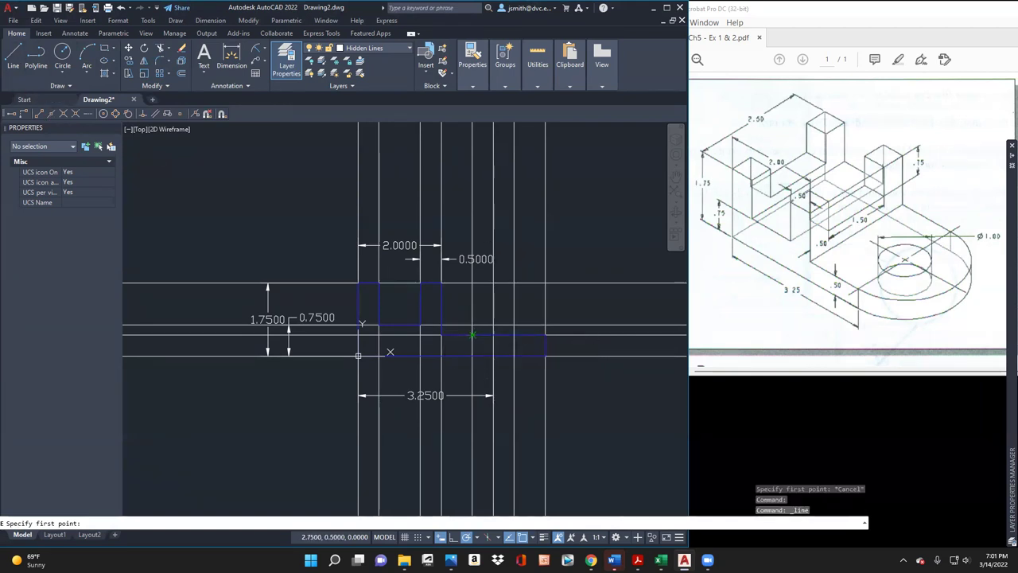
left_click(442, 334)
key("Escape")
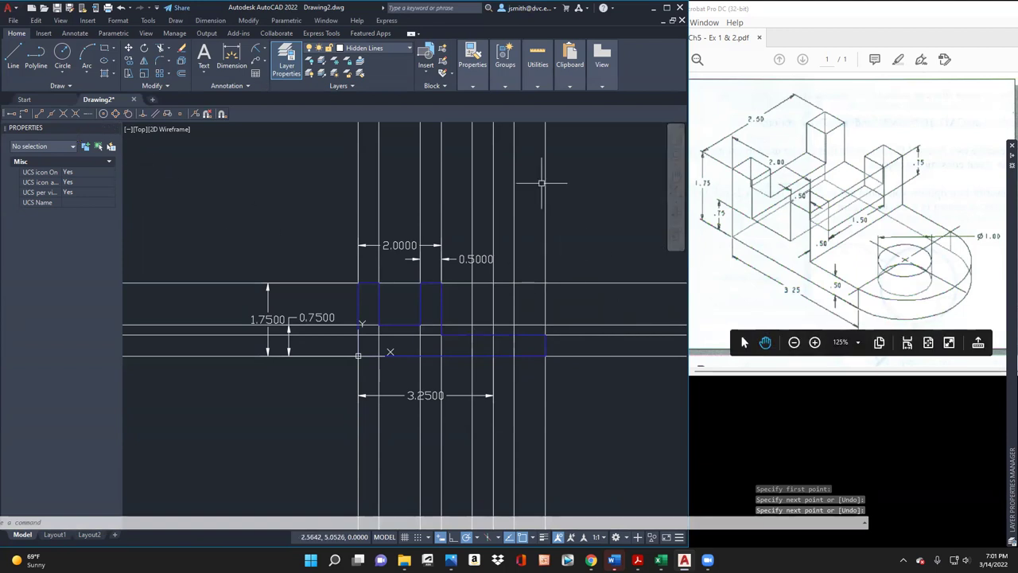
Step: Make Center the current layer and draw a vertical centerline through the hole, extending past the base above and below
mouse_move(1003, 451)
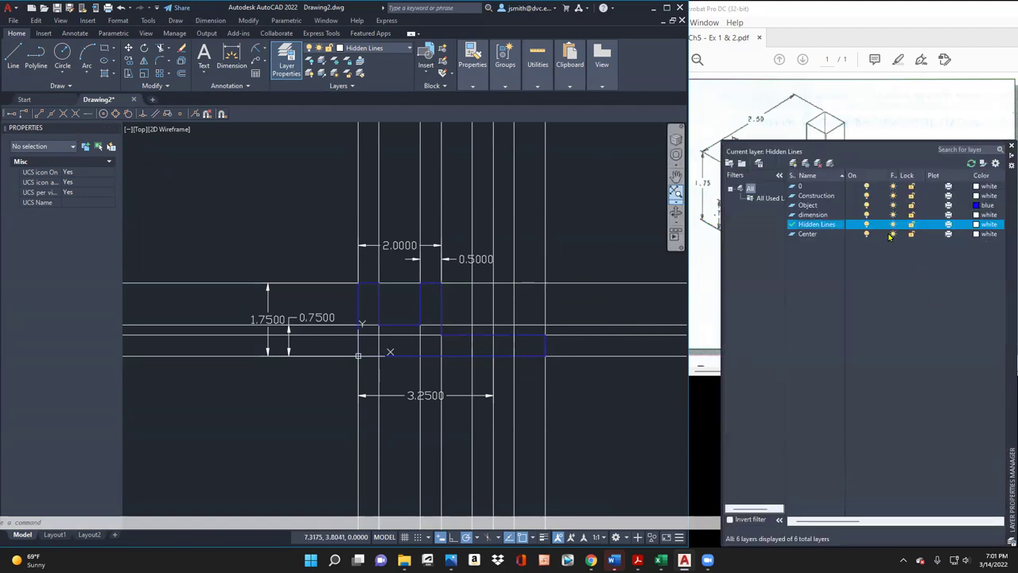
left_click(827, 234)
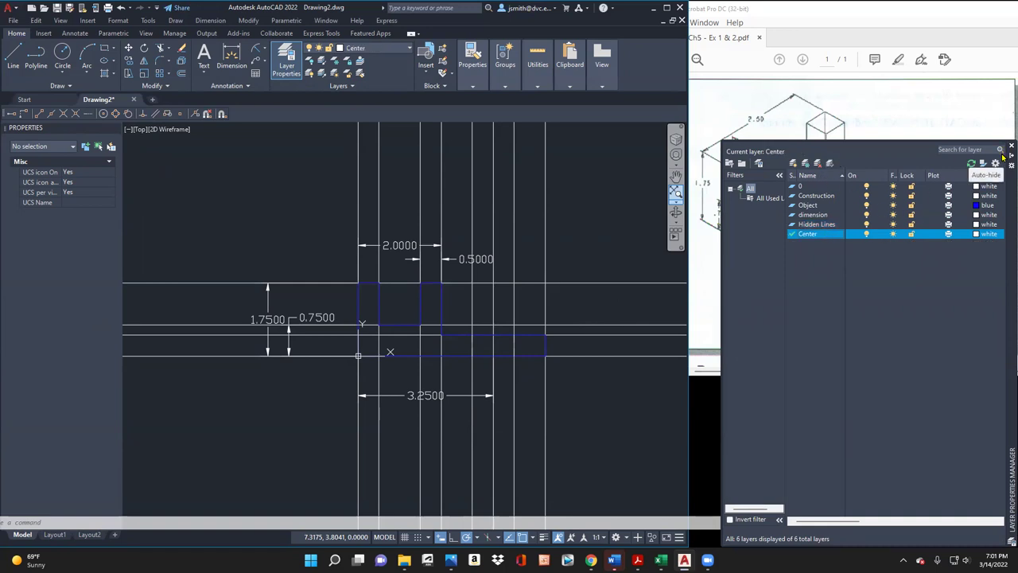
left_click(14, 57)
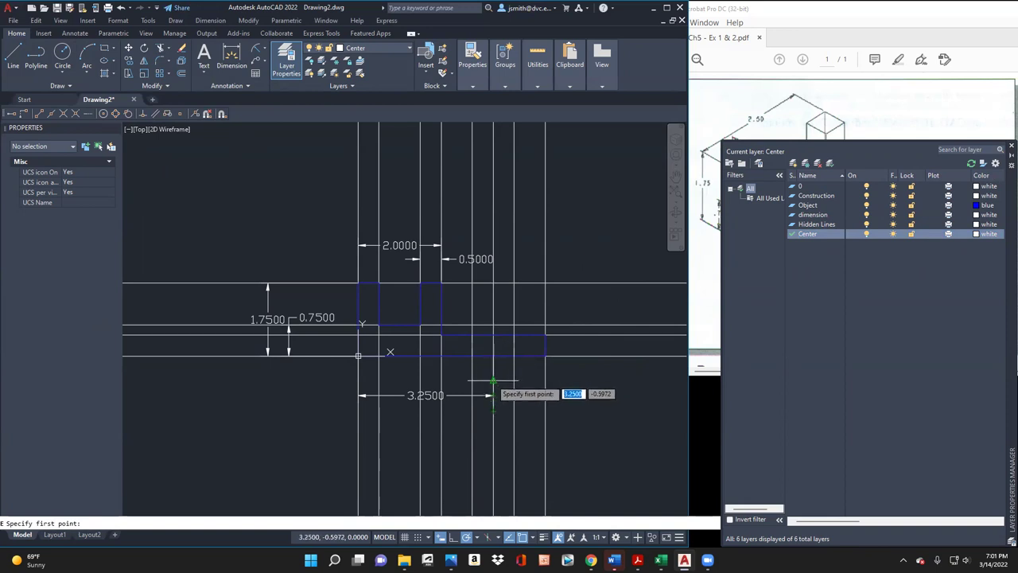
left_click(492, 354)
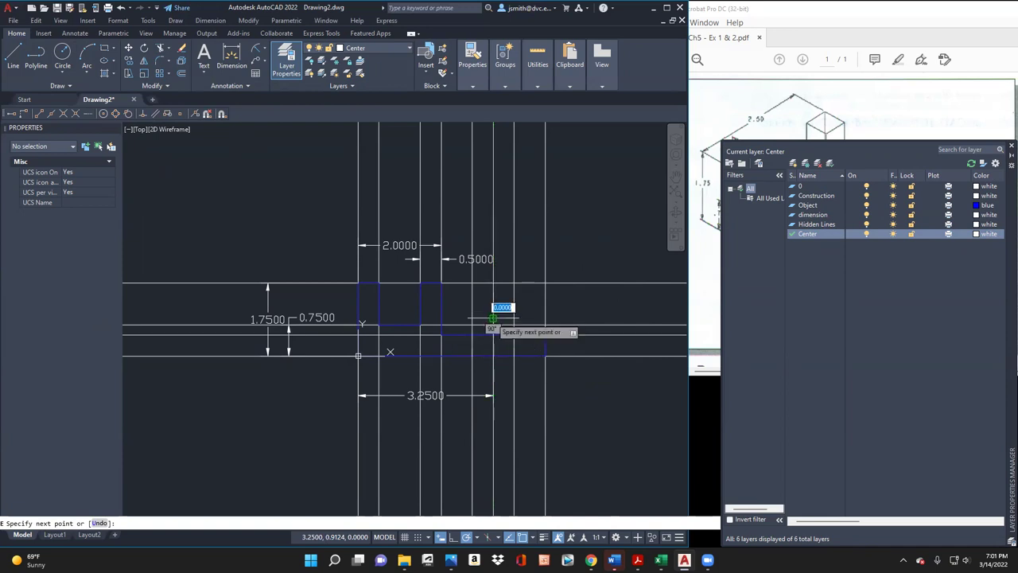
key("Escape")
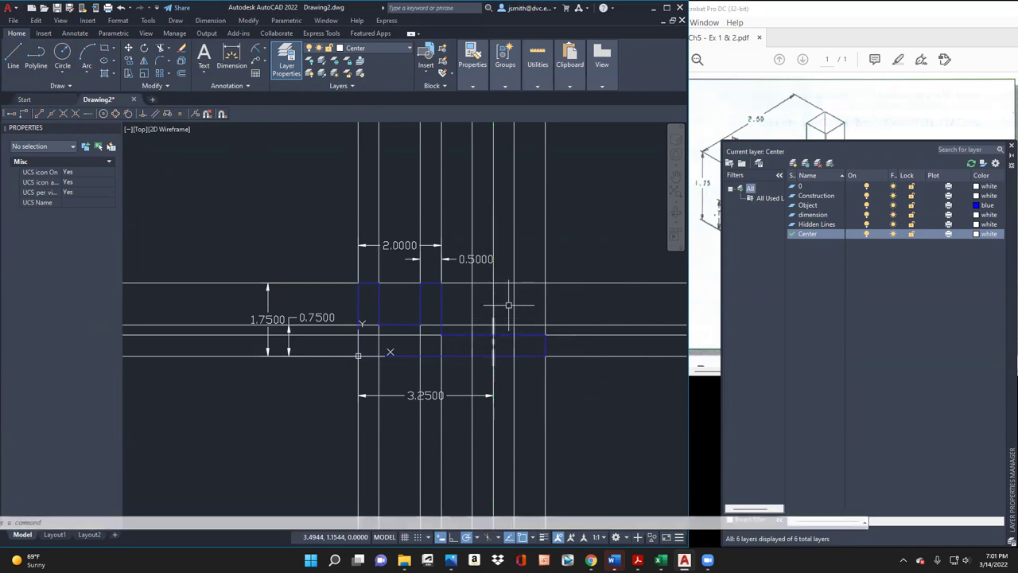
Step: Turn off the Construction layer and pull the 3.25 dimension's extension line origin at the hole down below the centerline
left_click(866, 195)
scroll(509, 377, "up", 2)
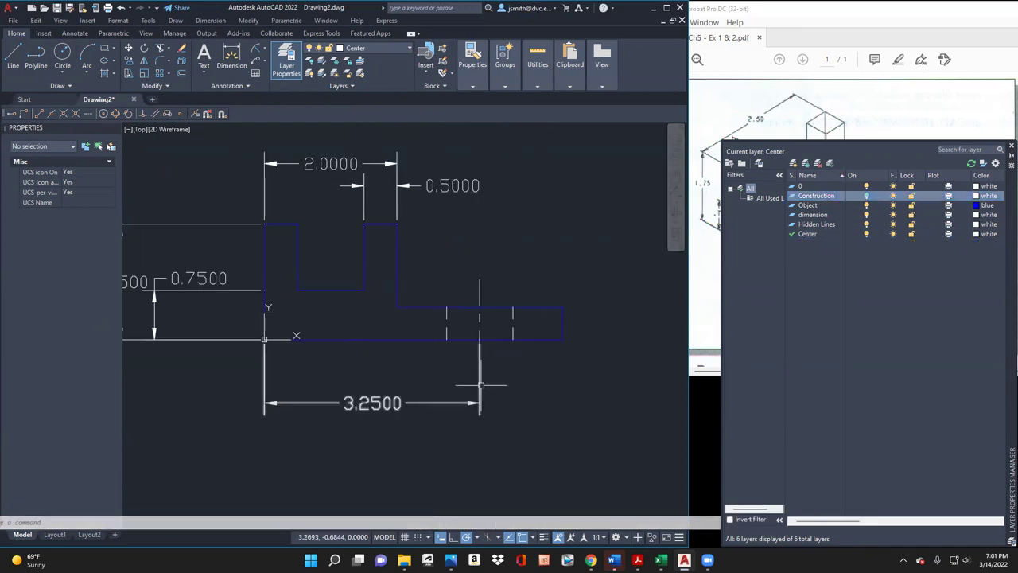
left_click(479, 387)
left_click(479, 336)
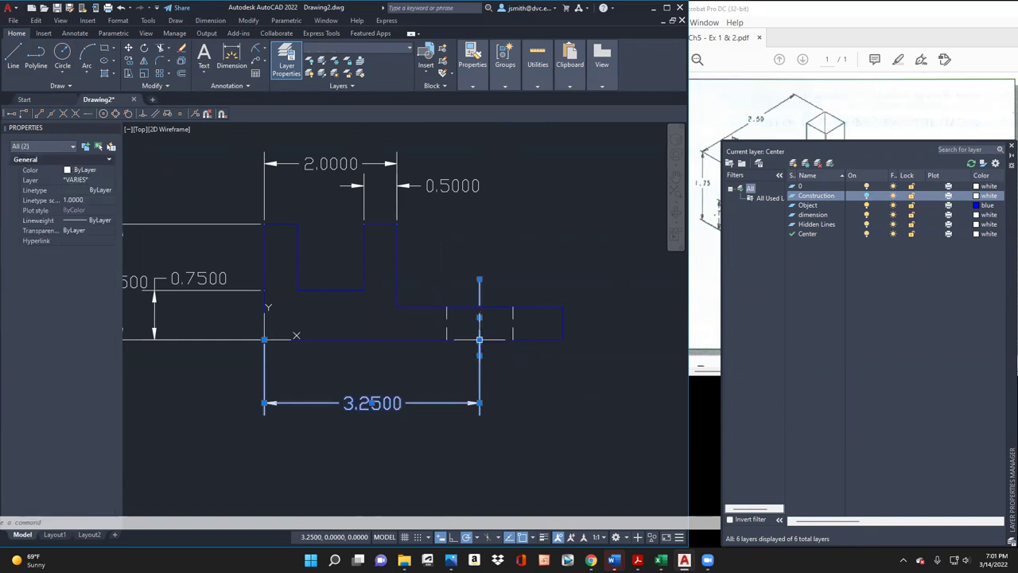
left_click(479, 339)
key("Escape")
key("Escape")
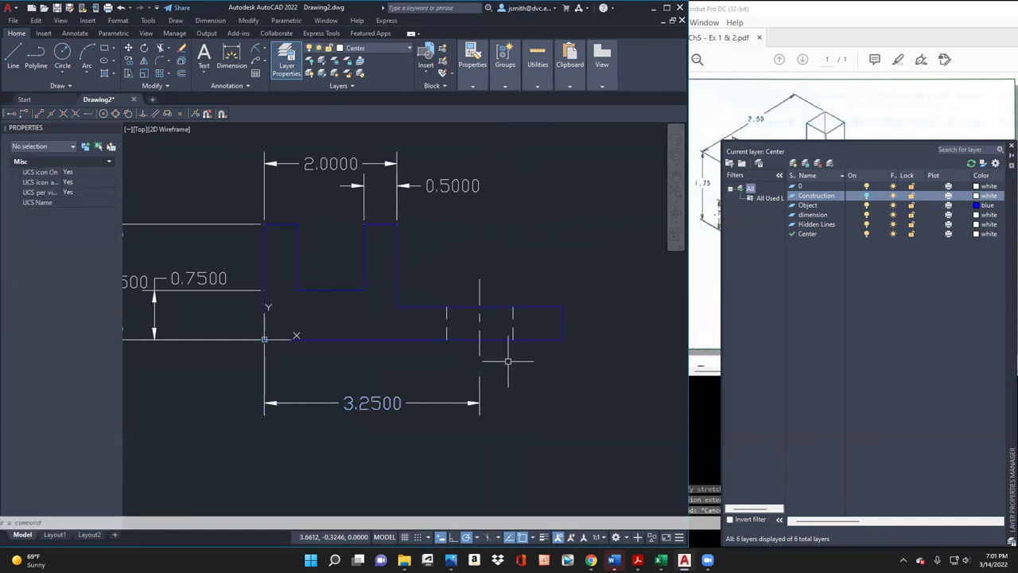
scroll(515, 362, "down", 2)
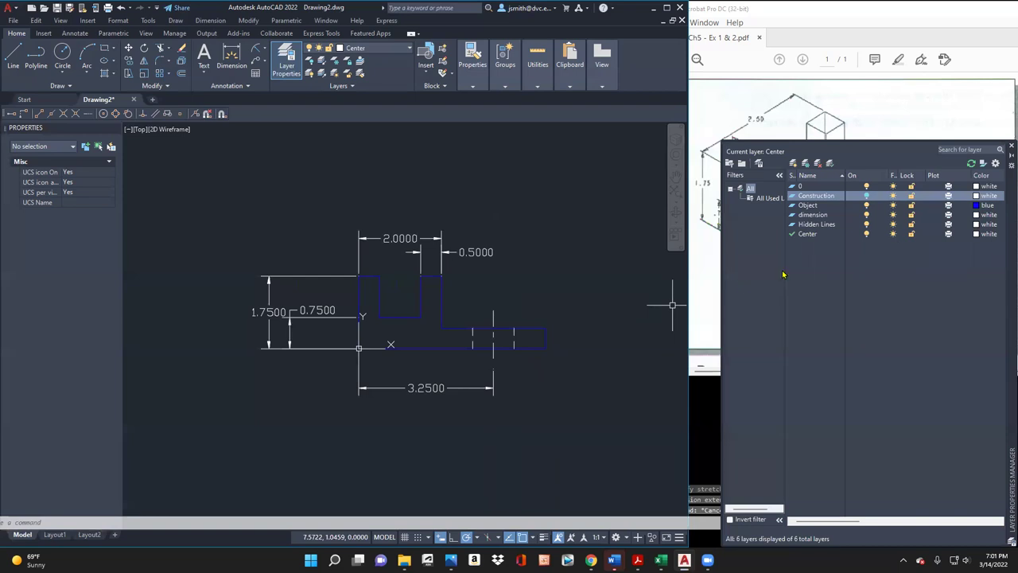
Step: Turn the Construction layer back on so its lines show across the front view
left_click(865, 196)
left_click(865, 197)
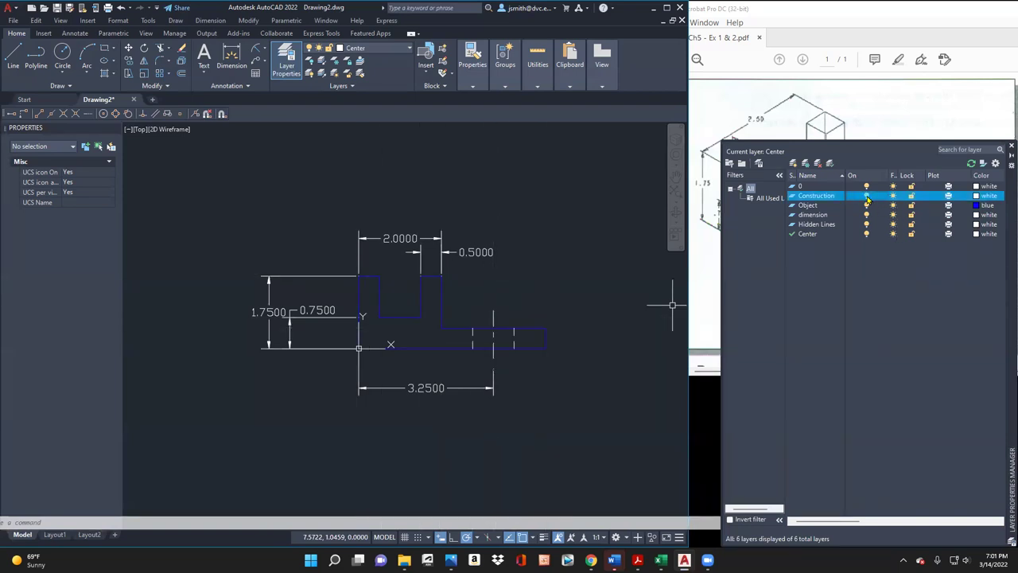
left_click(866, 197)
scroll(652, 286, "down", 1)
scroll(641, 271, "up", 1)
scroll(641, 271, "down", 1)
scroll(642, 268, "up", 1)
Step: Switch to the course page in Chrome and open the Isometric-projection sample to examine how the top, front and side views are arranged
left_click(909, 83)
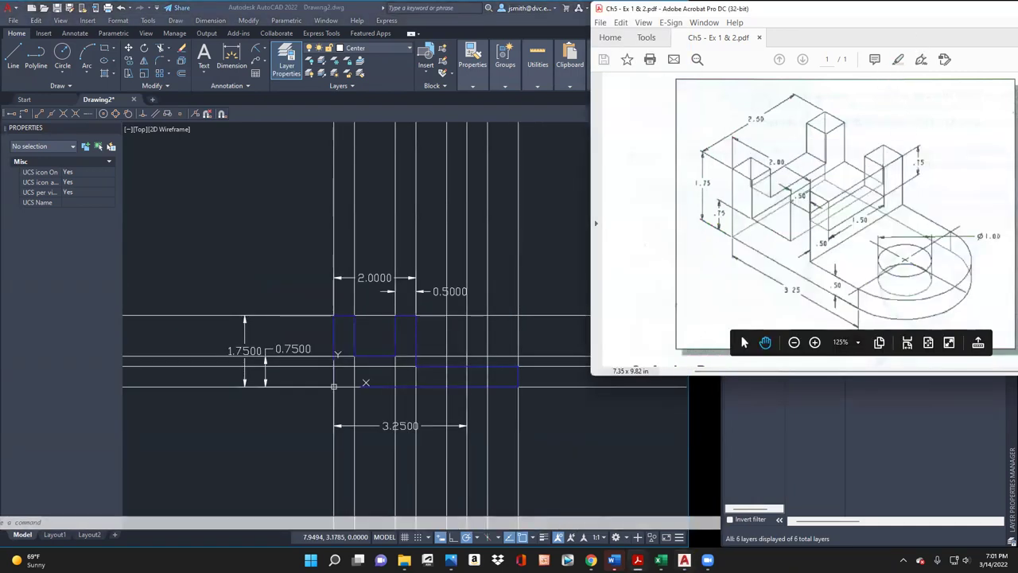
mouse_move(637, 559)
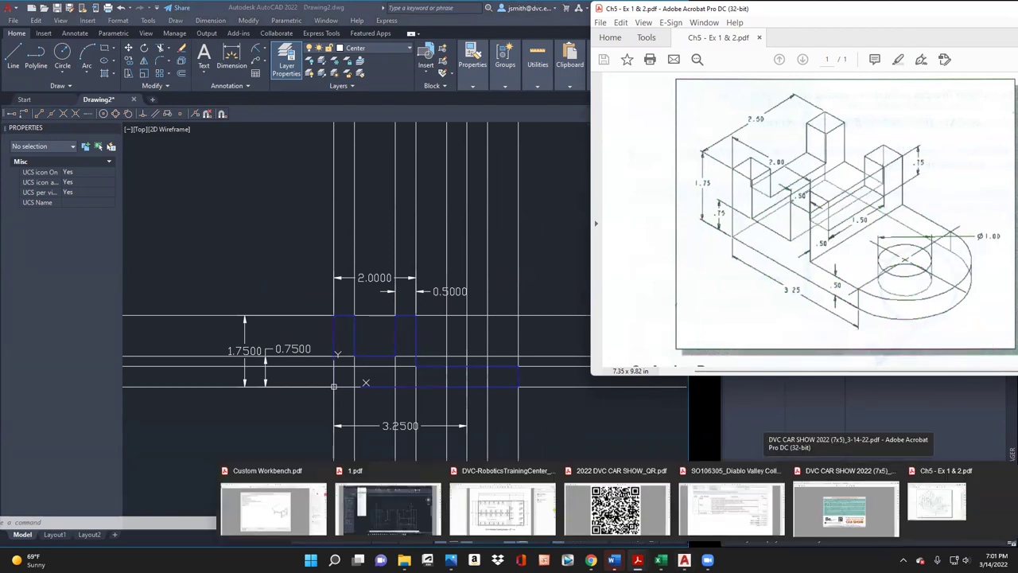
left_click(946, 510)
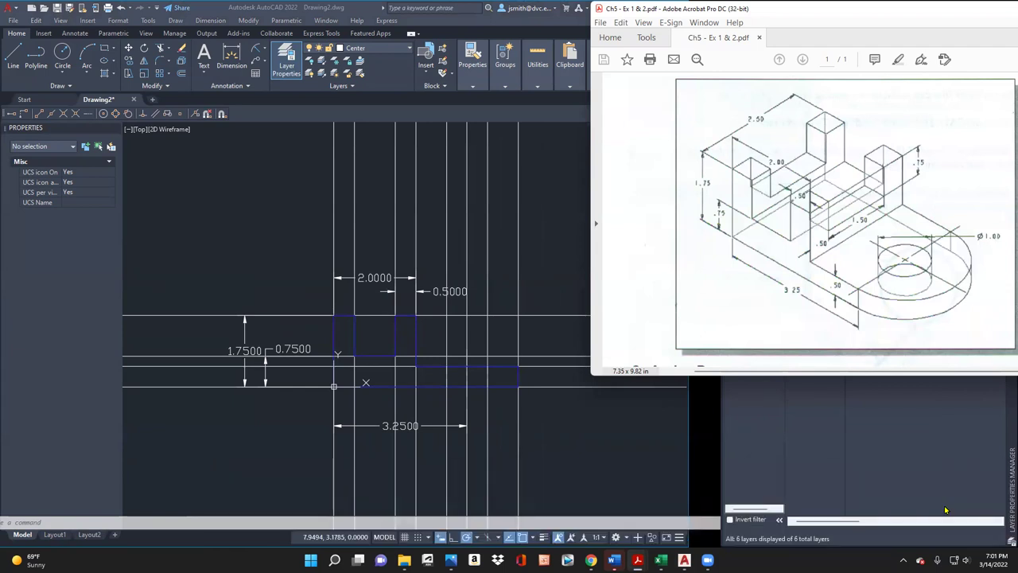
mouse_move(708, 558)
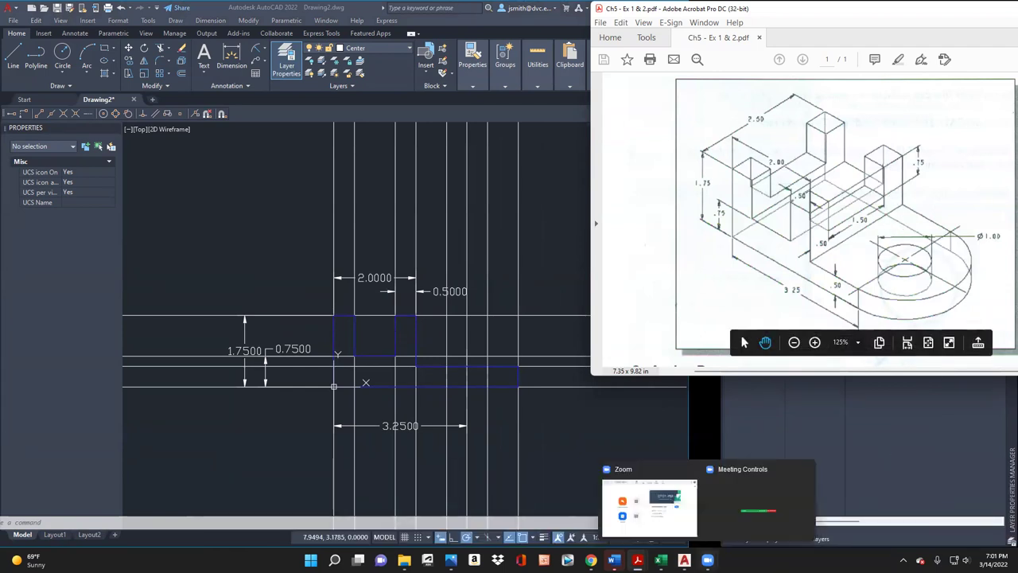
mouse_move(591, 559)
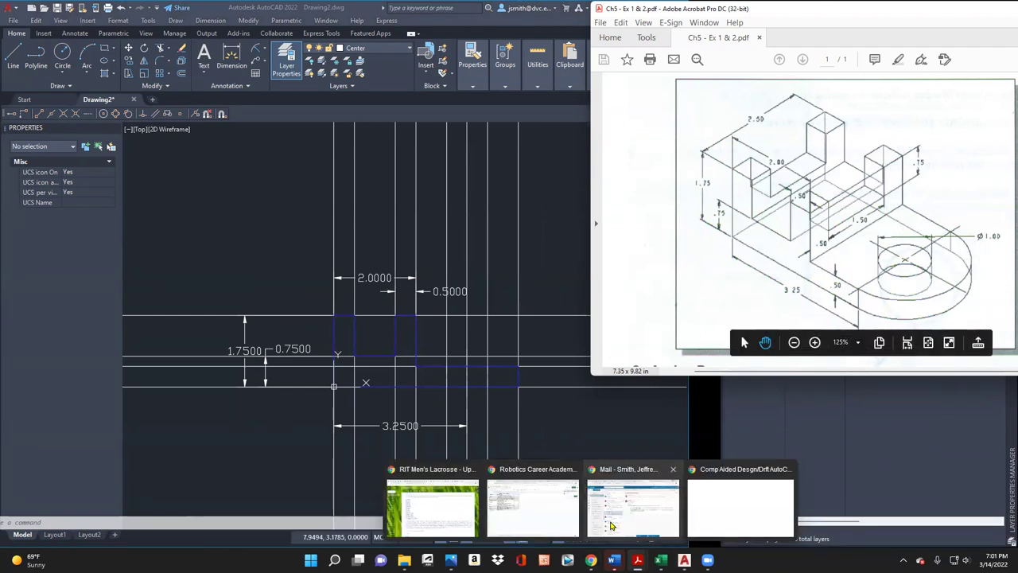
left_click(725, 524)
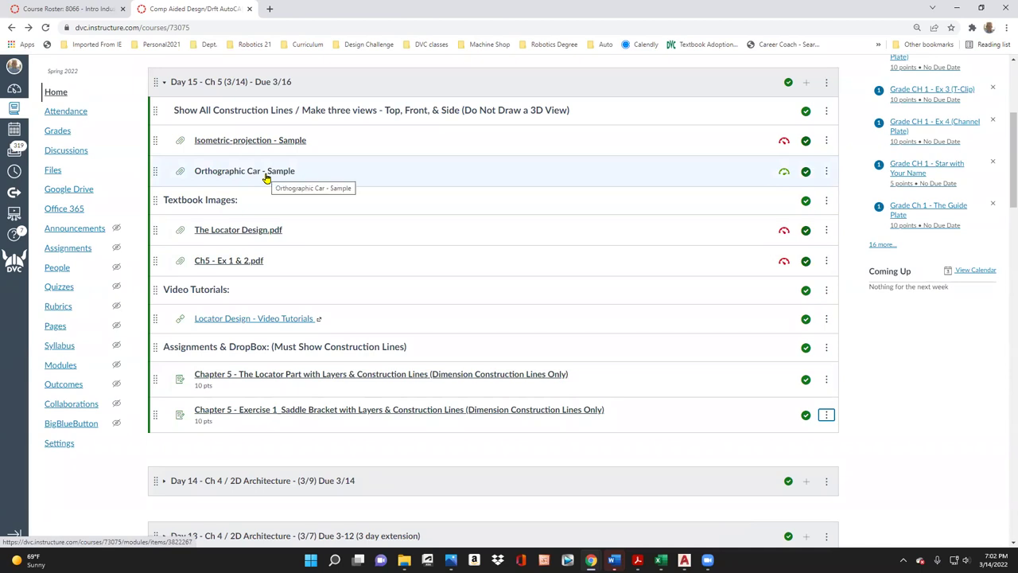
left_click(284, 143)
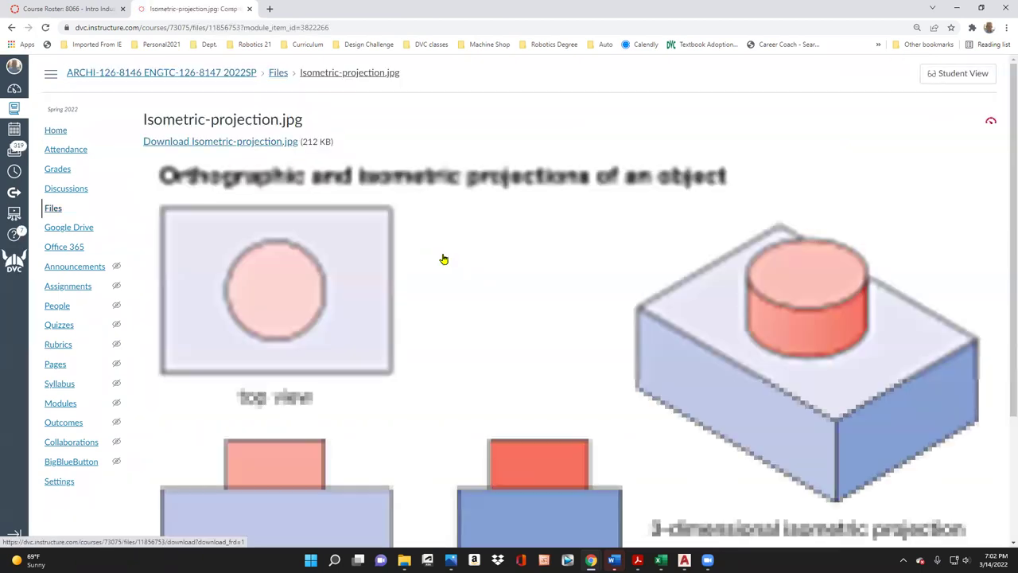
scroll(668, 284, "down", 2)
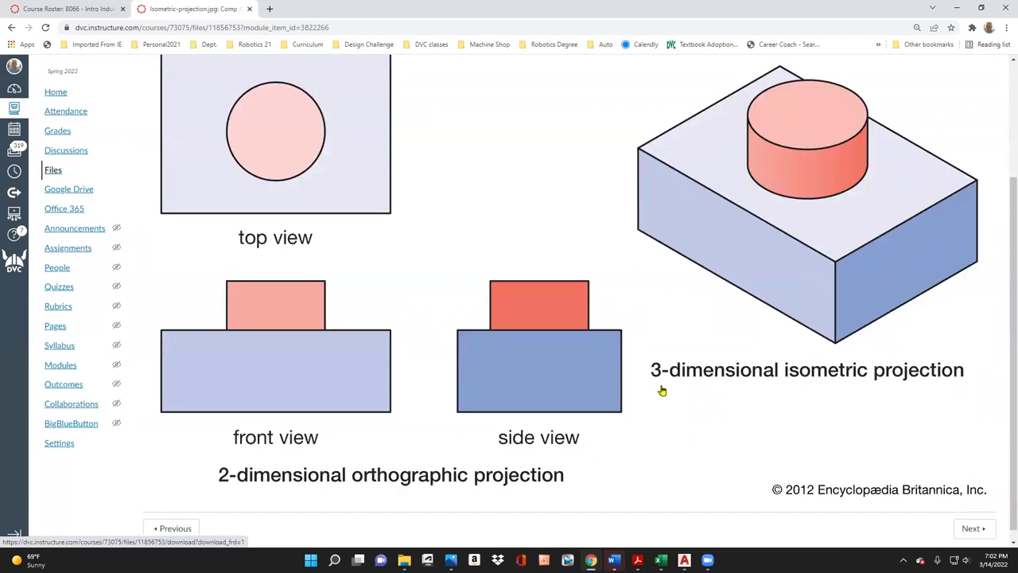
scroll(352, 209, "up", 1)
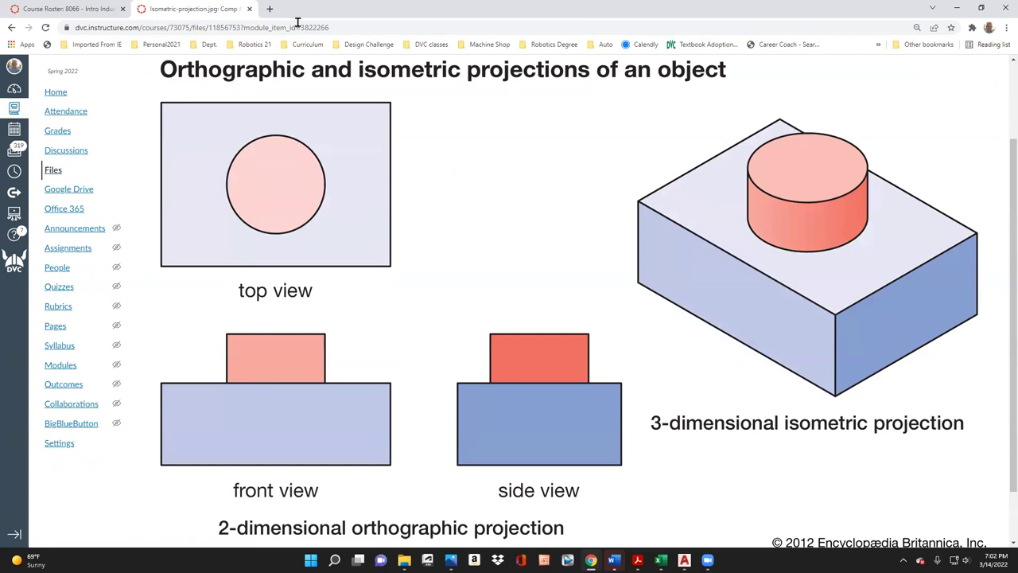
Step: Return to the course modules, open the Orthographic Car sample to examine its view layout, and minimize the browser
left_click(11, 28)
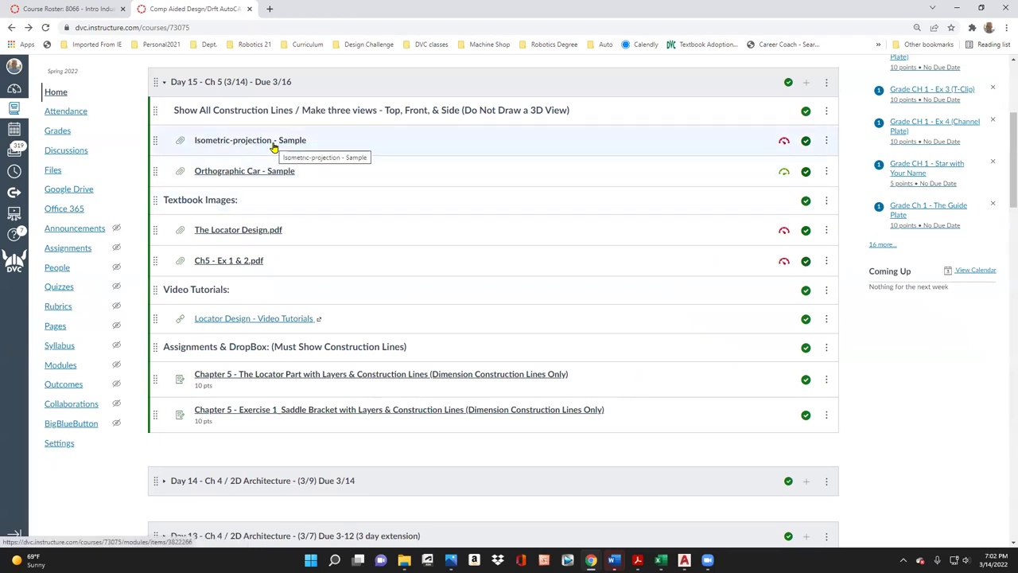
left_click(272, 173)
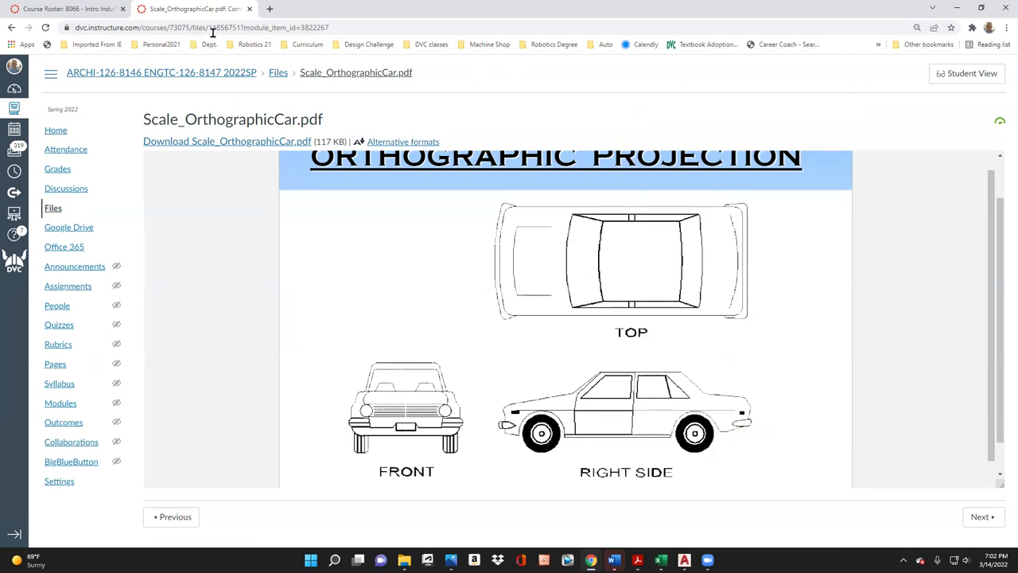
left_click(952, 13)
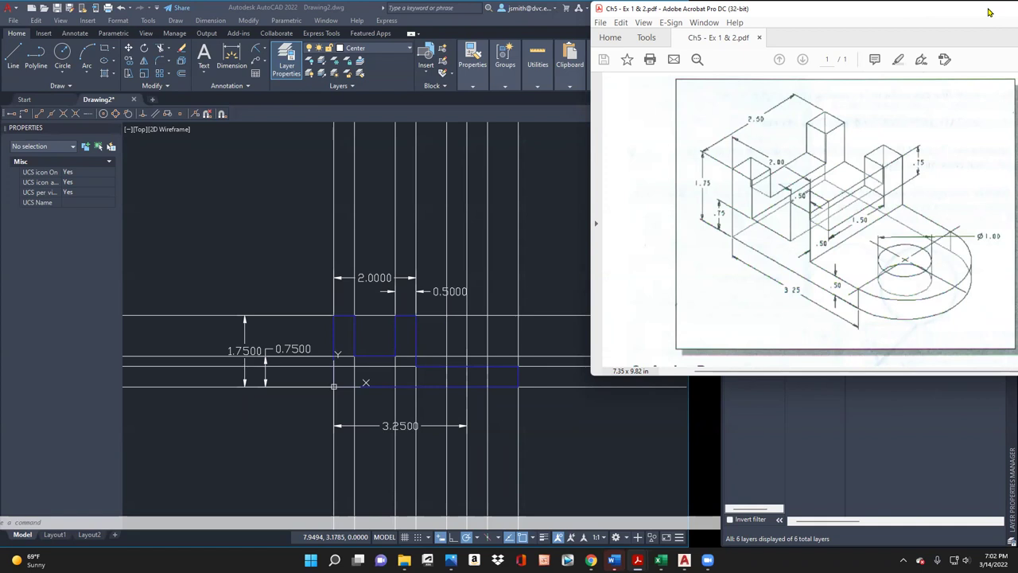
Step: Place the reference PDF window beside the AutoCAD drawing and collapse the Layer Properties Manager so the isometric sketch is uncovered
left_click_drag(989, 12, 1016, 1)
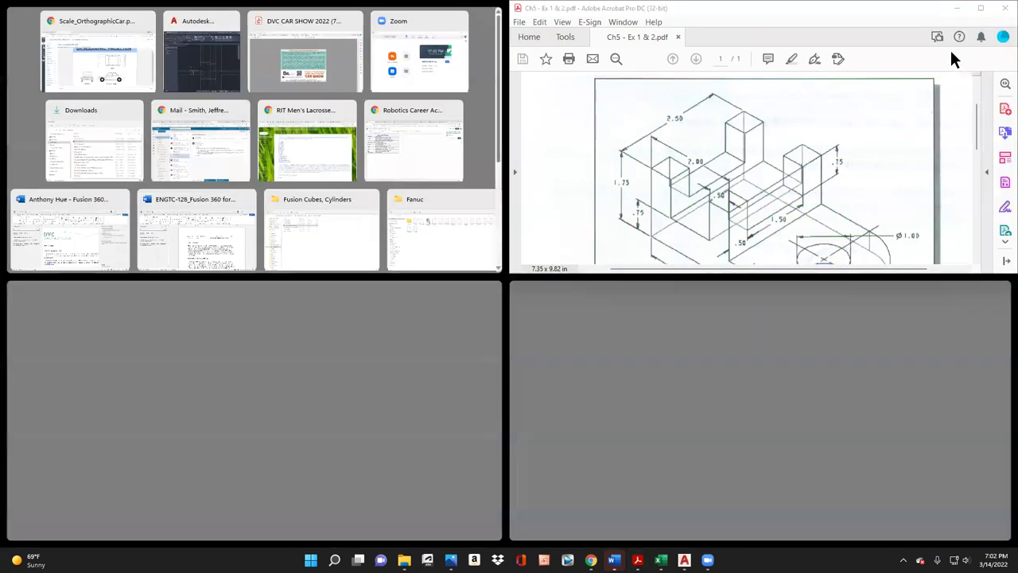
left_click(488, 274)
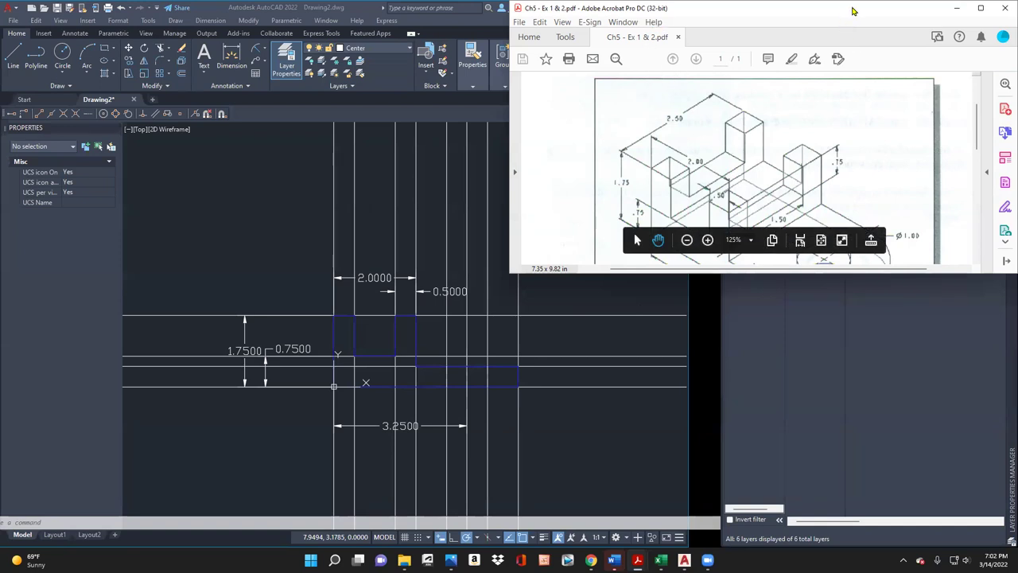
left_click_drag(852, 11, 880, 10)
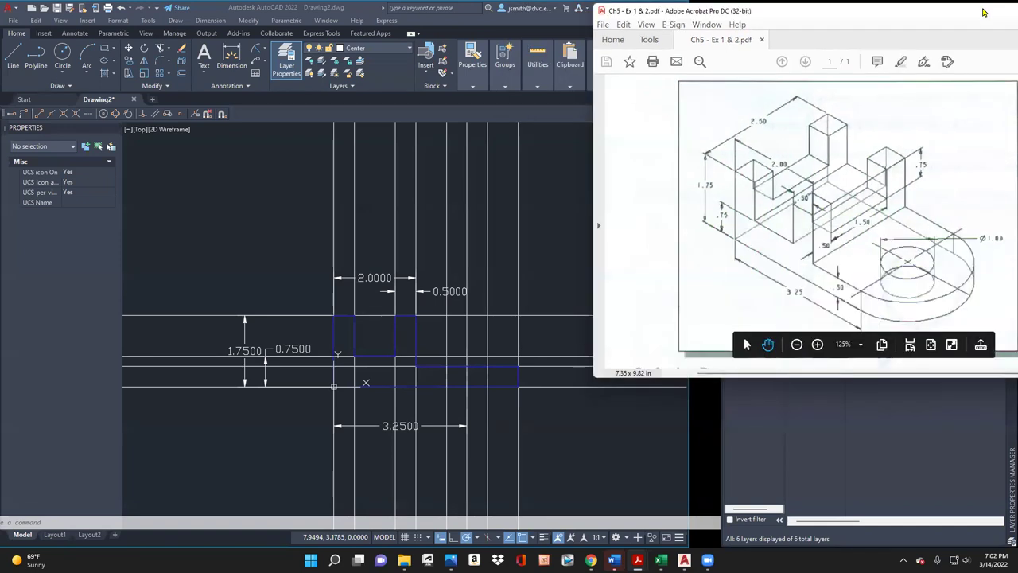
left_click(517, 220)
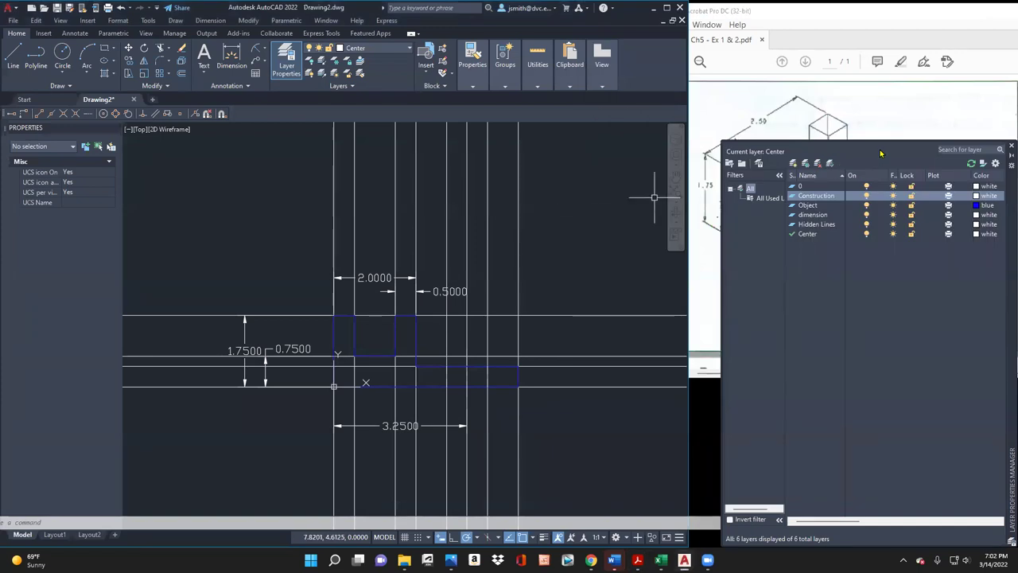
left_click(1011, 156)
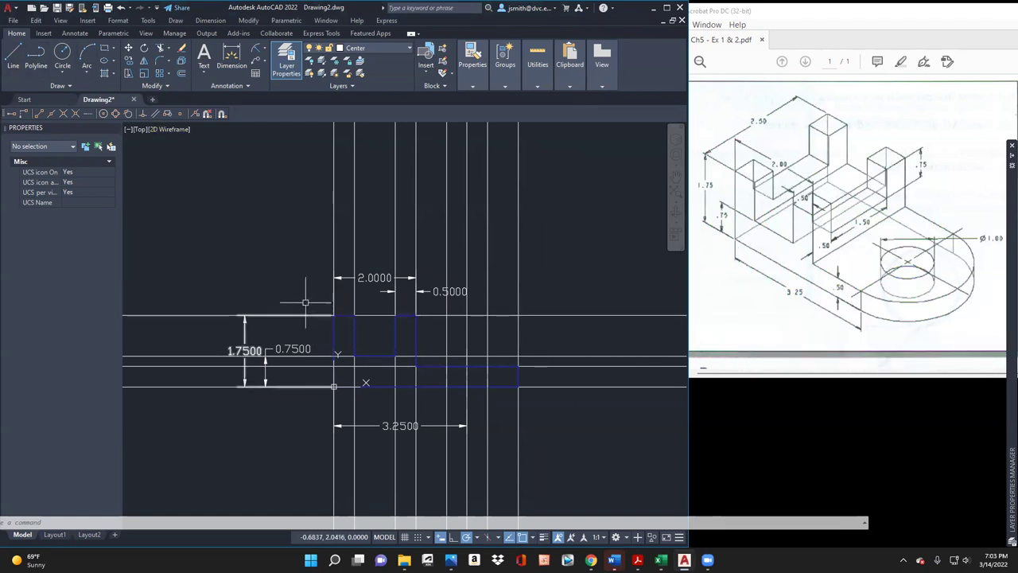
Step: Offset the horizontal construction line along the front view's upper edge by a distance of 2
type("se")
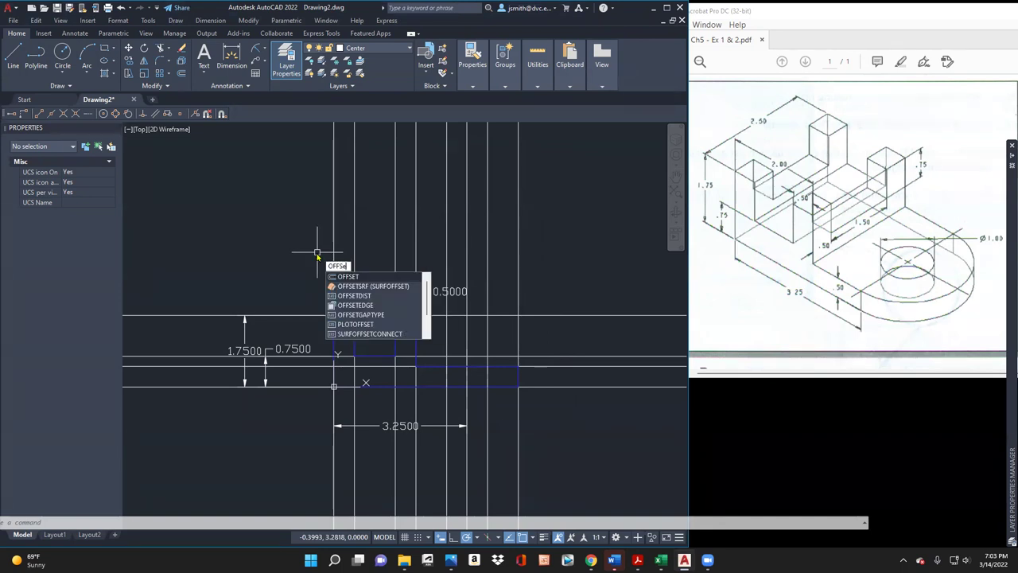
type("t")
key("Return")
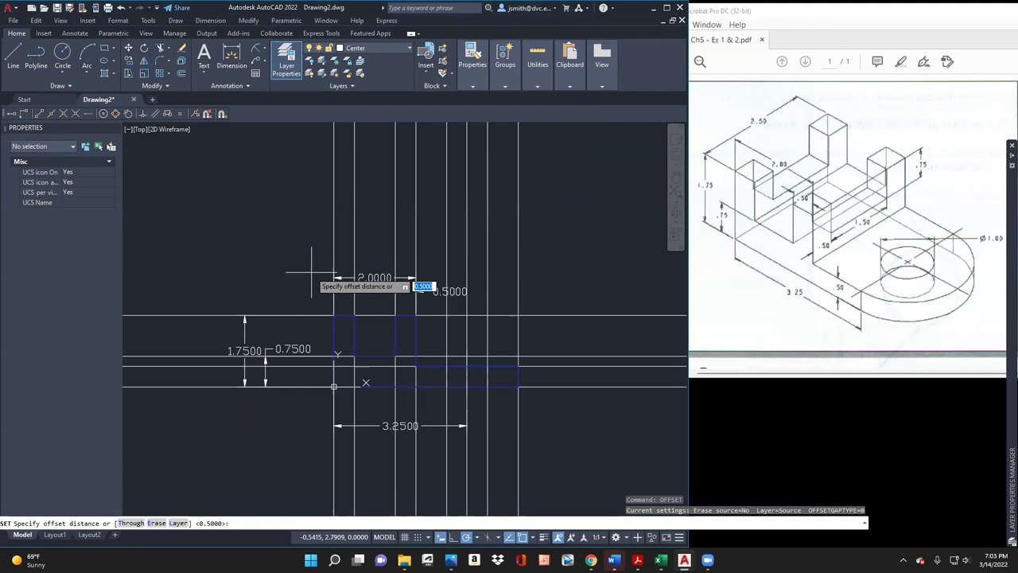
type("2")
key("Return")
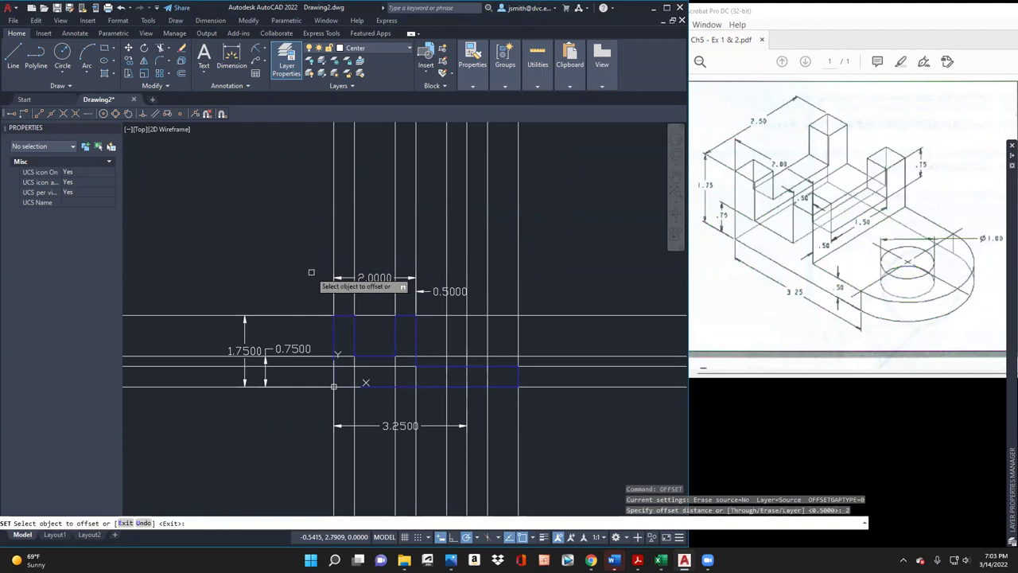
left_click(289, 313)
key("Return")
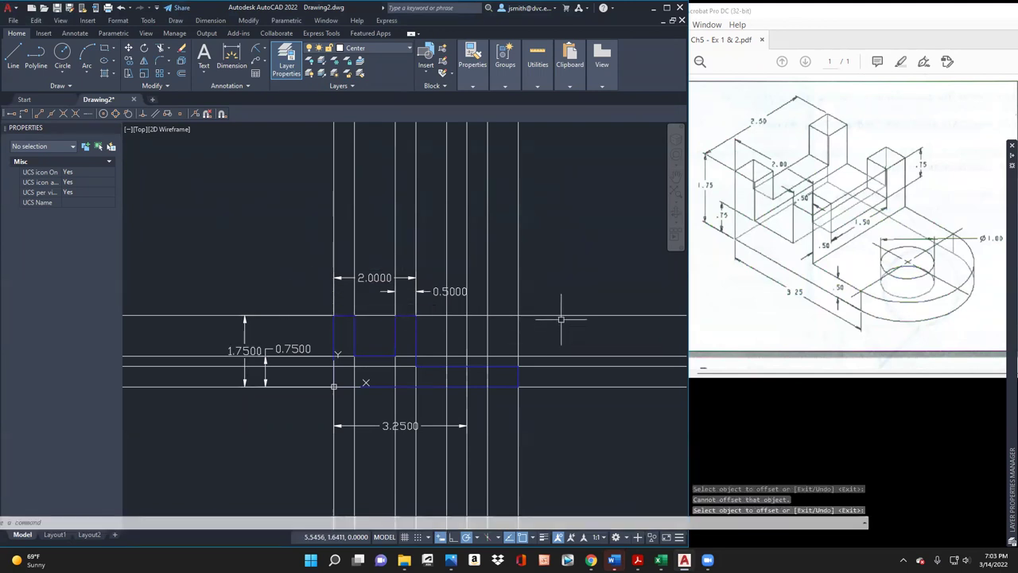
key("Return")
key("Return")
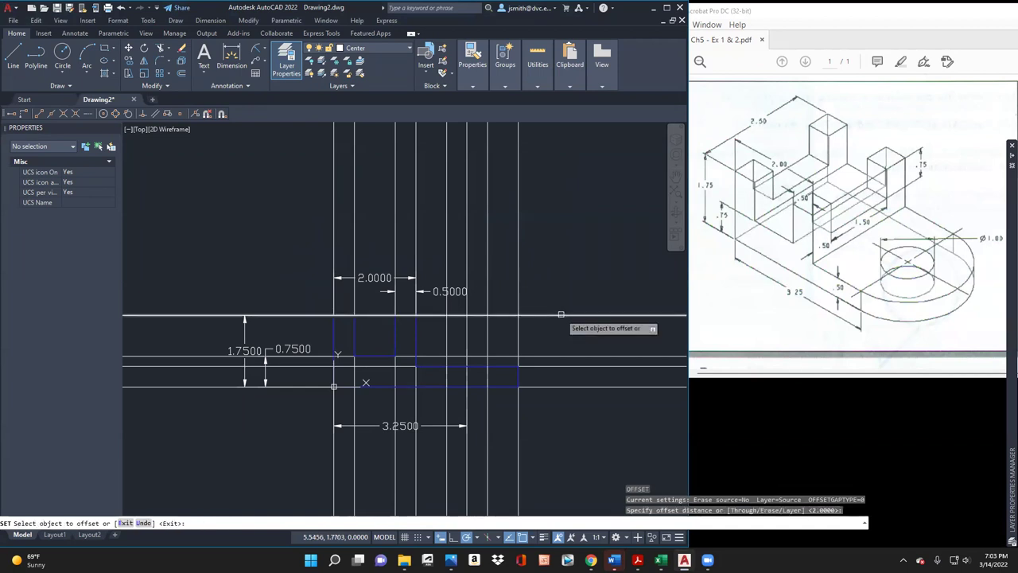
Step: Offset the horizontal construction line along the top of the front view 2.0 upward
left_click(561, 316)
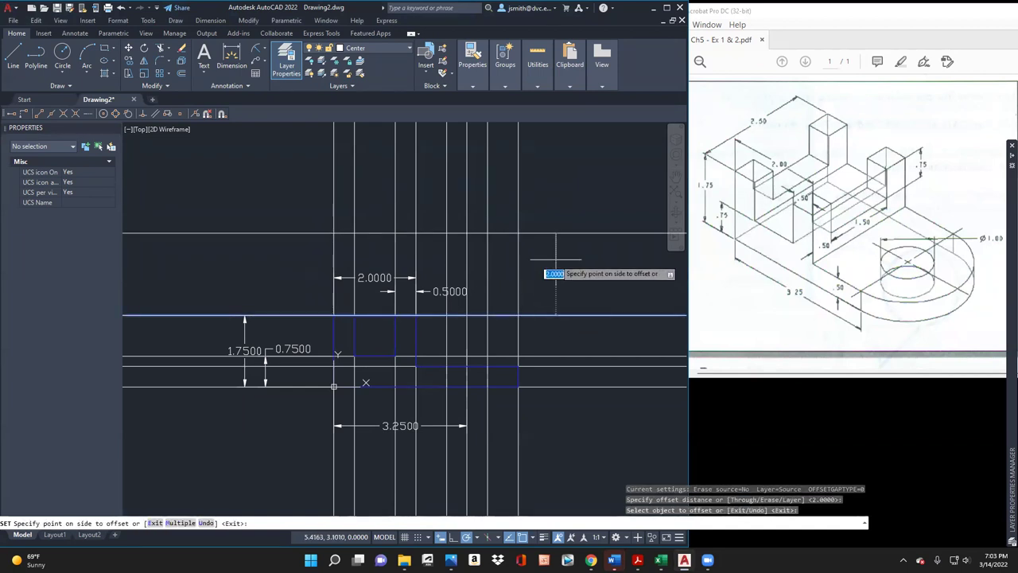
key("Escape")
key("Return")
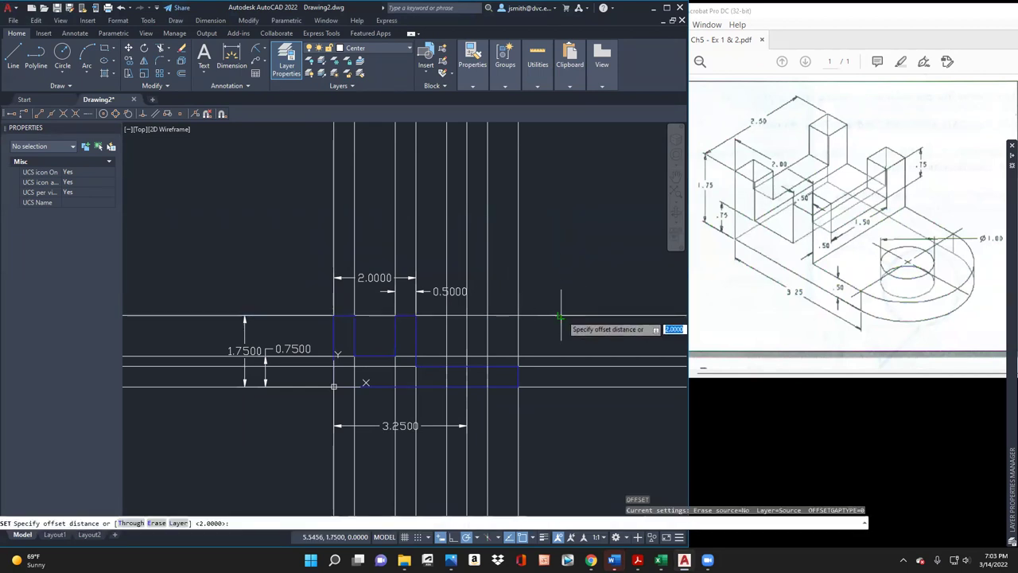
key("Return")
left_click(561, 316)
left_click(559, 249)
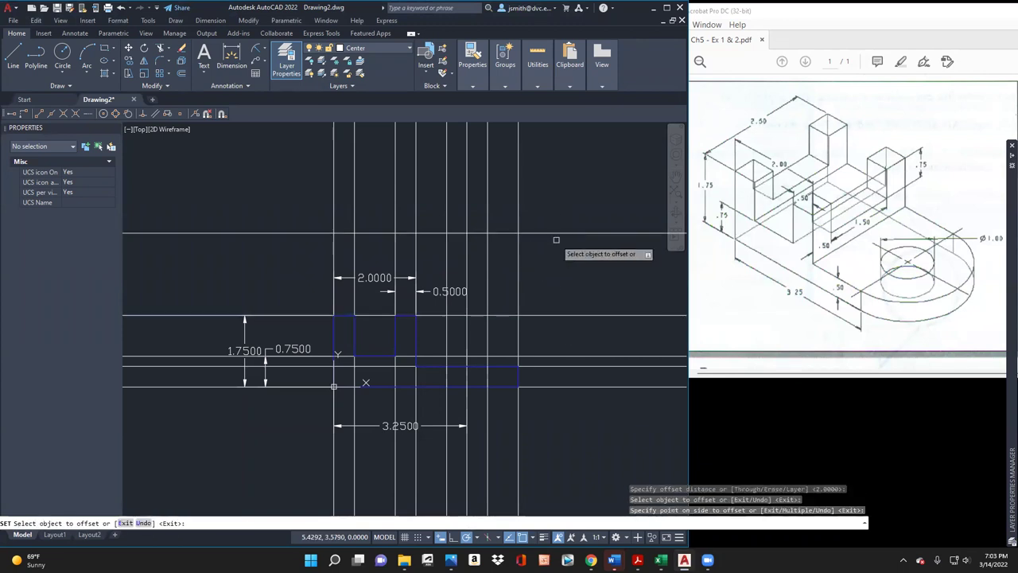
scroll(529, 295, "down", 2)
key("Return")
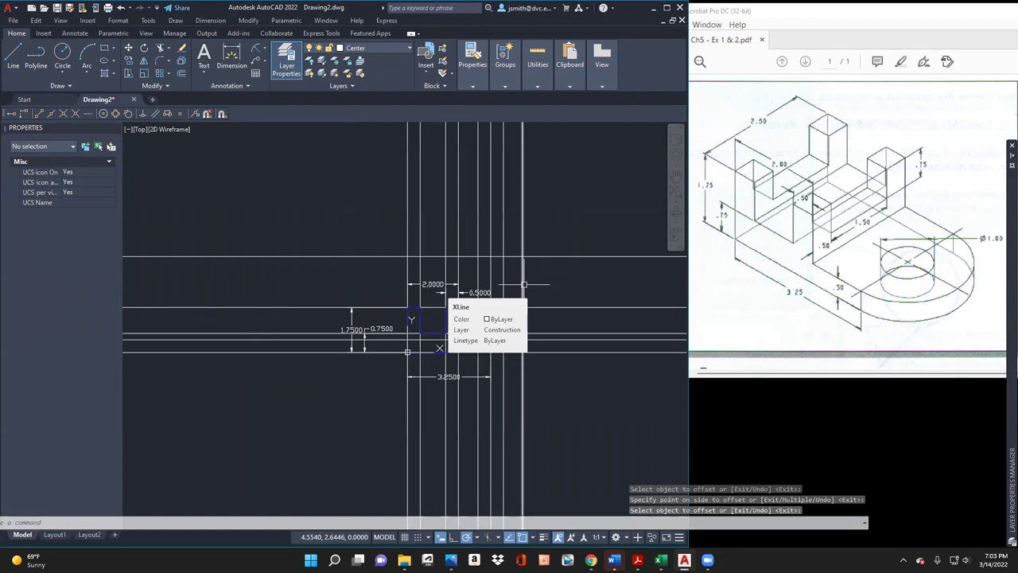
Step: Offset the vertical construction line at the front view's right end 2.0 to the right
key("Return")
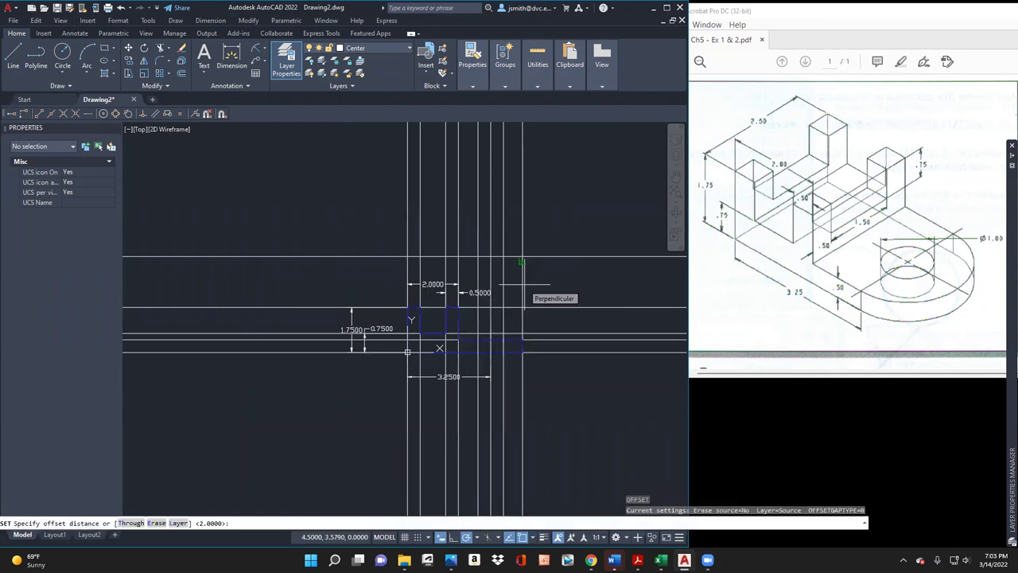
key("Return")
left_click(523, 292)
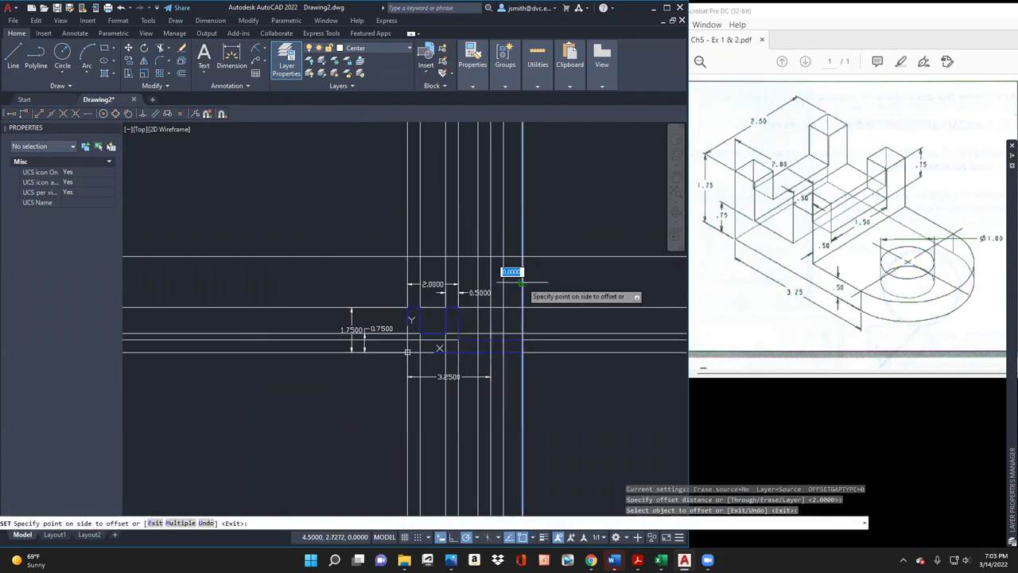
left_click(591, 291)
scroll(562, 311, "down", 2)
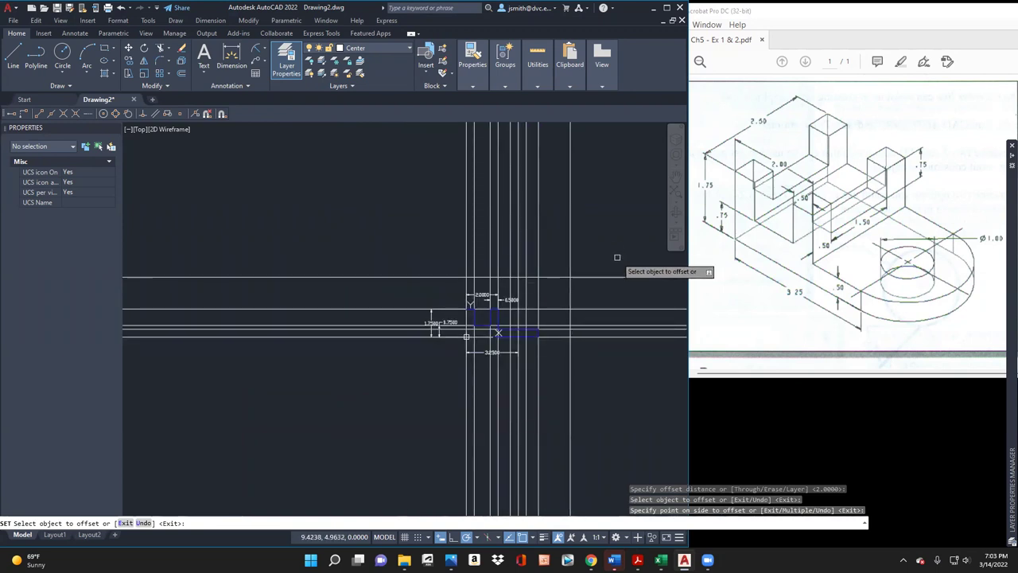
key("Return")
Step: Offset the uppermost horizontal construction line 2.5 upward to set the depth of the top view
key("Return")
key("Return")
left_click(600, 276)
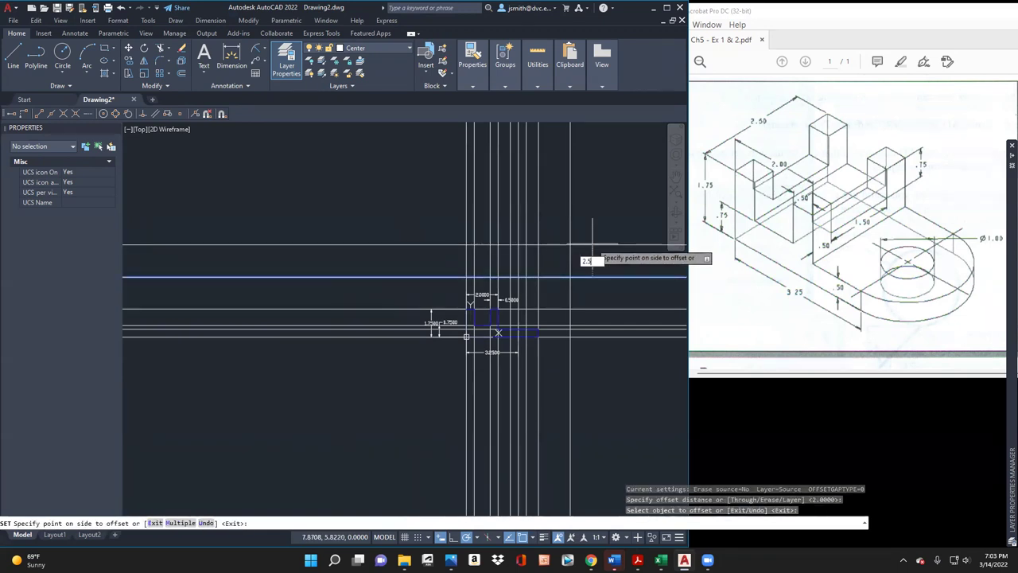
key("Return")
key("Return")
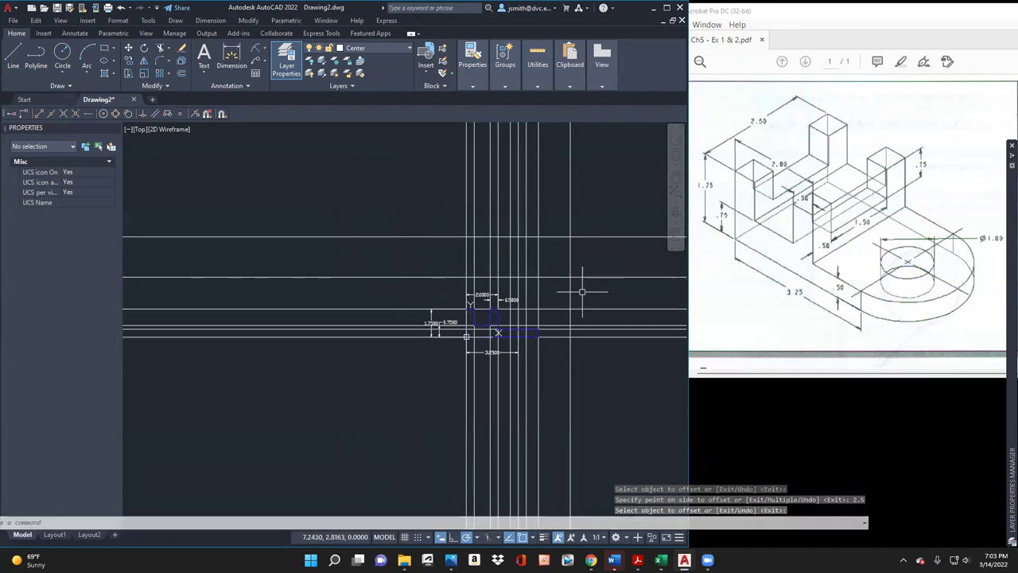
key("Return")
key("Return")
left_click(570, 294)
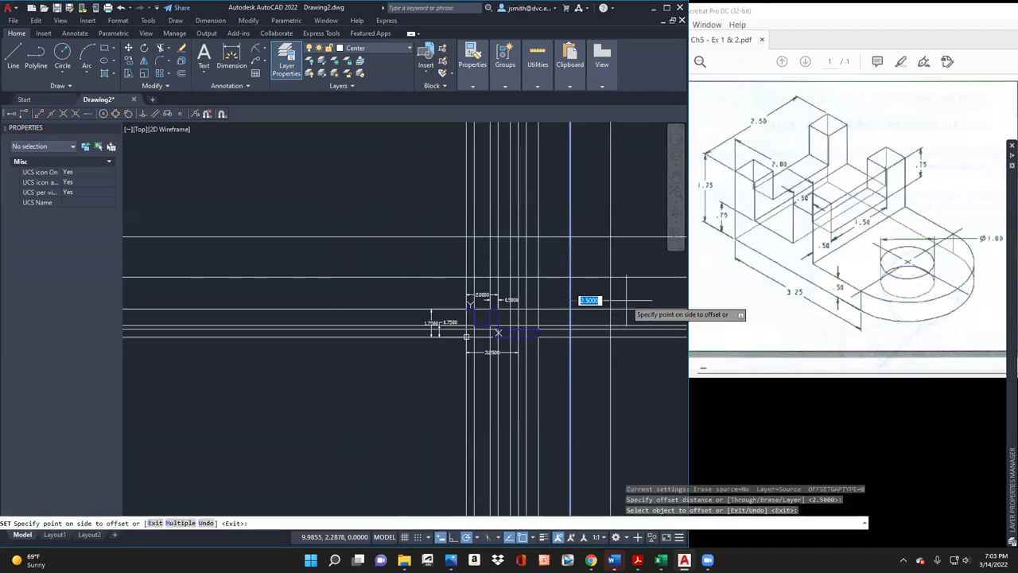
key("Return")
key("Return")
key("Return")
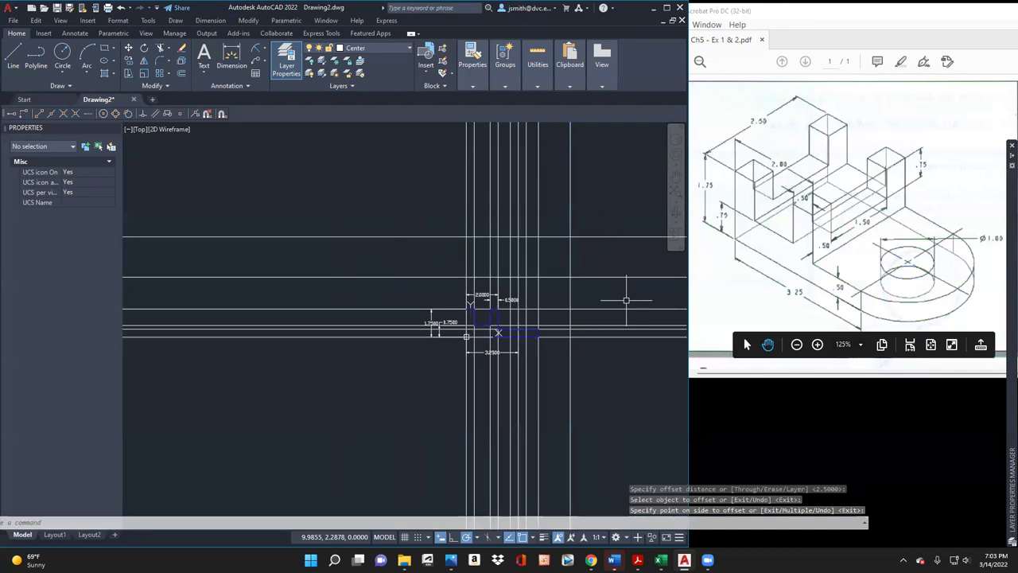
key("Return")
key("Return")
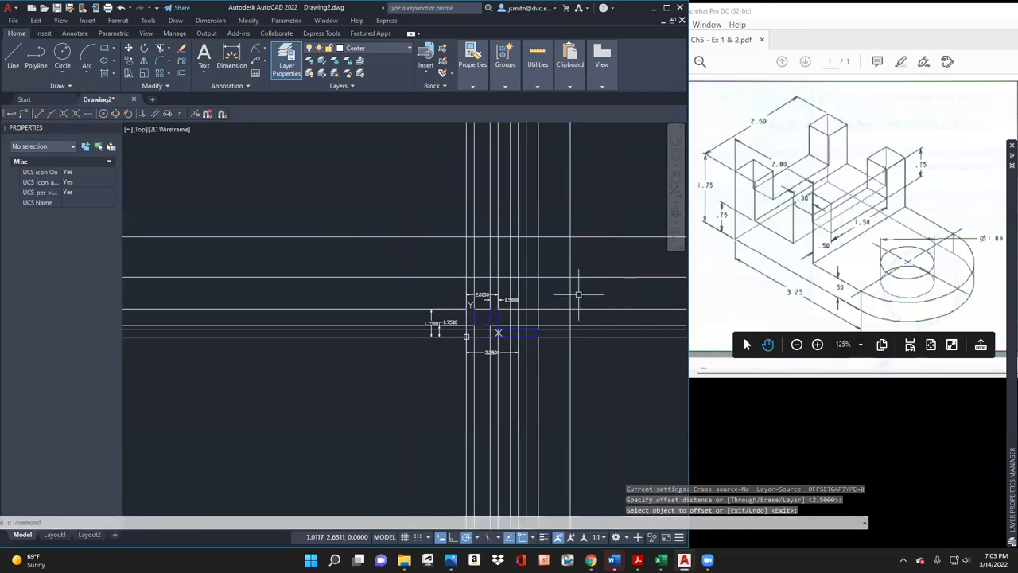
Step: Offset the rightmost vertical construction line 2.5 to the right to set the depth of the side view
key("Return")
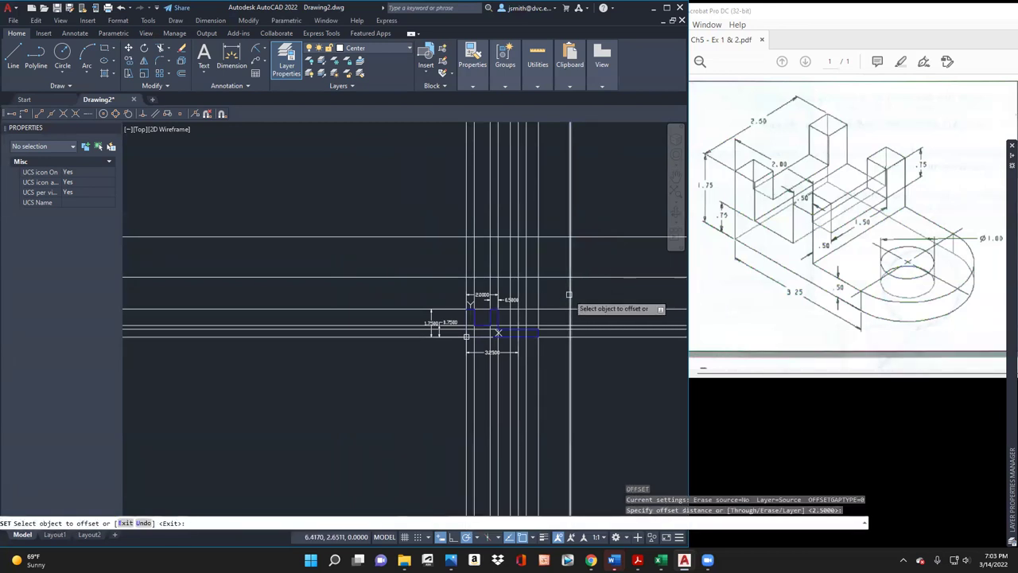
left_click(570, 294)
left_click(629, 295)
scroll(635, 345, "up", 2)
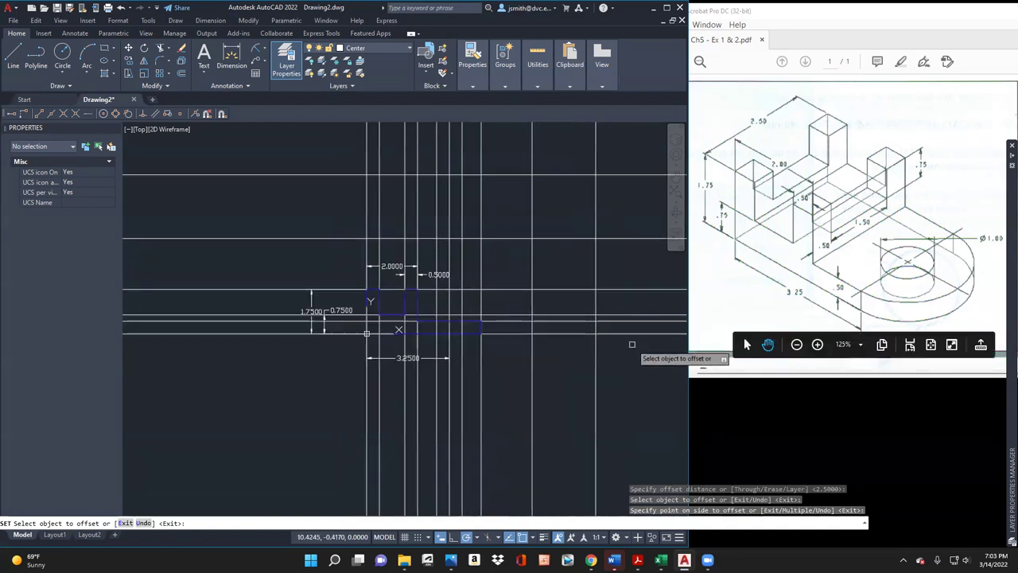
Step: Draw a 45° line from (6.5, 3.75) to (9, 6.25), joining opposite corners of the square formed by the depth construction lines
left_click(15, 57)
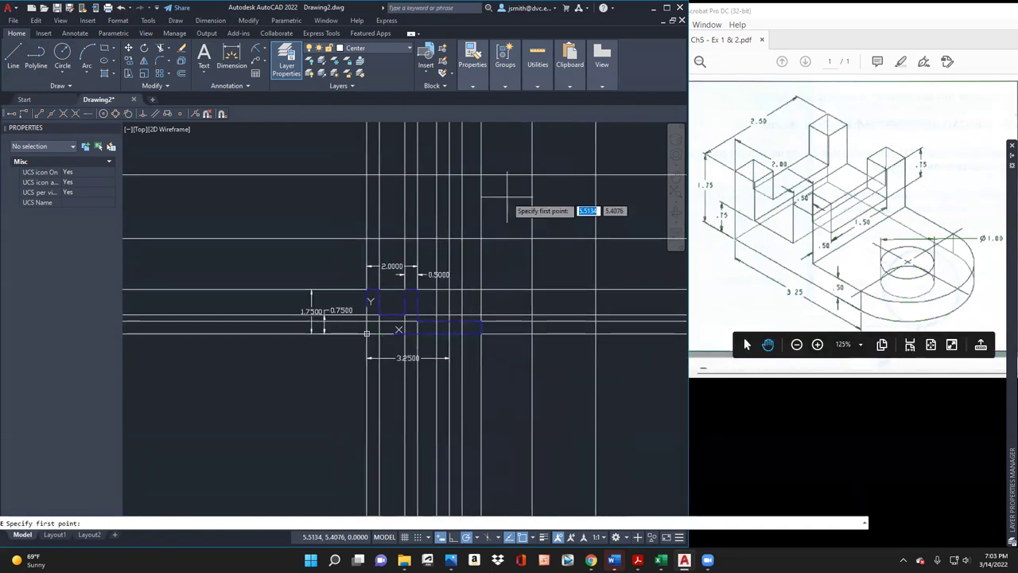
left_click(531, 238)
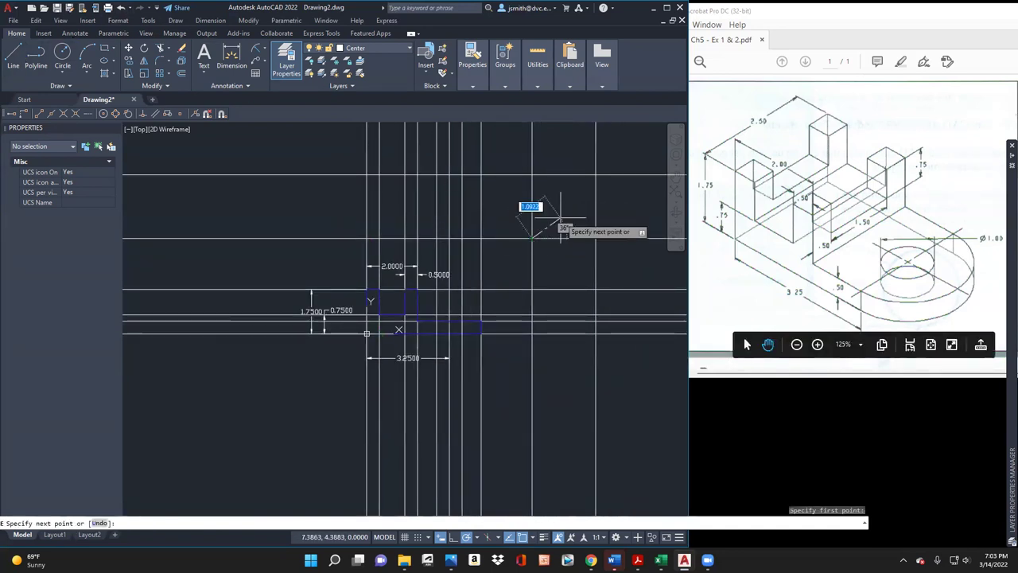
left_click(594, 174)
key("Escape")
Step: Move the diagonal 45° line to the Construction layer
left_click(585, 184)
right_click(583, 193)
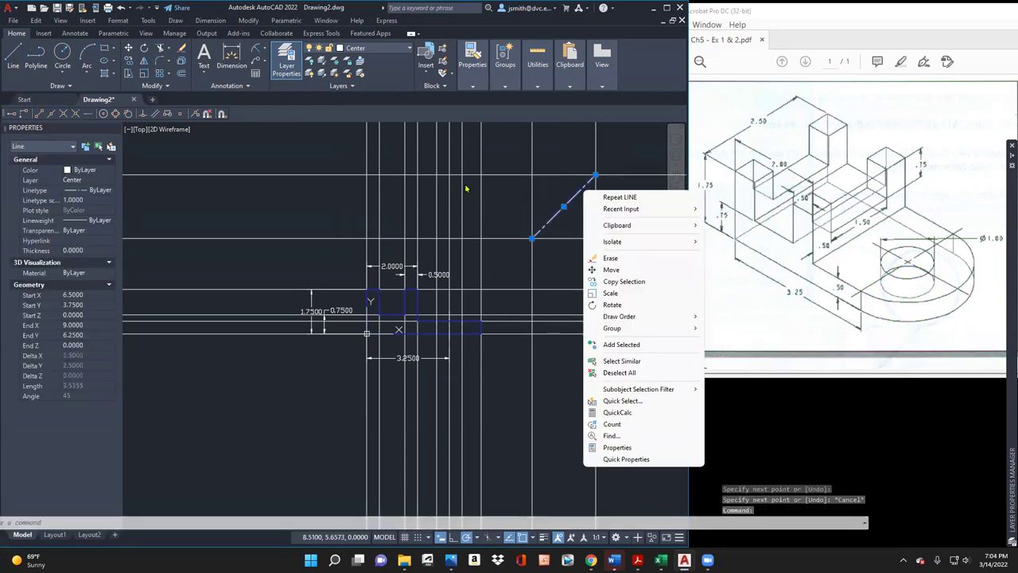
left_click(96, 183)
left_click(96, 182)
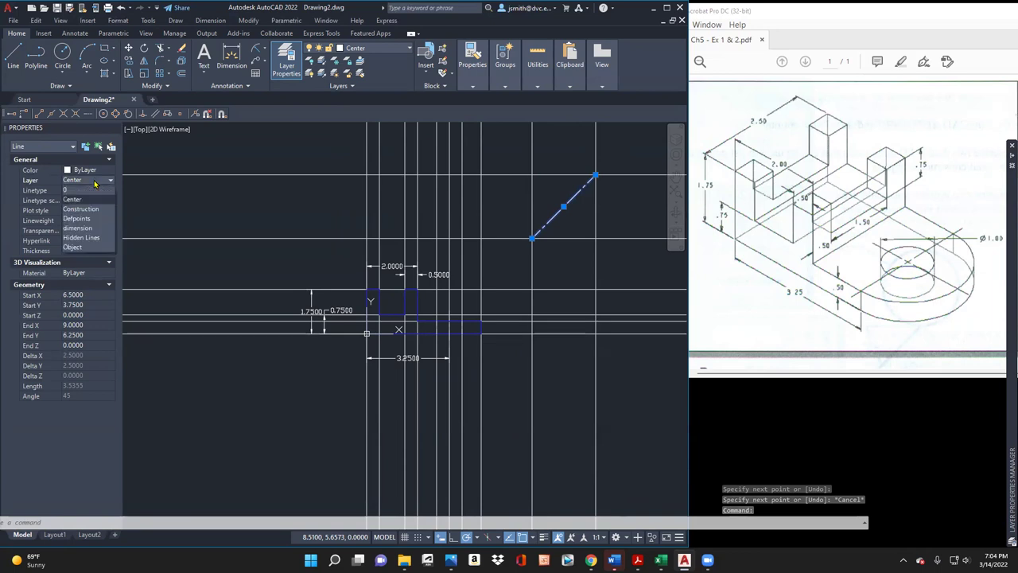
left_click(102, 212)
key("Escape")
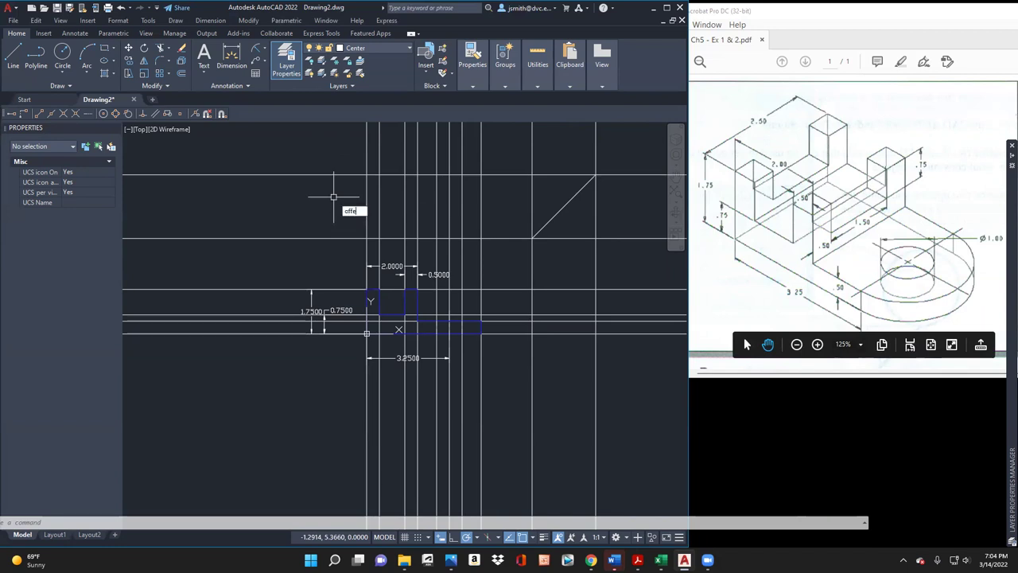
Step: Offset the top view's lower horizontal construction line 0.5 upward
type("t t")
key("Return")
key("Return")
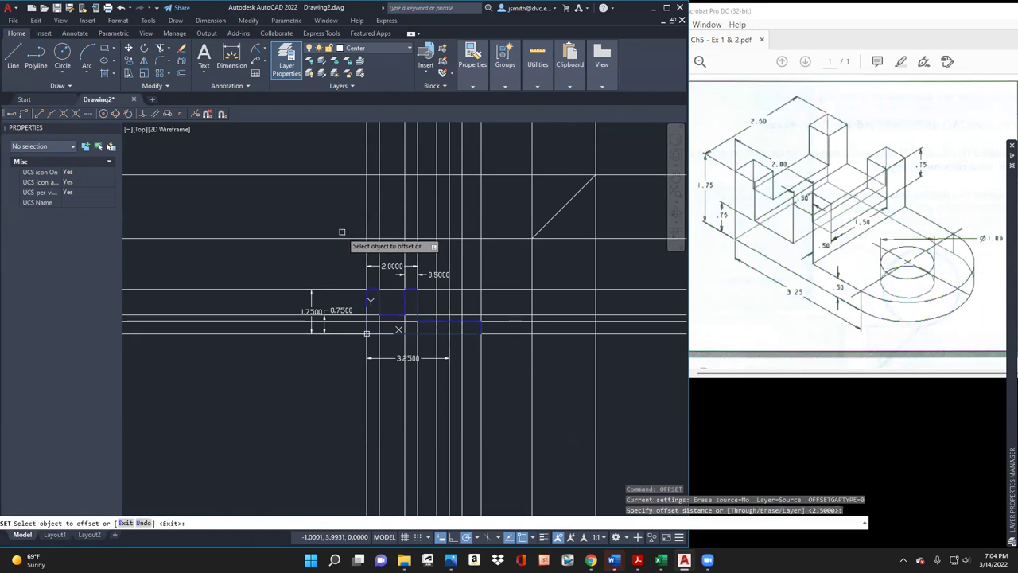
left_click(350, 237)
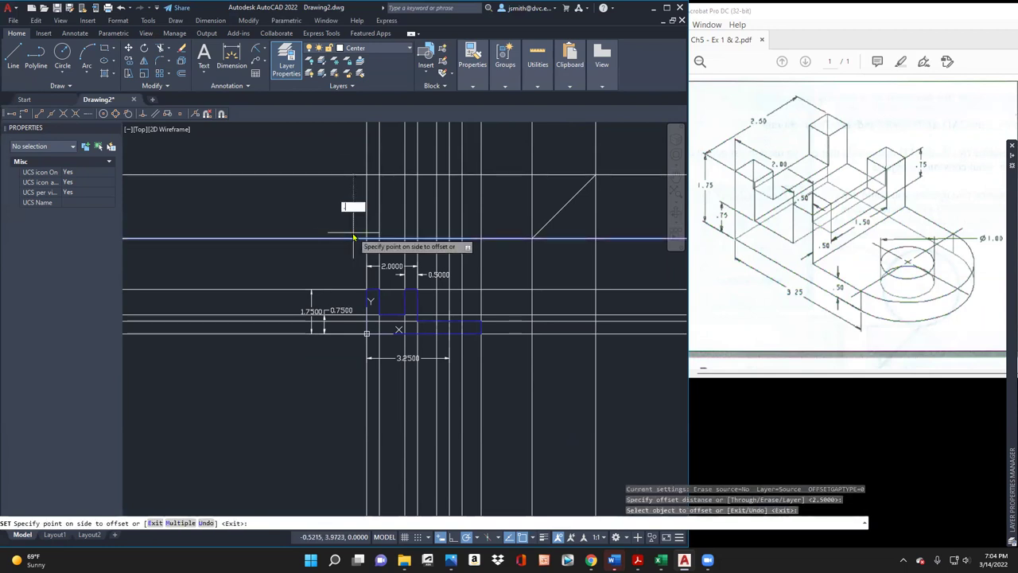
key("Return")
scroll(544, 230, "up", 2)
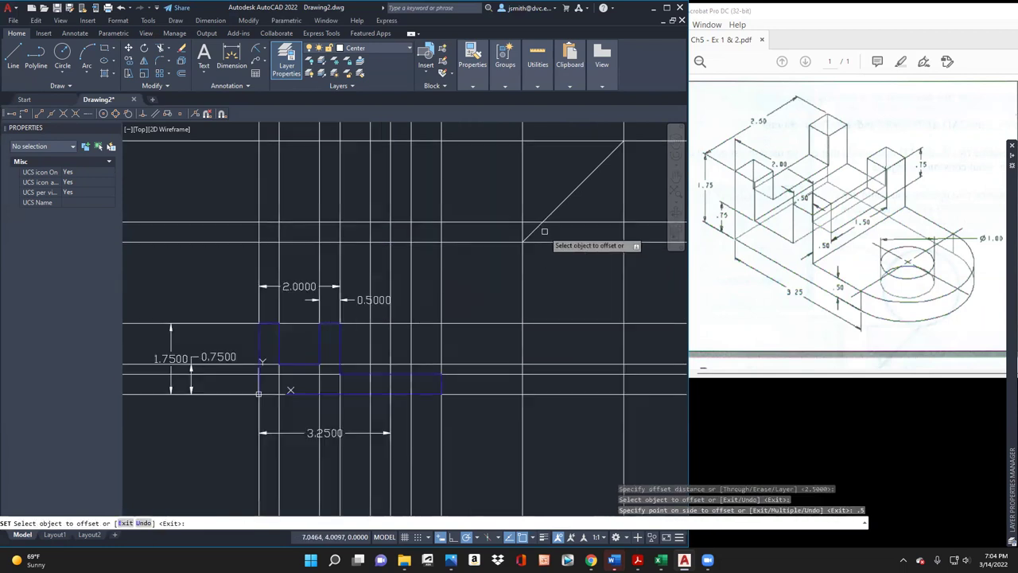
scroll(543, 231, "down", 1)
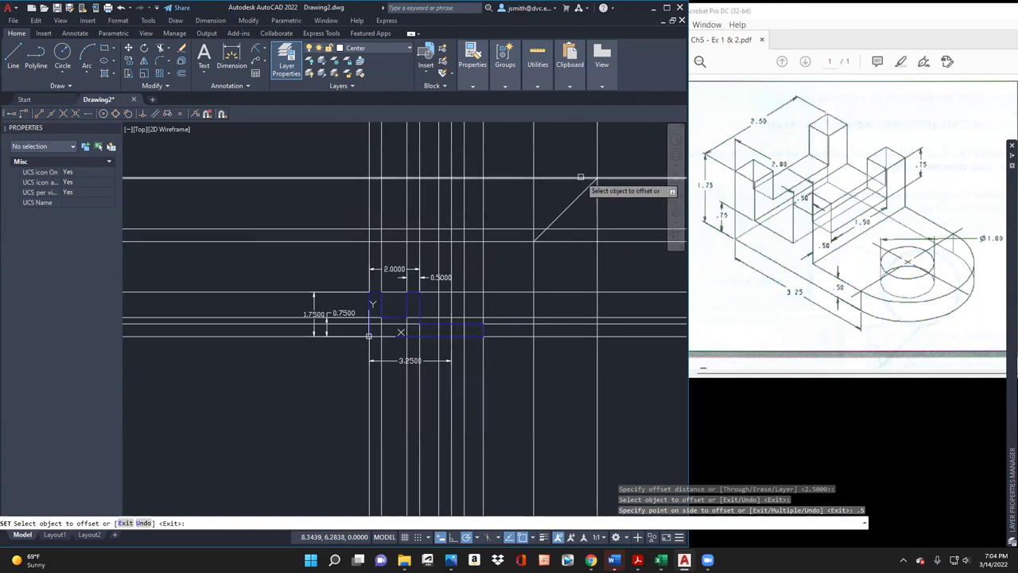
key("Return")
Step: Offset the top view's uppermost horizontal construction line 0.5 downward
key("Return")
key("Return")
left_click(518, 180)
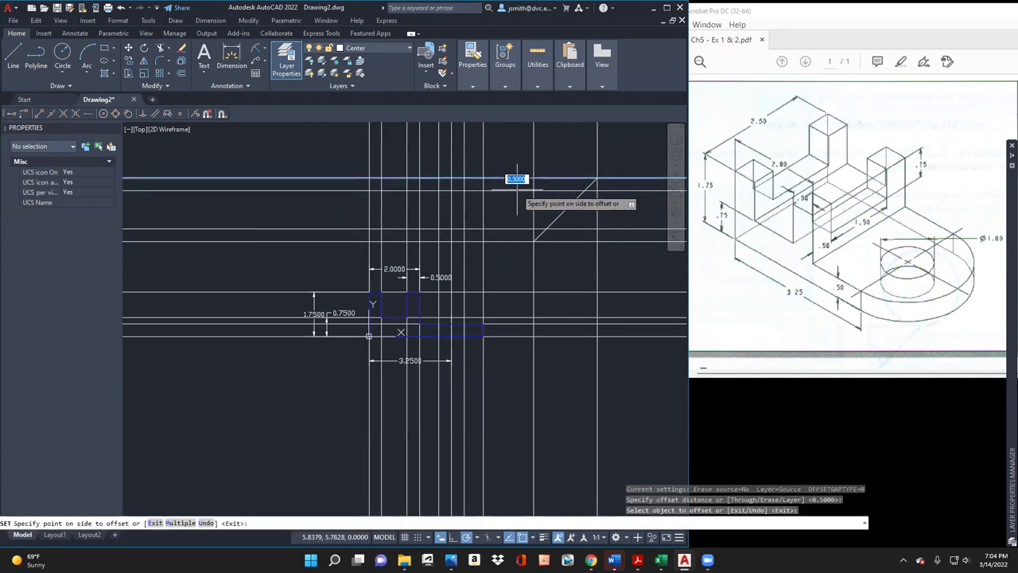
left_click(516, 191)
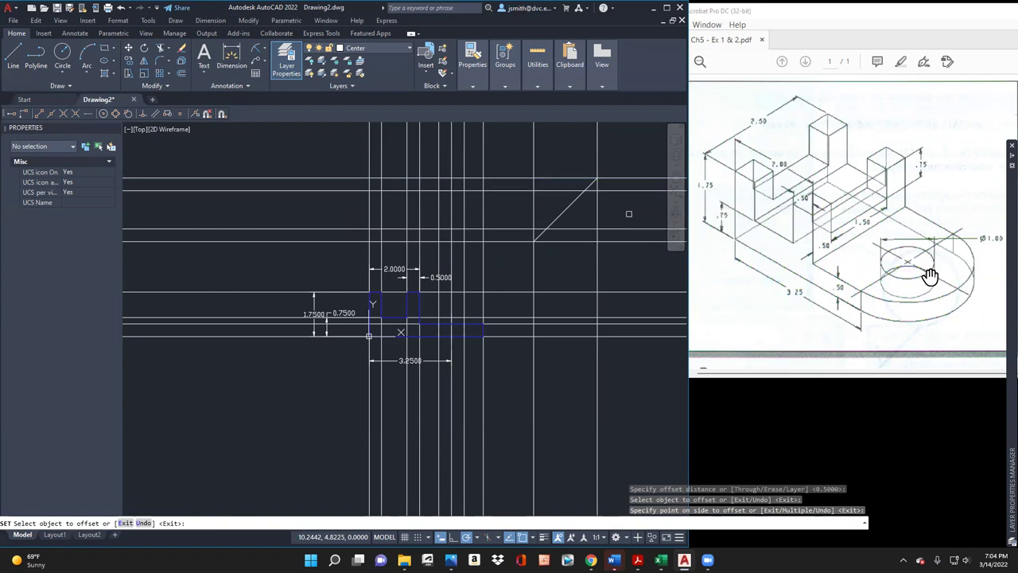
key("Return")
Step: Offset the second horizontal construction line from the top of the top view 0.75 downward
key("Return")
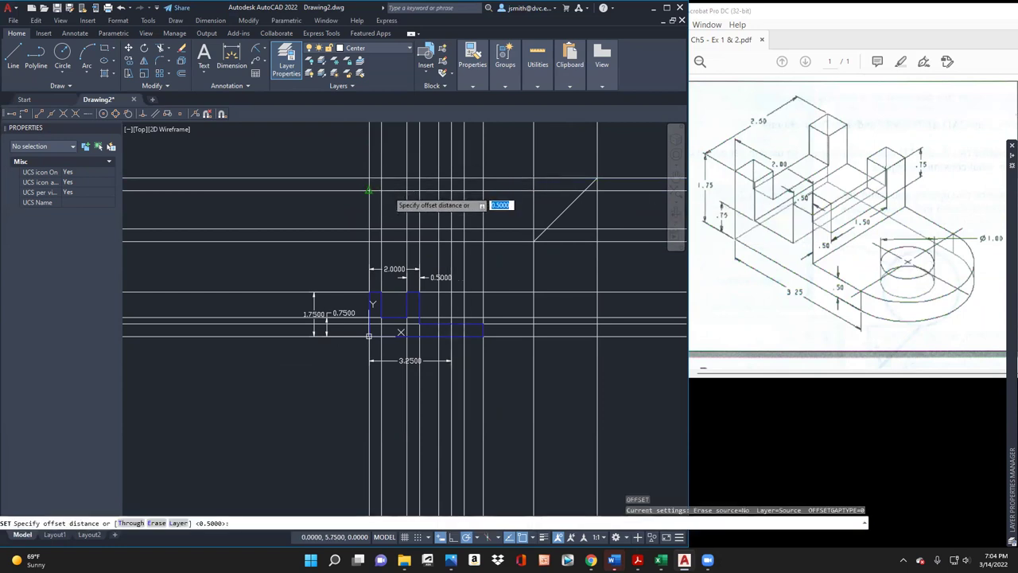
key("Return")
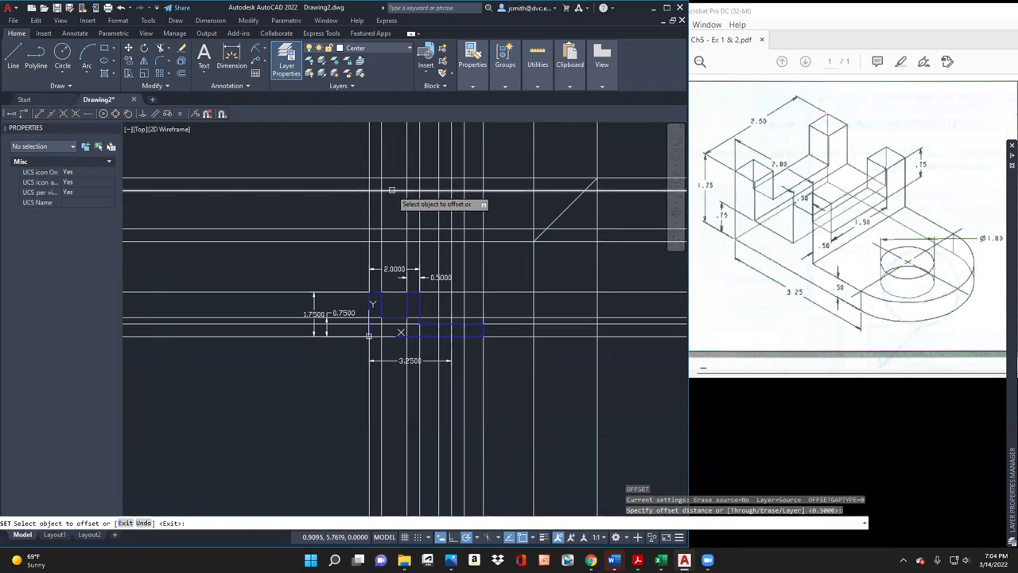
left_click(391, 190)
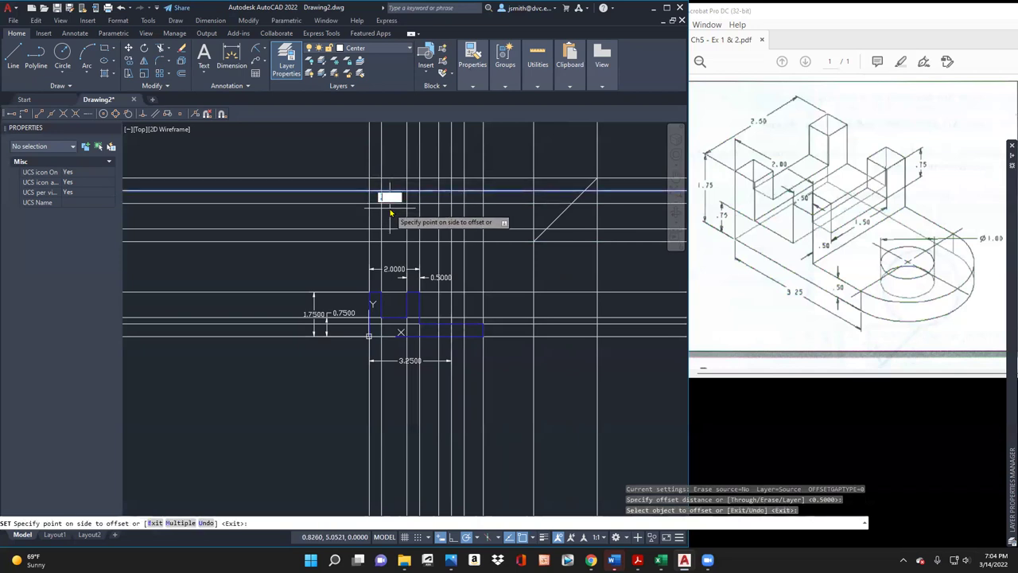
key("Return")
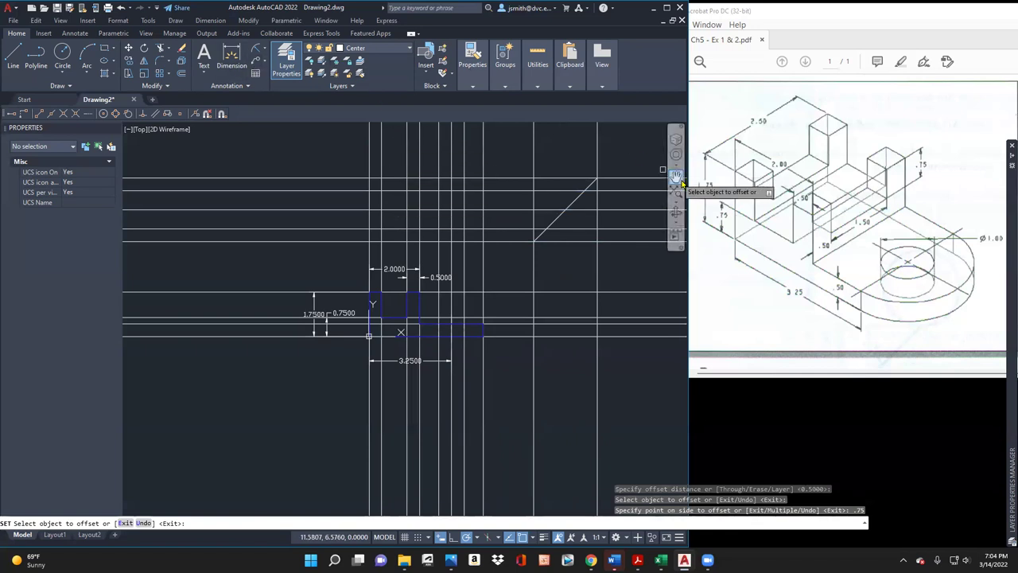
Step: Make the dimension layer current
mouse_move(1006, 447)
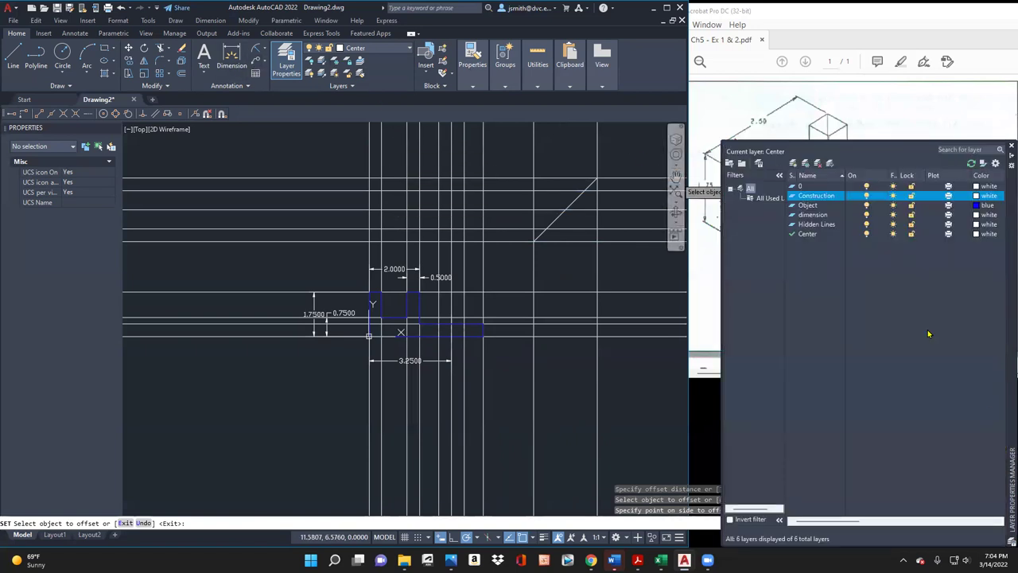
left_click(827, 213)
left_click(829, 163)
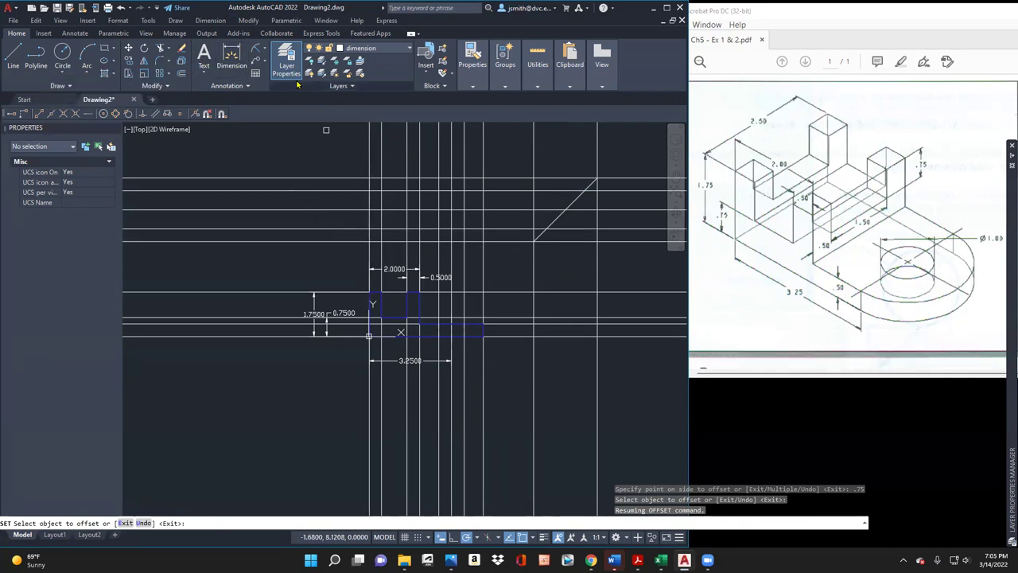
left_click(368, 241)
key("Escape")
key("Escape")
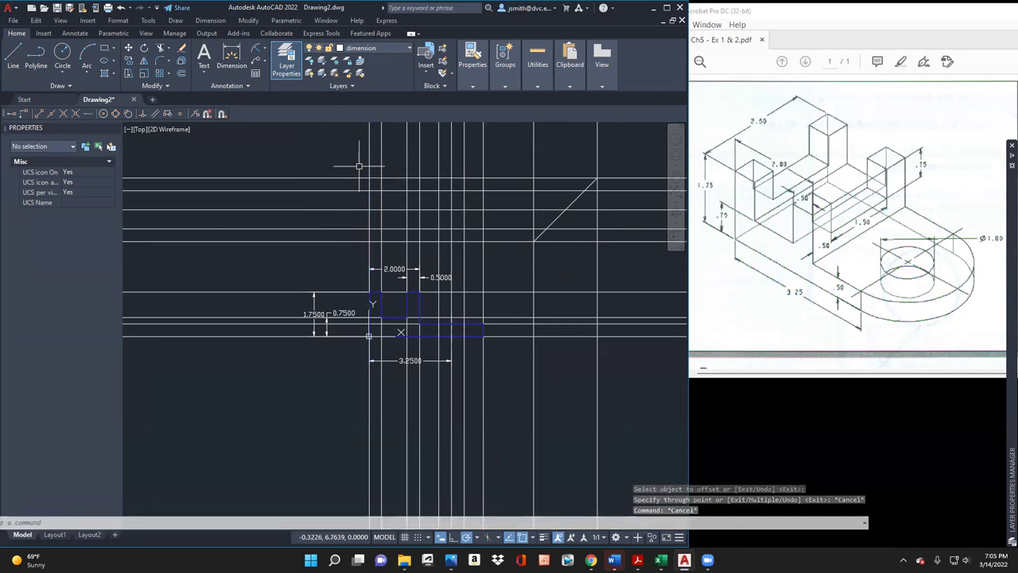
key("Return")
key("Return")
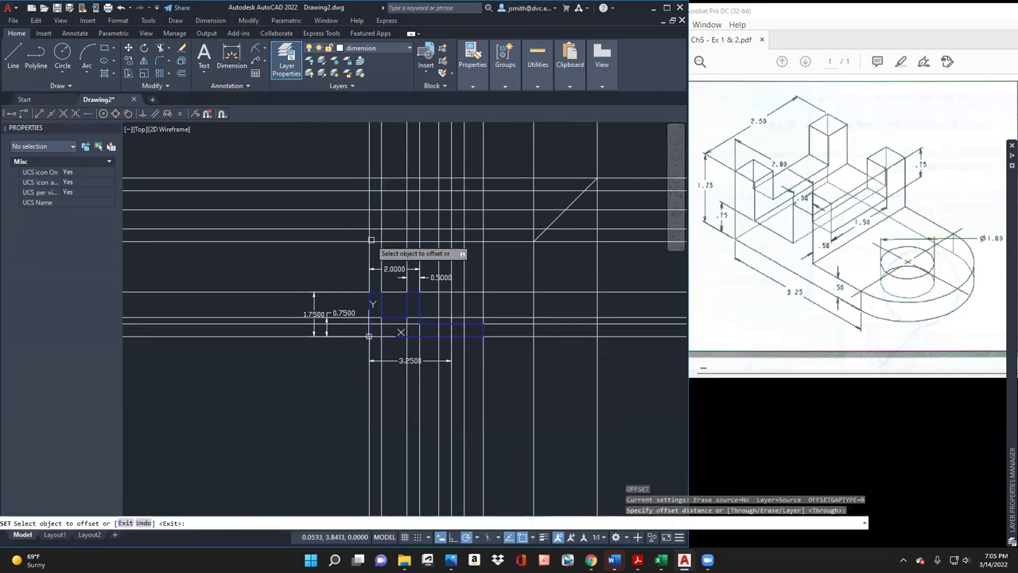
key("Return")
key("Return")
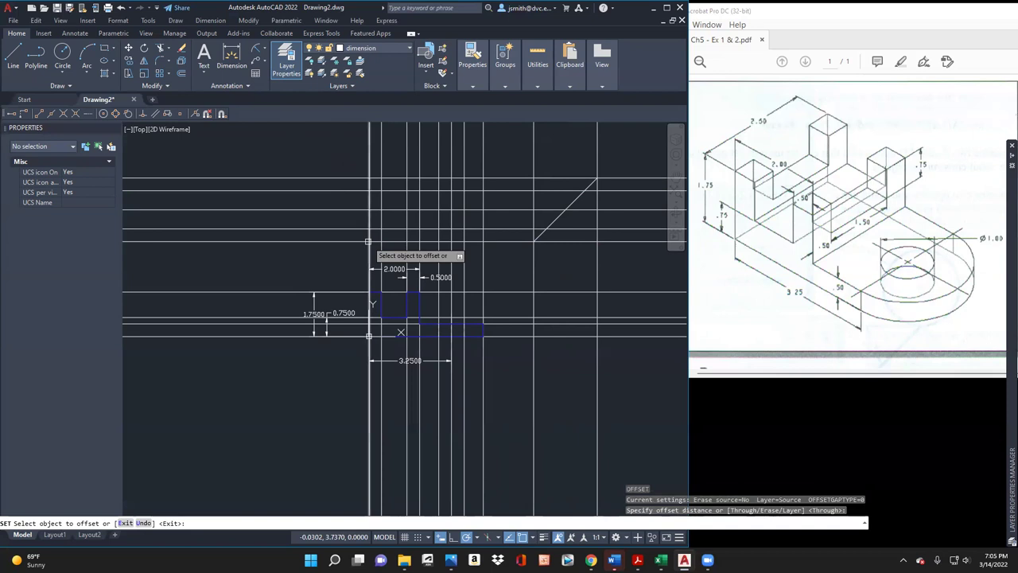
key("Escape")
key("Escape")
key("Escape")
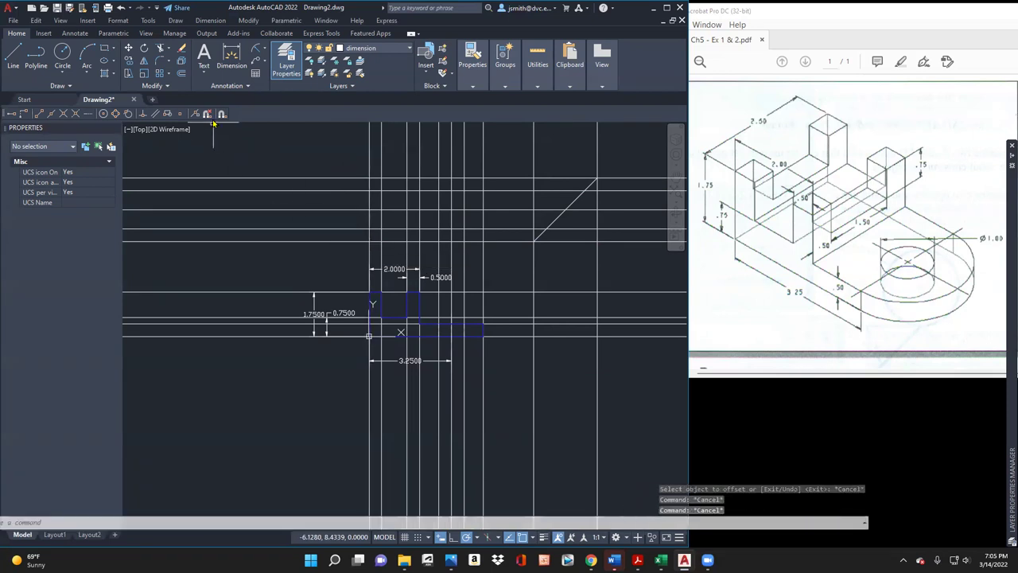
Step: Add a linear dimension for the top view's overall depth, between its lowest and uppermost horizontal construction lines, placed left of the view
left_click(234, 67)
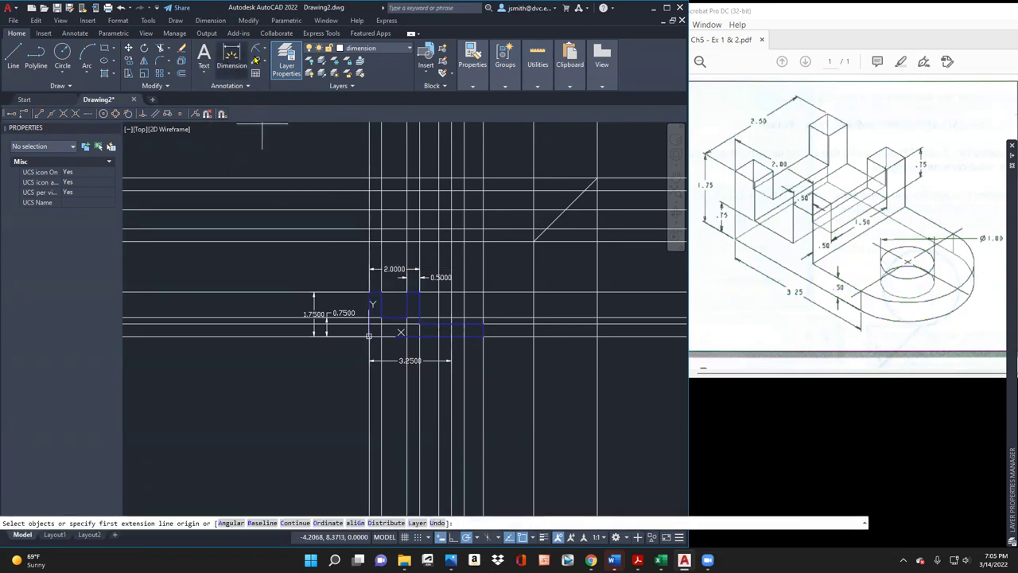
left_click(266, 51)
left_click(239, 75)
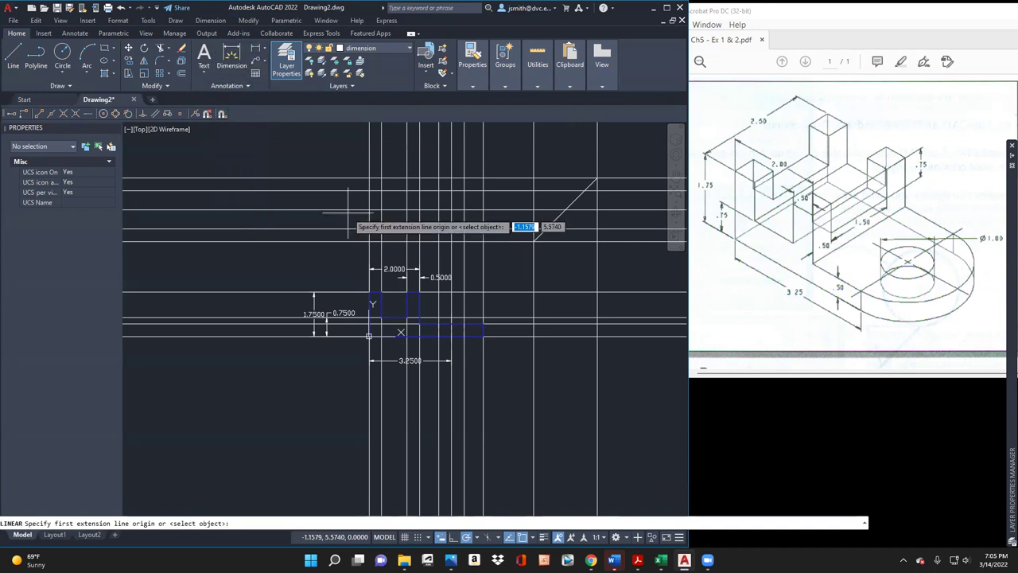
left_click(368, 242)
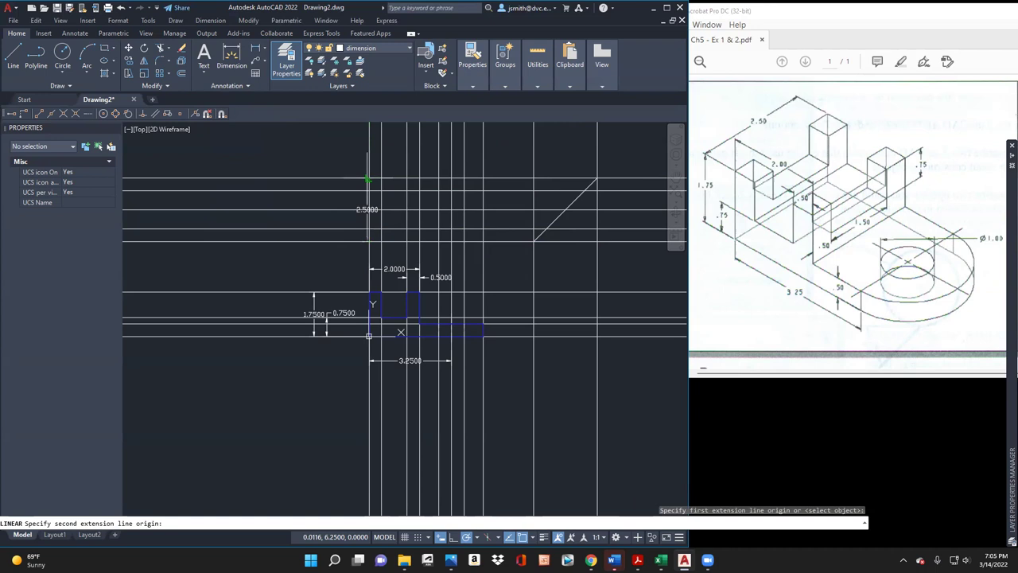
left_click(368, 179)
left_click(314, 188)
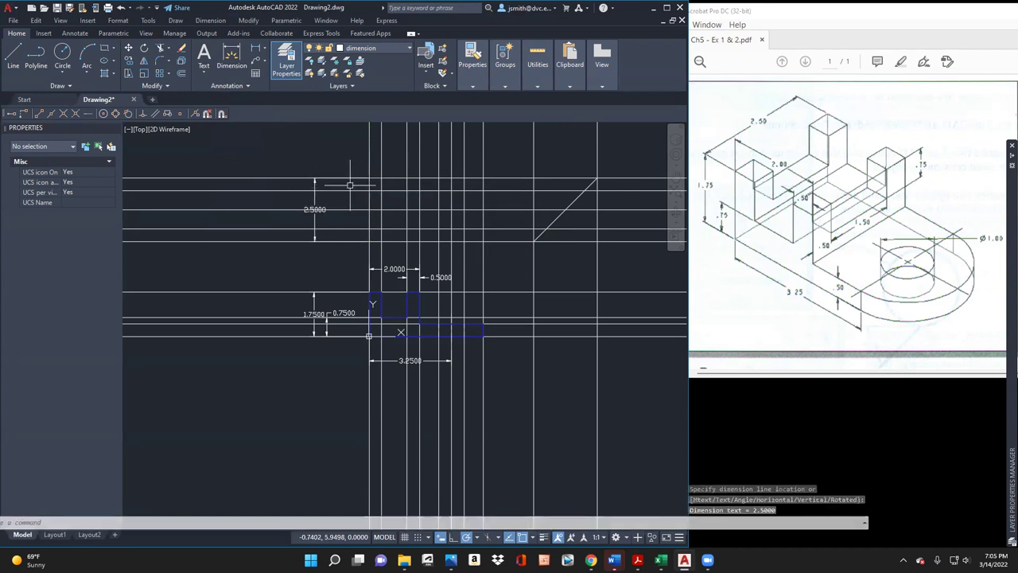
Step: Dimension the distance between the top view's two uppermost horizontal construction lines, placing it inside the overall depth dimension
key("Return")
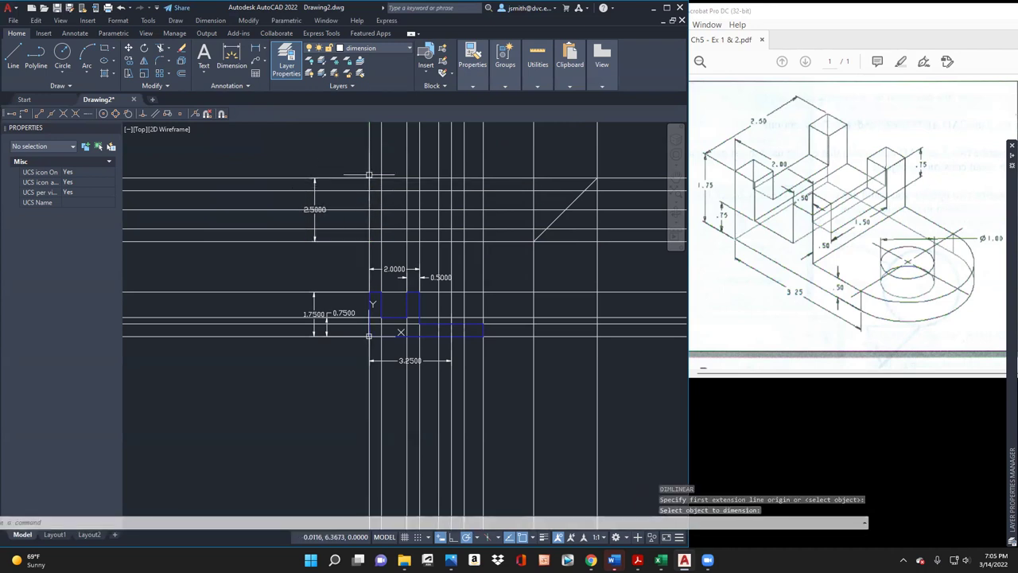
left_click(368, 178)
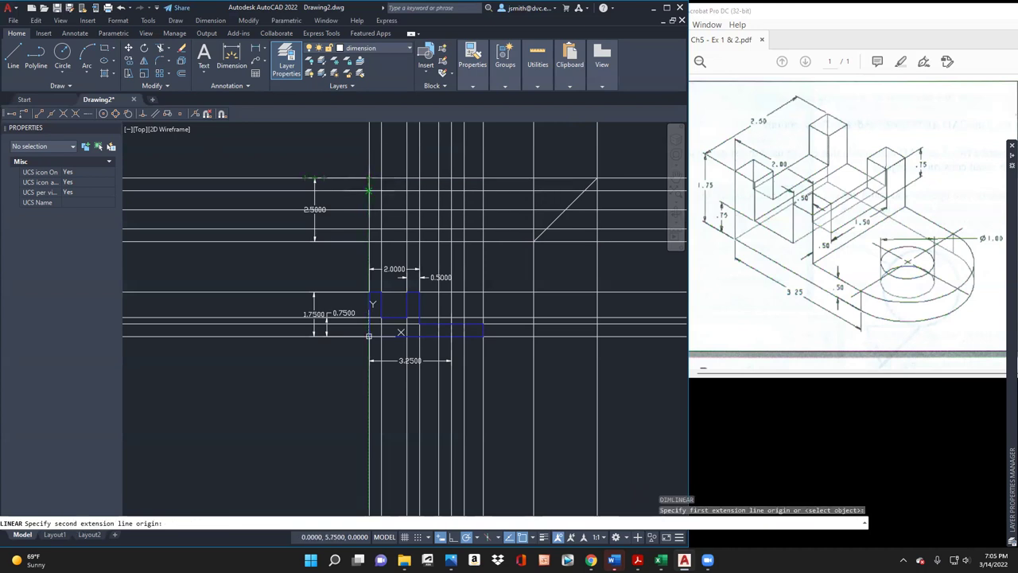
left_click(368, 191)
left_click(350, 194)
Step: Dimension the distance between the top view's second and fourth horizontal construction lines, aligned under the small upper dimension
key("Return")
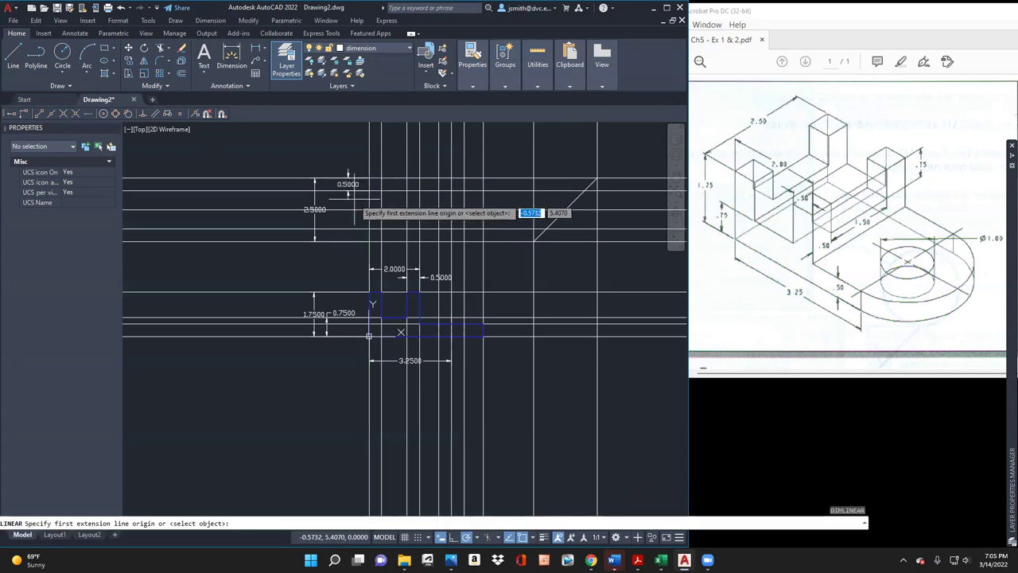
key("Escape")
key("Return")
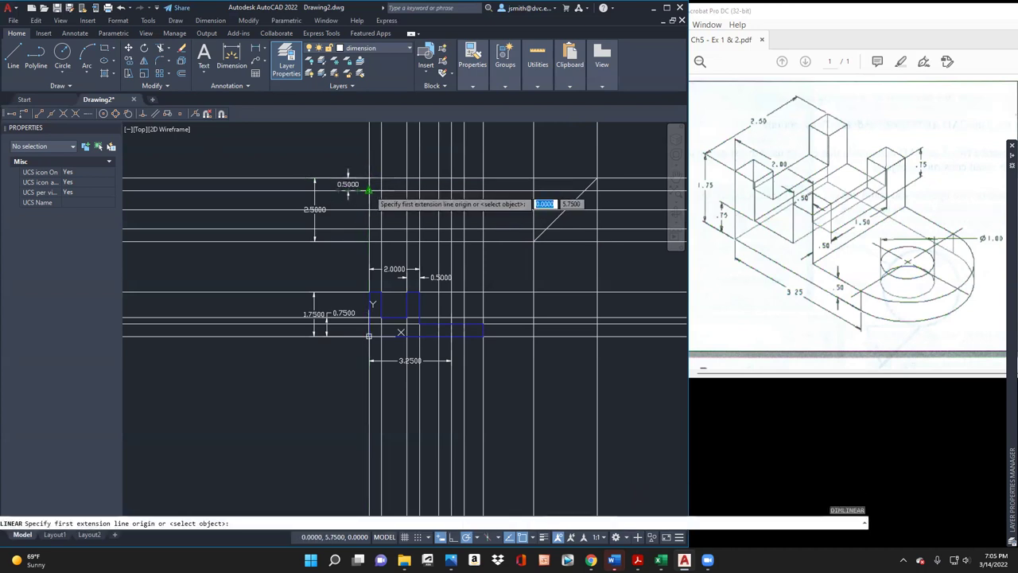
left_click(368, 191)
left_click(368, 228)
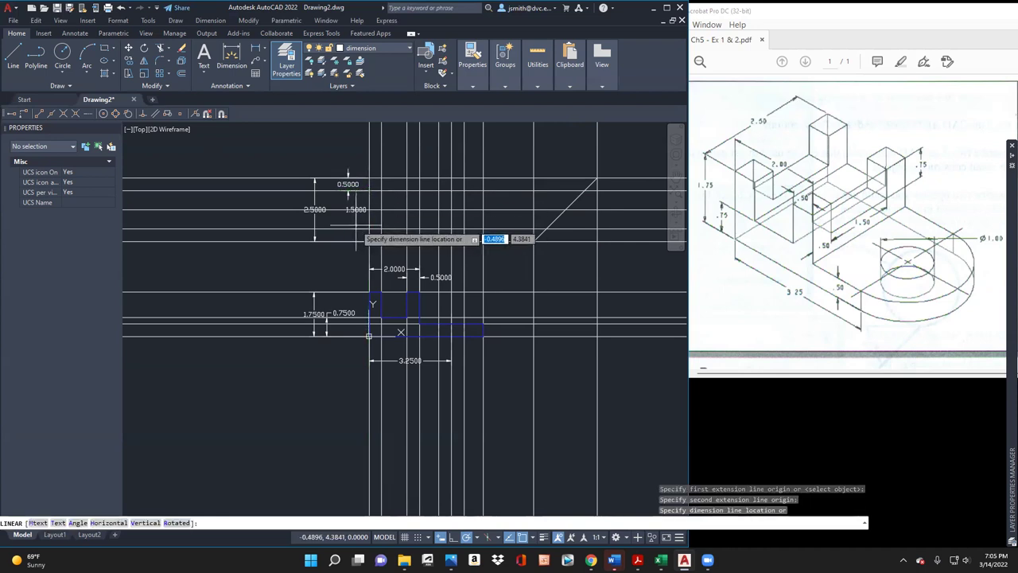
left_click(347, 190)
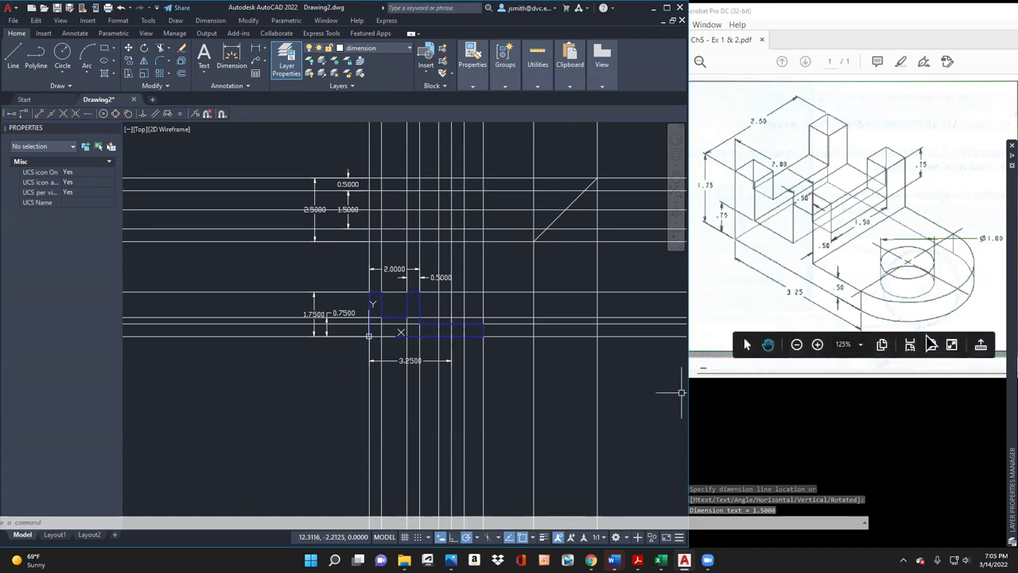
Step: Make the Construction layer current
mouse_move(1002, 333)
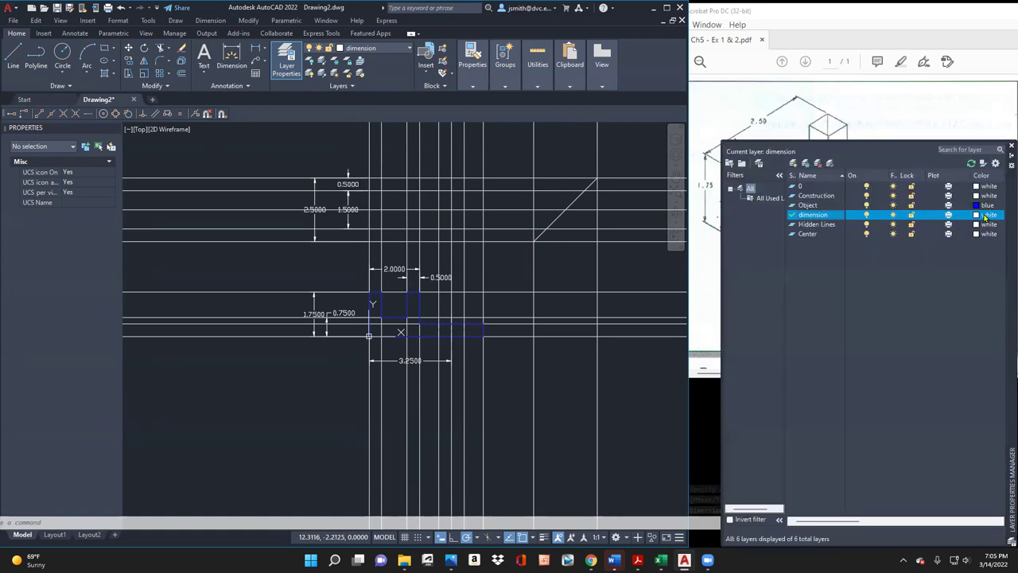
left_click(819, 194)
left_click(829, 164)
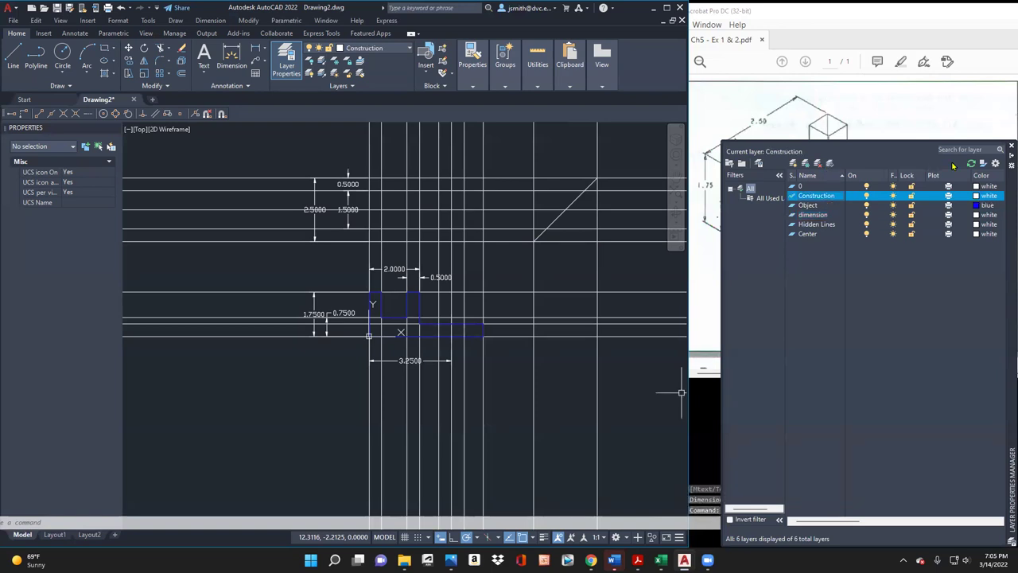
left_click(1003, 161)
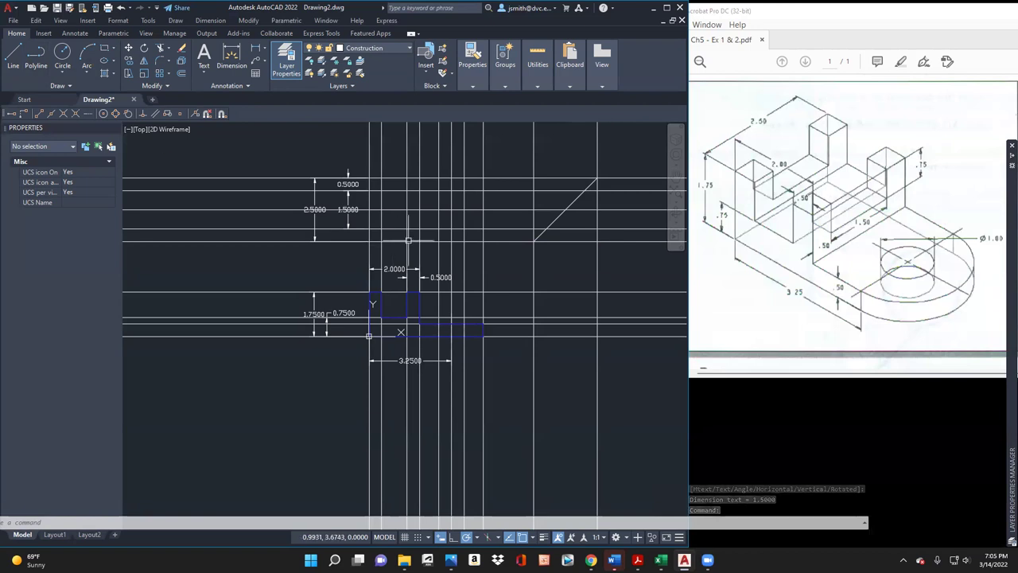
scroll(480, 182, "up", 2)
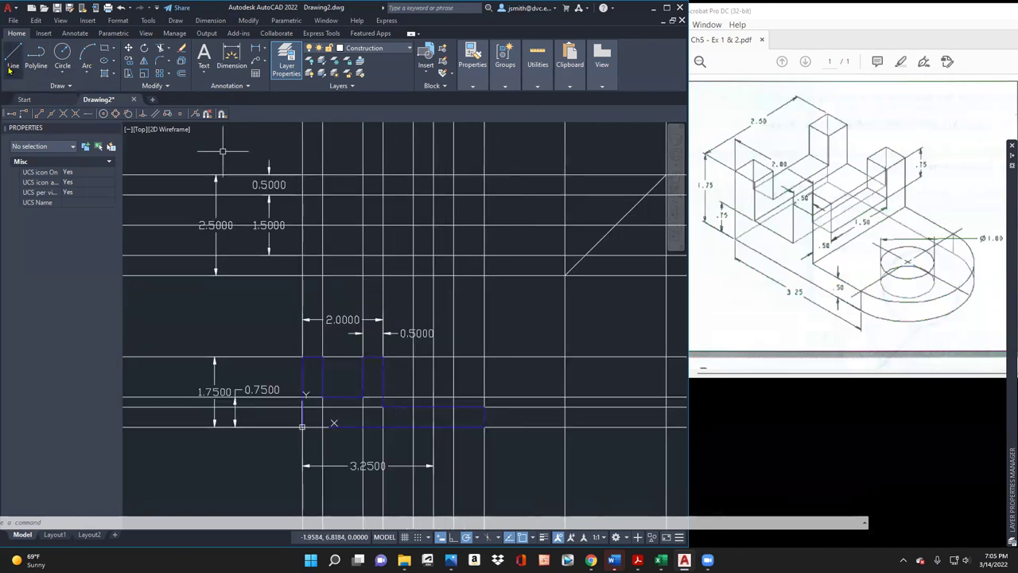
left_click(109, 48)
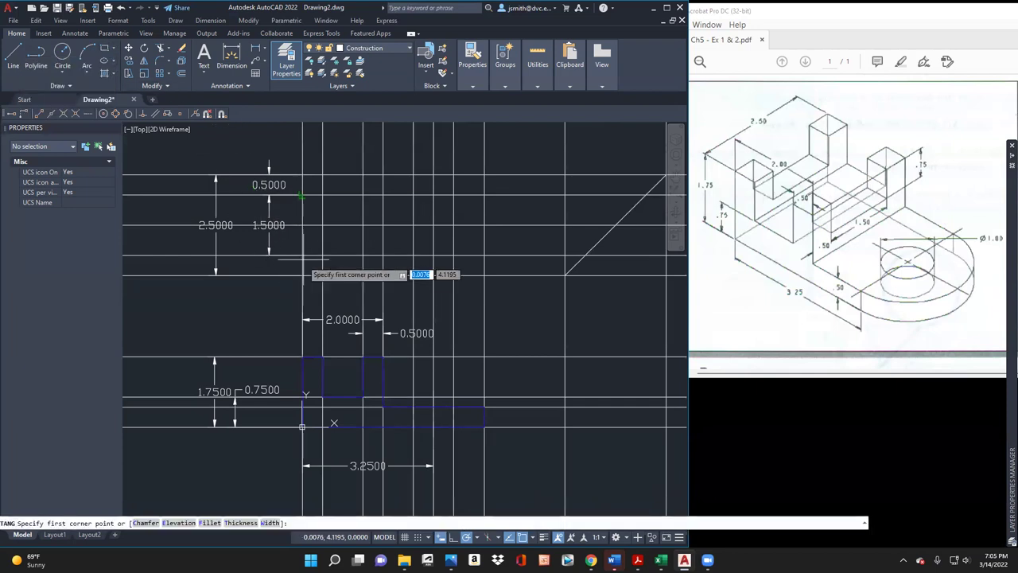
left_click(302, 174)
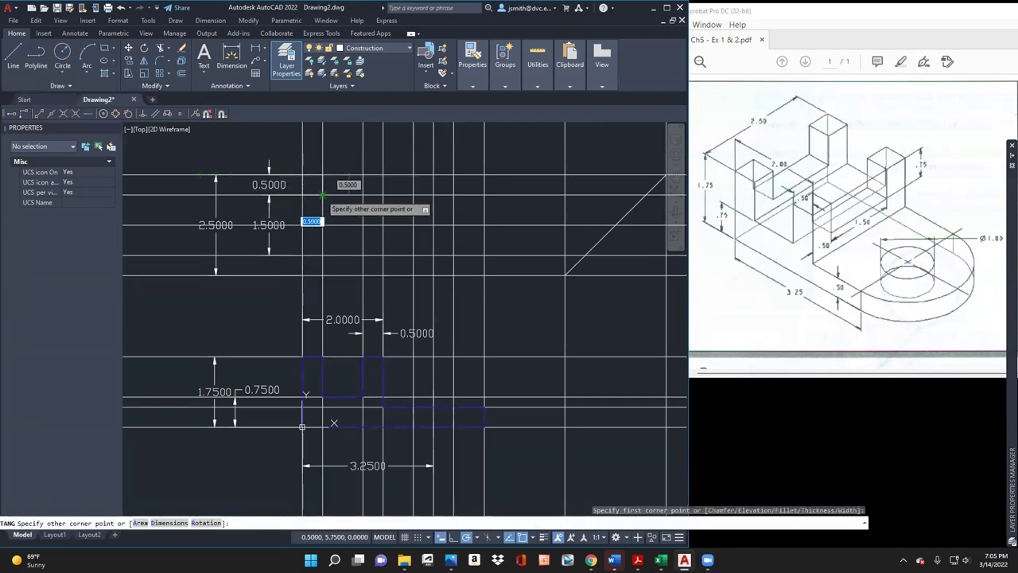
key("Escape")
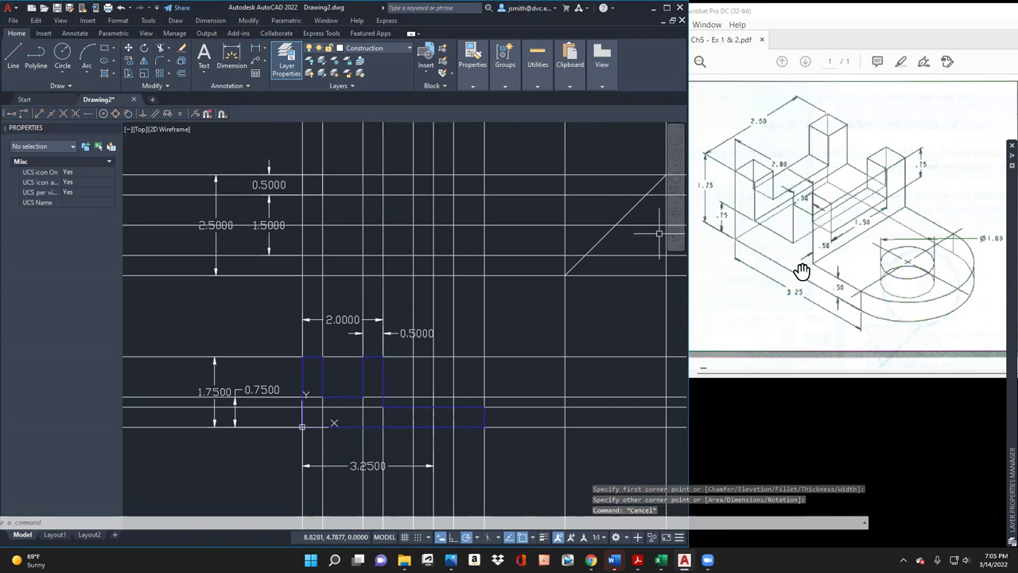
Step: Make the Object layer current
mouse_move(1010, 331)
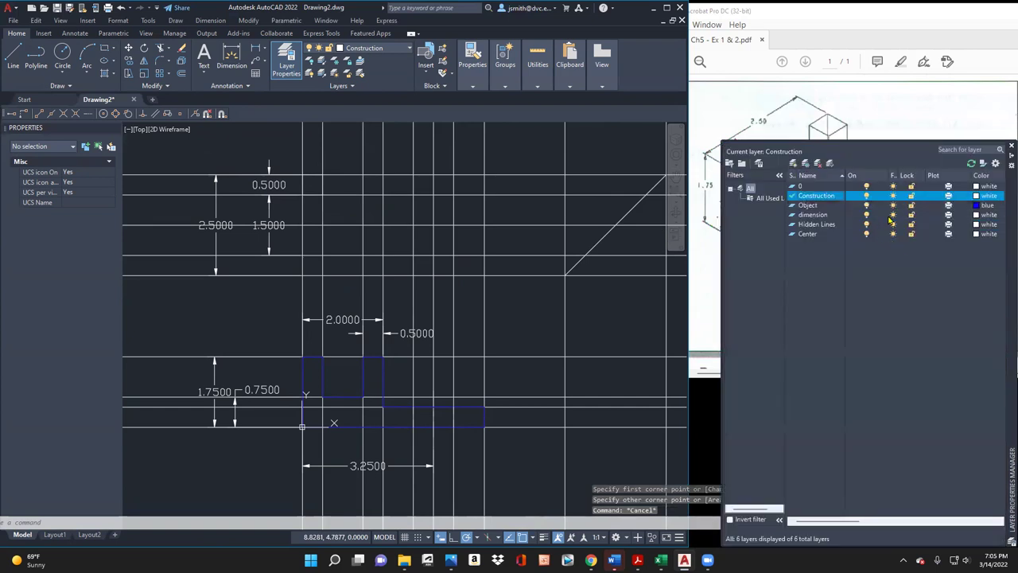
key("Escape")
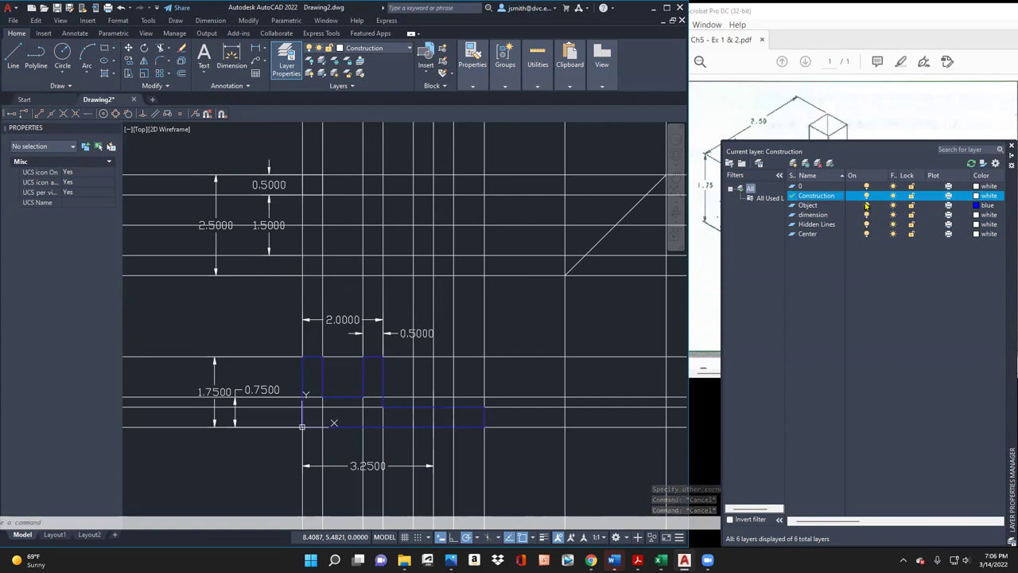
left_click(825, 206)
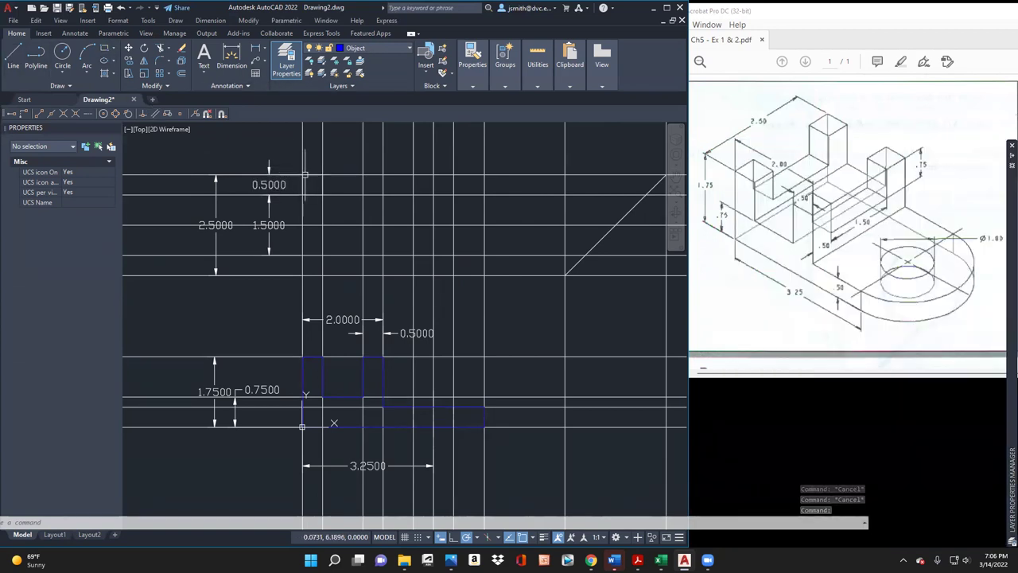
Step: Draw two 0.5 by 0.5 rectangles on the construction grid for the posts along the top view's upper edge
left_click(104, 49)
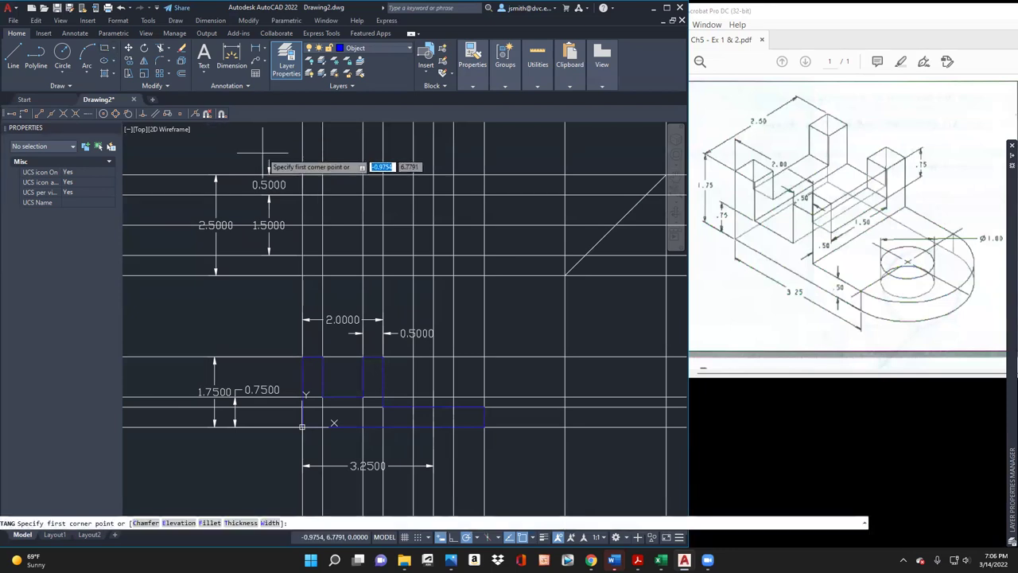
left_click(302, 173)
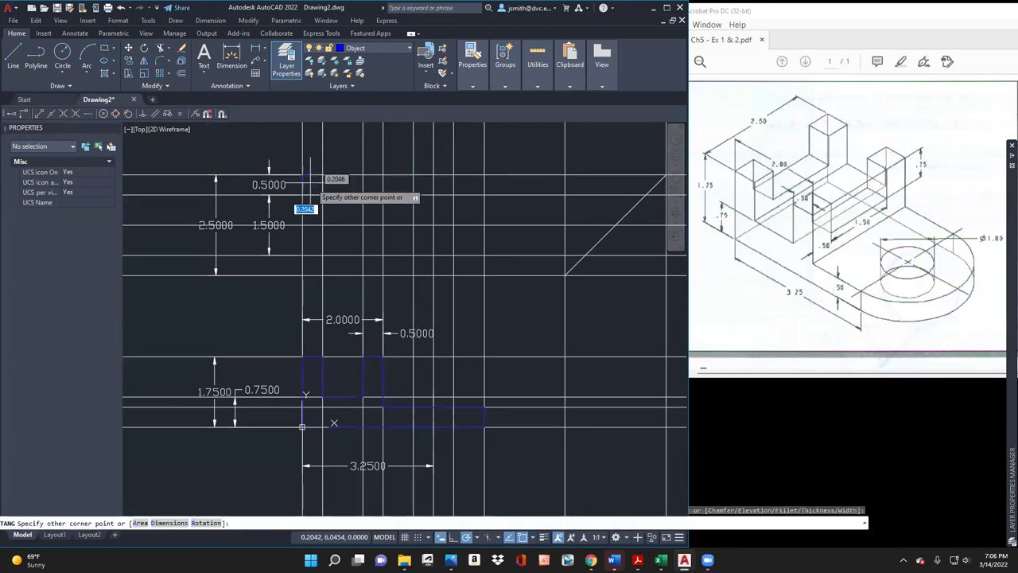
left_click(322, 193)
key("space")
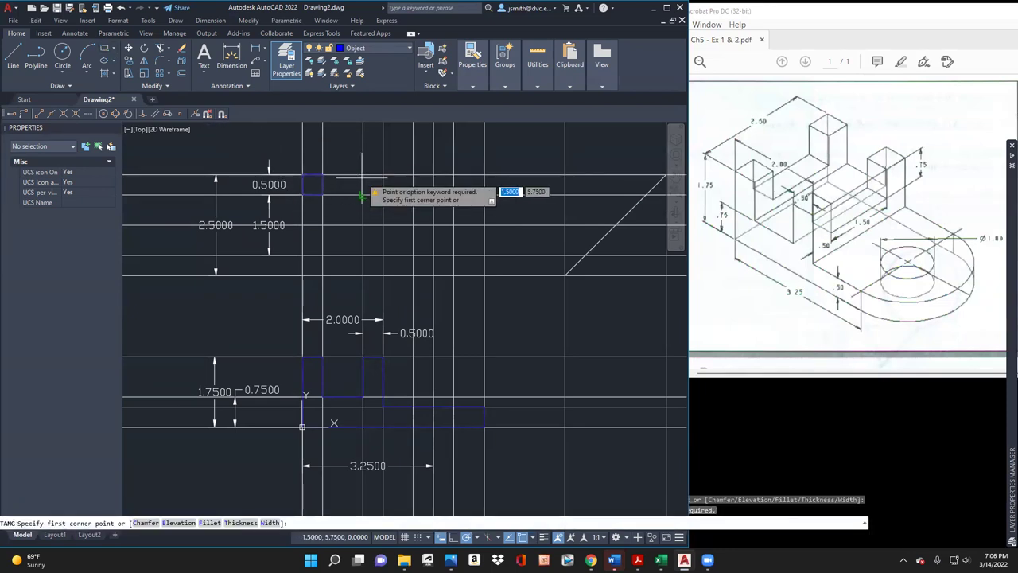
left_click(363, 173)
left_click(382, 193)
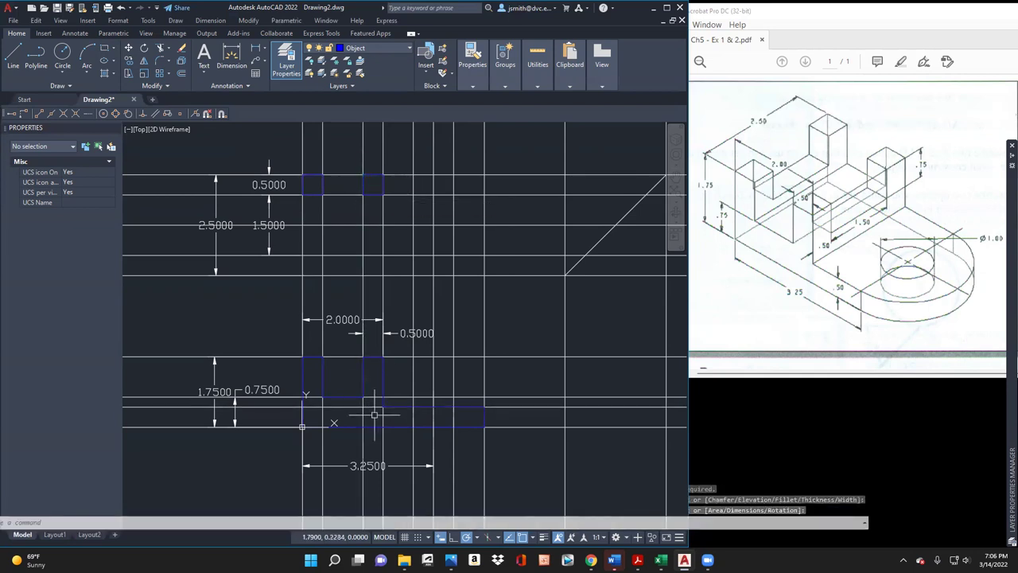
Step: Draw two matching 0.5 by 0.5 rectangles for the posts along the top view's lower edge
key("space")
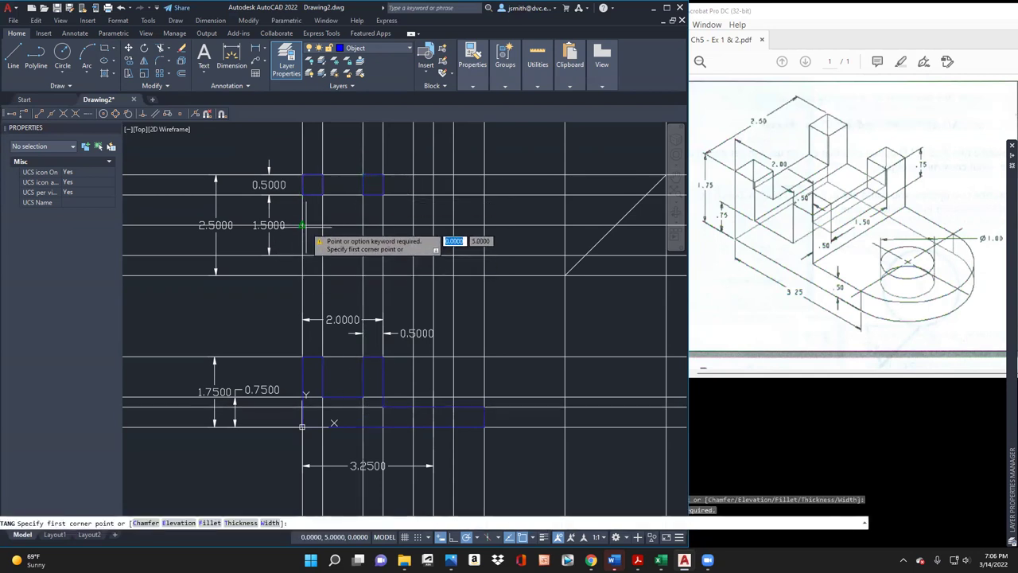
left_click(302, 255)
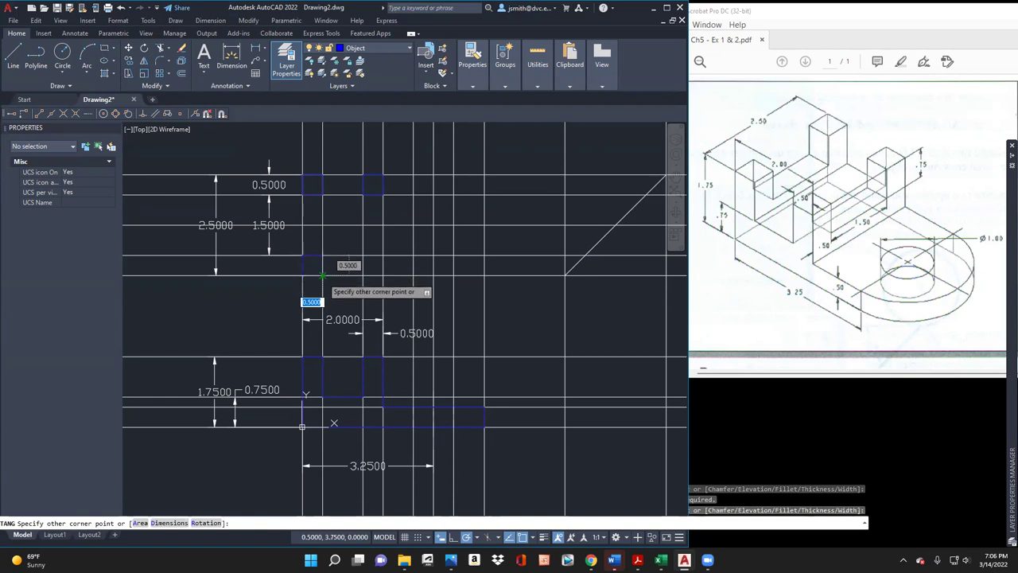
left_click(322, 275)
key("space")
left_click(363, 255)
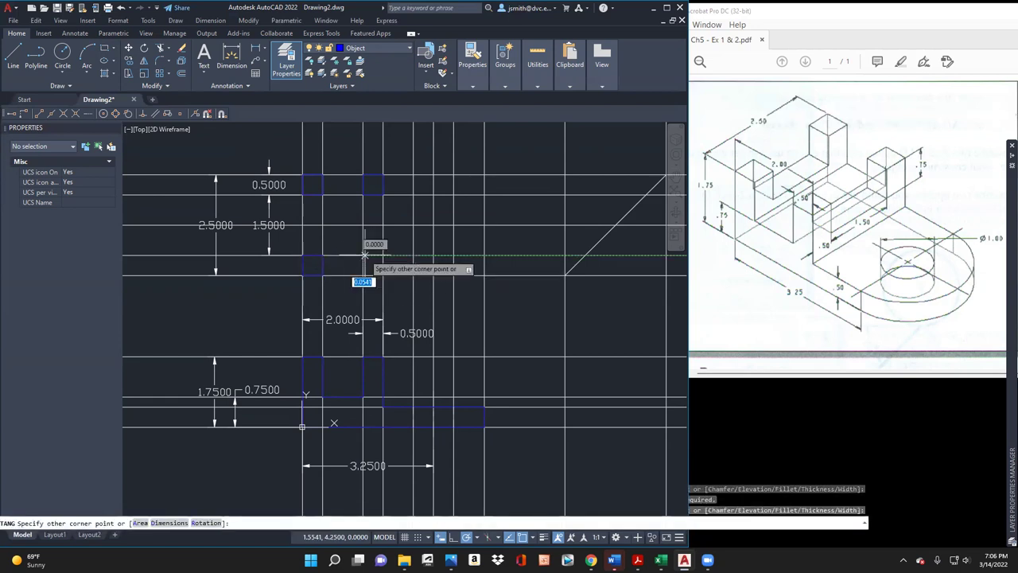
left_click(383, 275)
key("space")
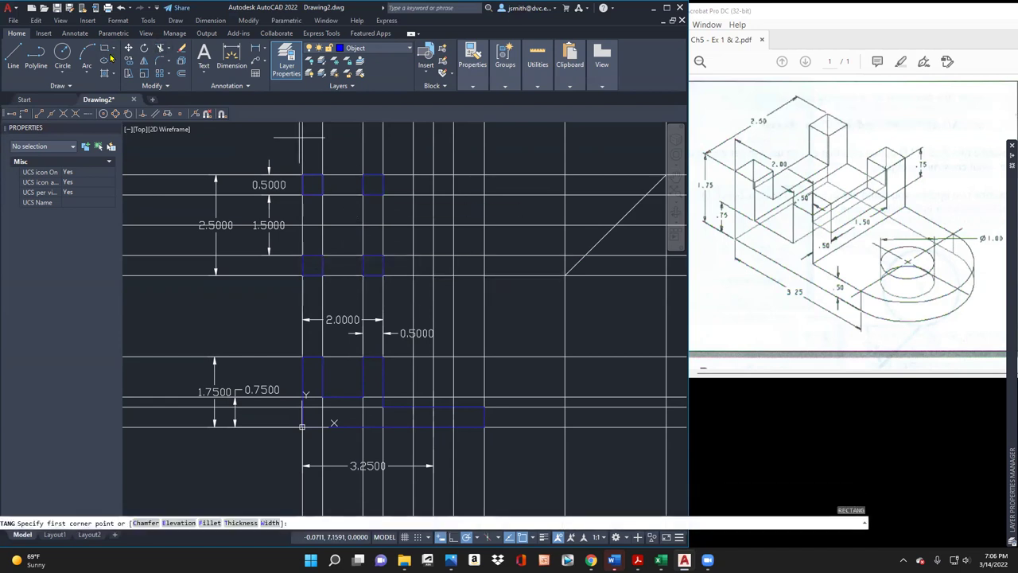
Step: Draw a vertical line joining the upper-left and lower-left post squares along the top view's left edge
left_click(12, 56)
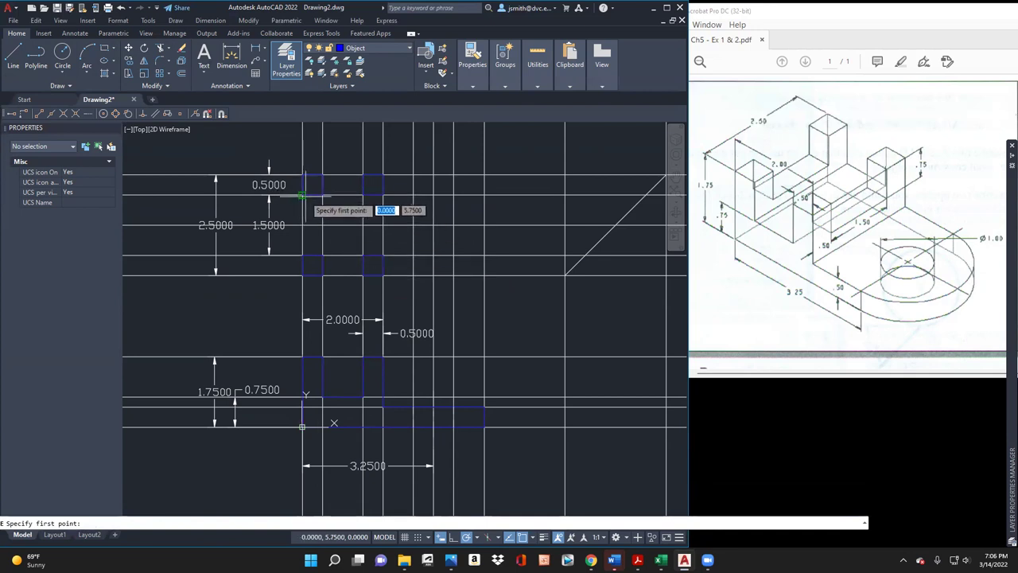
left_click(302, 195)
left_click(300, 256)
key("Return")
key("Return")
key("Return")
key("Escape")
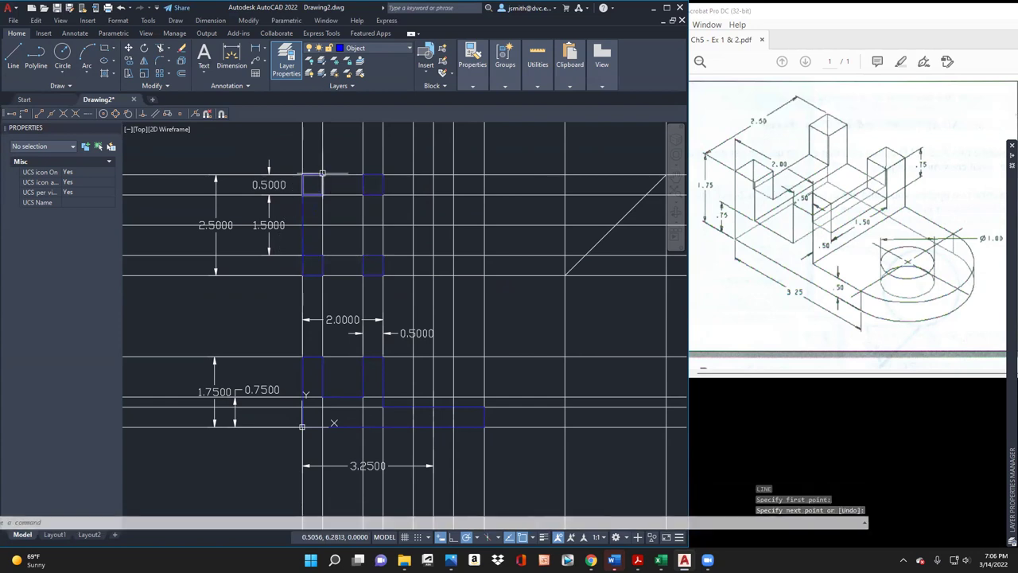
Step: Draw horizontal lines joining the left and right post squares along the top view's upper and lower edges
key("Return")
left_click(322, 175)
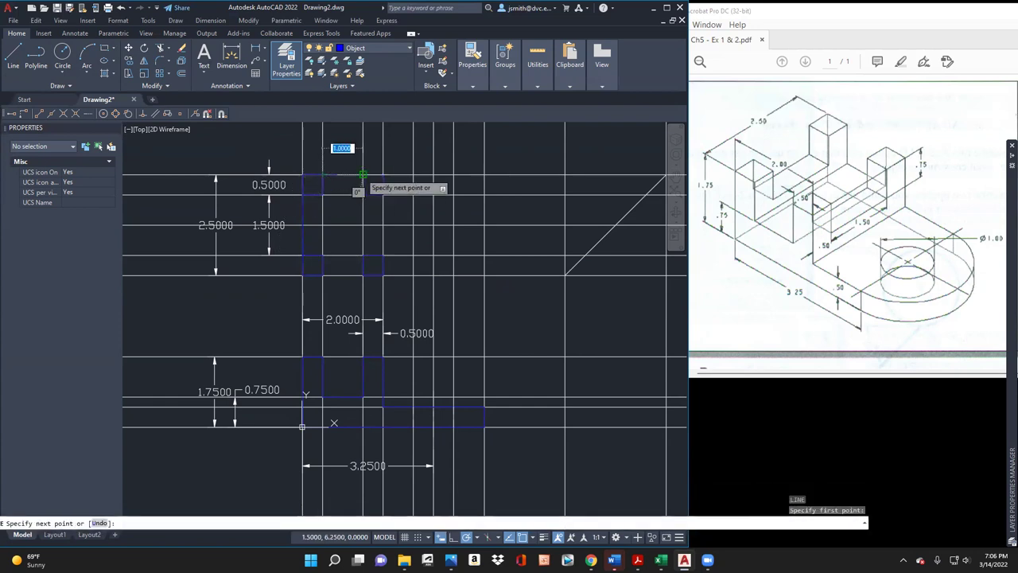
key("Return")
key("Return")
left_click(322, 275)
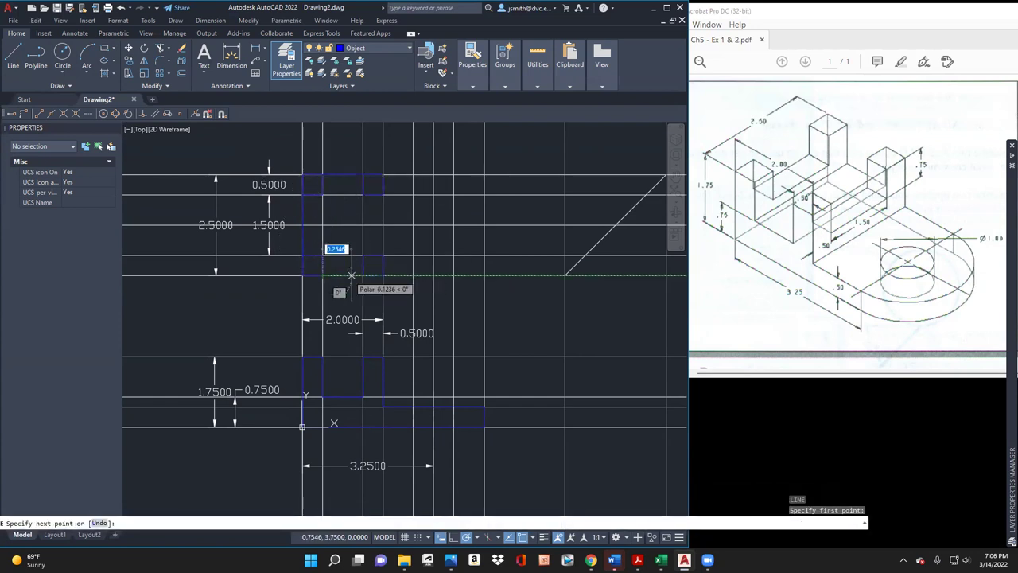
left_click(363, 274)
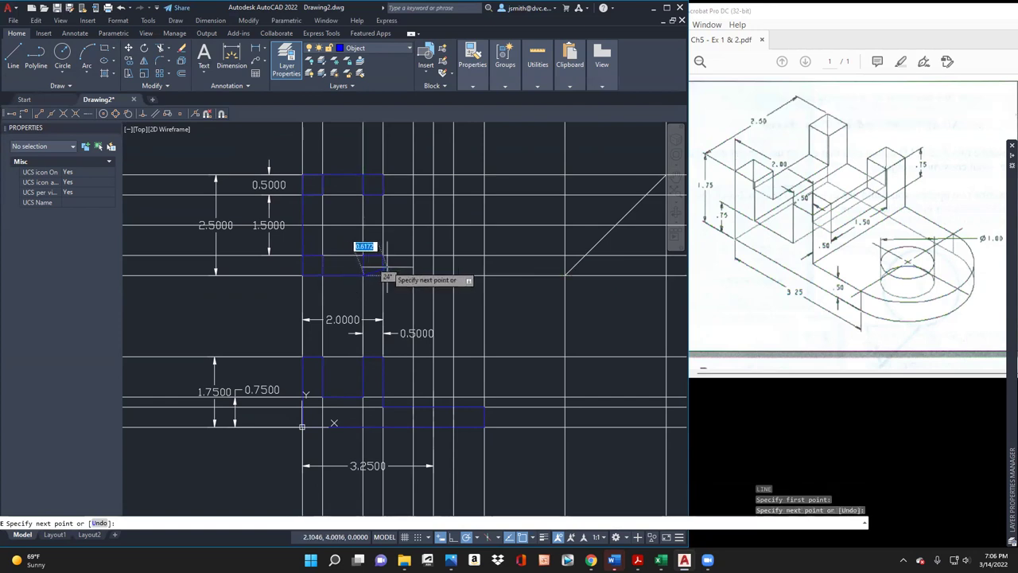
key("Return")
Step: Draw the lower edge line from the lower-right post square's outer bottom corner to the vertical construction line at 3.25
key("Return")
left_click(383, 274)
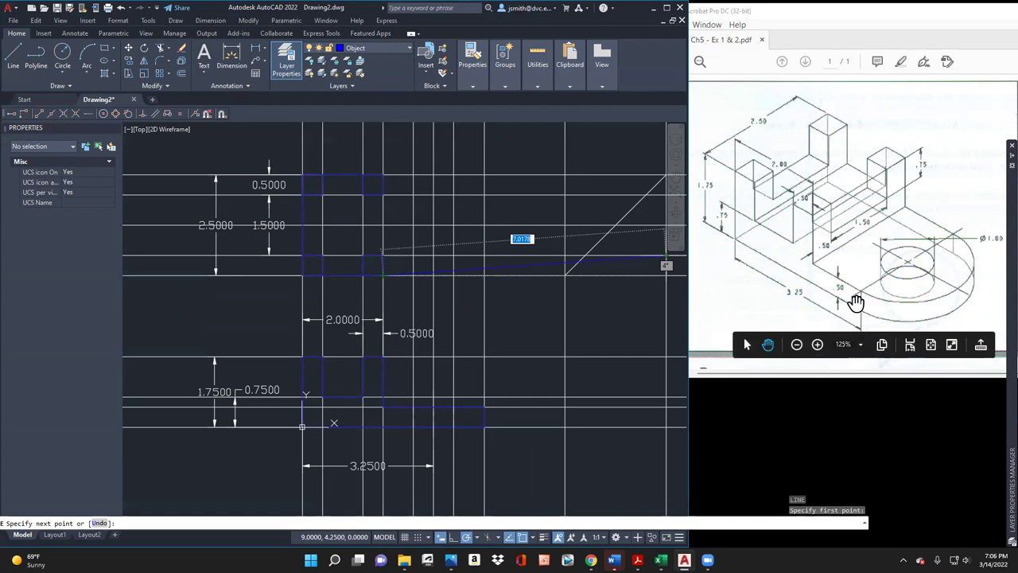
left_click(431, 276)
key("Return")
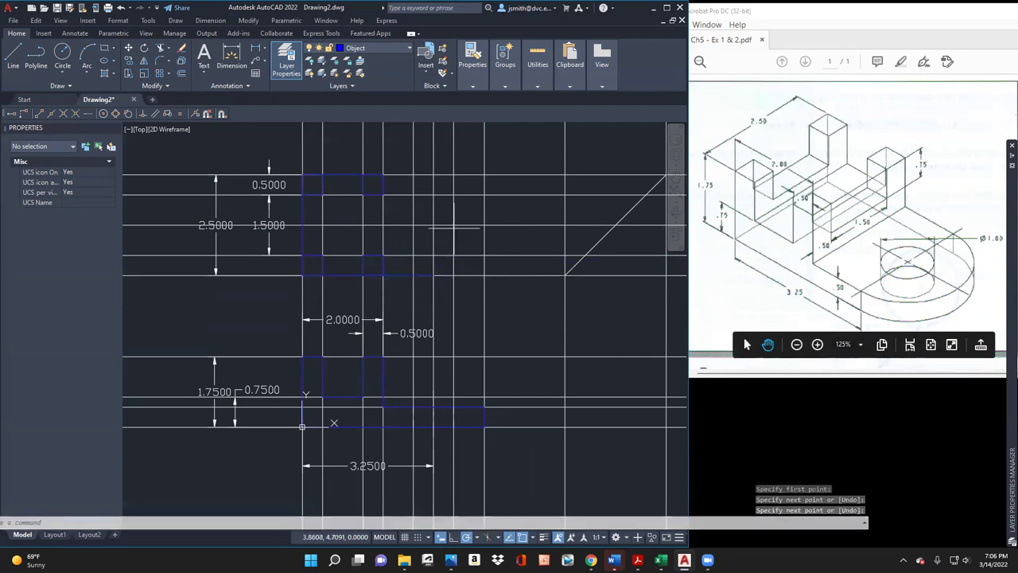
Step: Draw the upper edge line from the upper-right post square's outer top corner to the vertical construction line at 3.25
key("Return")
left_click(384, 176)
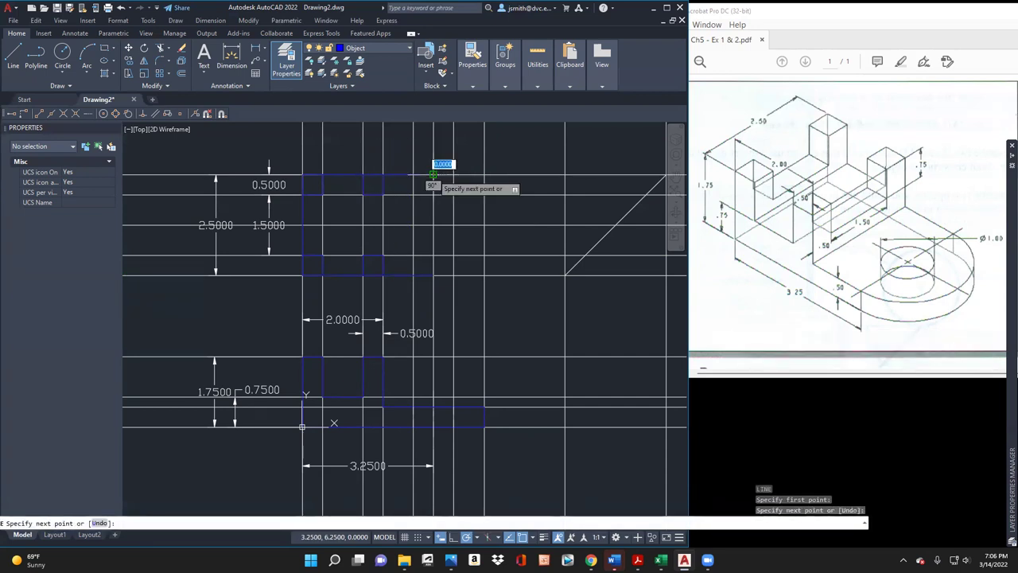
left_click(434, 175)
key("Return")
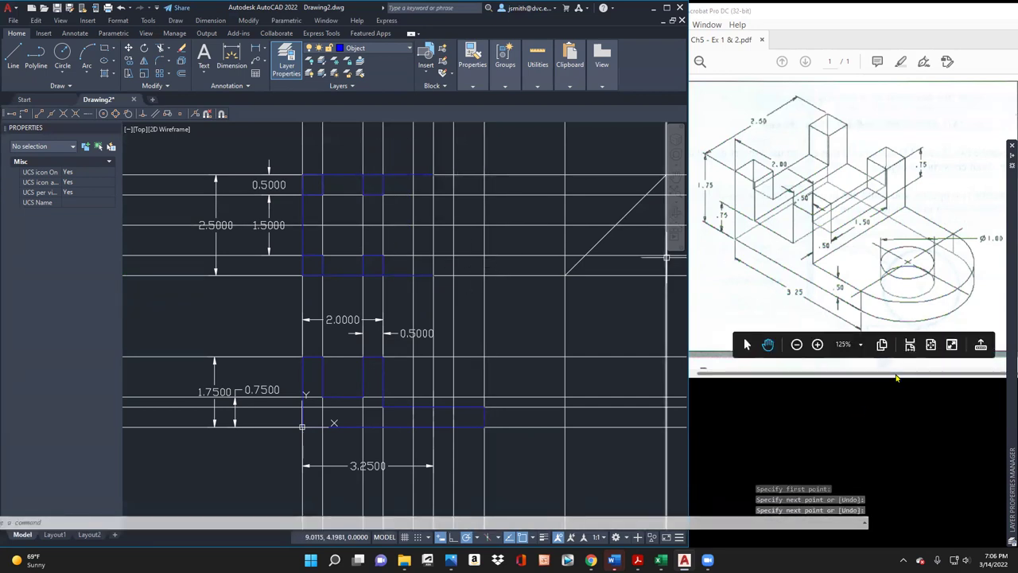
Step: Turn off the Construction layer and draw a vertical line joining the inner corners of the top view's two left post squares
mouse_move(1003, 450)
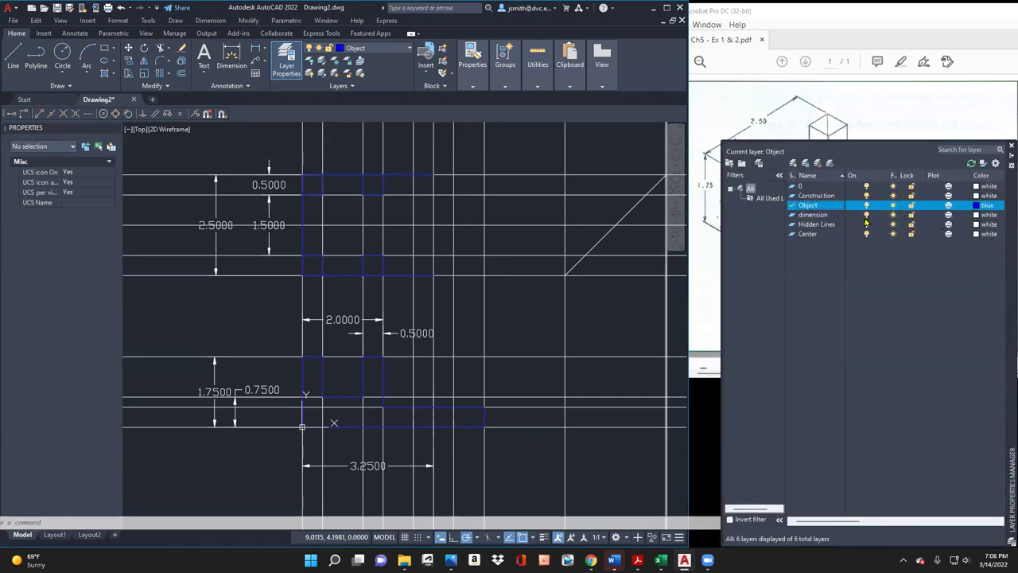
left_click(865, 196)
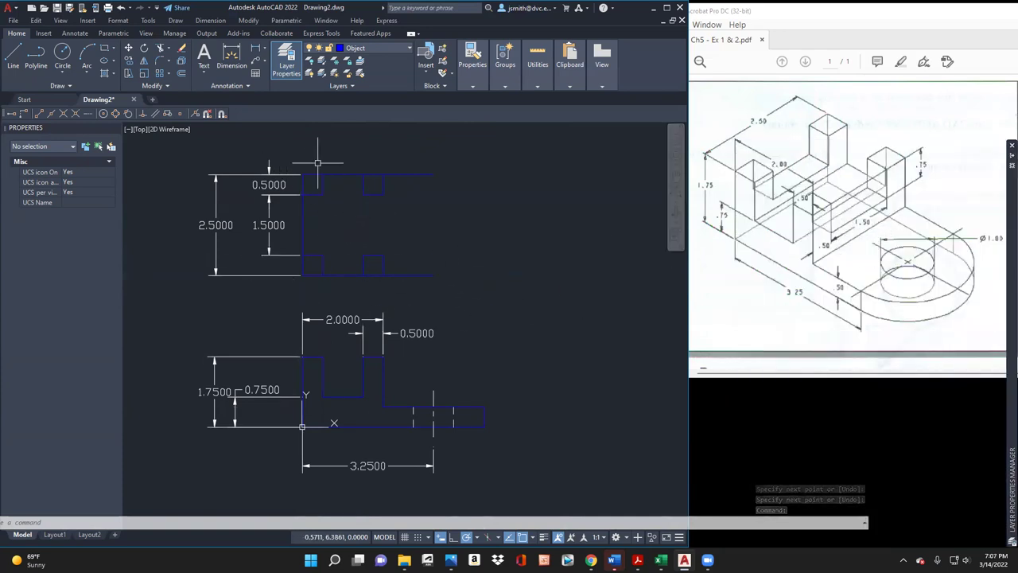
left_click(13, 57)
left_click(322, 194)
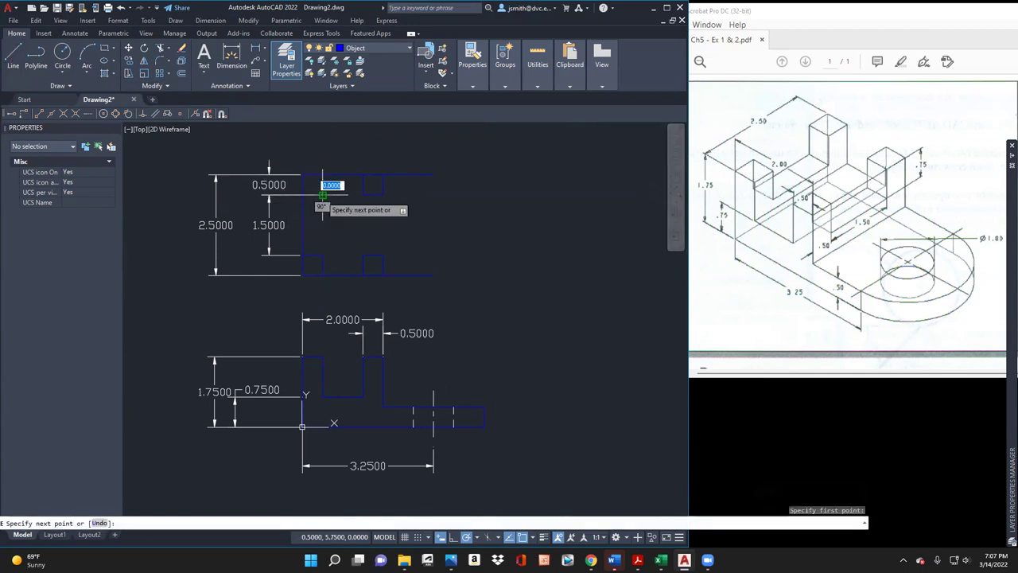
left_click(322, 255)
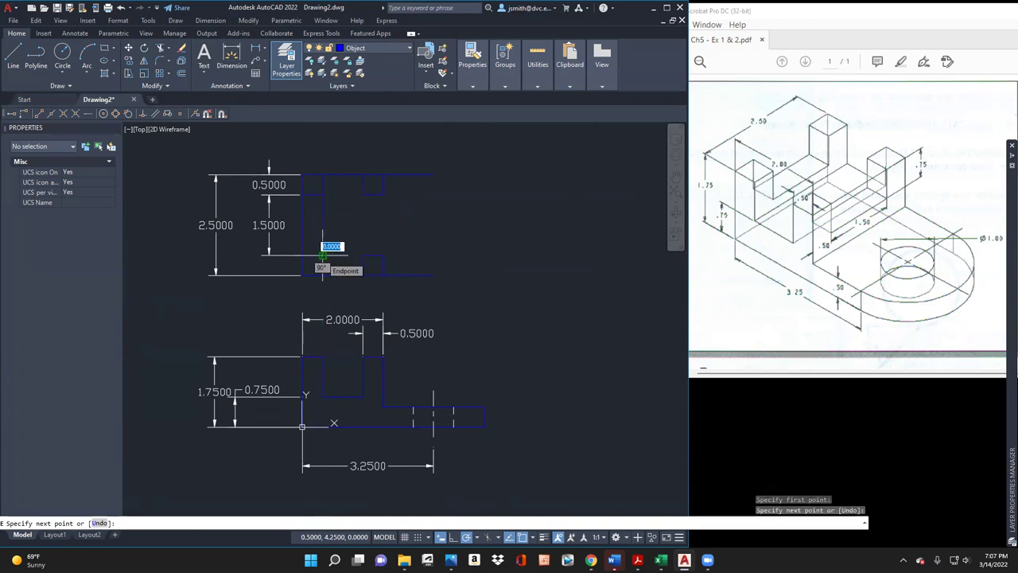
key("Return")
key("Return")
key("Return")
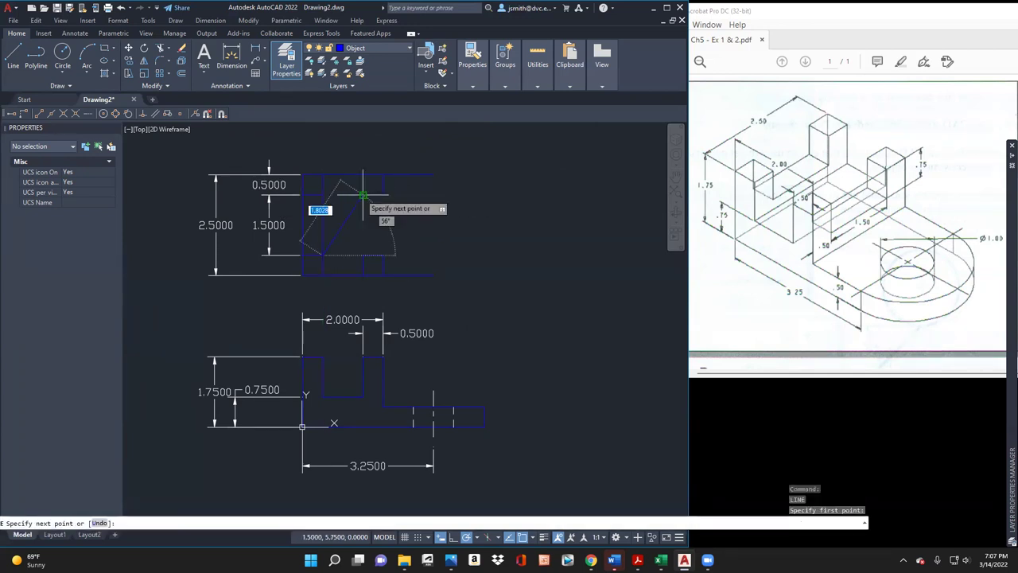
key("Escape")
Step: Draw a vertical line joining the left-hand sides of the top view's two right post squares
key("Return")
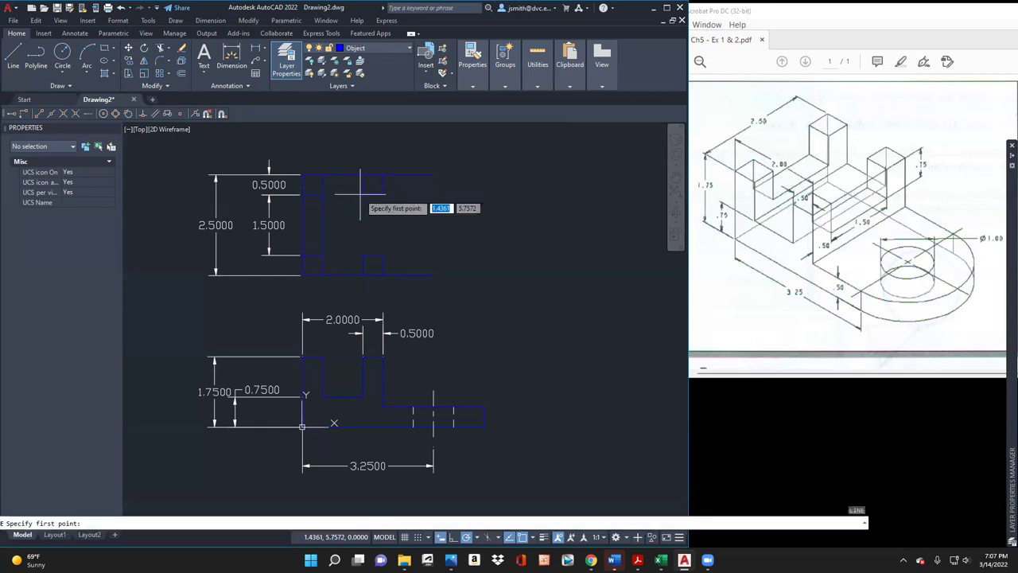
left_click(363, 194)
left_click(362, 255)
key("Return")
key("Return")
key("Return")
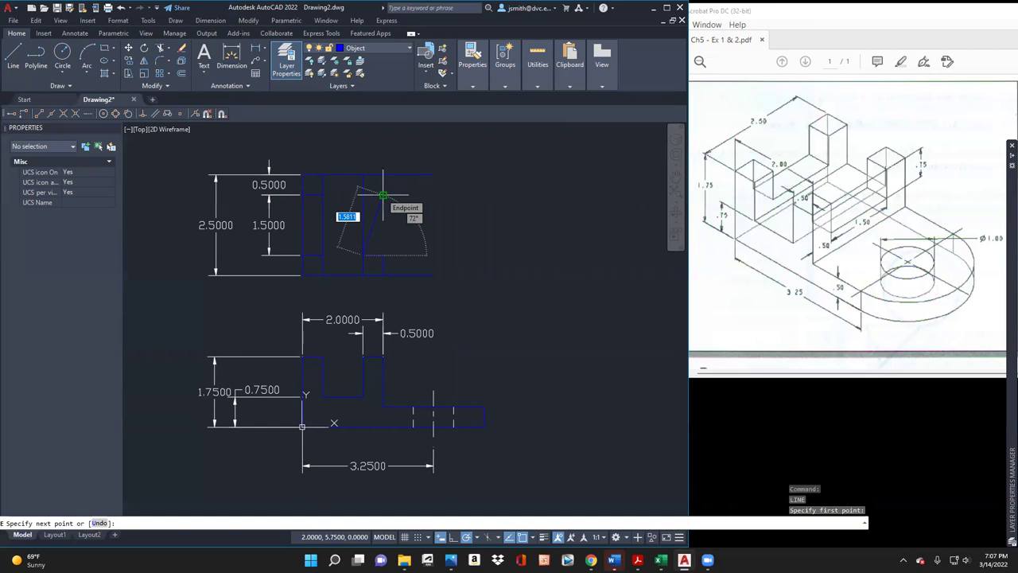
key("Escape")
Step: Draw a 1.5 vertical line down from the upper-right post square's lower outer corner to the lower-right post square
key("Return")
left_click(382, 194)
type("1.5")
key("Return")
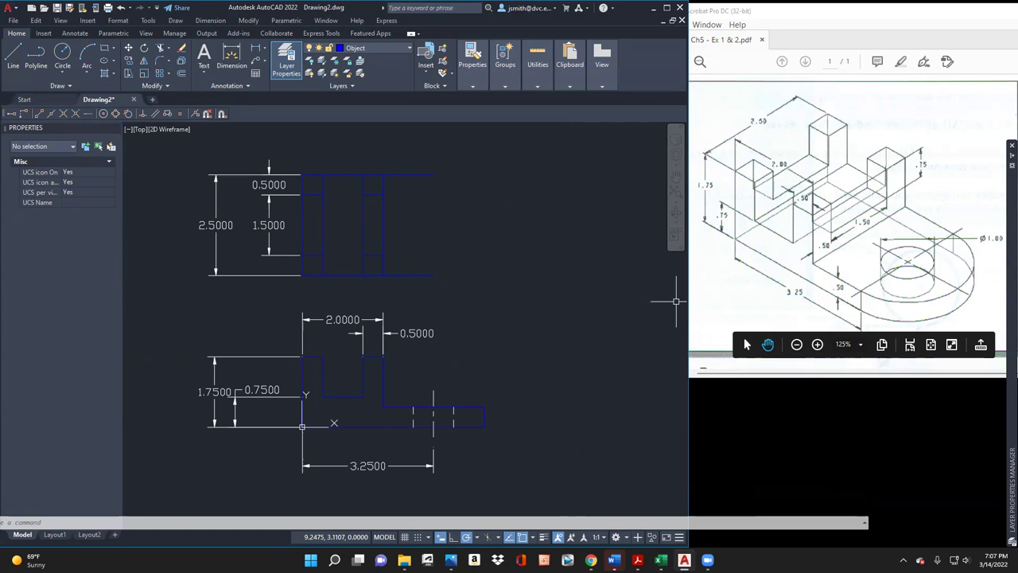
Step: Turn on the Construction layer and draw a 1.25 radius circle centred where the 3.25 vertical meets the top view's middle horizontal line
mouse_move(1012, 397)
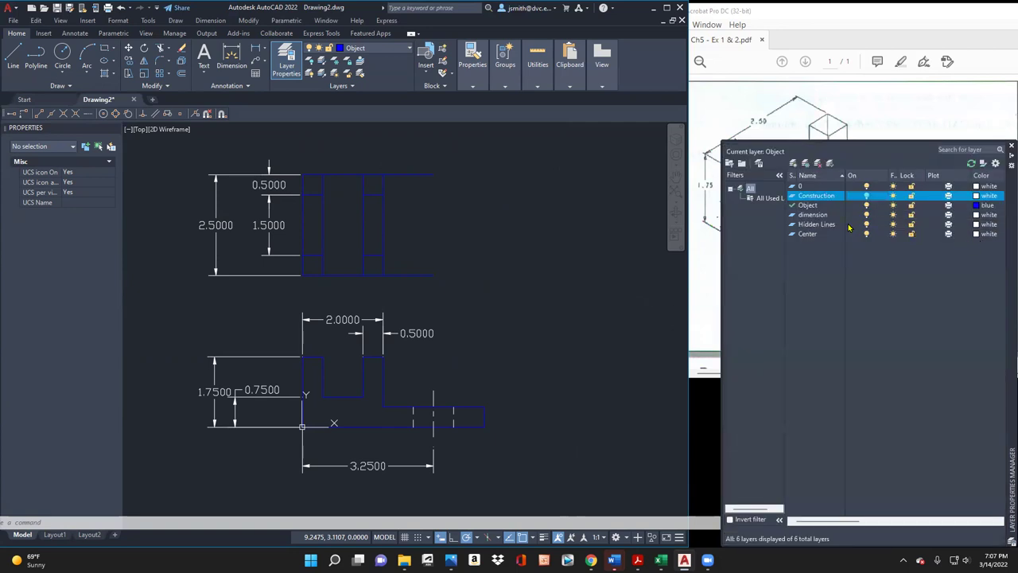
left_click(866, 195)
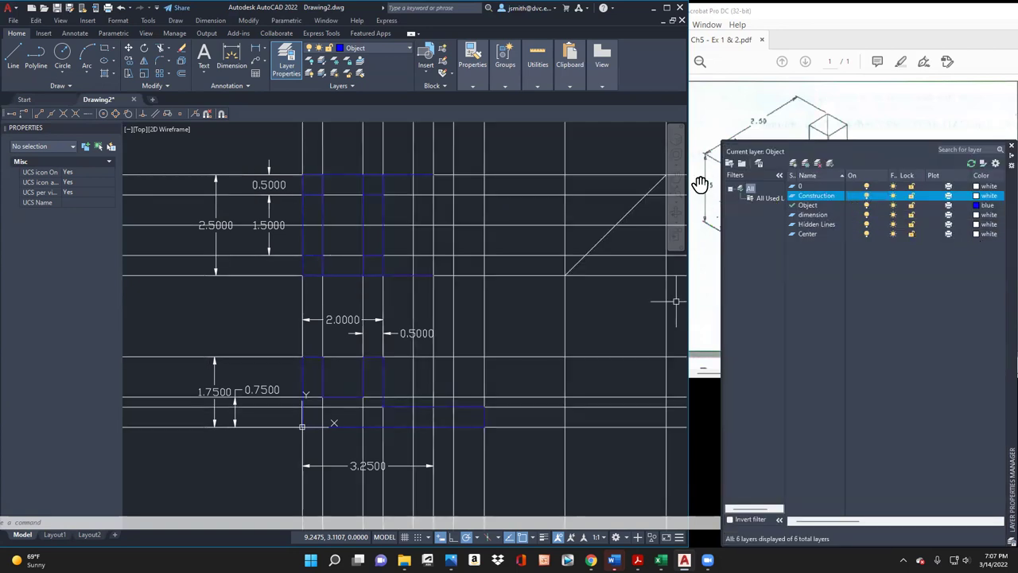
left_click(62, 55)
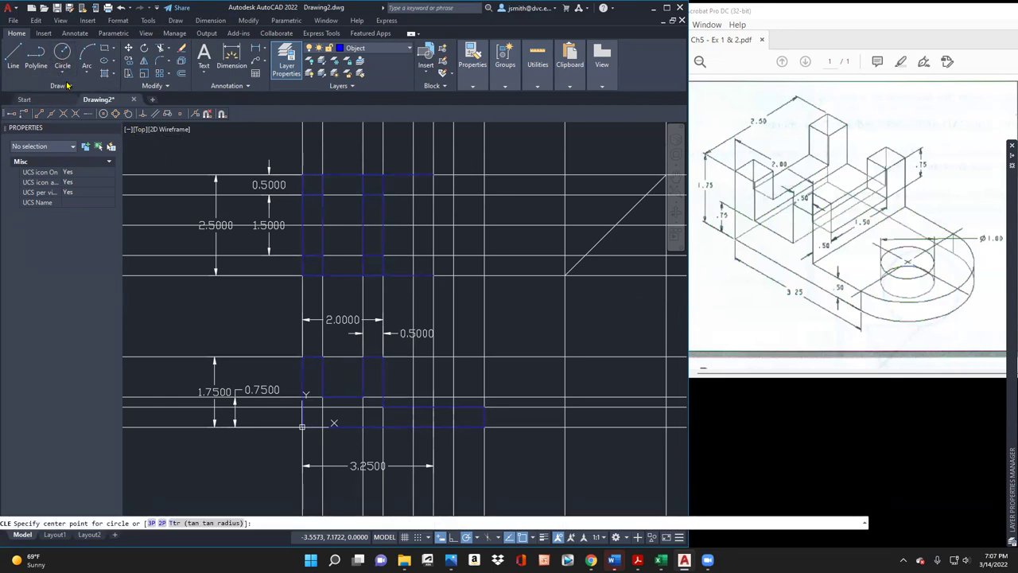
left_click(68, 85)
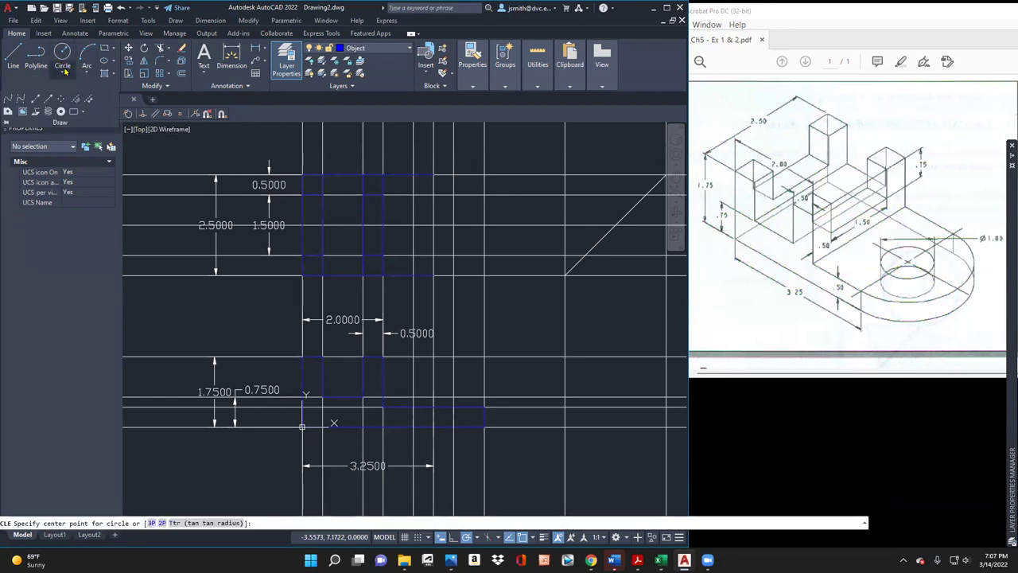
left_click(65, 71)
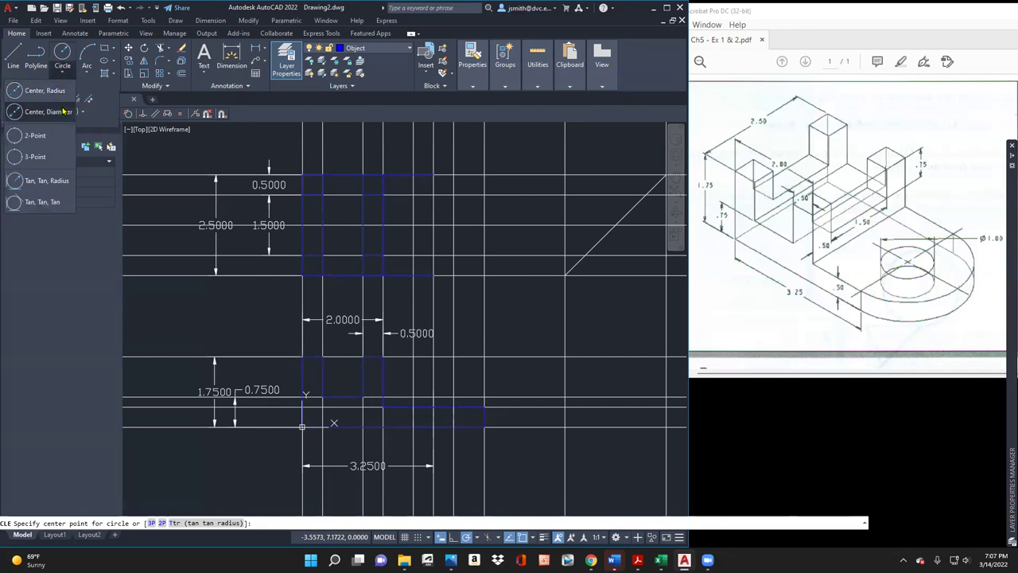
left_click(47, 91)
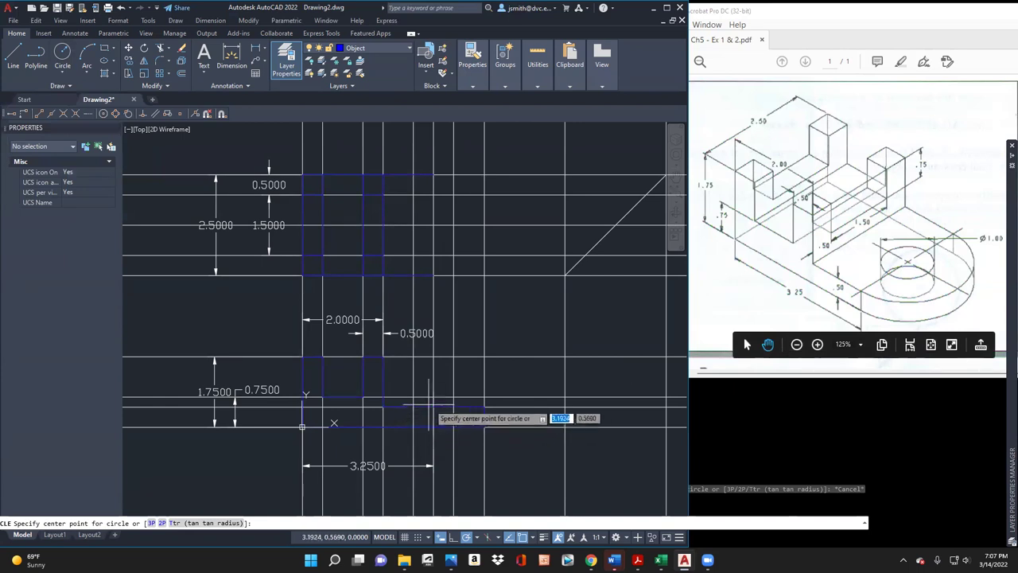
left_click(433, 226)
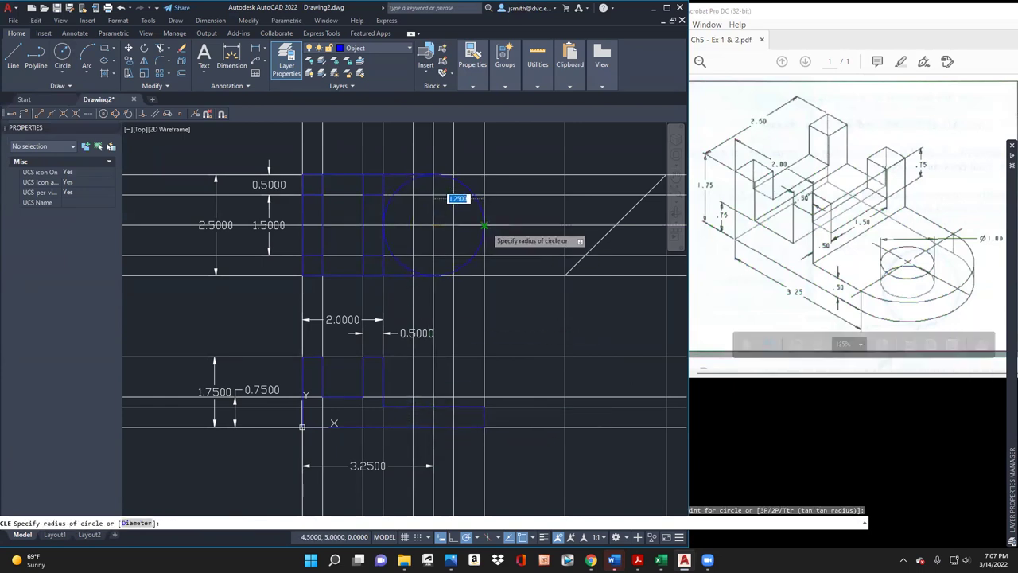
left_click(484, 226)
Step: Draw a concentric circle of radius 0.5 for the hole in the top view
key("space")
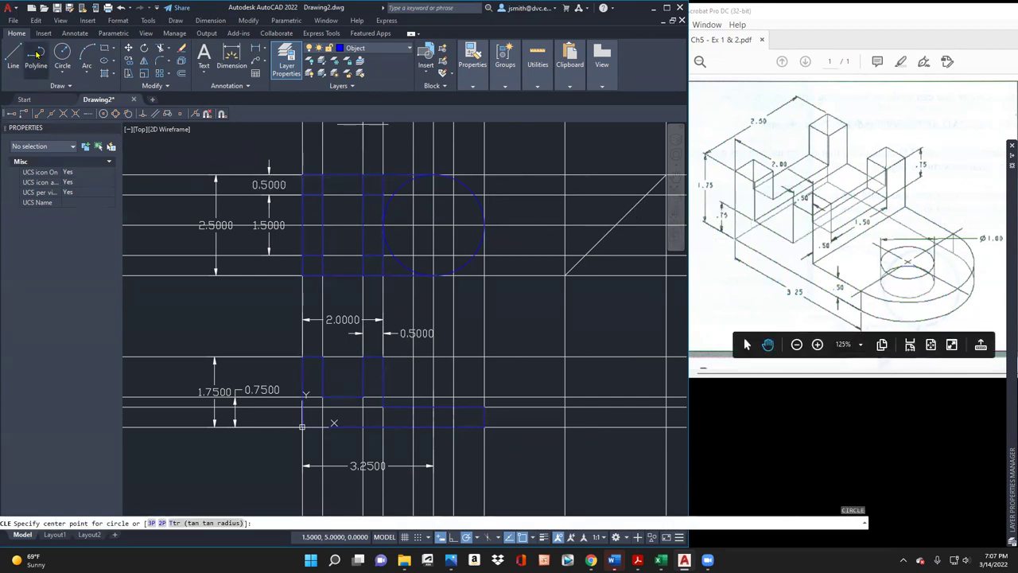
left_click(67, 68)
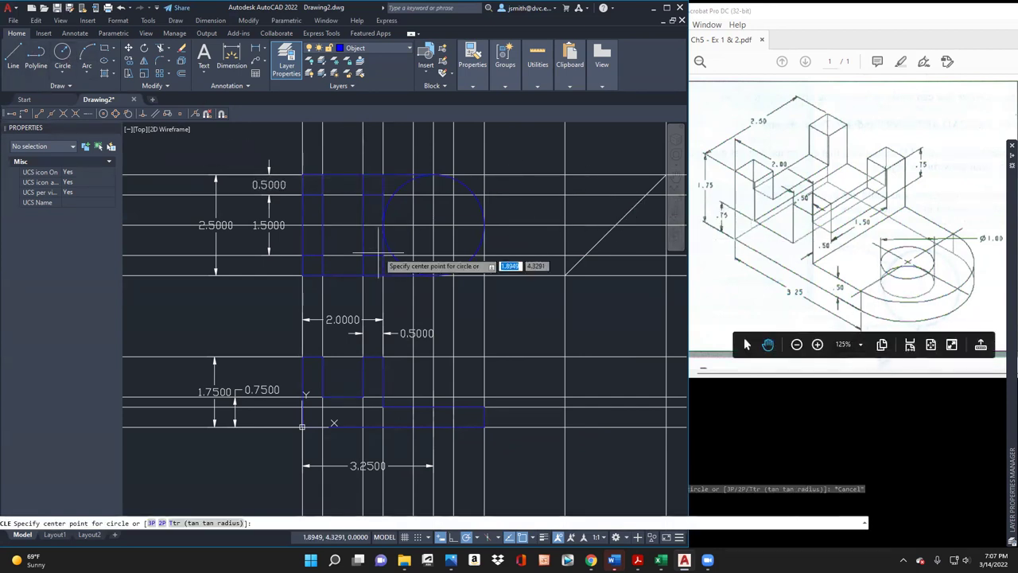
left_click(432, 228)
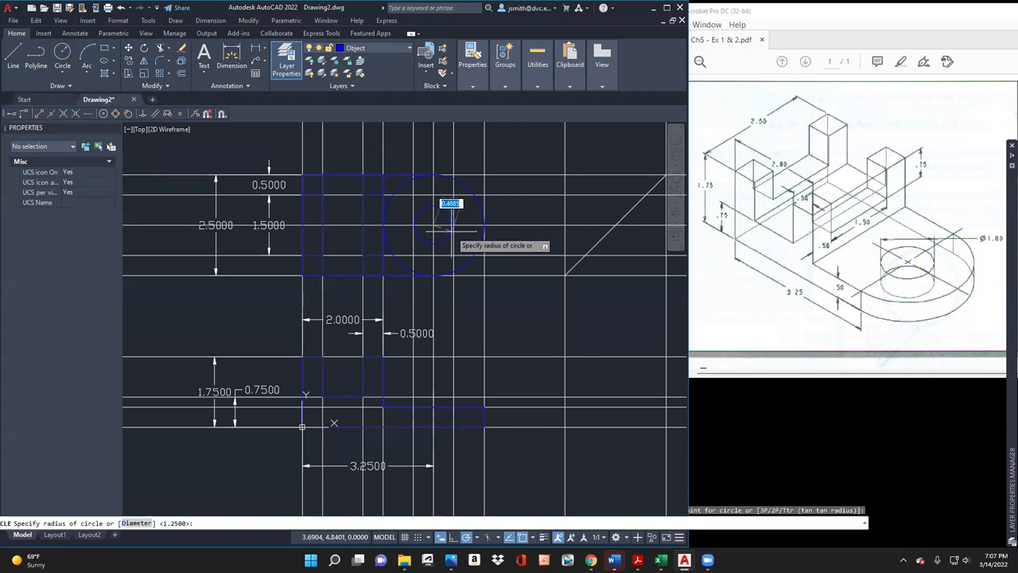
type(".5")
key("Return")
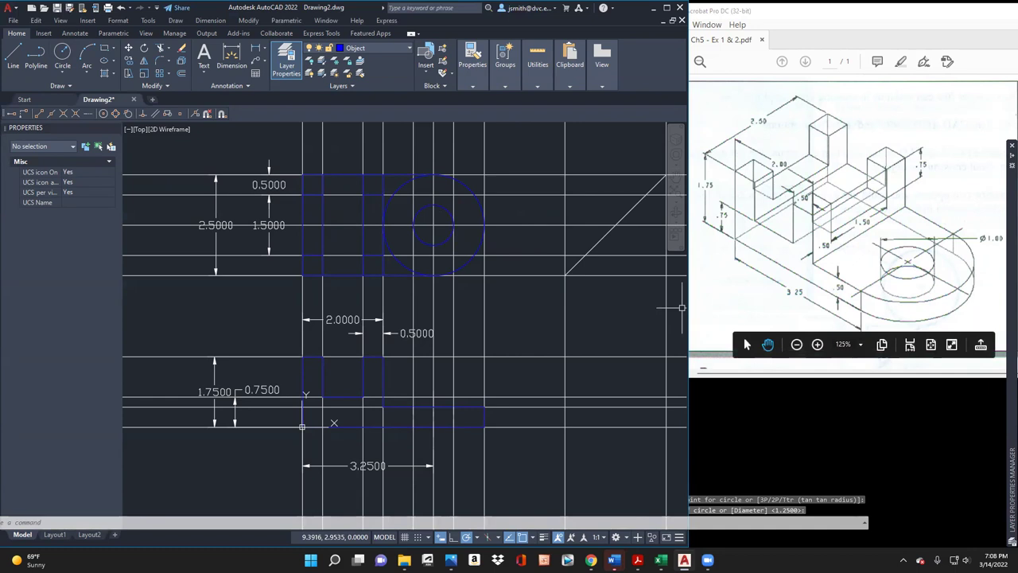
Step: Turn off the Construction layer and trim away the inner left half of the top view's large circle
mouse_move(1007, 374)
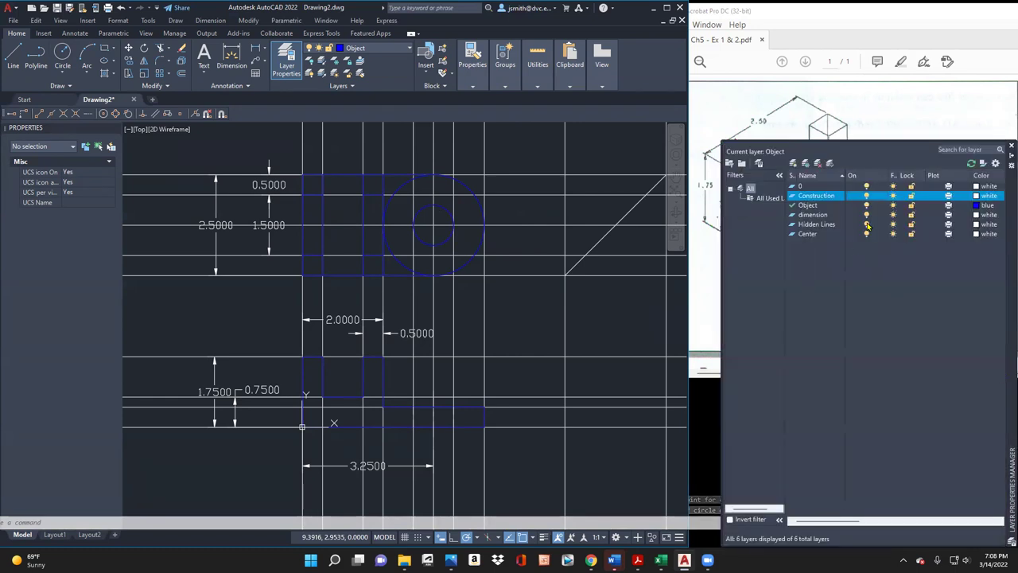
left_click(866, 198)
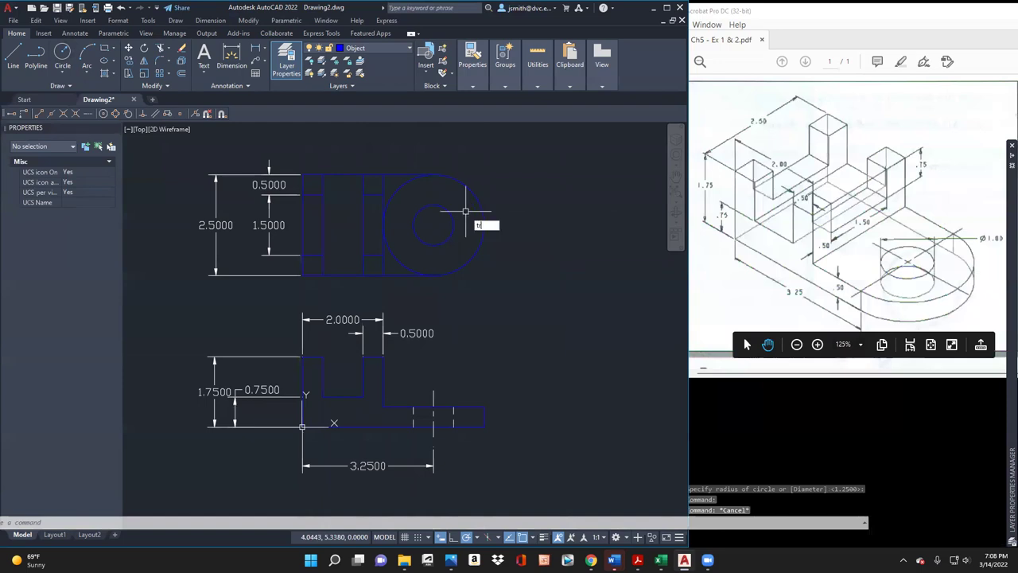
type("r")
key("Return")
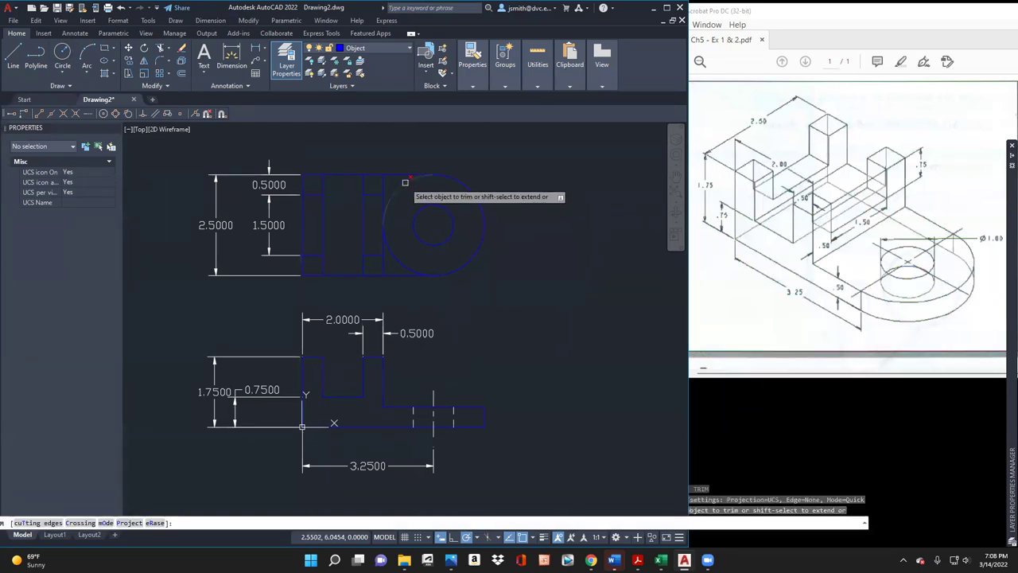
left_click(405, 182)
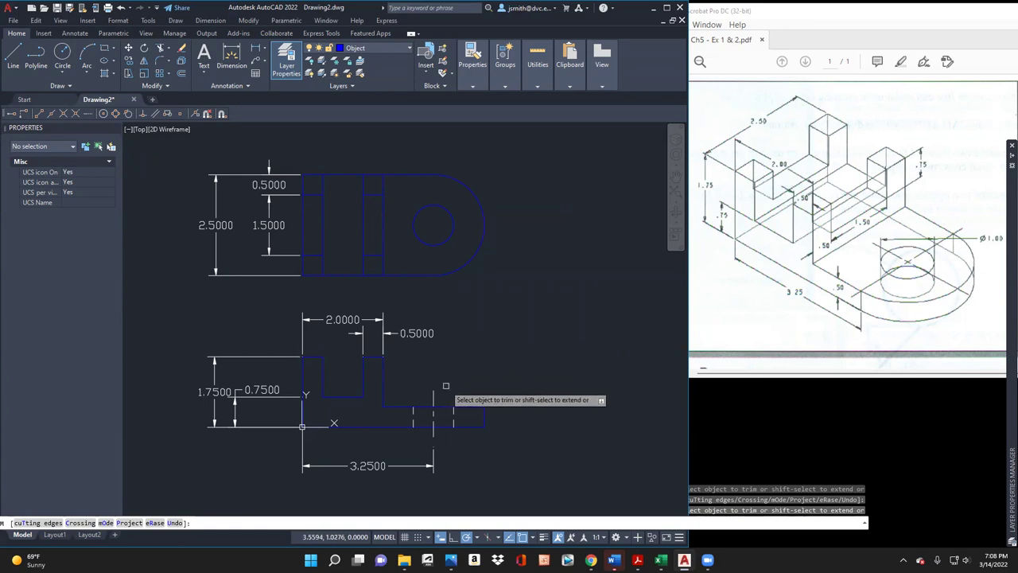
Step: Make the Construction layer current and turn it back on
scroll(618, 386, "right", 3)
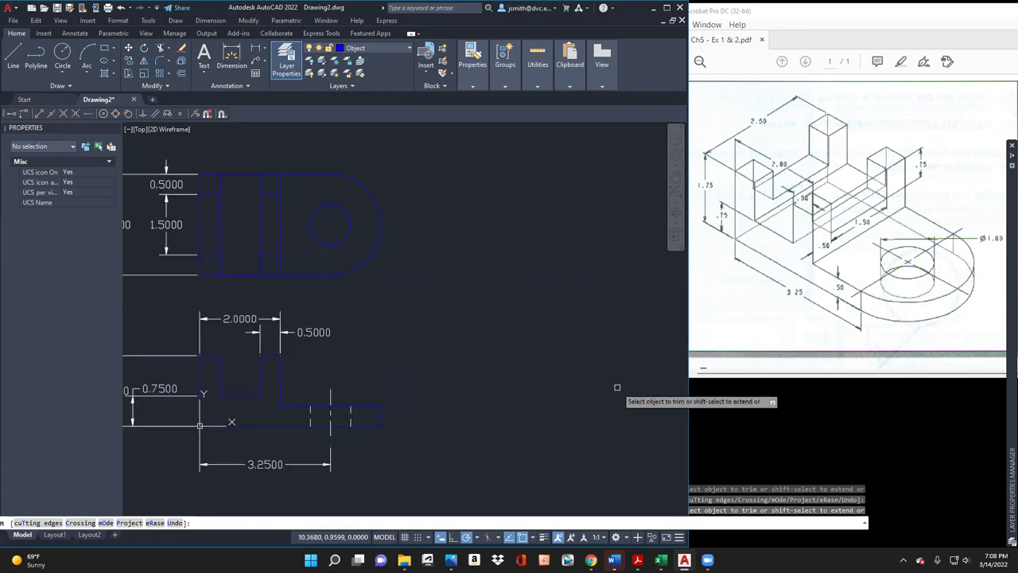
scroll(589, 376, "down", 1)
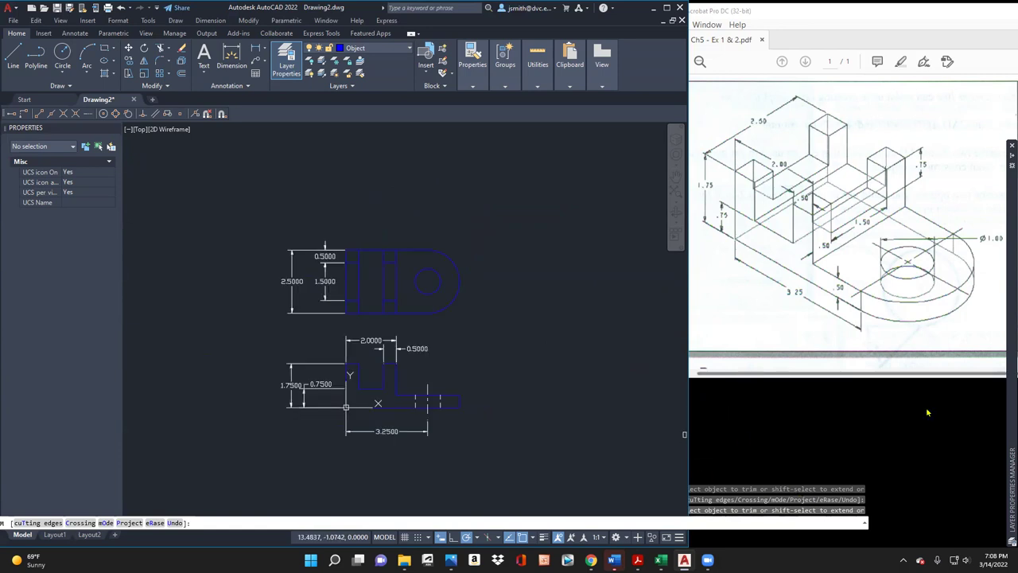
mouse_move(1003, 425)
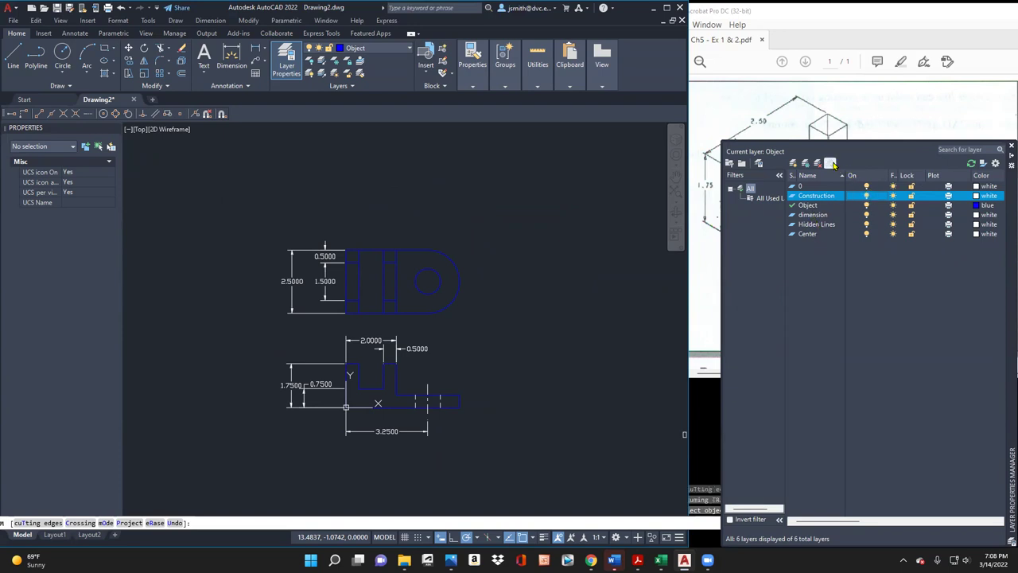
left_click(831, 163)
left_click(1007, 157)
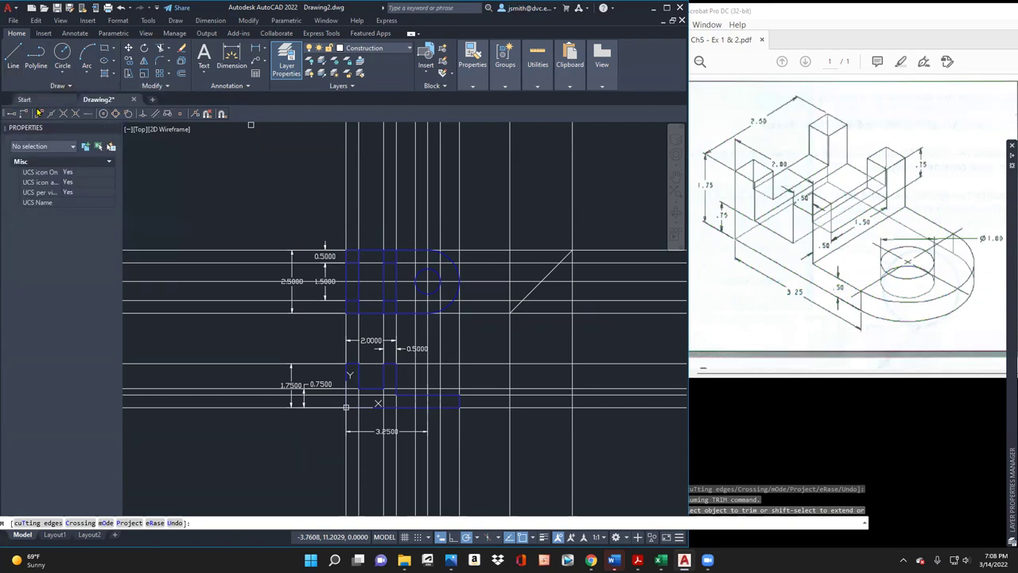
Step: Offset the vertical construction line at the 45° line's lower end through the 45° line's intersection with the lower posts' upper-edge construction line
left_click(63, 85)
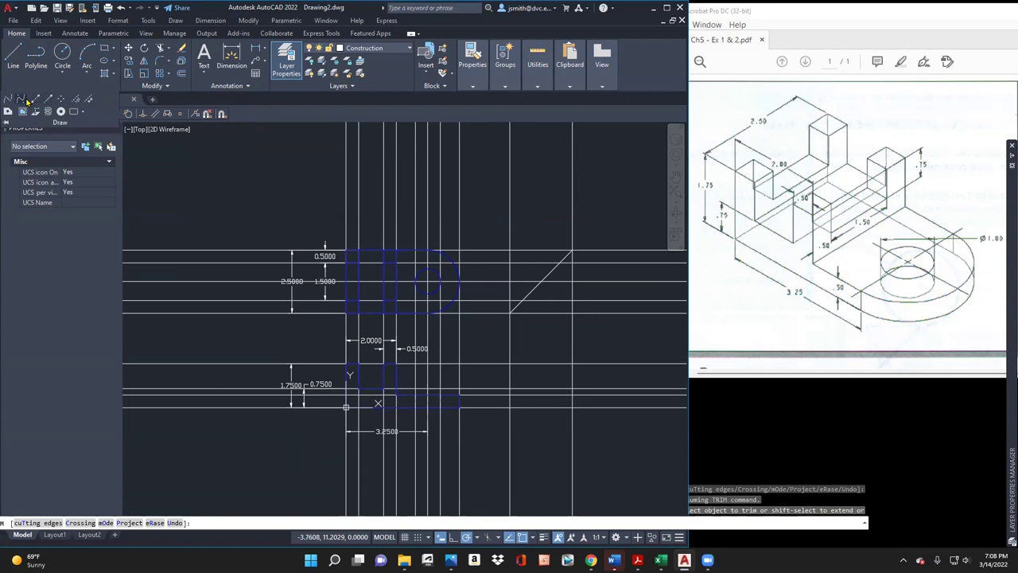
key("Escape")
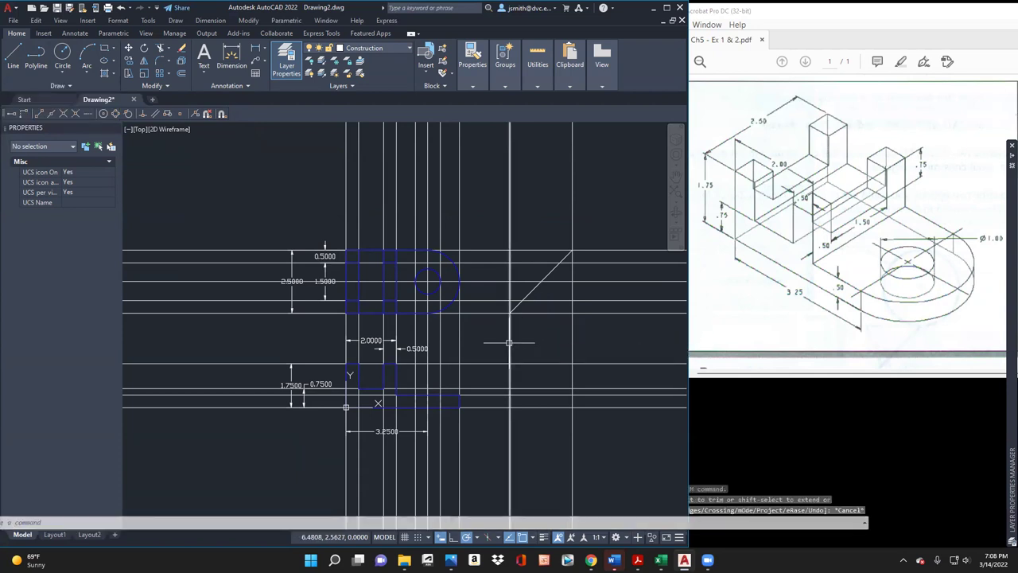
type("of")
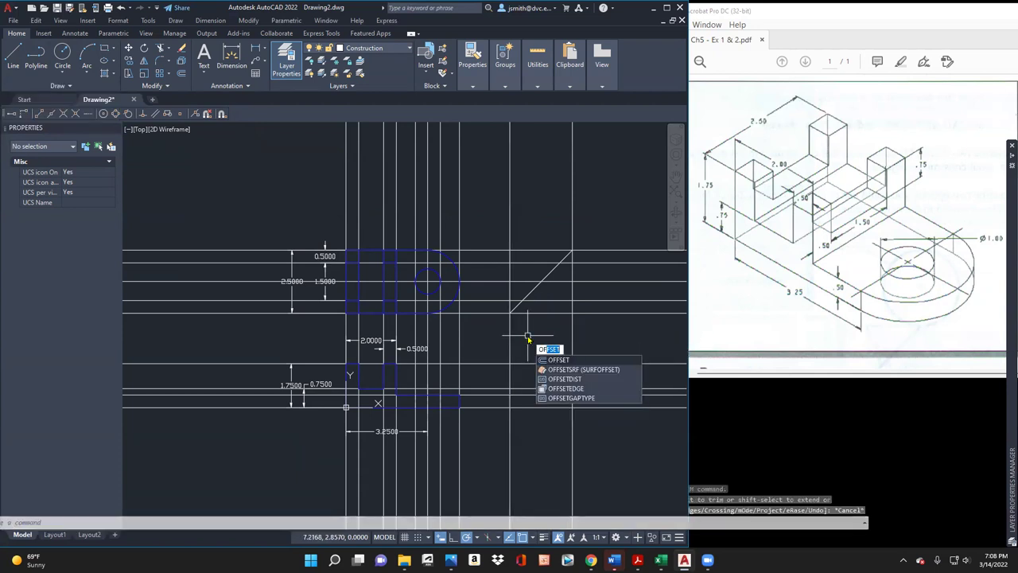
key("Return")
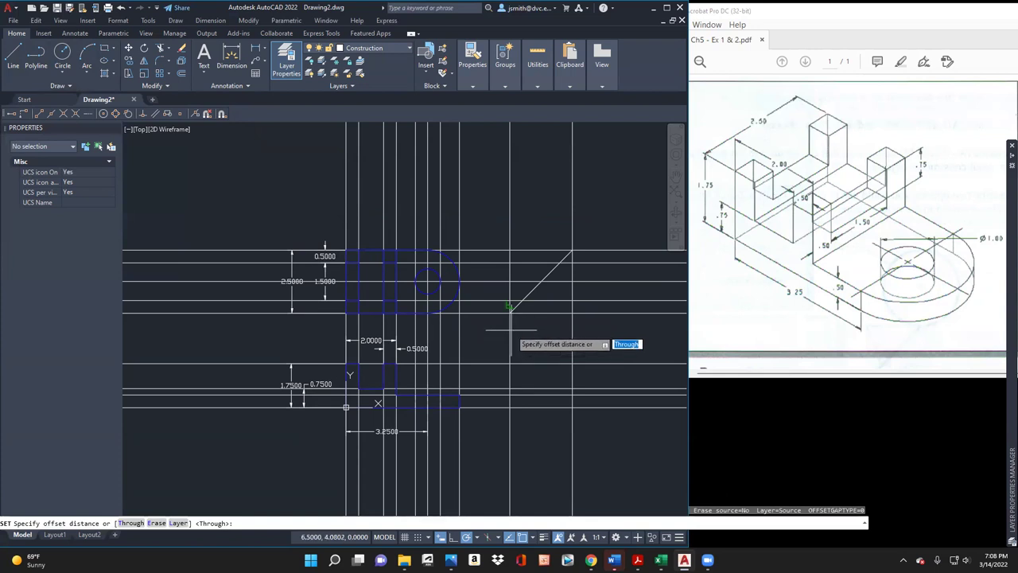
key("Return")
left_click(510, 322)
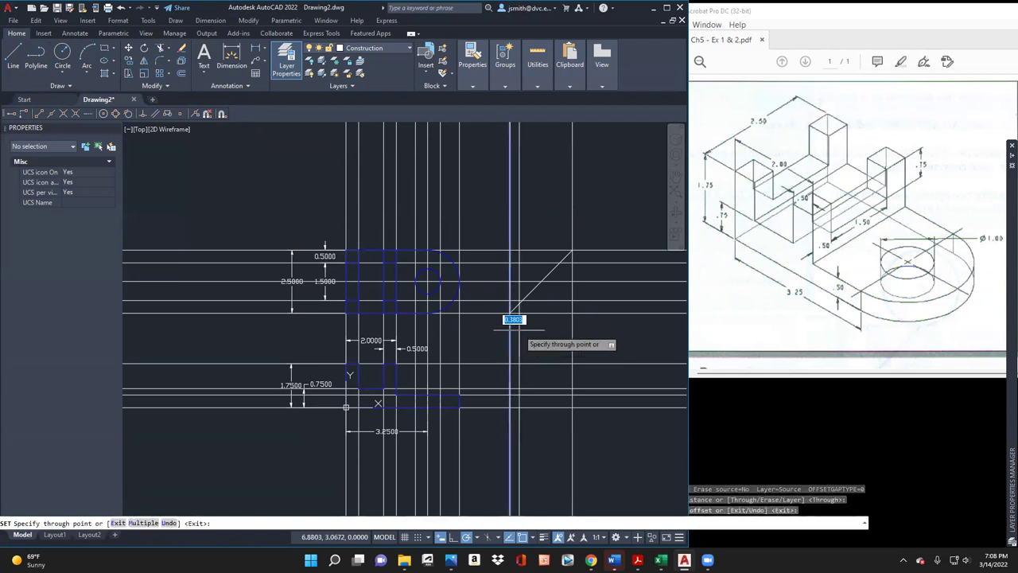
left_click(521, 298)
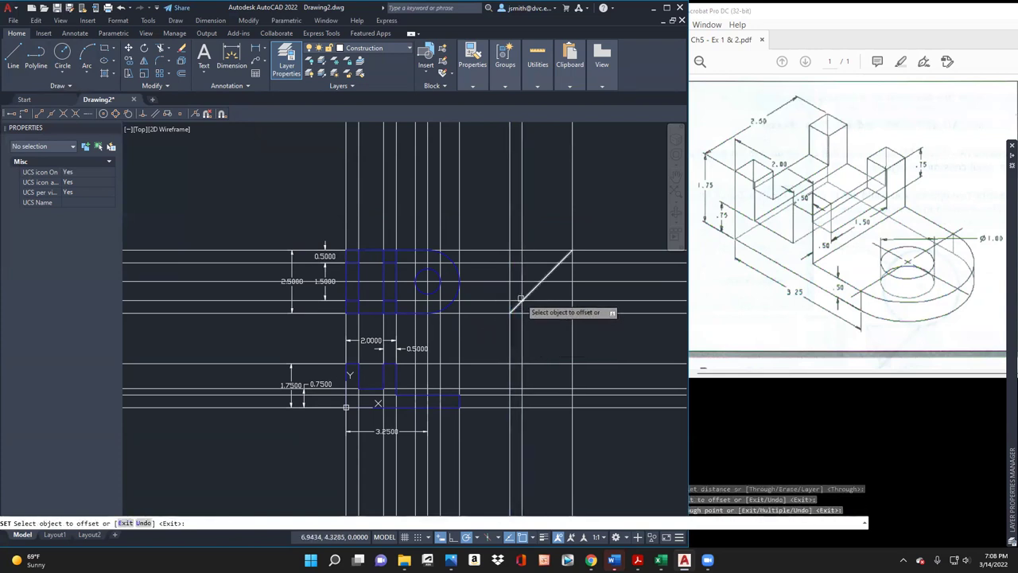
Step: Offset the newest vertical construction line through the 45° line's intersection with the hole's horizontal centre construction line
key("Return")
key("Return")
key("Return")
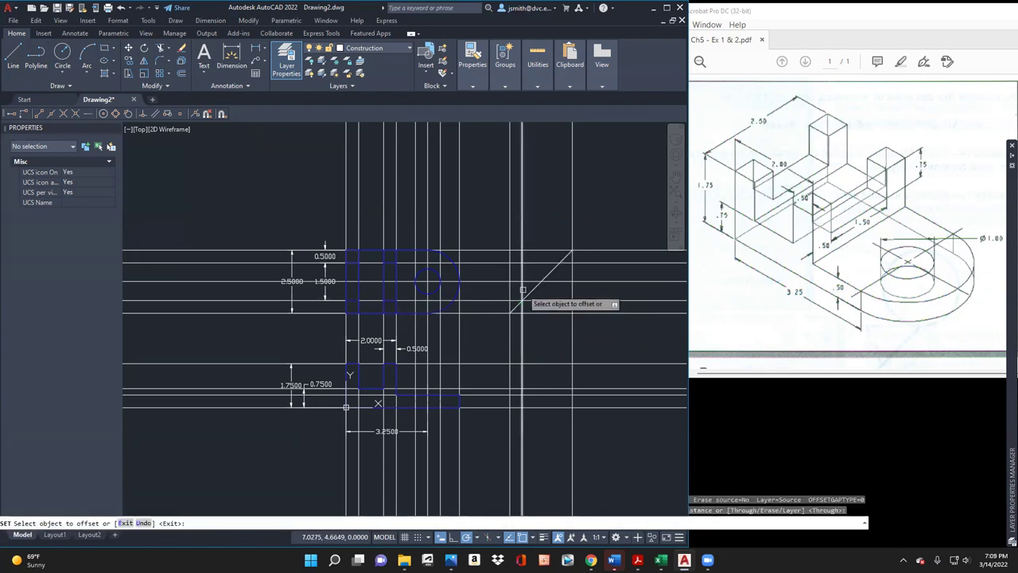
left_click(522, 290)
left_click(541, 280)
Step: Offset the vertical construction line at the 45° line's upper end through the 45° line's intersection with the upper posts' lower-edge construction line
key("Return")
key("Return")
key("Return")
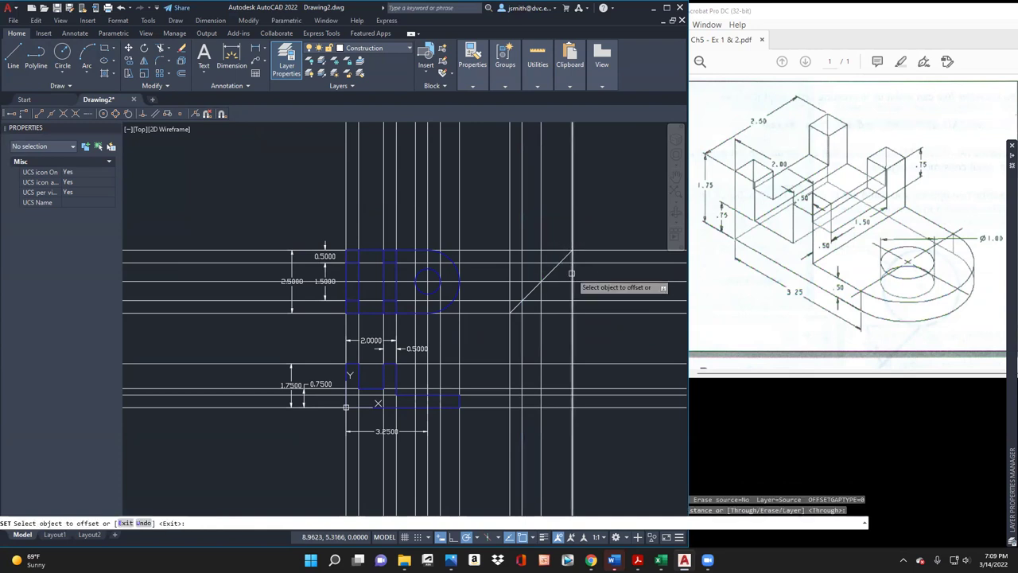
left_click(572, 275)
left_click(561, 256)
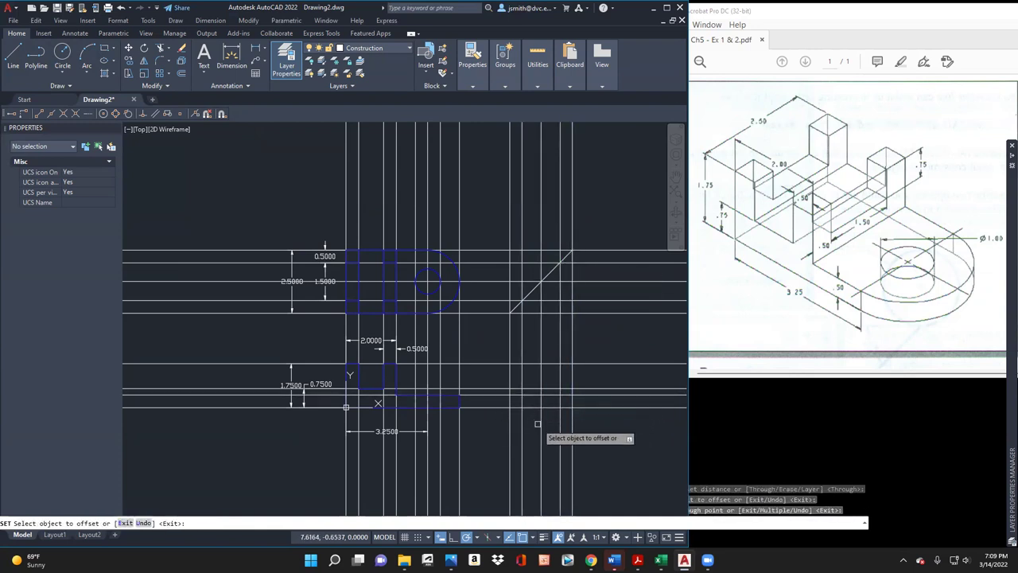
scroll(537, 421, "up", 2)
key("Escape")
Step: Make the Object layer current
mouse_move(1011, 461)
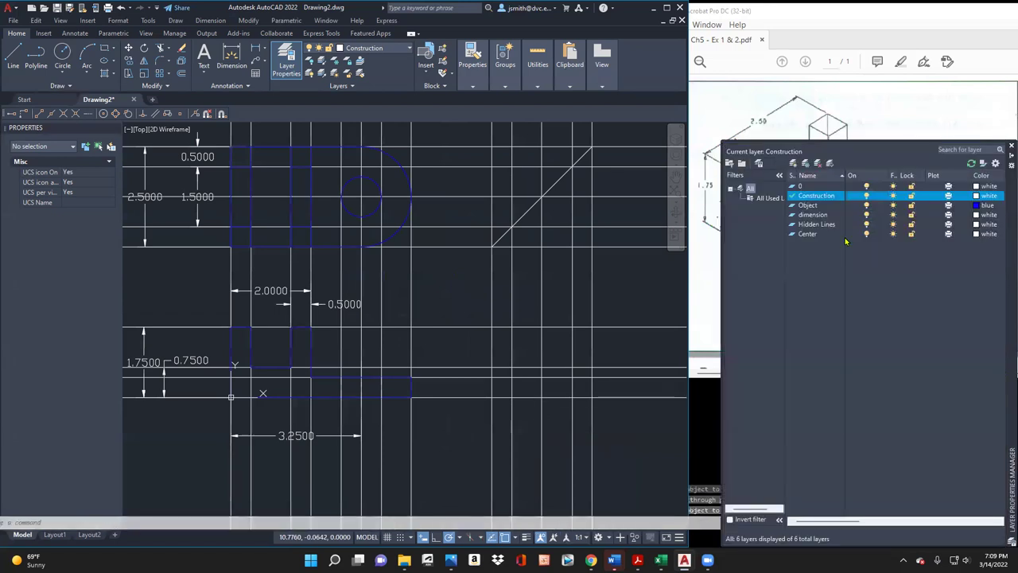
left_click(827, 207)
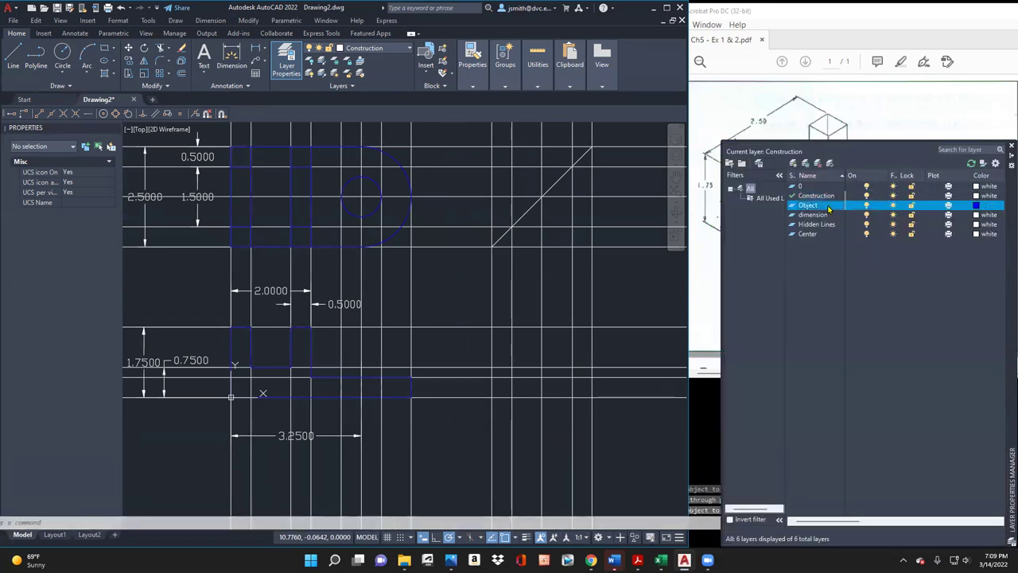
left_click(830, 163)
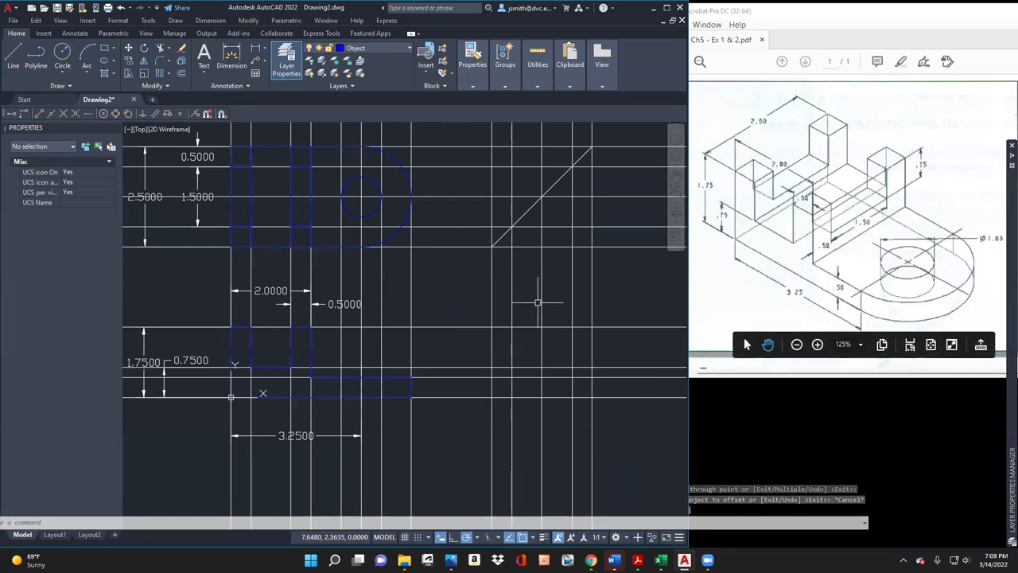
Step: Draw the side view's closed U-shaped outline along the construction lines, 1.75 high with 0.5-wide posts and the slot floor at the base plate's top edge
left_click(13, 55)
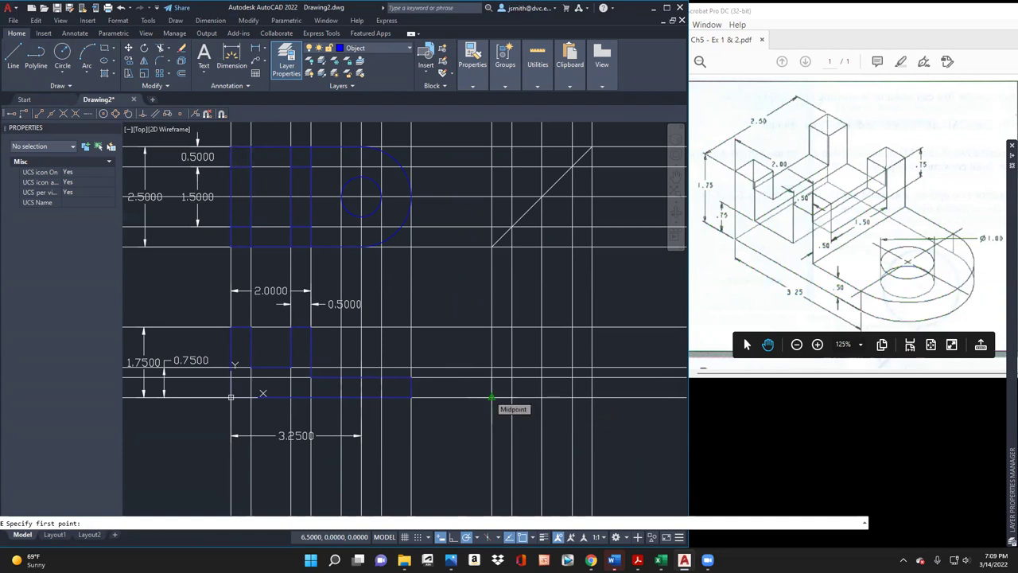
left_click(491, 397)
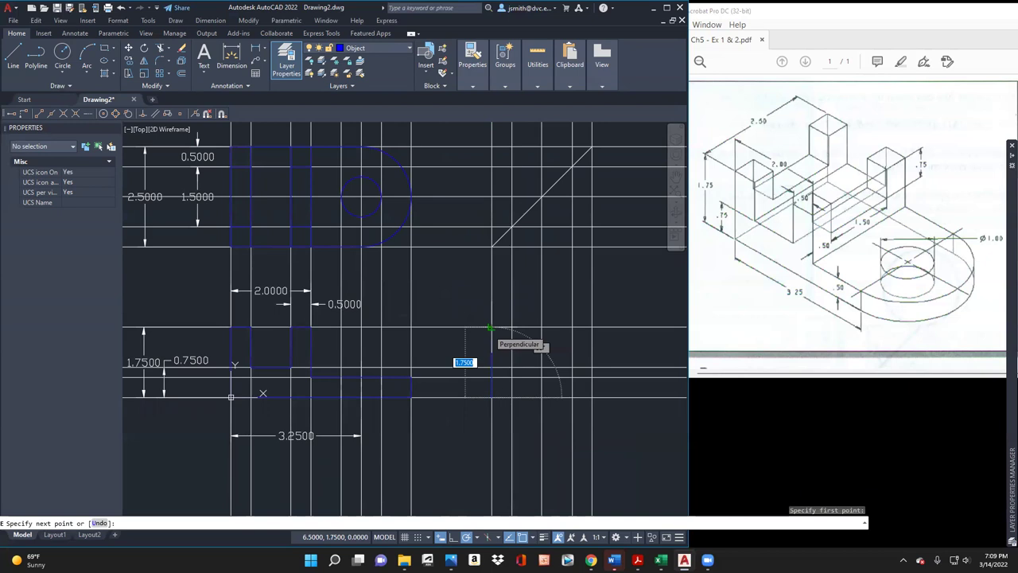
left_click(490, 327)
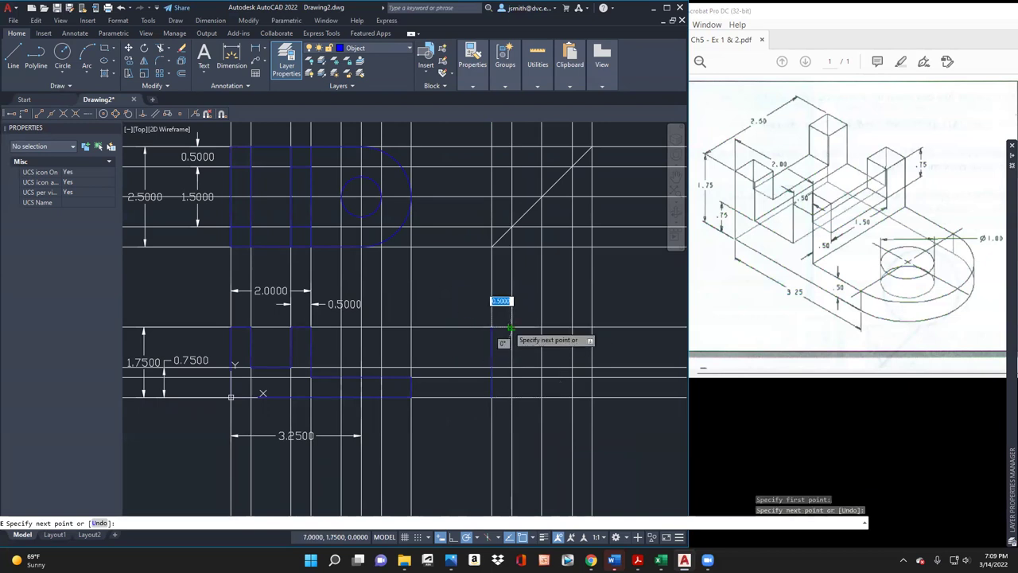
left_click(511, 327)
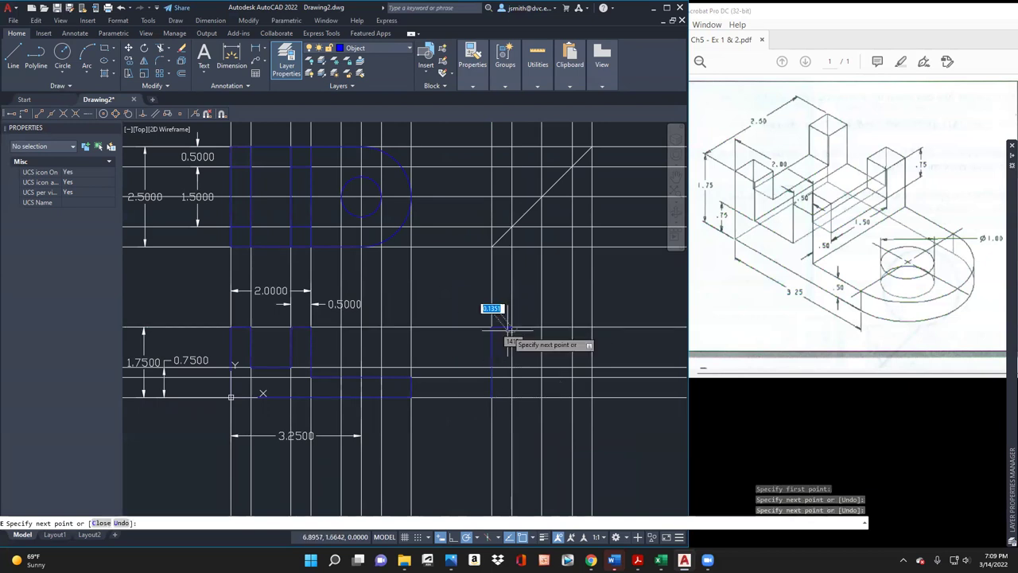
left_click(512, 376)
left_click(571, 376)
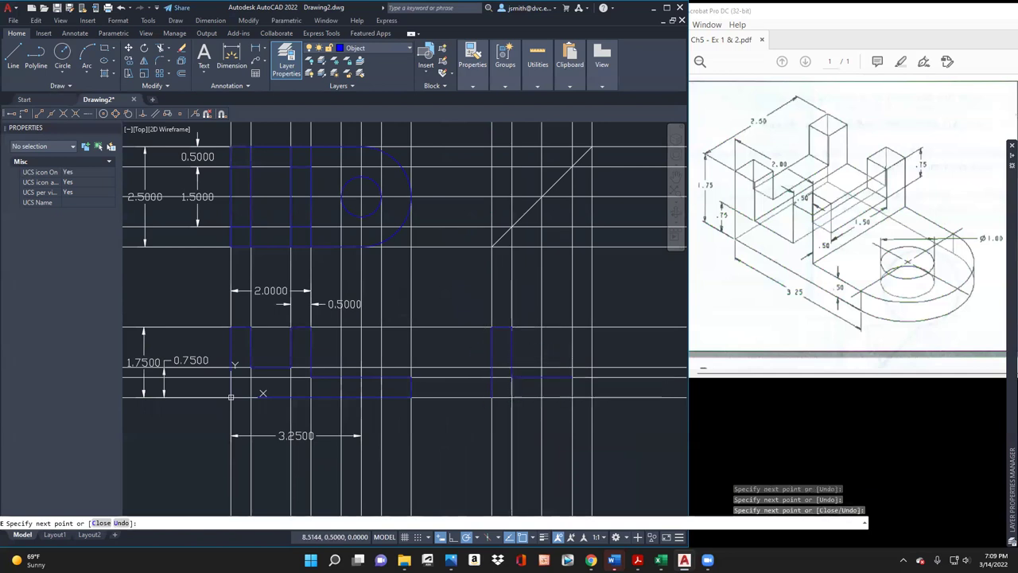
left_click(571, 326)
left_click(591, 327)
left_click(590, 396)
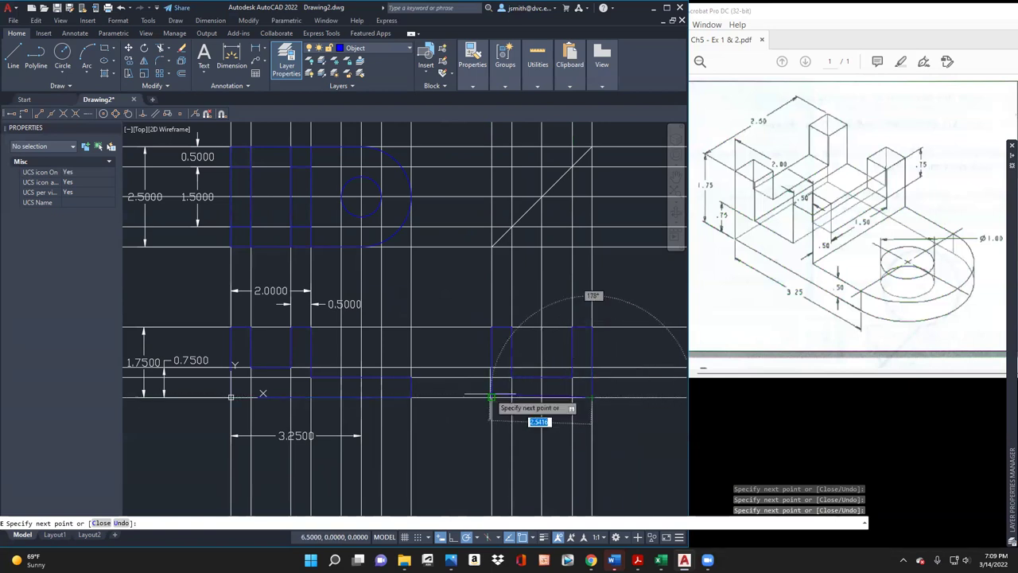
left_click(491, 396)
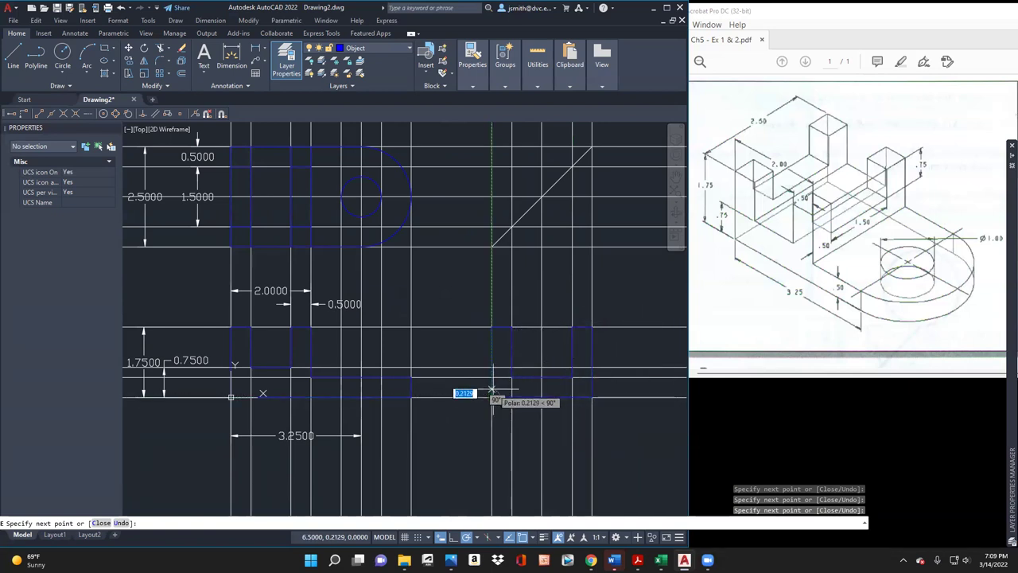
left_click(492, 389)
key("Return")
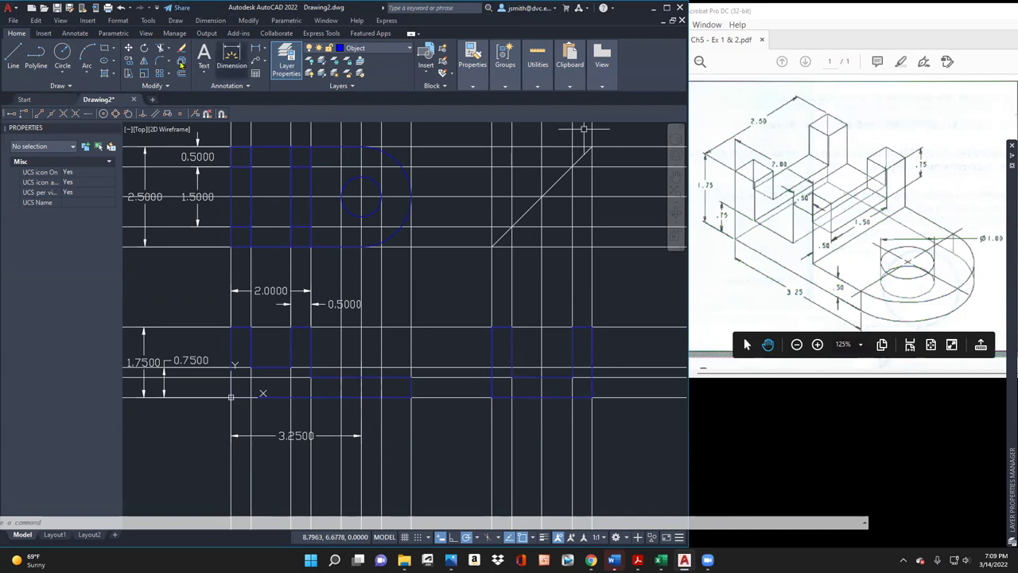
Step: Draw a horizontal object line between the side view's posts along the 0.75-high construction line
left_click(8, 69)
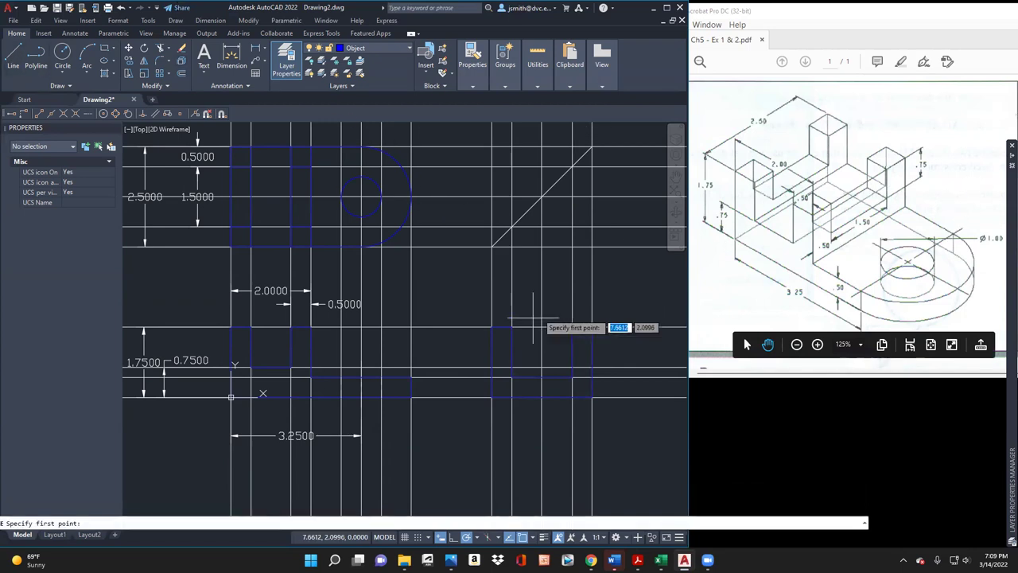
left_click(511, 367)
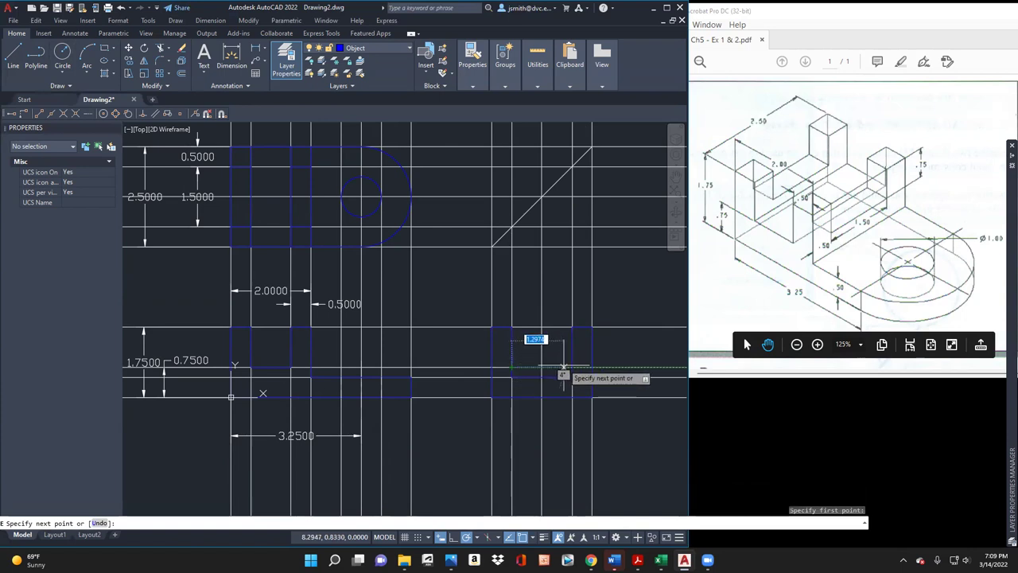
left_click(546, 340)
key("Return")
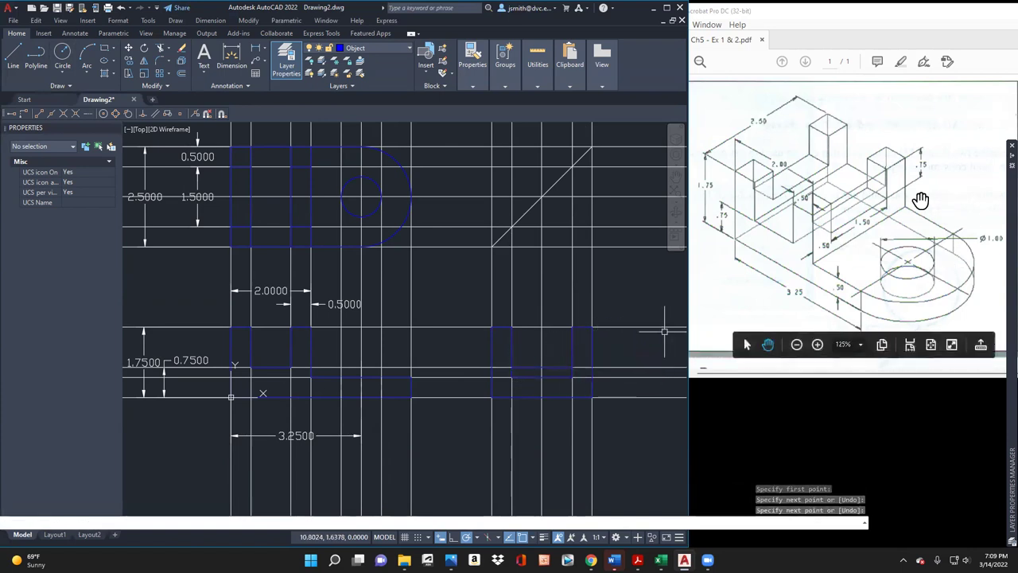
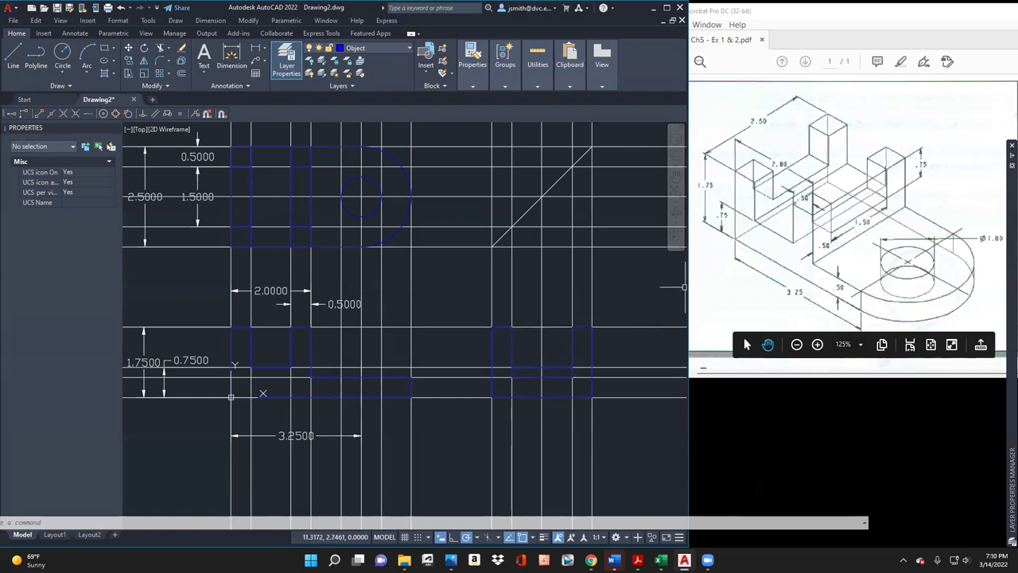
Step: Erase the horizontal object line at the 0.75 level between the side view's posts
left_click(549, 369)
key("Delete")
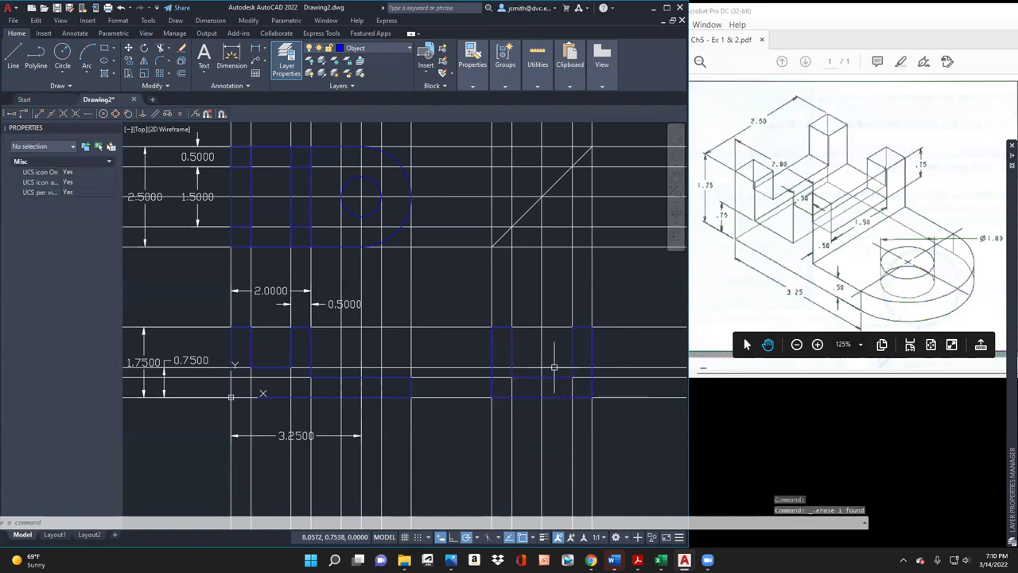
left_click(629, 324)
key("Delete")
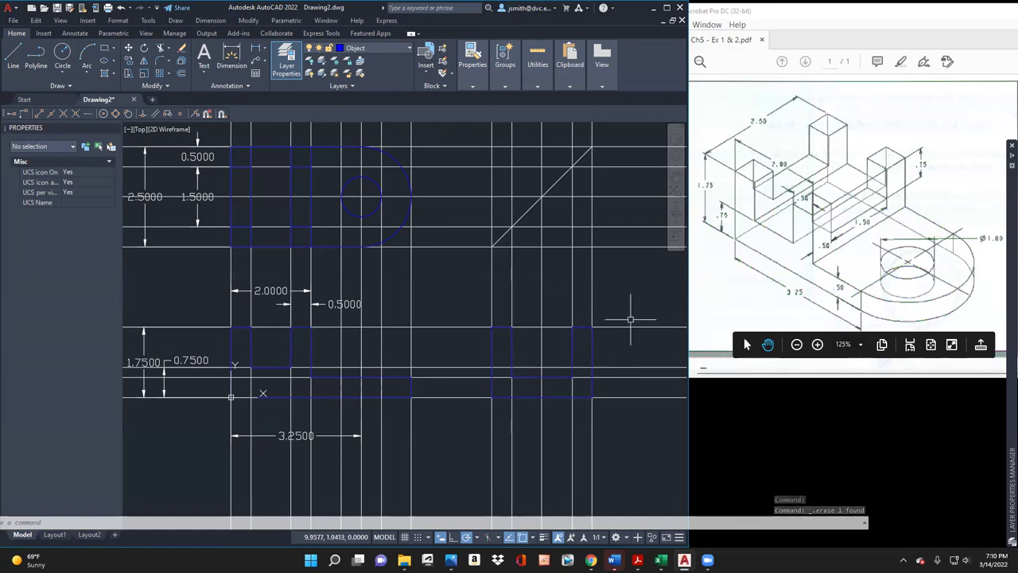
Step: Offset the horizontal construction line along the posts' tops downward by 0.75
type("off")
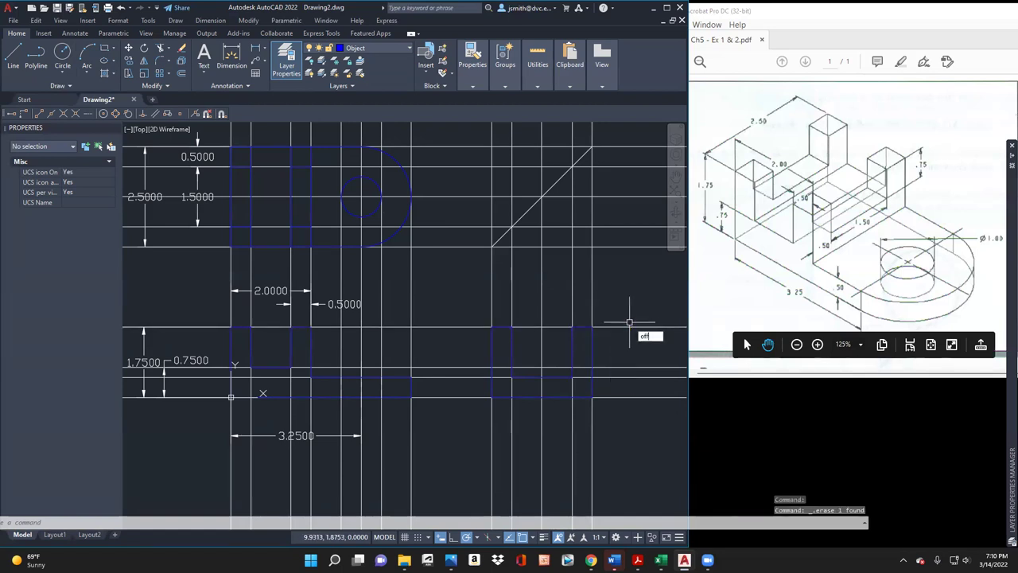
key("Return")
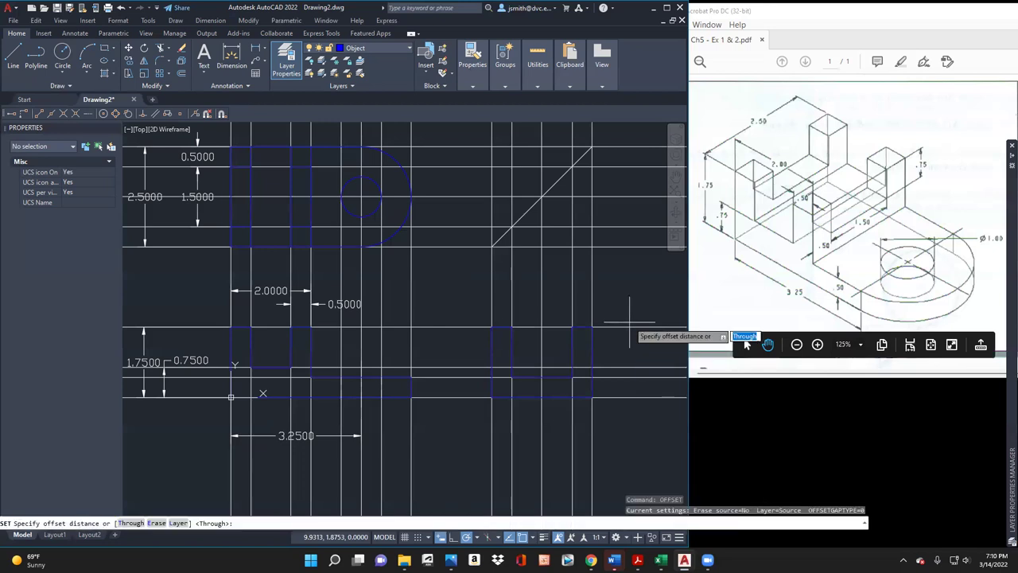
key("Return")
left_click(622, 326)
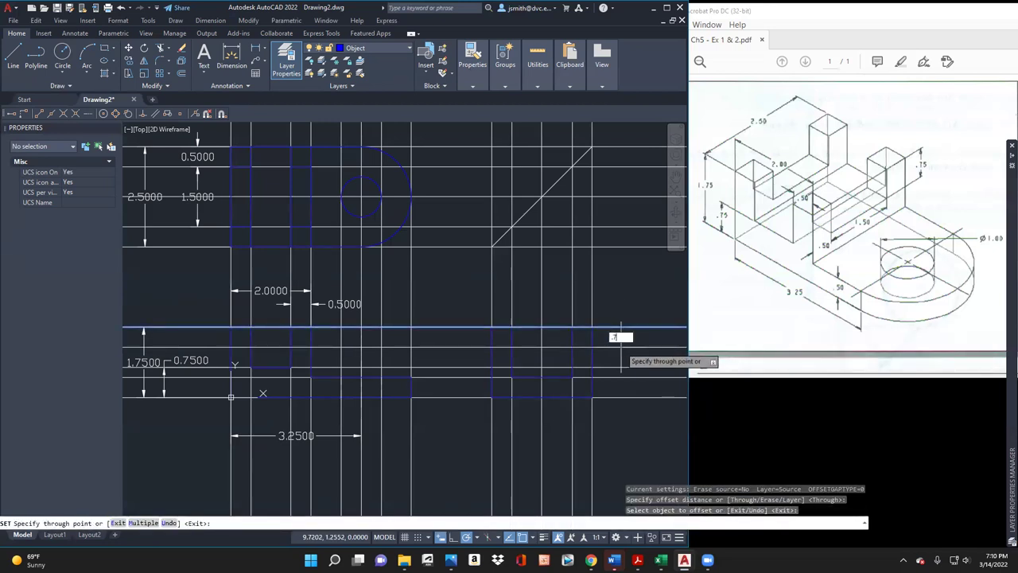
type(".75")
key("Return")
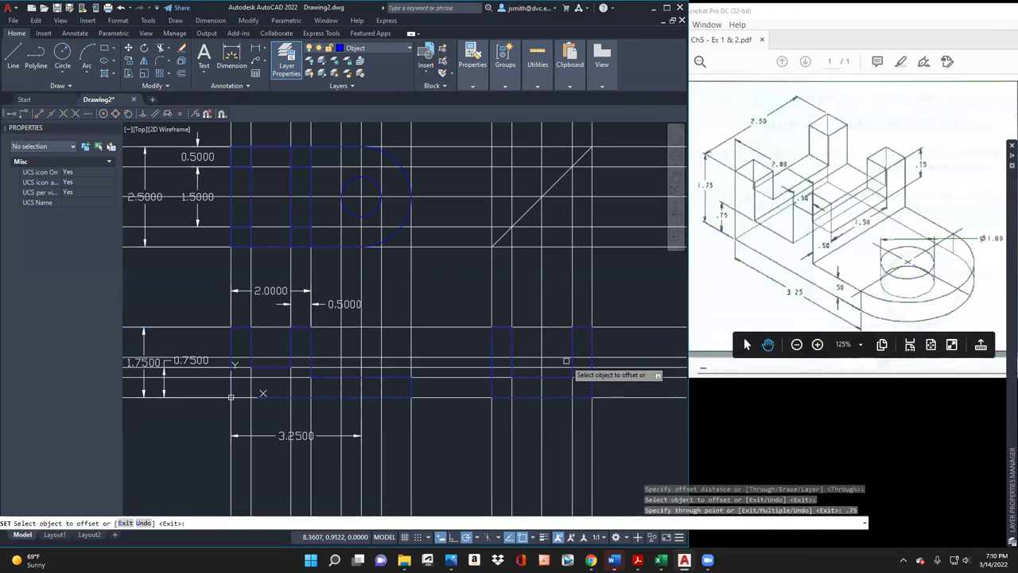
Step: Draw a horizontal object line between the side view's posts along the construction line 0.75 below their tops
left_click(21, 56)
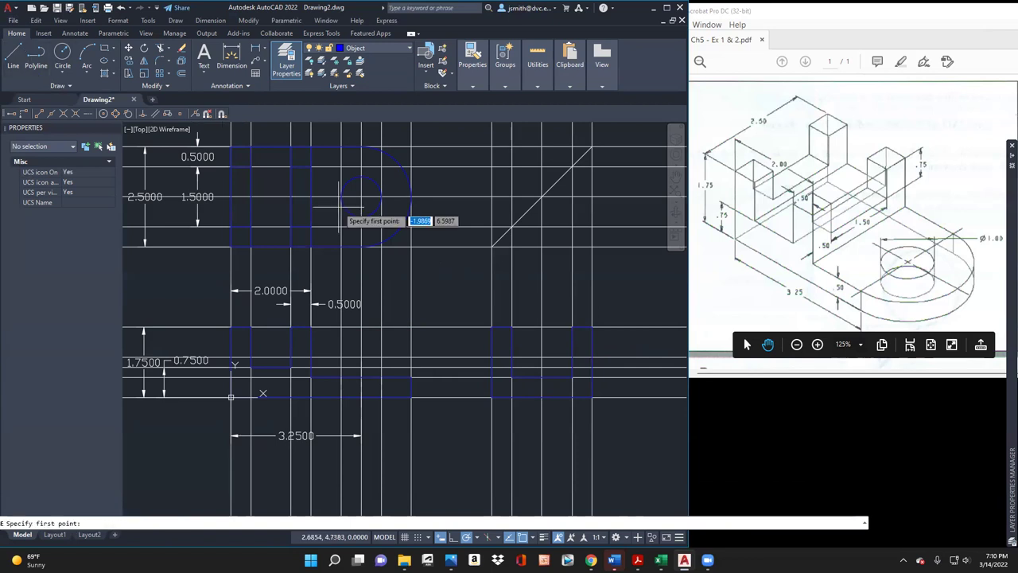
left_click(512, 368)
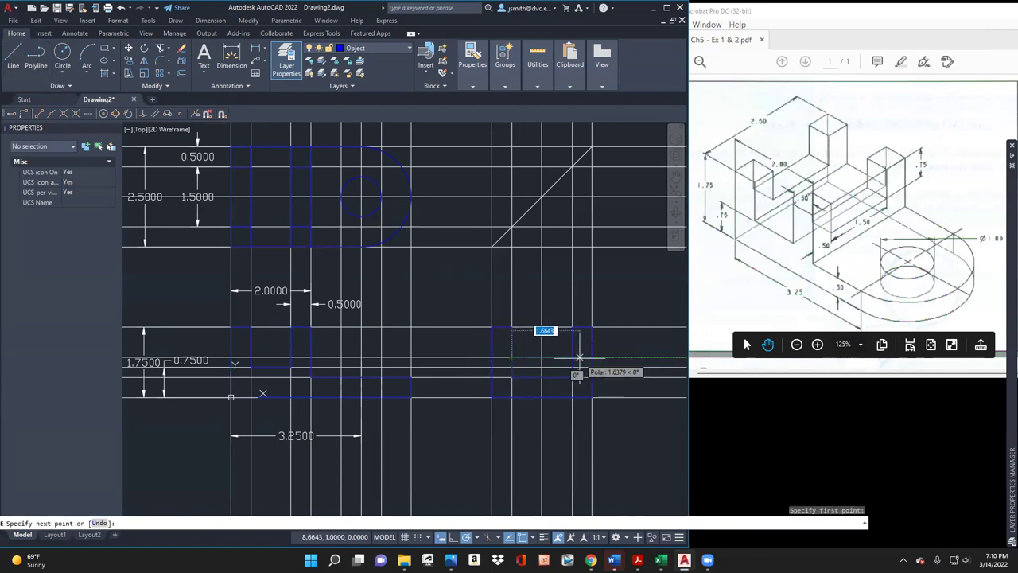
left_click(573, 359)
key("Return")
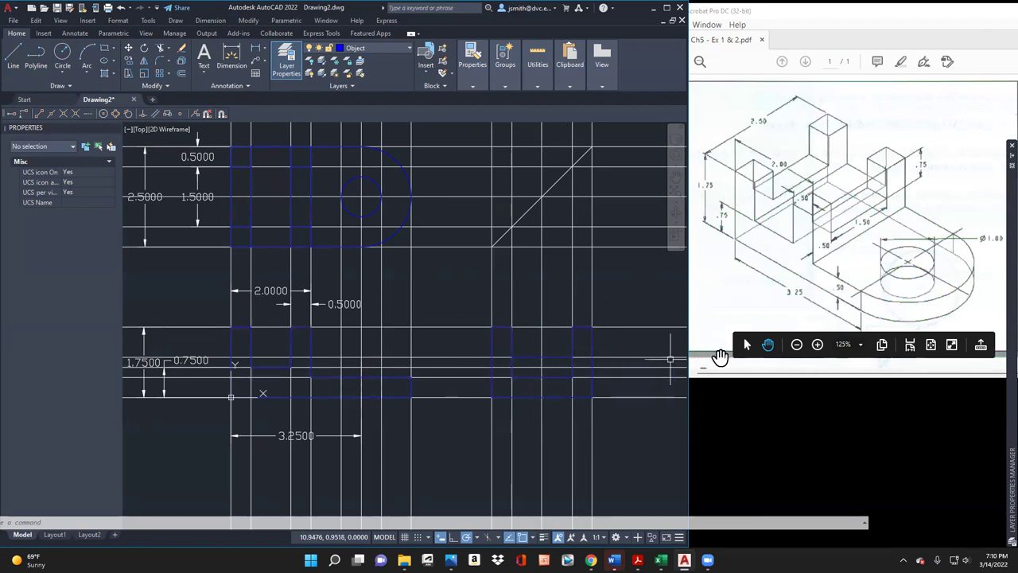
Step: Make the Hidden Lines layer current and draw a horizontal hidden line between the side view's posts at the 0.75 level
mouse_move(1002, 250)
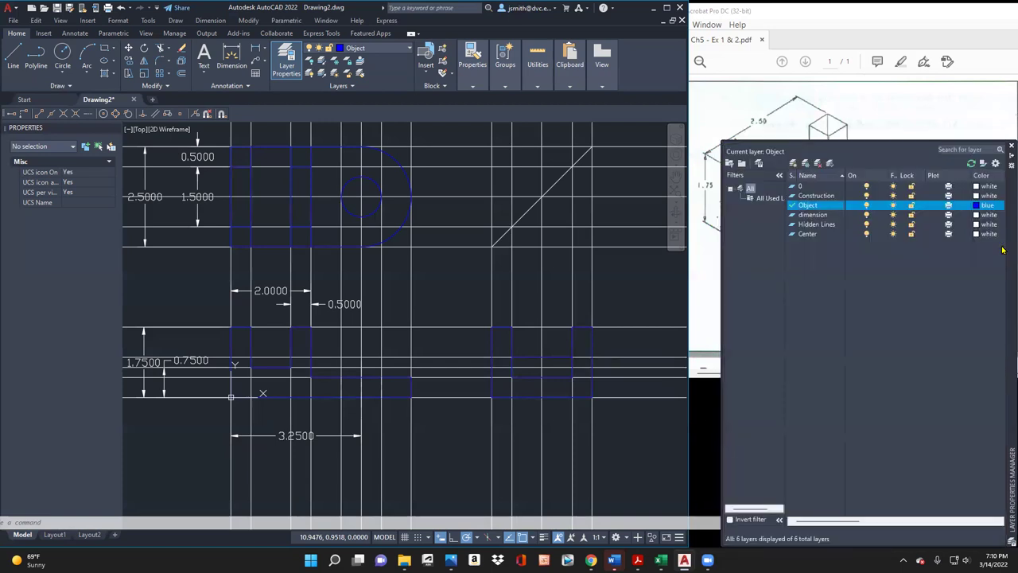
left_click(827, 224)
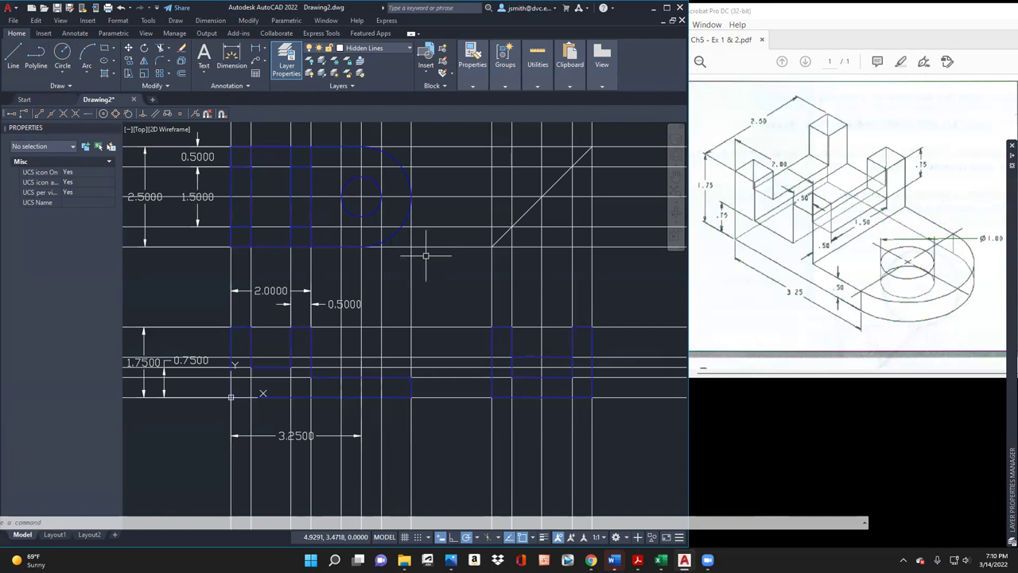
left_click(512, 367)
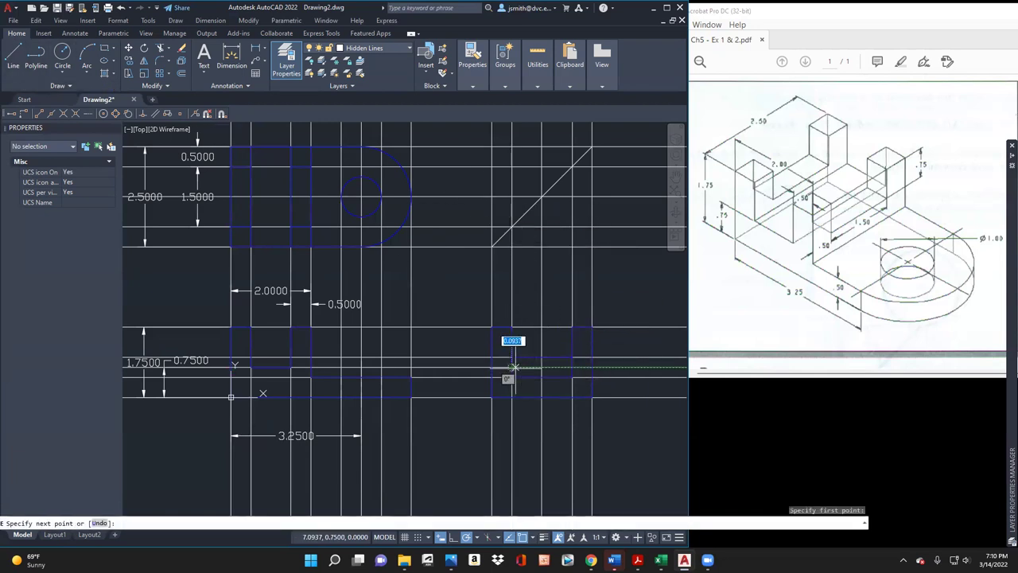
left_click(572, 376)
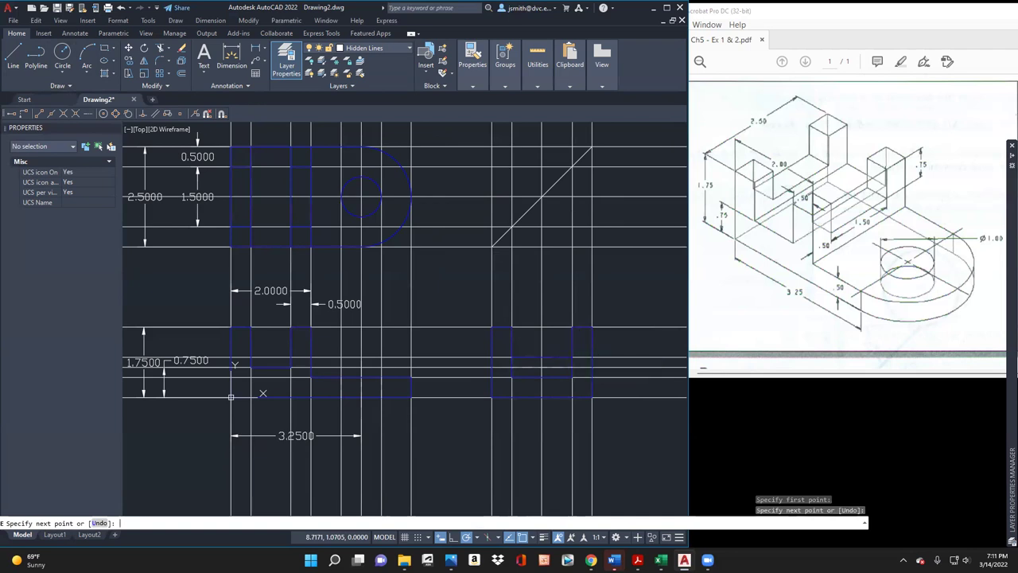
key("Return")
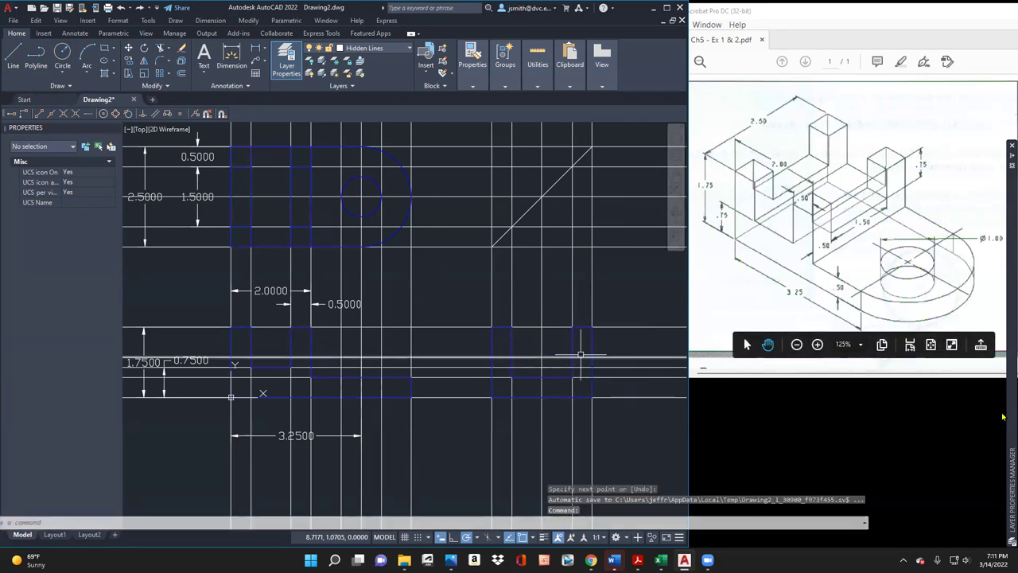
Step: Turn the Construction layer off to check the three views and turn it back on
mouse_move(1011, 416)
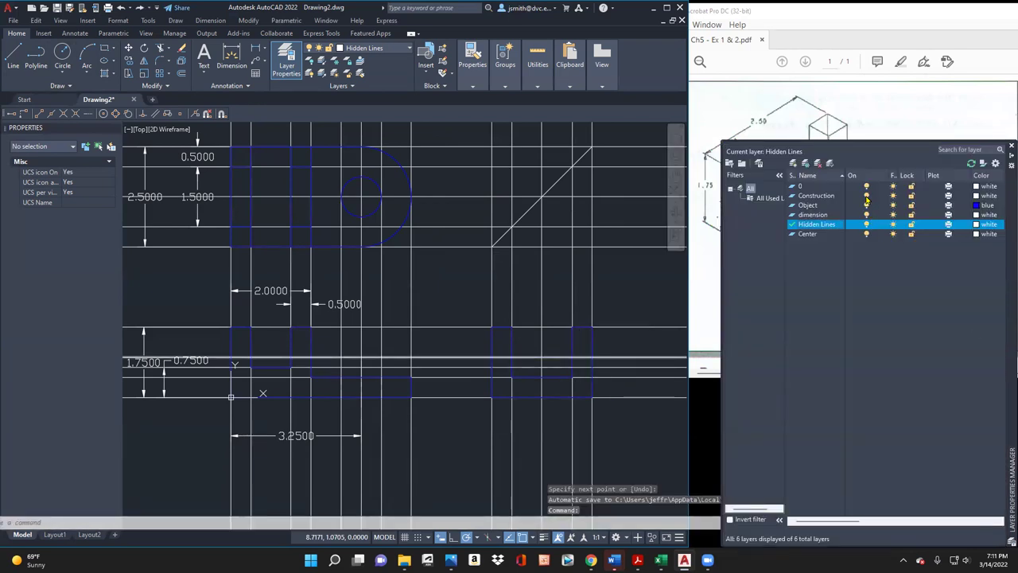
left_click(866, 196)
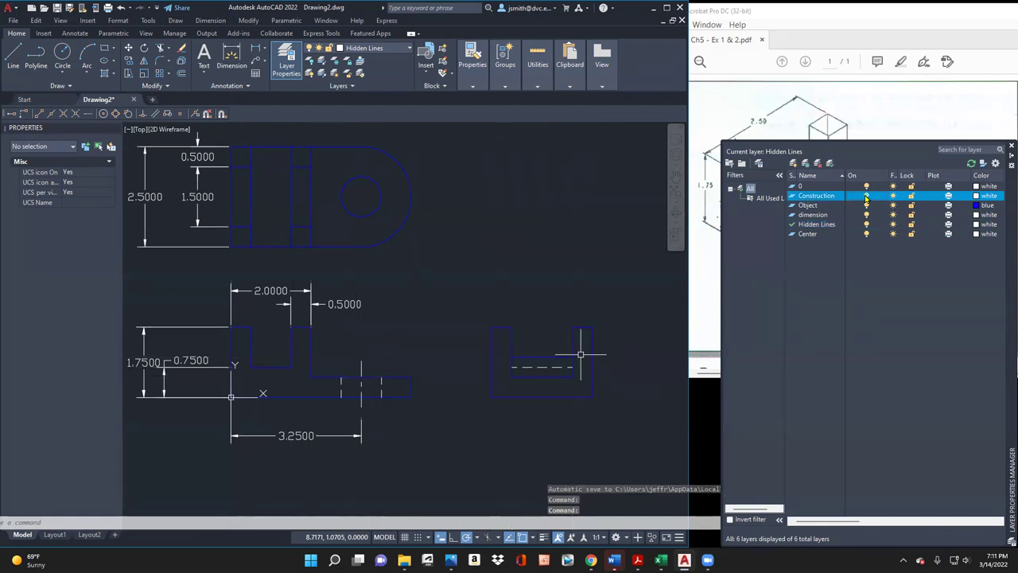
left_click(866, 196)
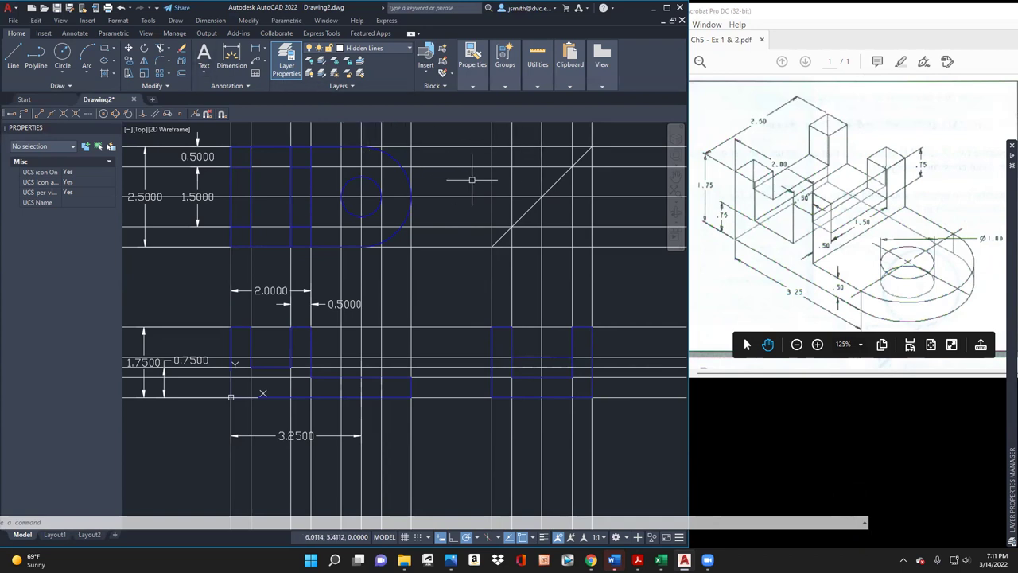
Step: Offset the top view's horizontal centre construction line through the upper and lower extremes of the hole circle
type("set")
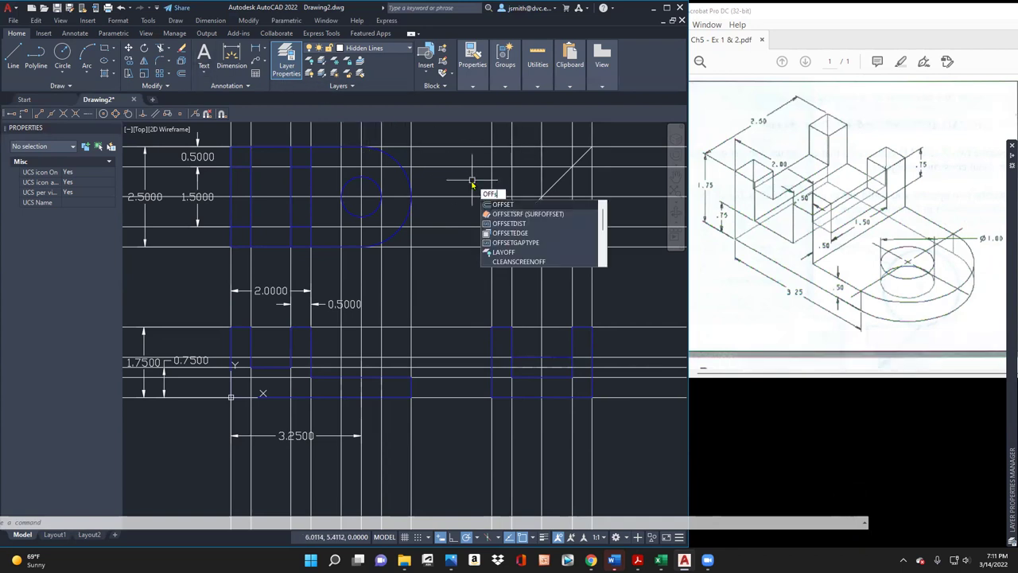
key("Return")
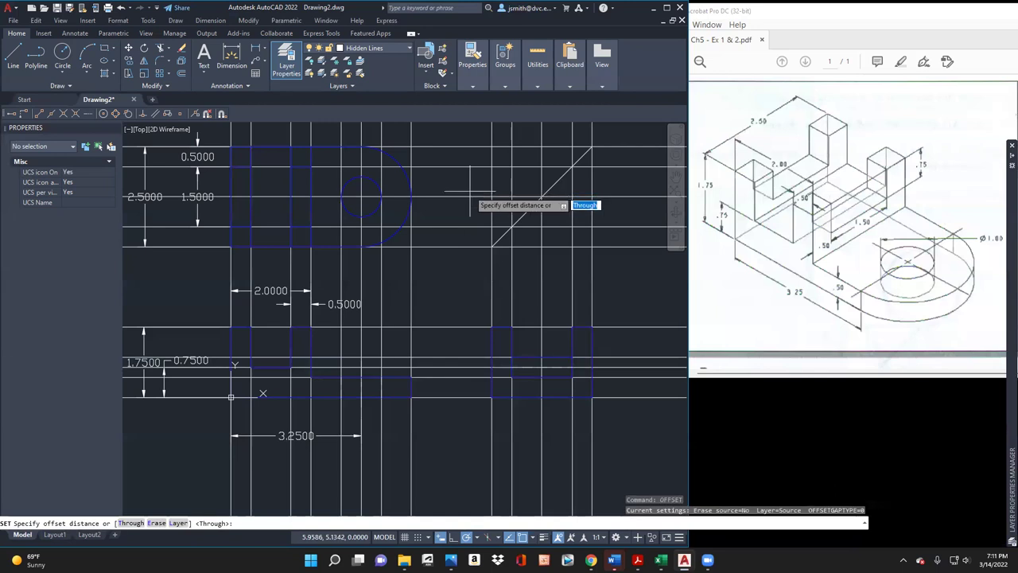
key("Return")
left_click(467, 196)
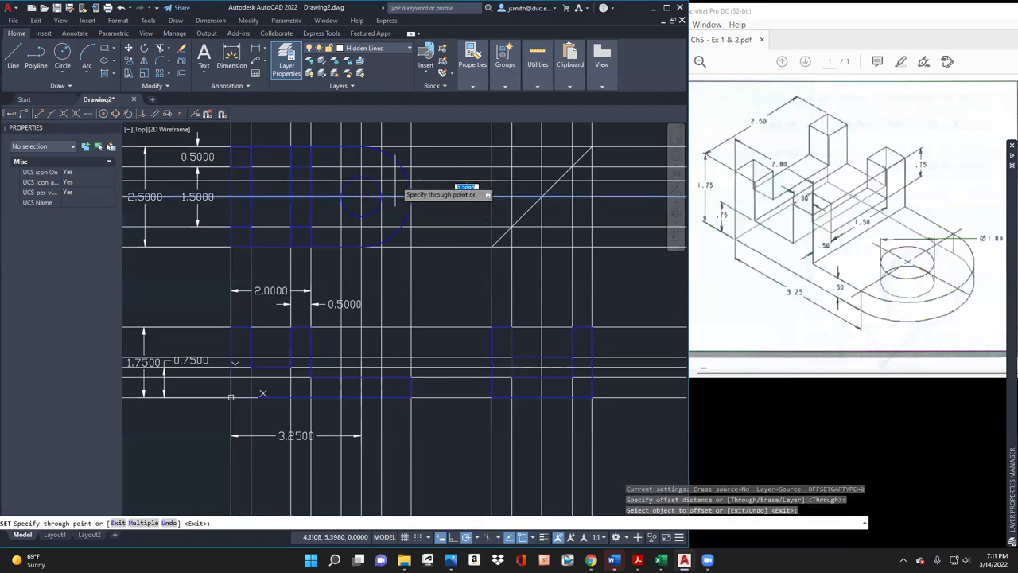
left_click(360, 175)
key("Return")
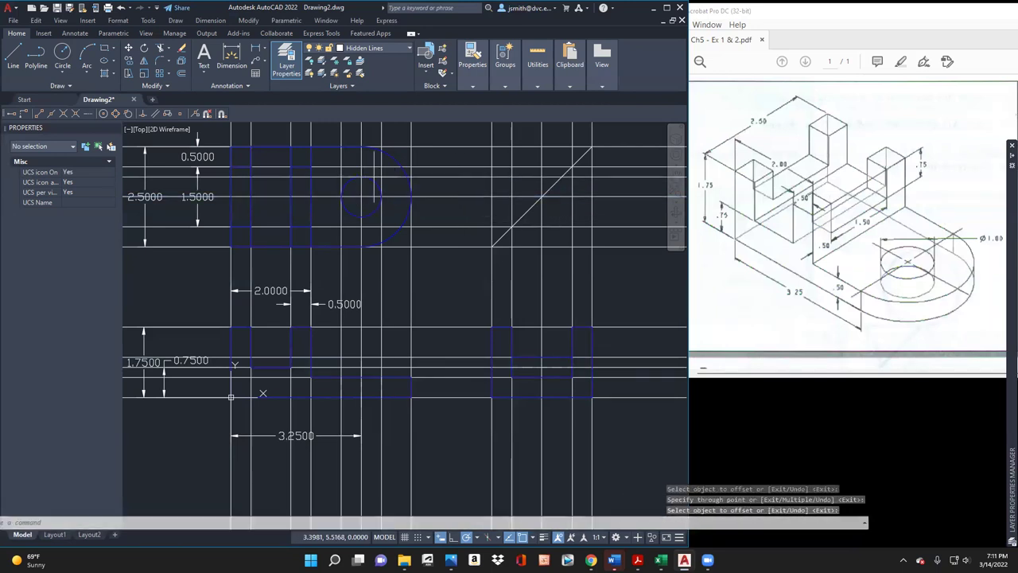
key("Return")
key("Return")
left_click(457, 195)
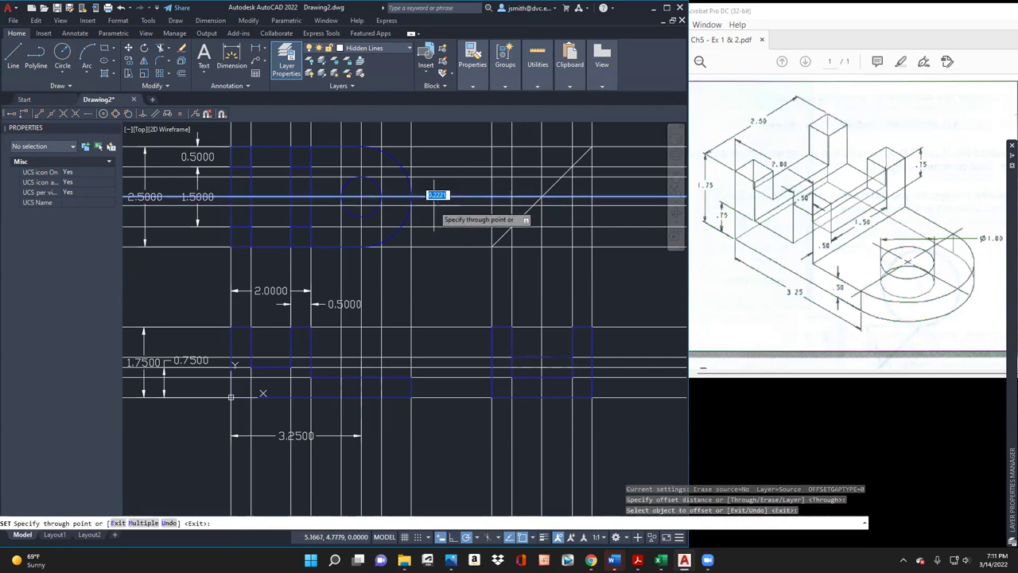
left_click(360, 216)
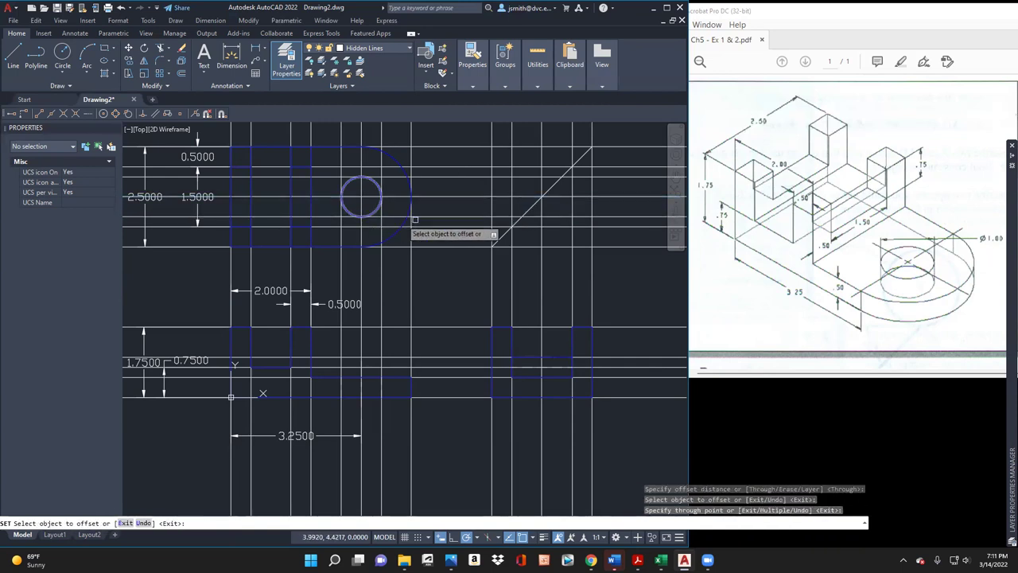
key("Return")
Step: Offset the side view's vertical centre construction line through both points where the hole's projection lines cross the 45-degree line
key("Return")
key("Return")
left_click(542, 262)
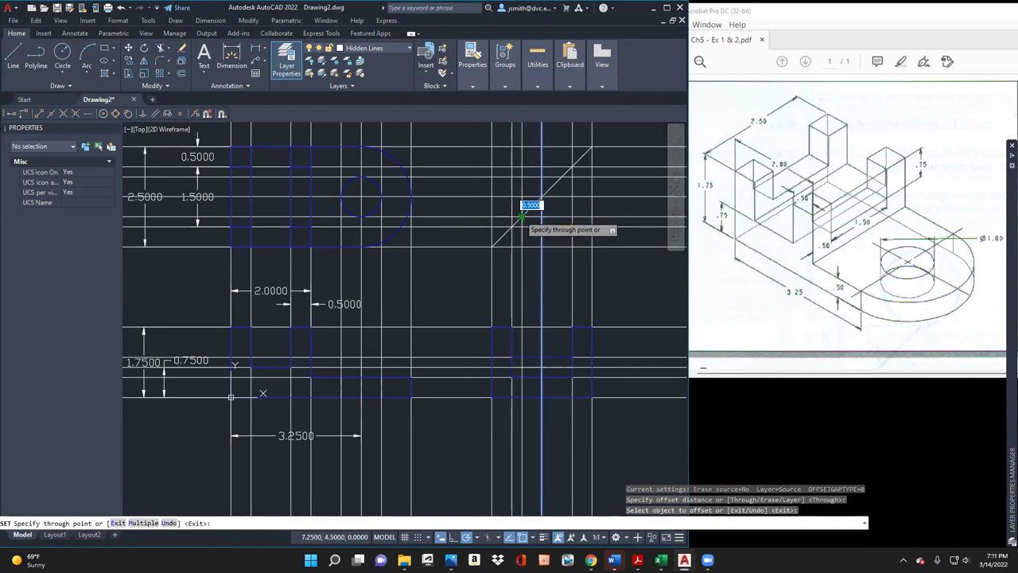
left_click(521, 215)
key("Return")
key("Return")
key("Return")
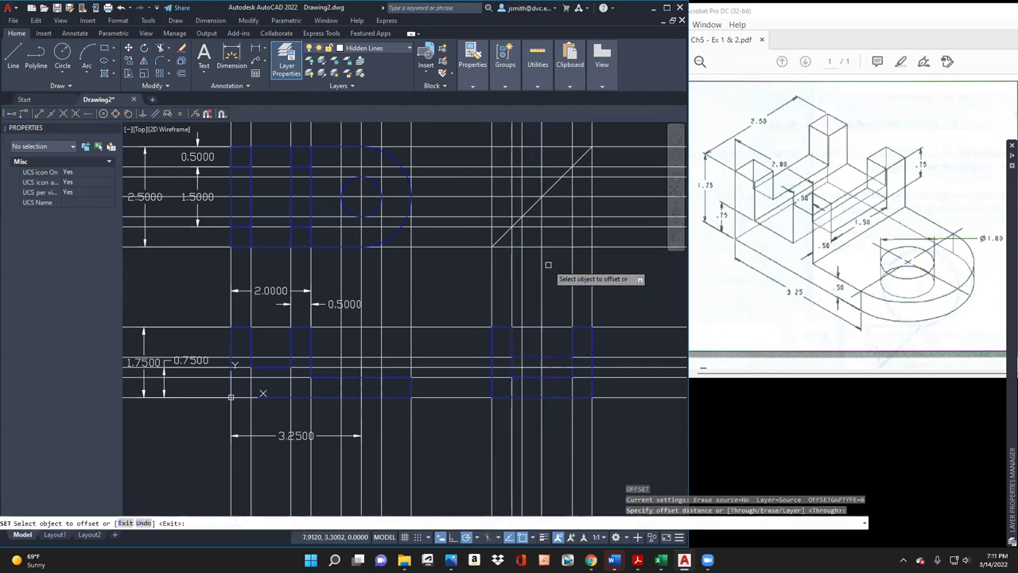
left_click(541, 266)
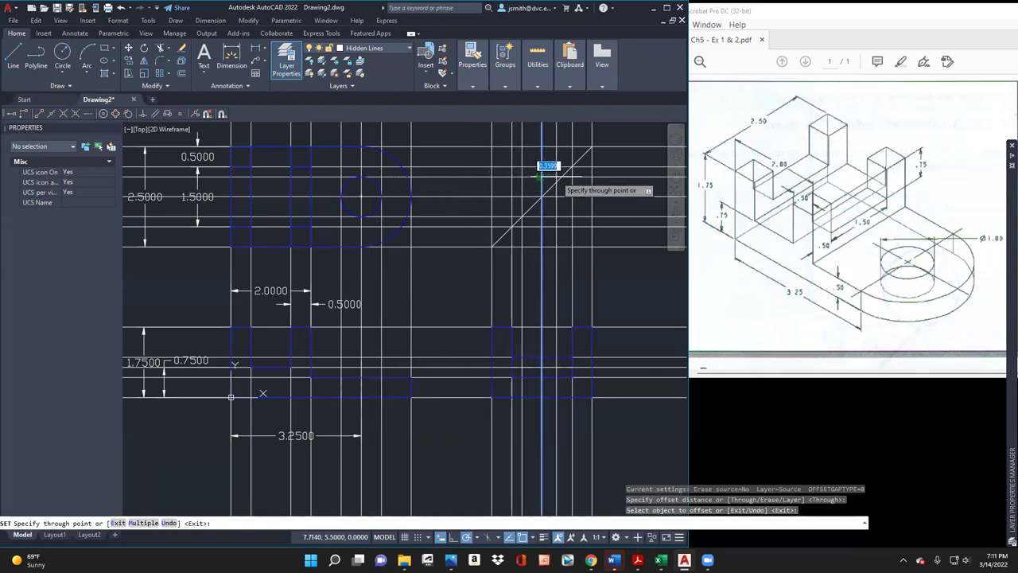
left_click(561, 173)
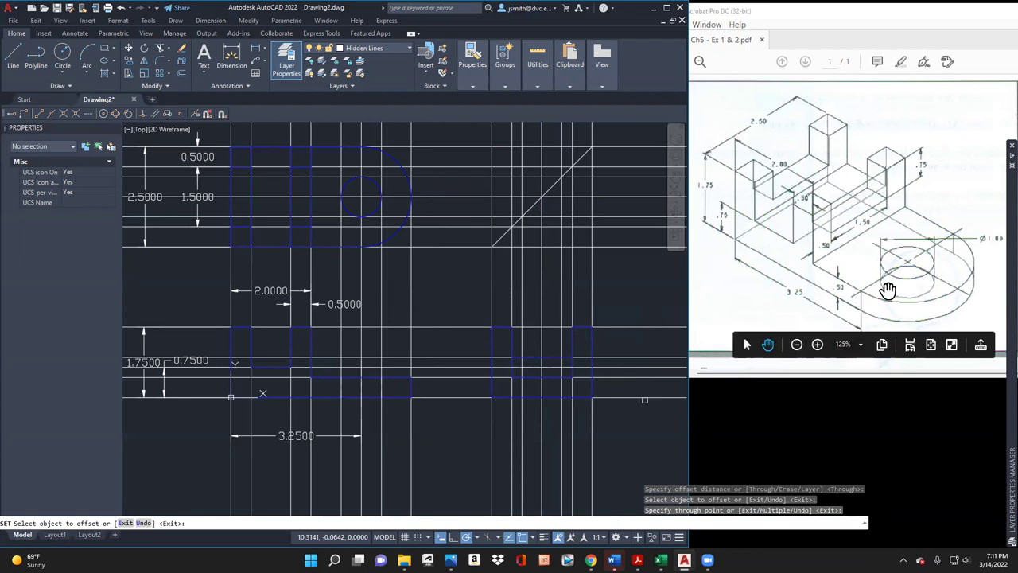
key("Return")
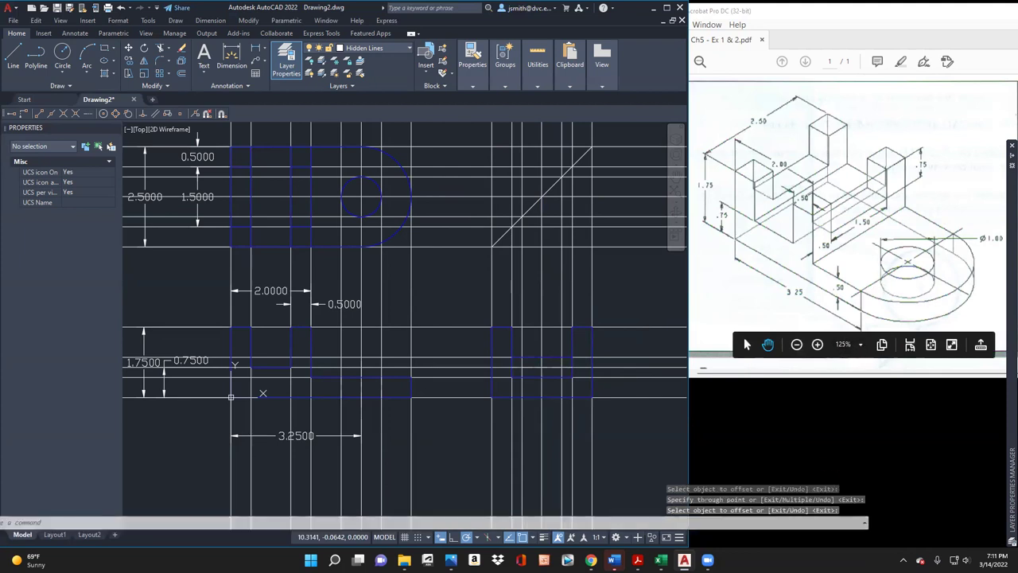
Step: Draw two vertical hidden lines for the hole's edges in the side view, from the 0.50 level down to the bottom edge
mouse_move(1002, 417)
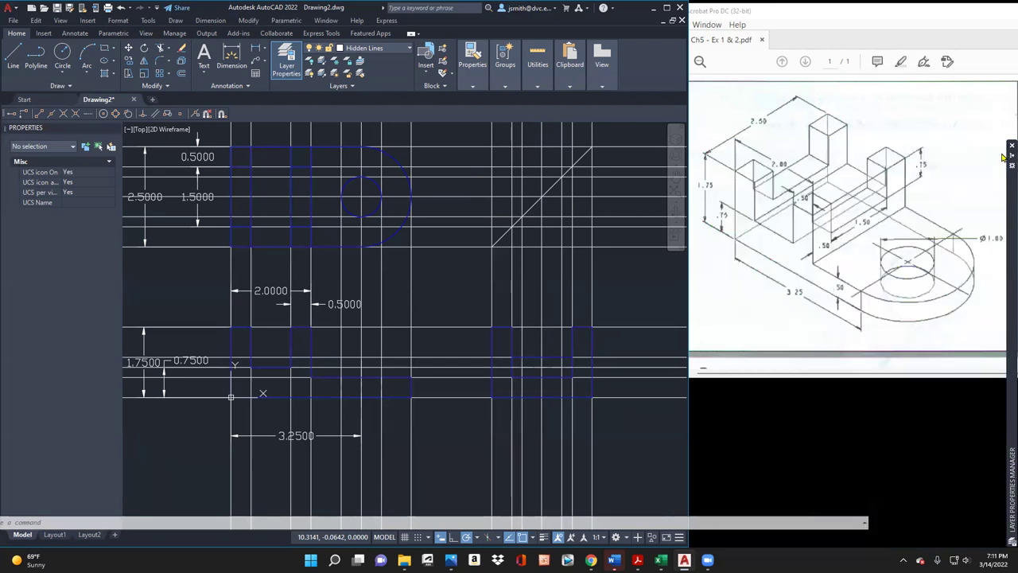
left_click(13, 57)
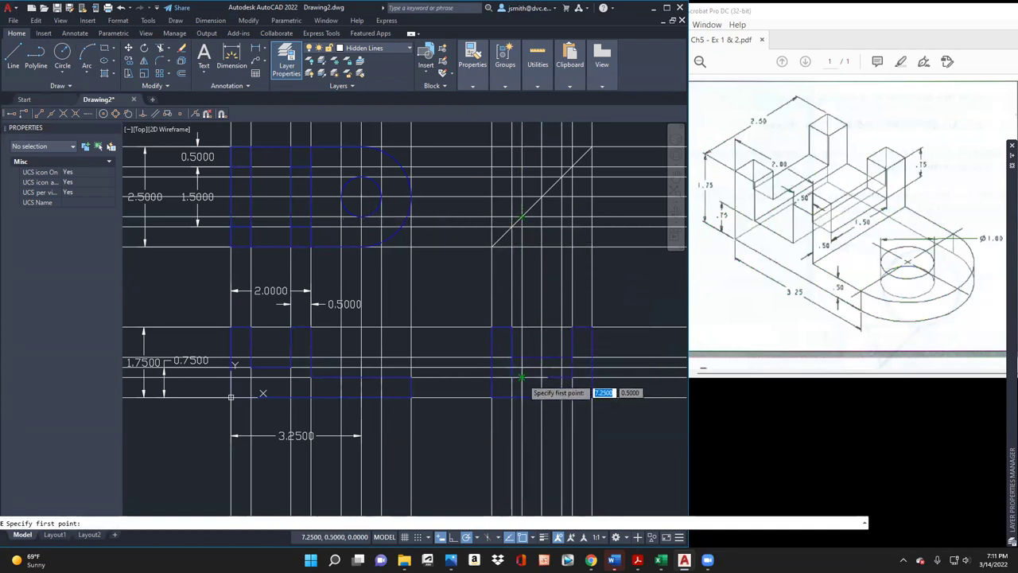
left_click(521, 379)
key("Return")
key("Return")
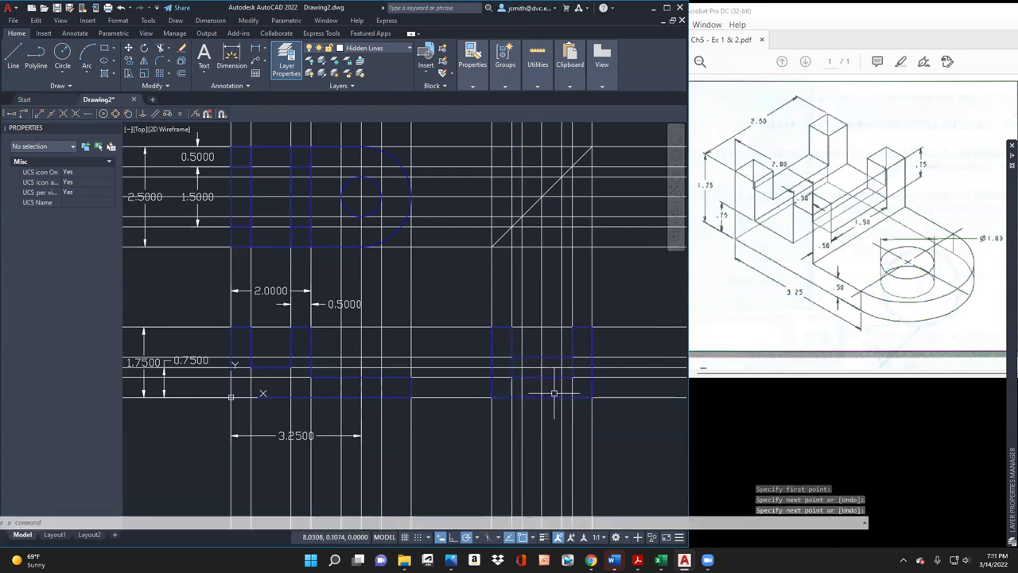
left_click(561, 378)
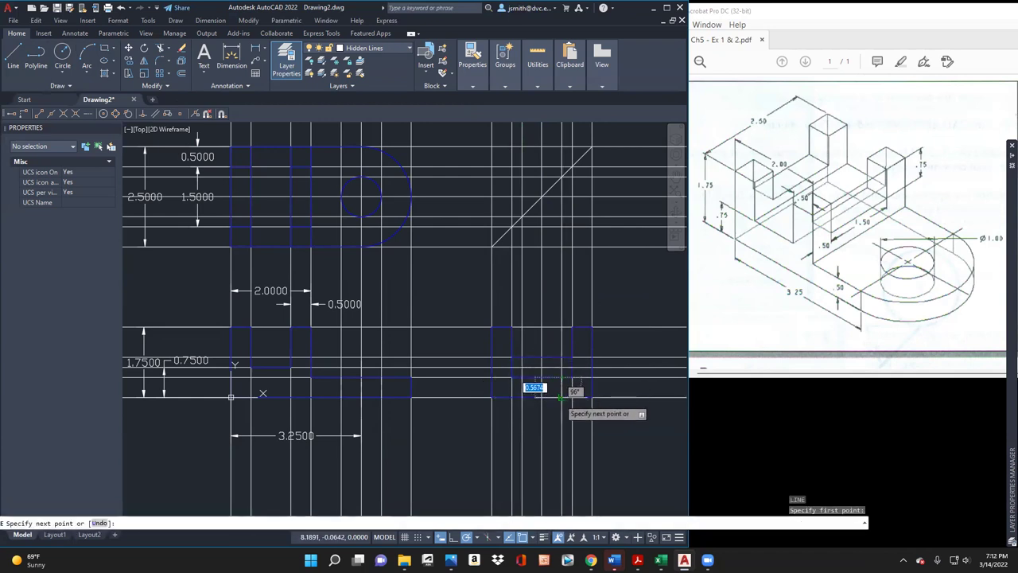
left_click(561, 396)
right_click(578, 363)
left_click(567, 368)
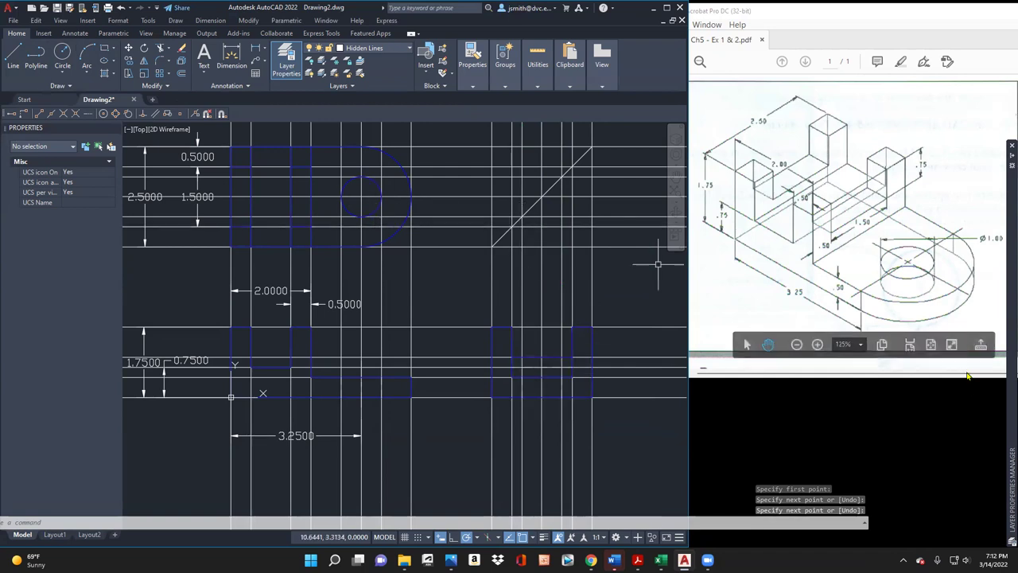
Step: Make the Center layer current and draw a vertical centre line about 0.69 long up from the side view's bottom edge midpoint
mouse_move(1012, 477)
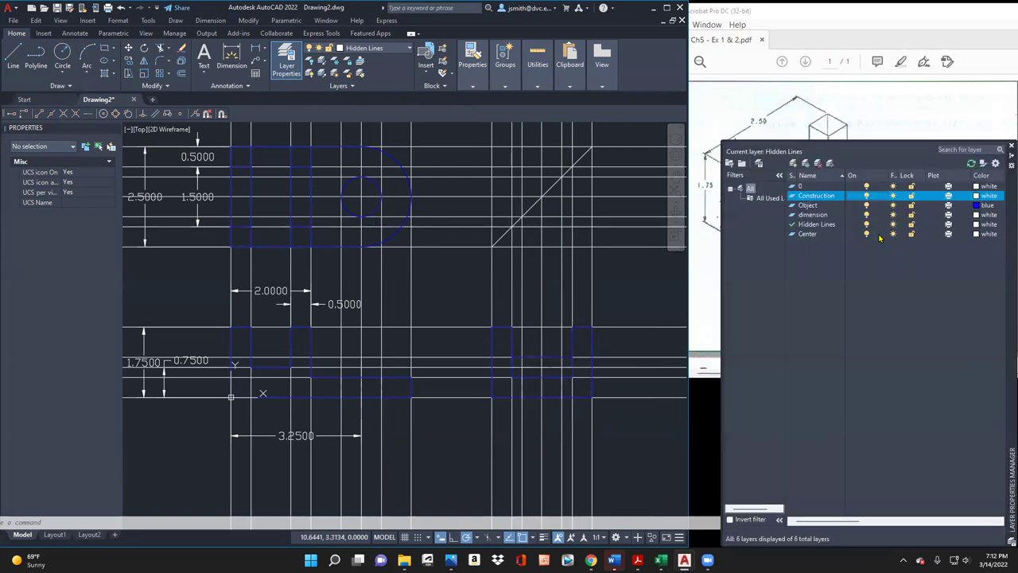
left_click(832, 235)
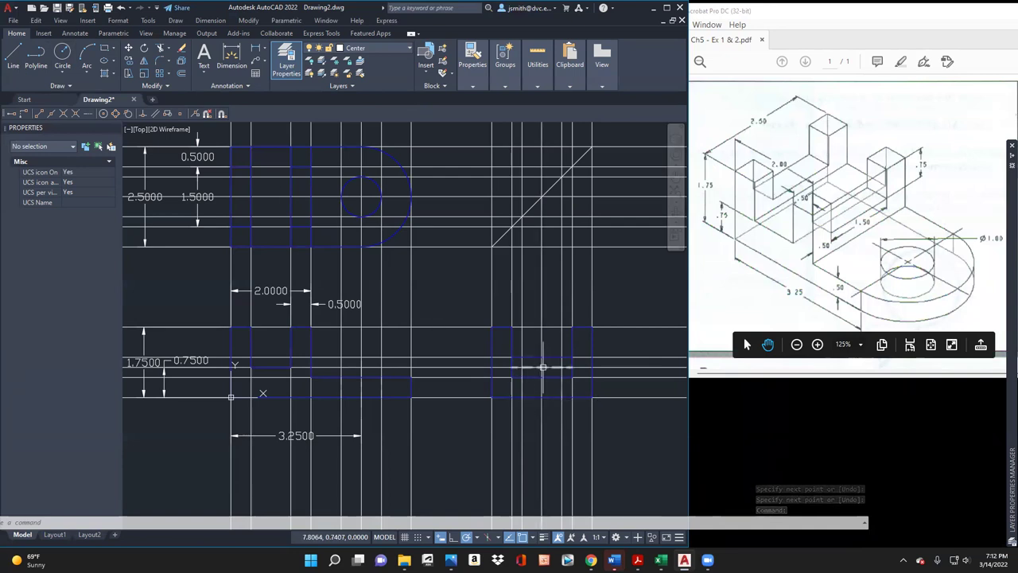
left_click(11, 55)
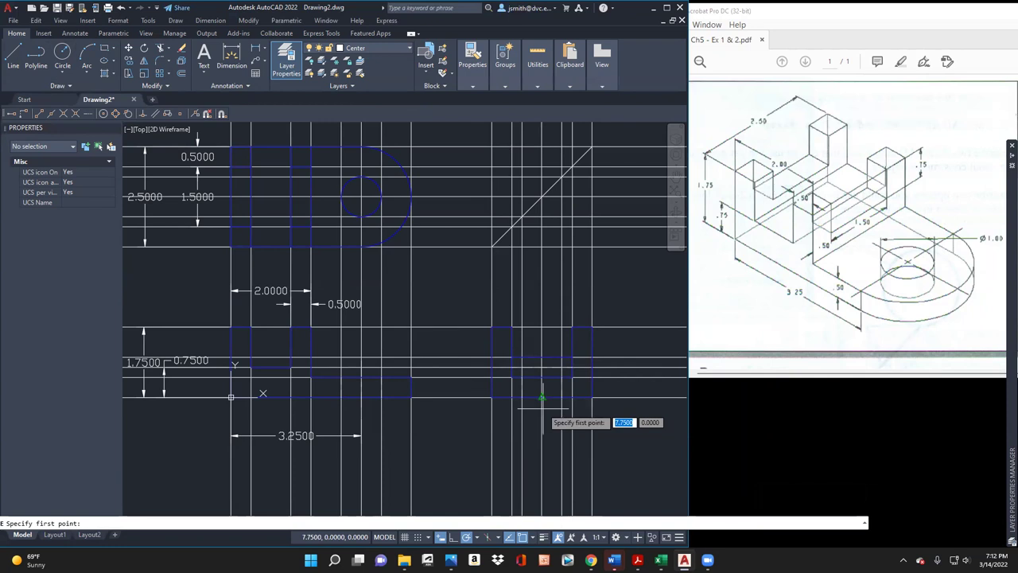
left_click(541, 397)
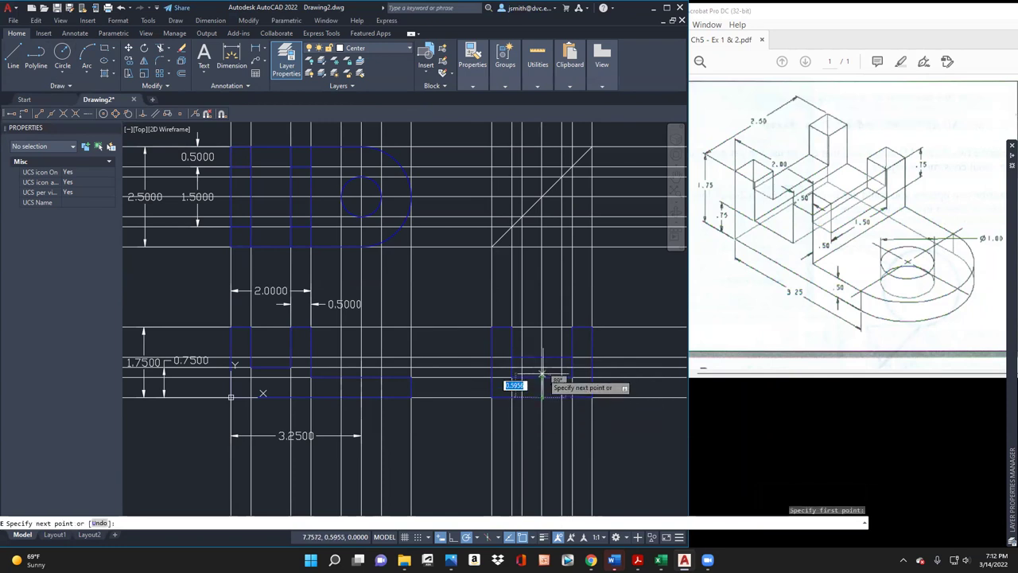
key("Escape")
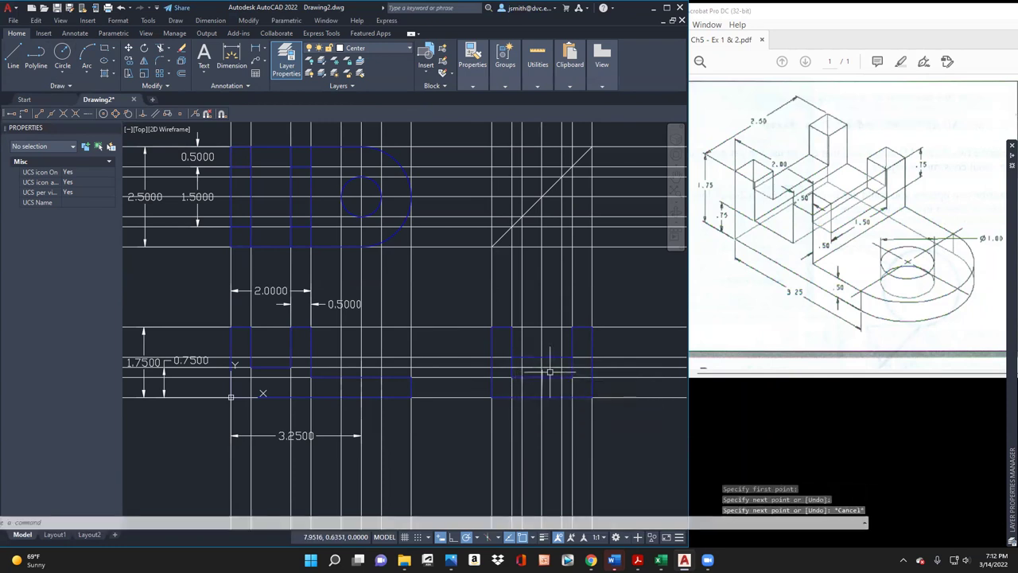
Step: Stretch the lower end of the side view's centre line to about 0.26 below the bottom edge
left_click(544, 388)
left_click(545, 390)
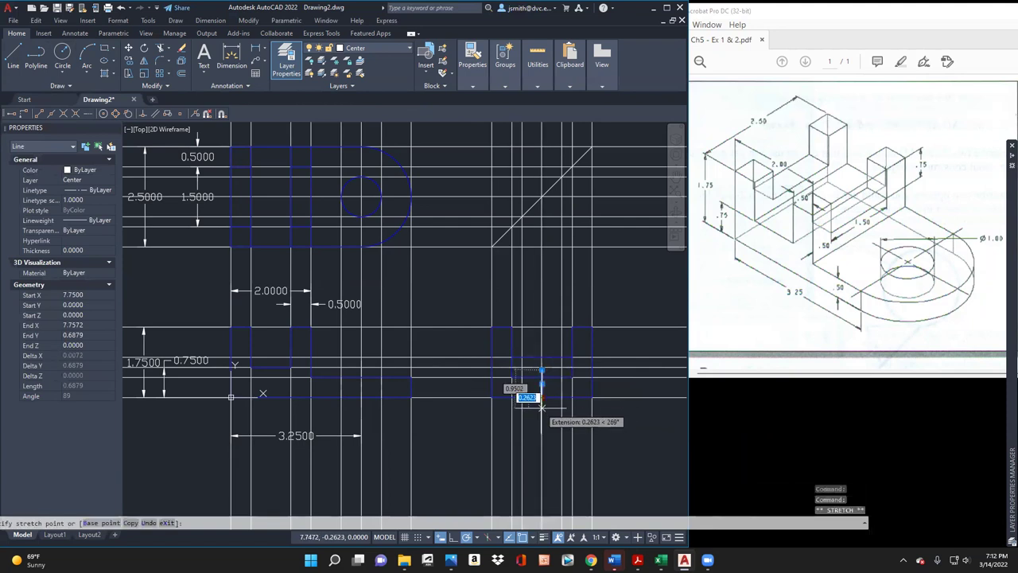
key("Escape")
key("Escape")
Step: Turn the Construction layer off and check the properties of the side view's centre line
mouse_move(1002, 293)
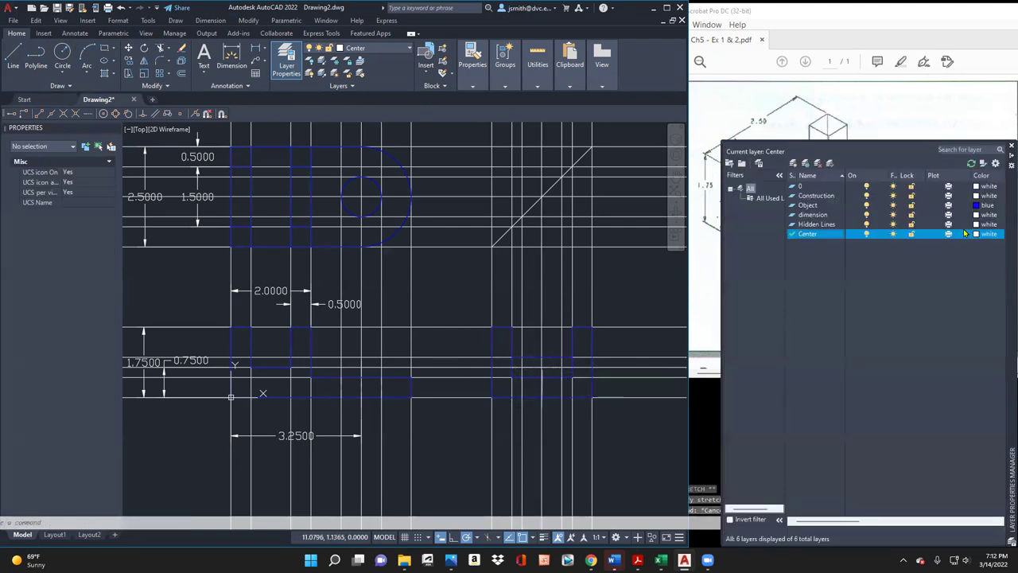
left_click(867, 195)
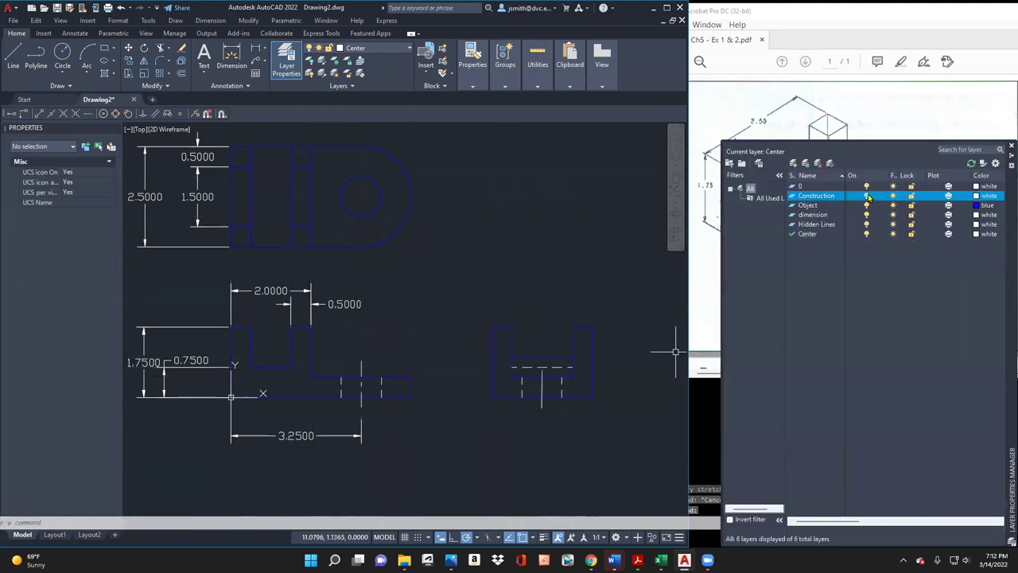
left_click(541, 389)
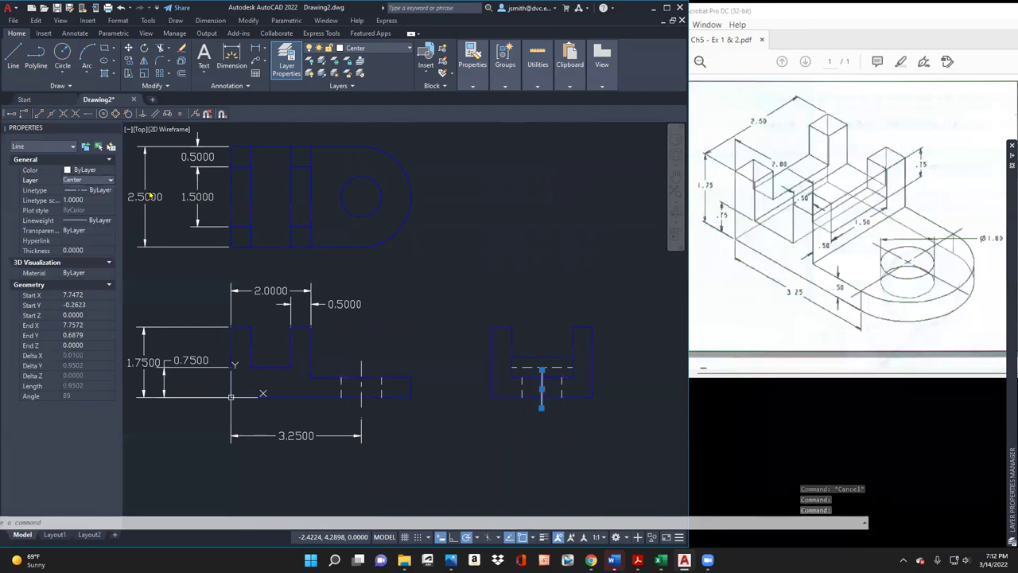
key("Escape")
key("Escape")
Step: Stretch both ends of the side view's centre line outward to a total length of about 2.10
left_click(541, 389)
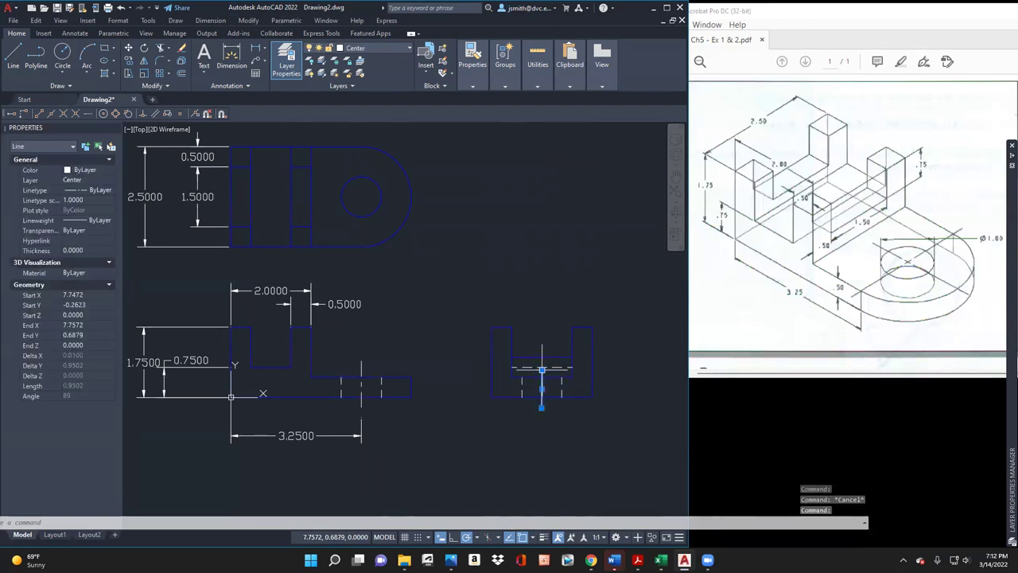
left_click(541, 370)
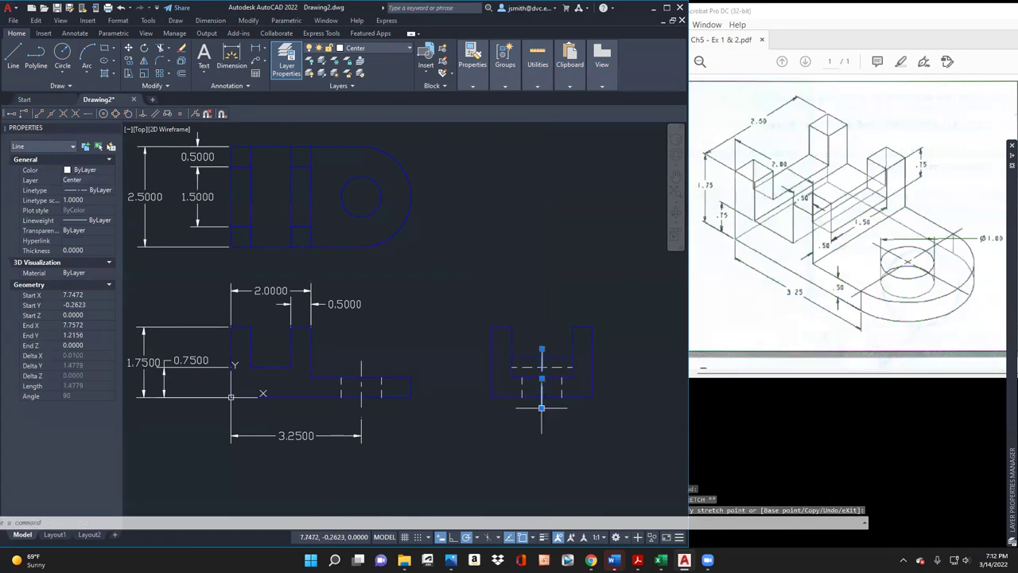
key("Escape")
key("Escape")
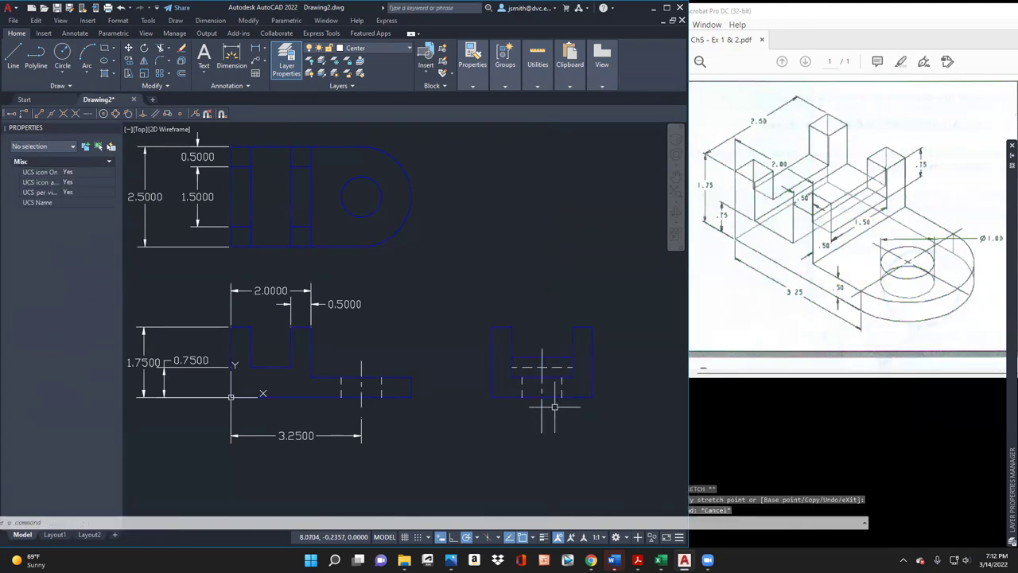
Step: Shorten the side view's centre line by moving its lower end to about 0.68 below the bottom edge
scroll(541, 374, "up", 2)
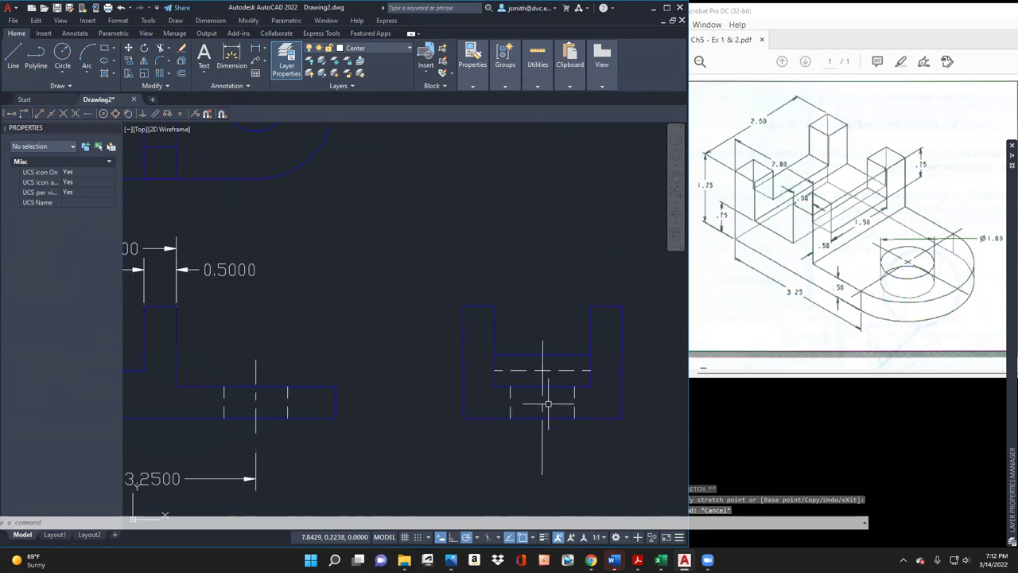
left_click(542, 441)
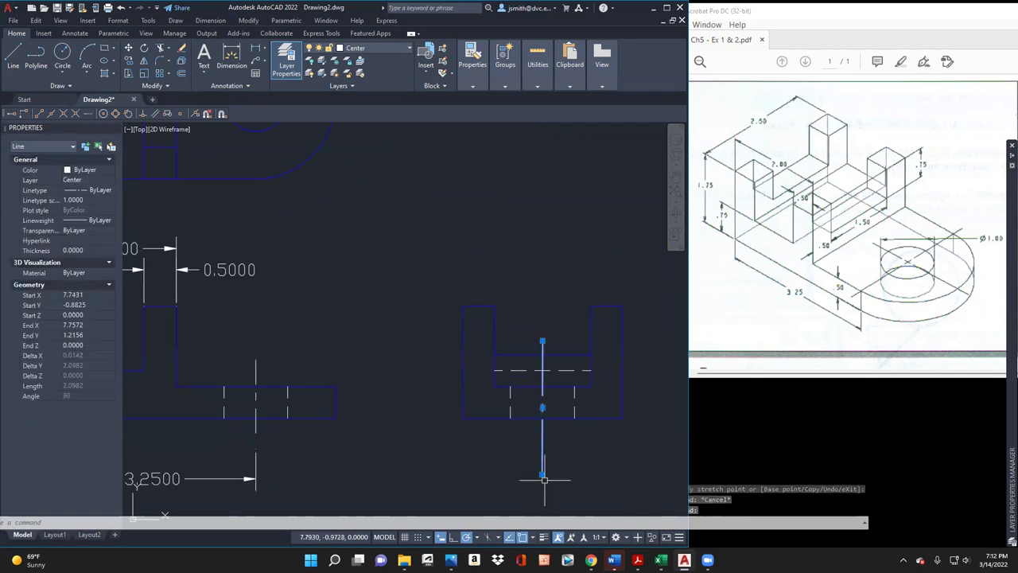
left_click(542, 473)
key("Escape")
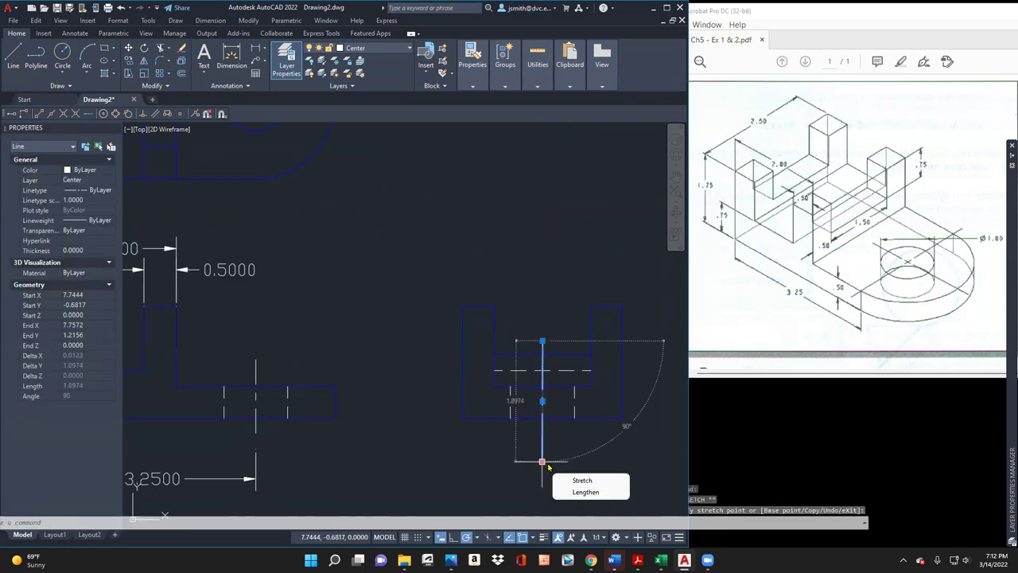
key("Escape")
scroll(567, 415, "down", 2)
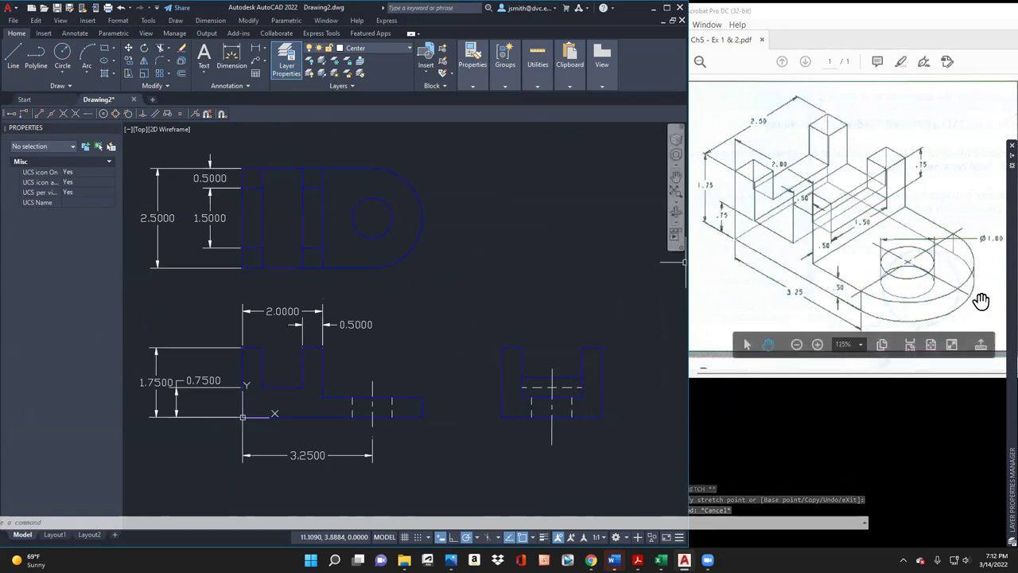
mouse_move(1012, 313)
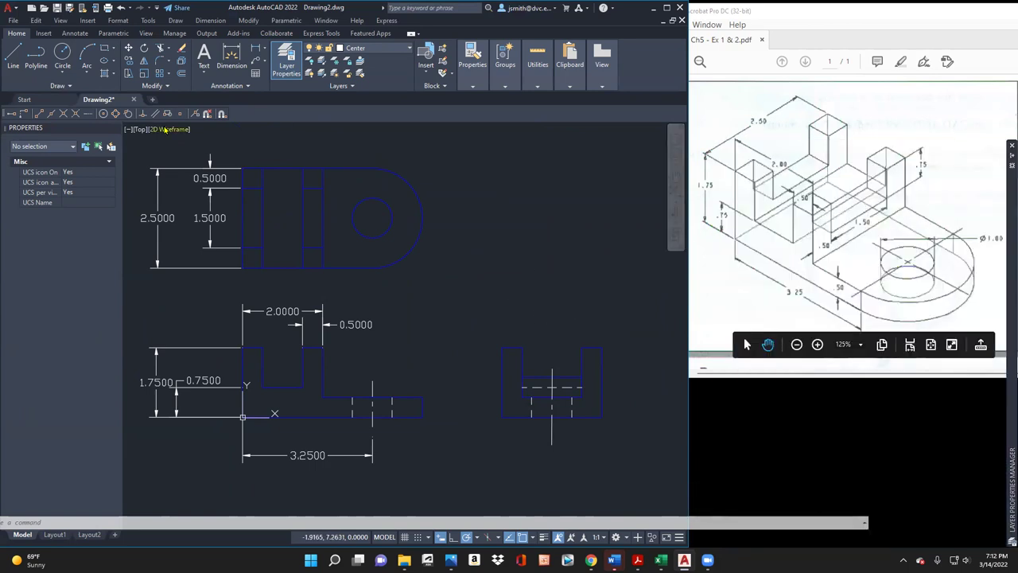
left_click(232, 57)
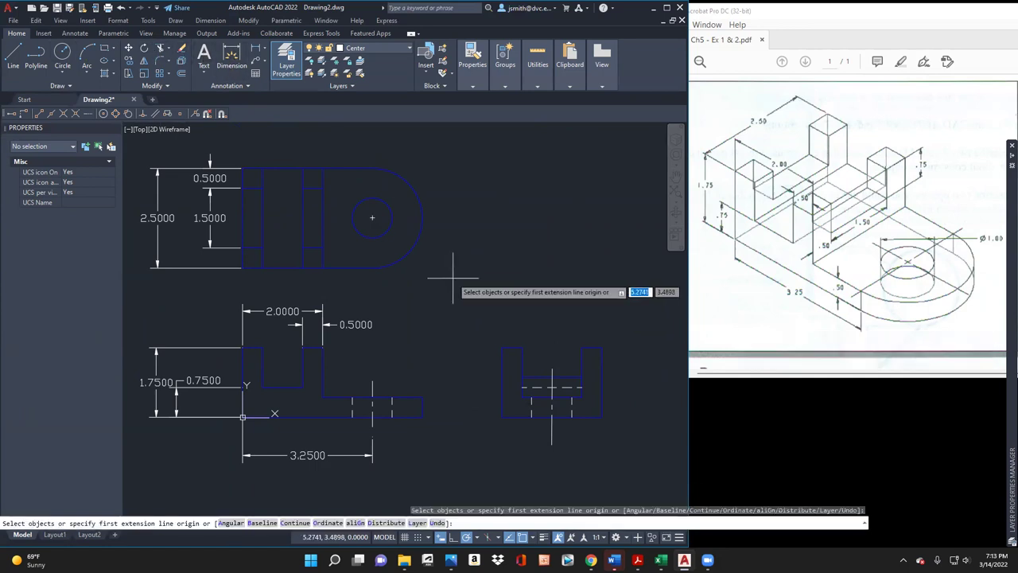
left_click(502, 347)
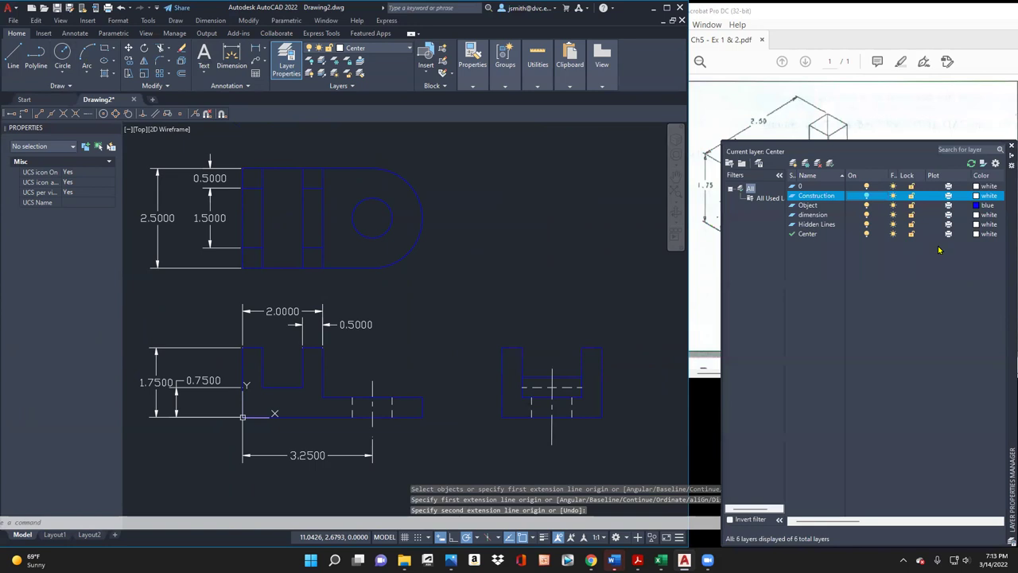
Step: Make the dimension layer current and add a linear dimension of the side view's overall width above its top edge
left_click(828, 215)
left_click(829, 164)
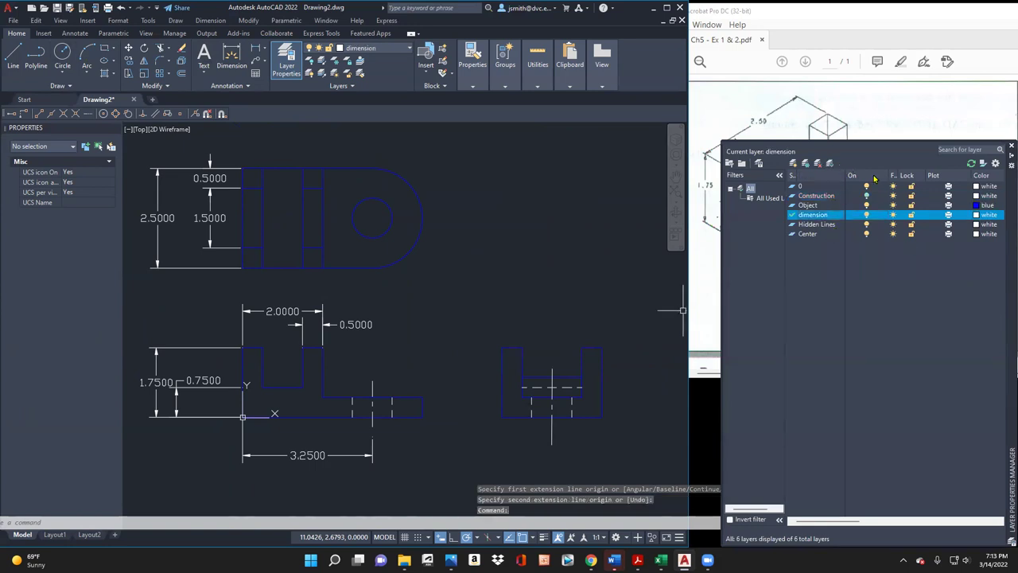
left_click(1003, 158)
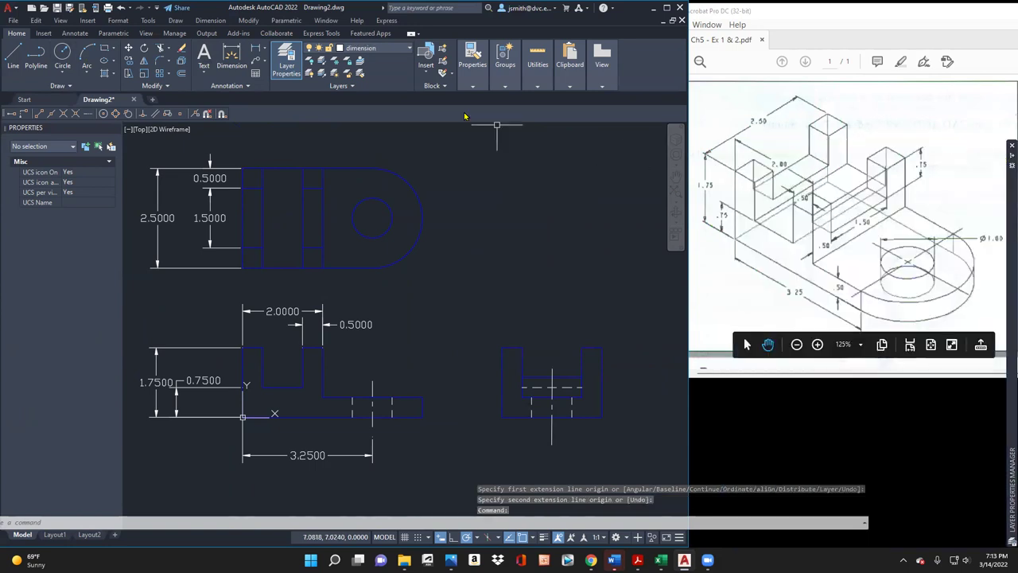
left_click(232, 56)
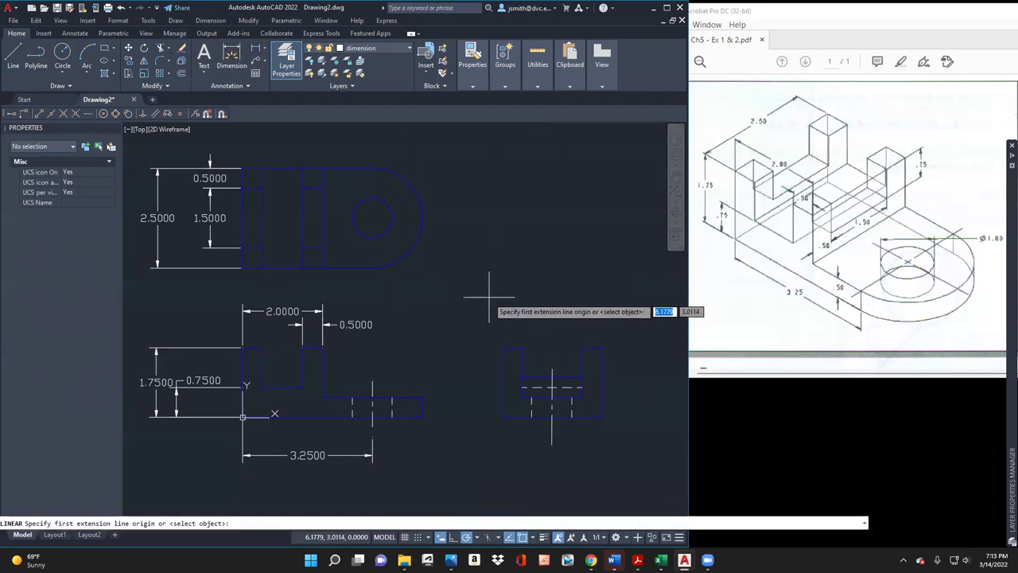
left_click(501, 348)
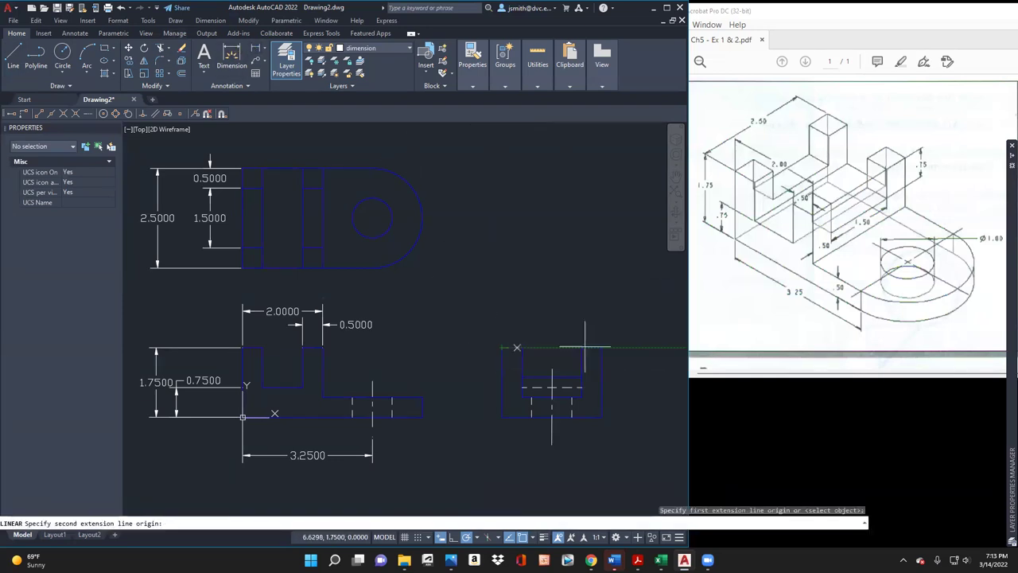
left_click(602, 347)
left_click(608, 313)
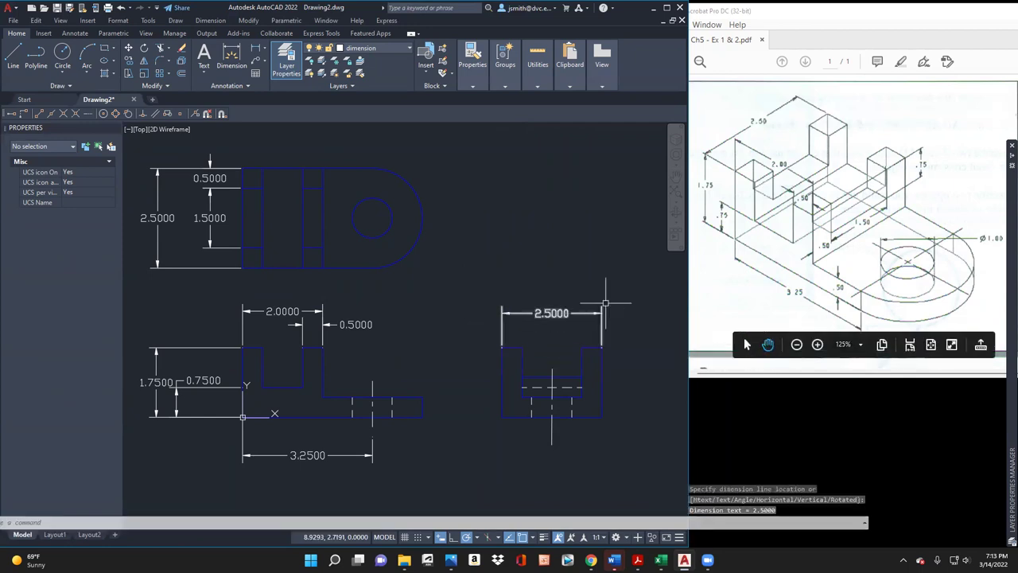
Step: Dimension the depth of the side view's slot beside the view and move the dimension text between the extension lines
key("Return")
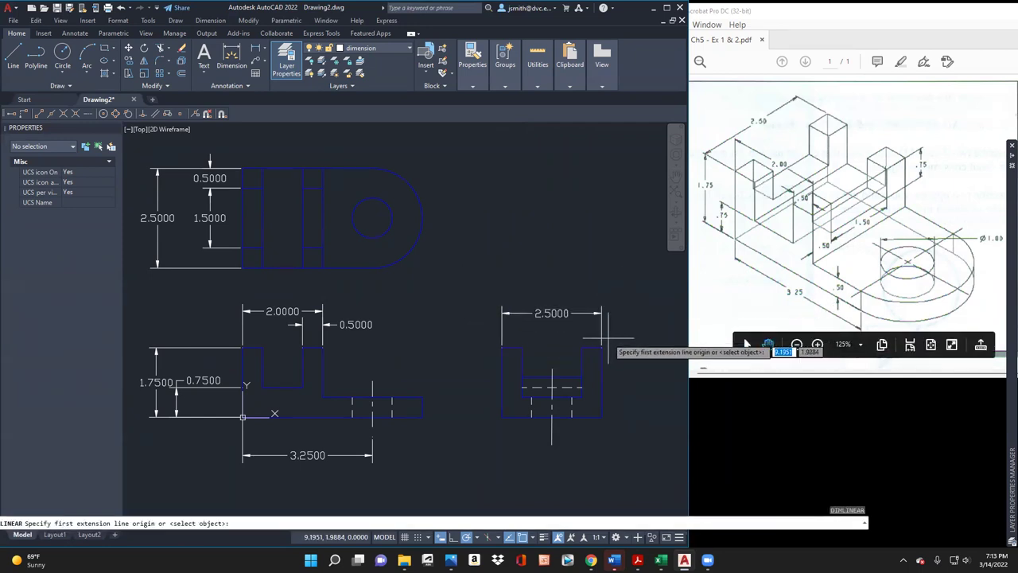
left_click(601, 347)
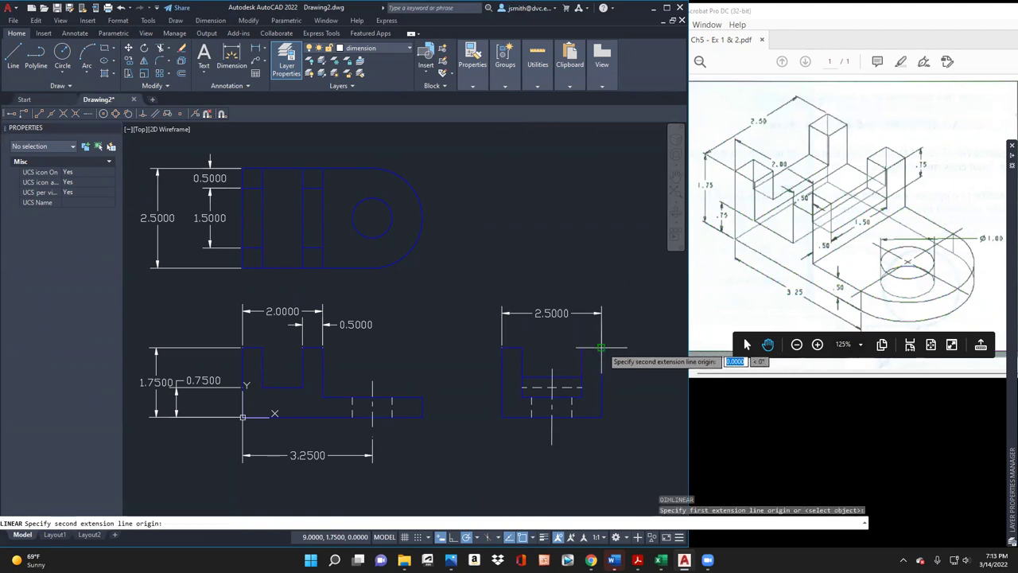
left_click(584, 377)
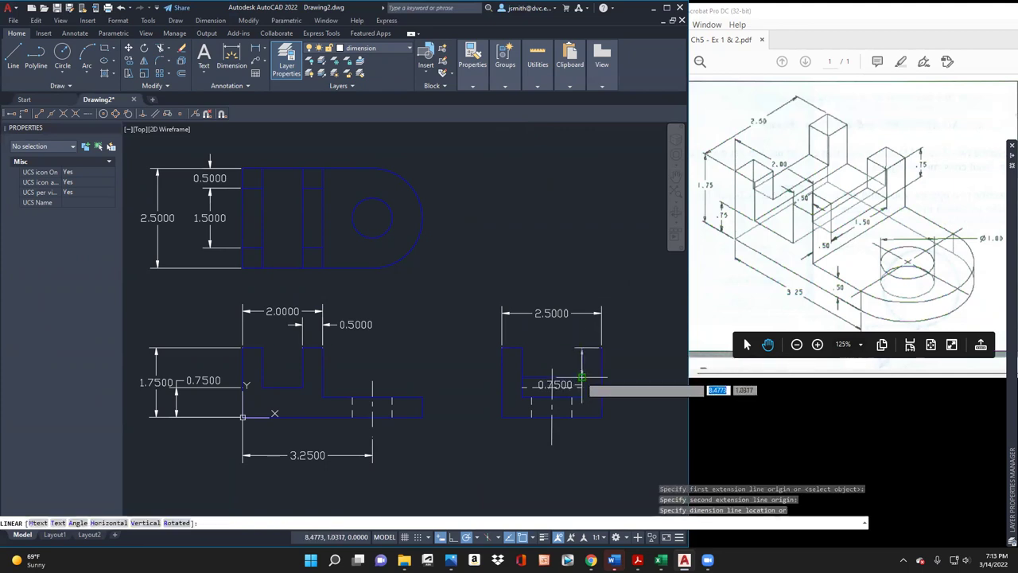
left_click(655, 362)
left_click(639, 384)
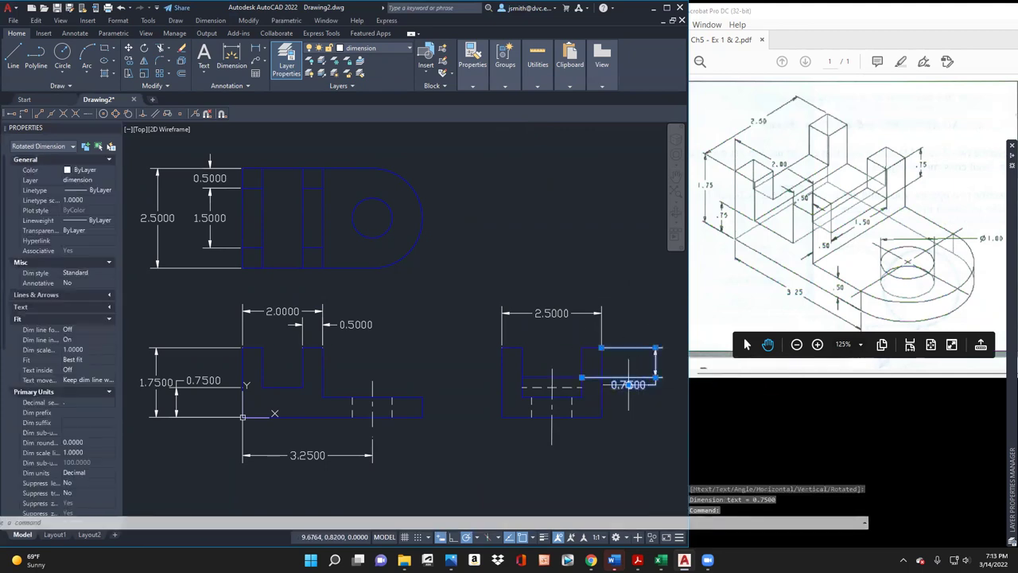
left_click(628, 384)
key("Escape")
key("Escape")
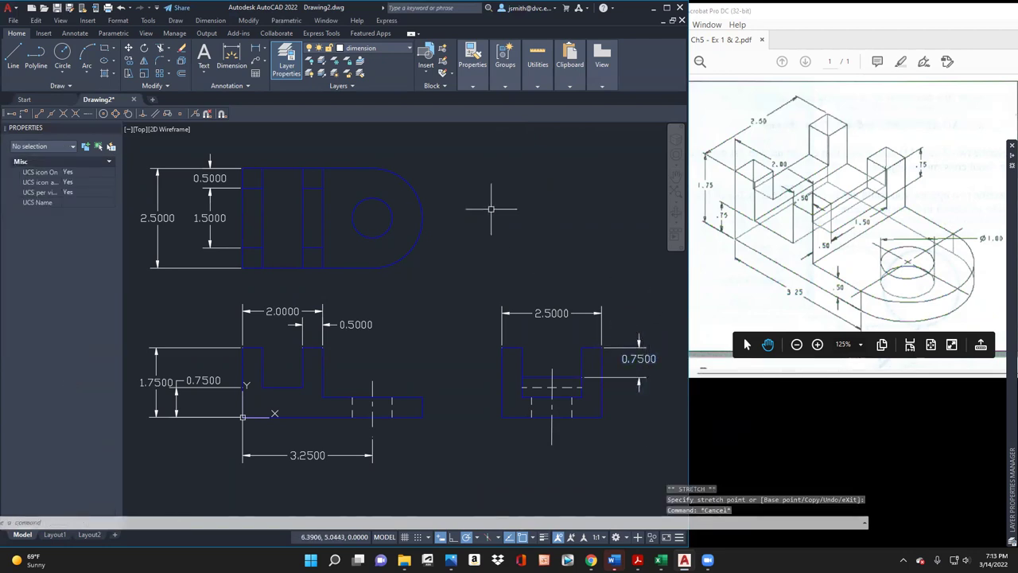
Step: Try to dimension the width of the side view's slot and continue from that dimension, and undo the attempt
left_click(231, 60)
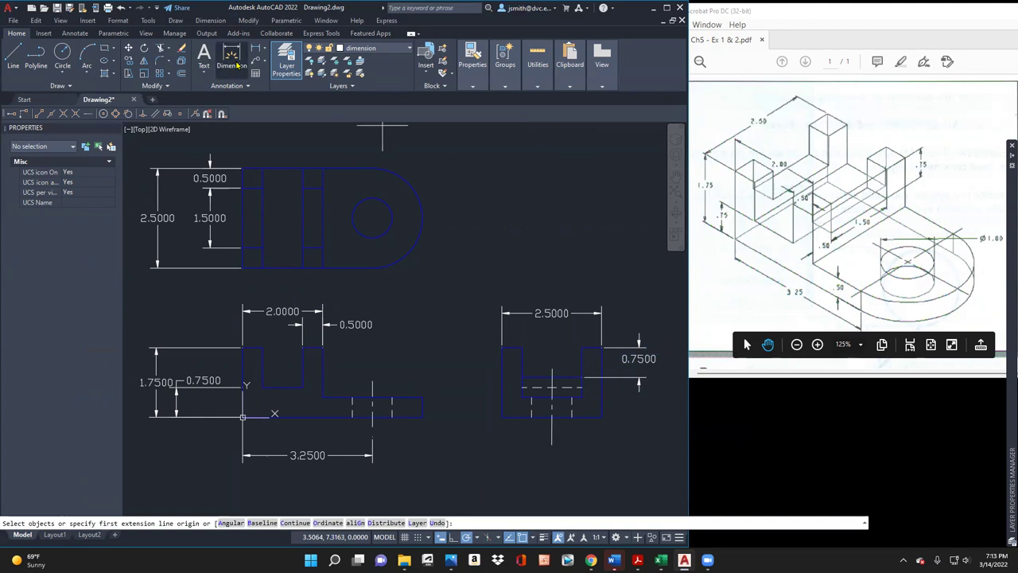
left_click(583, 344)
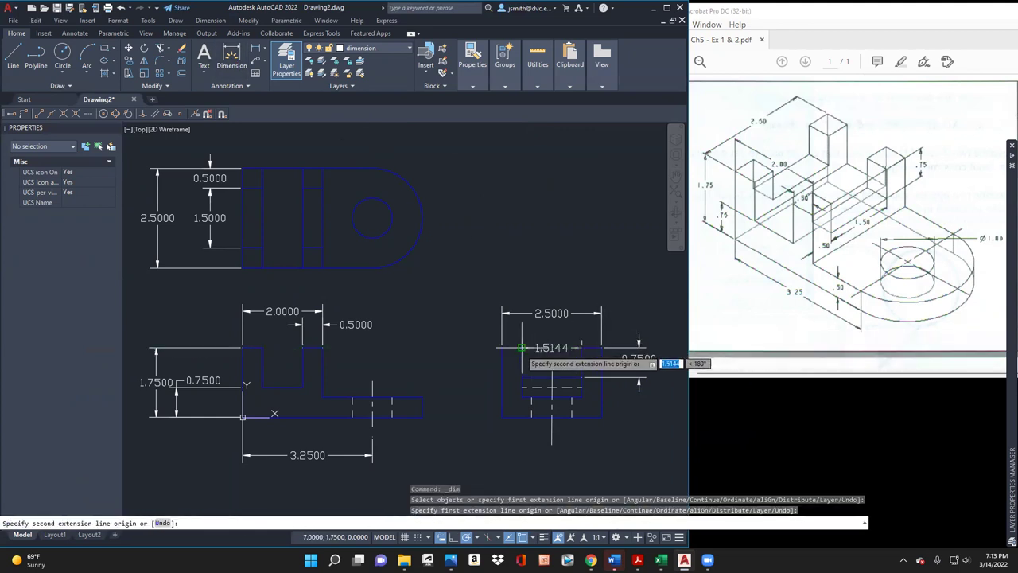
left_click(521, 347)
left_click(557, 335)
scroll(559, 347, "up", 2)
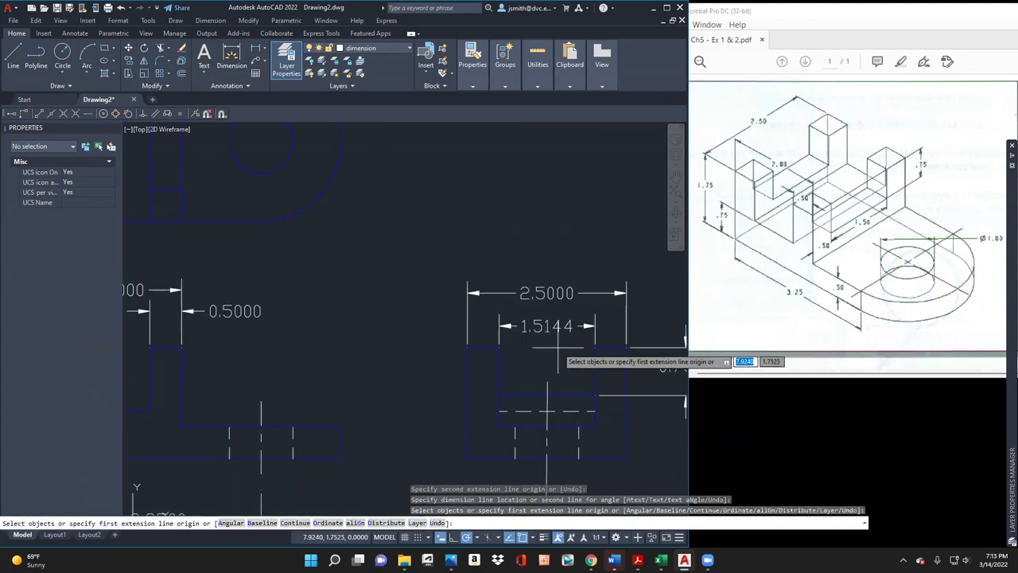
scroll(604, 334, "up", 2)
type("c")
key("Return")
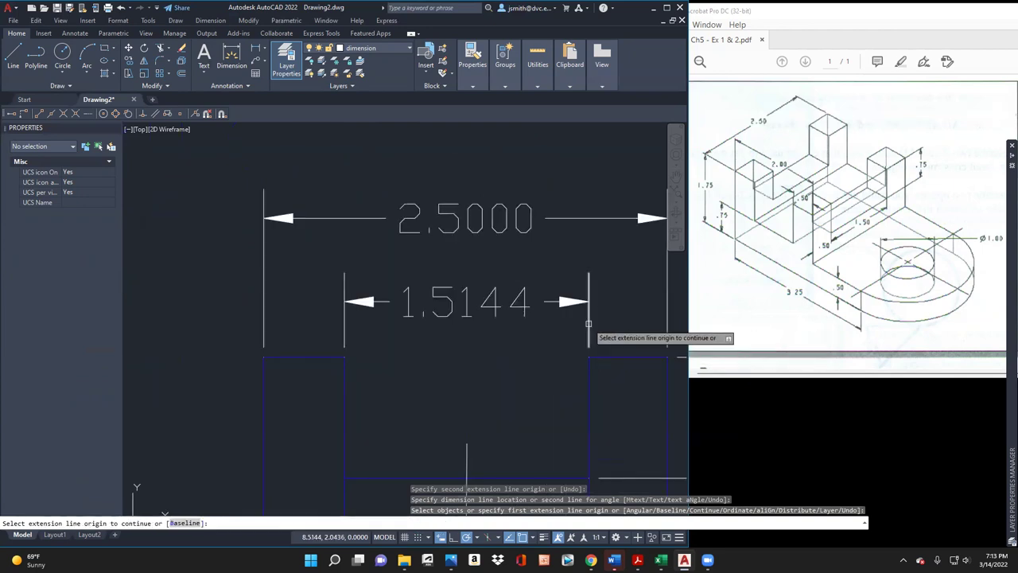
left_click(583, 353)
scroll(583, 354, "down", 4)
key("Escape")
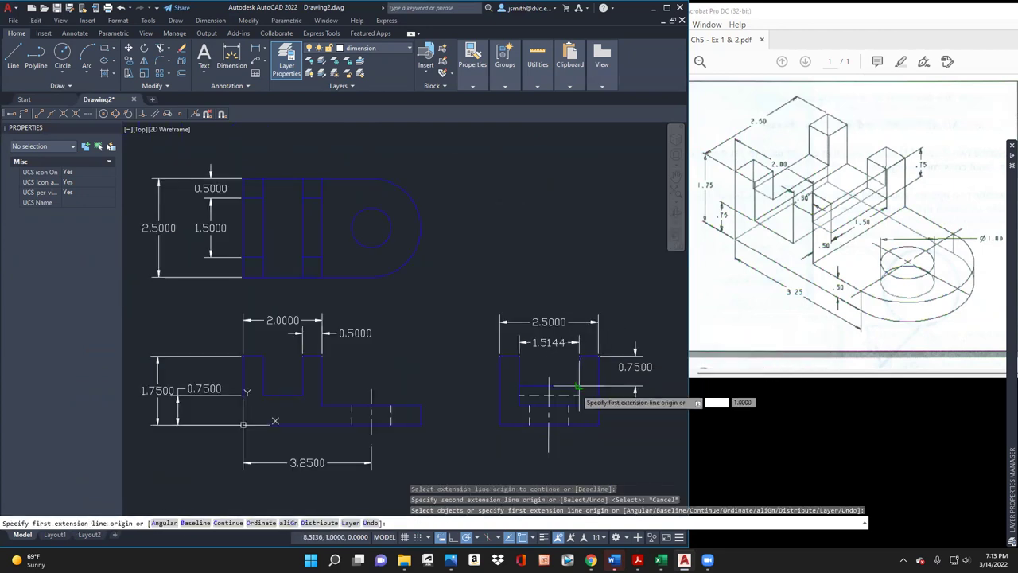
key("ctrl+z")
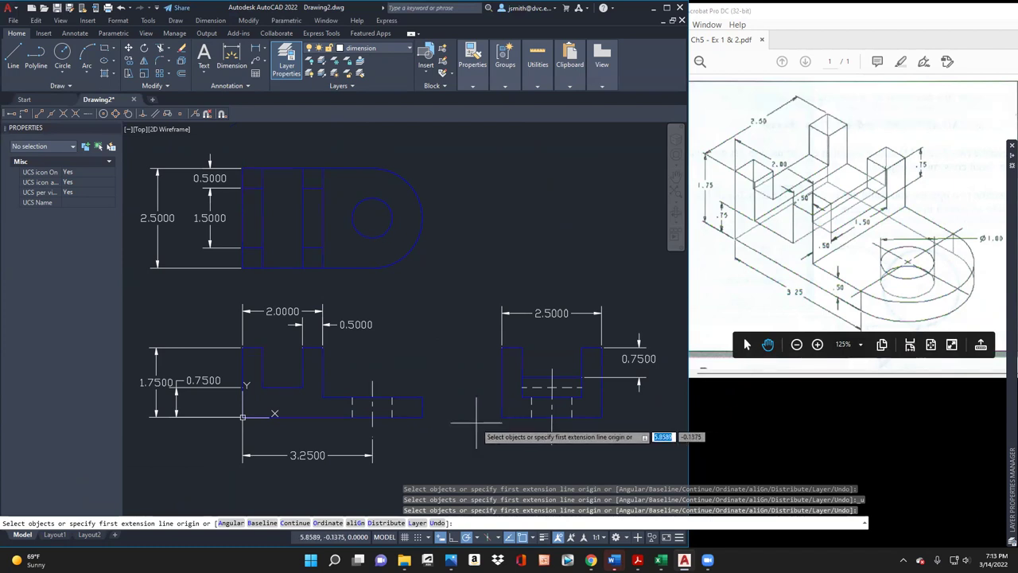
Step: Add a radius dimension to the hole in the top view, placed outside the rounded end
left_click(263, 49)
left_click(251, 153)
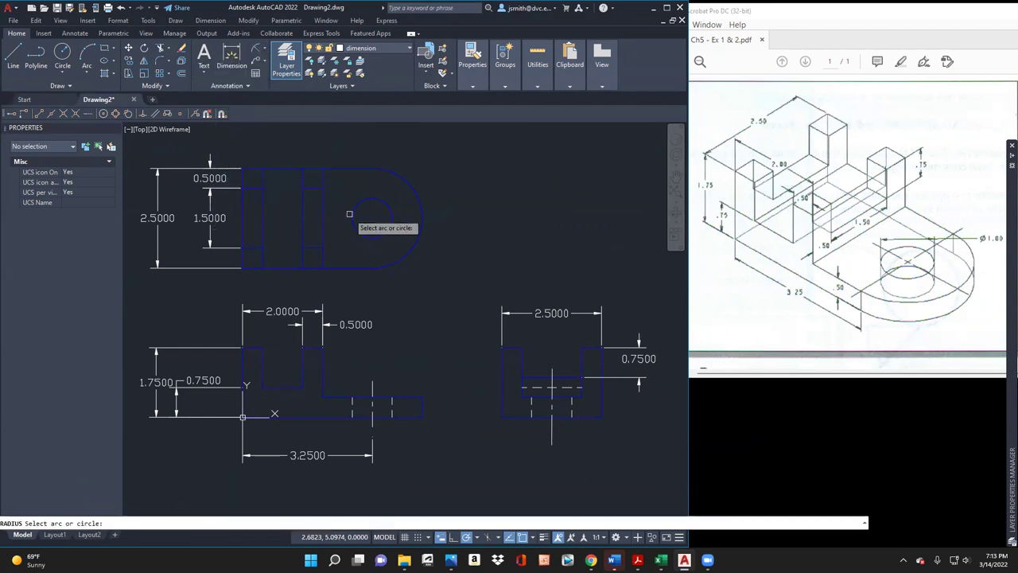
left_click(375, 200)
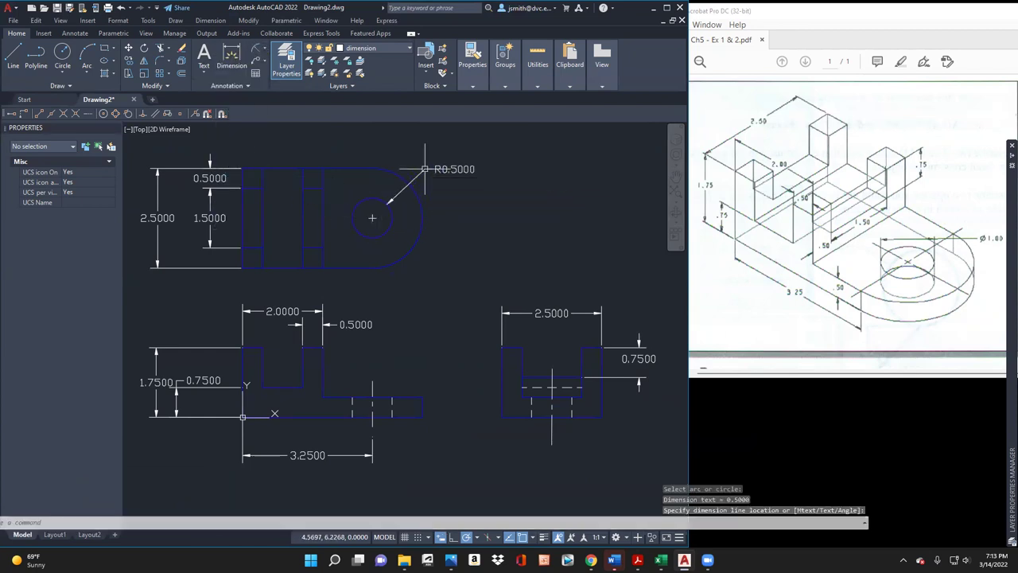
key("Escape")
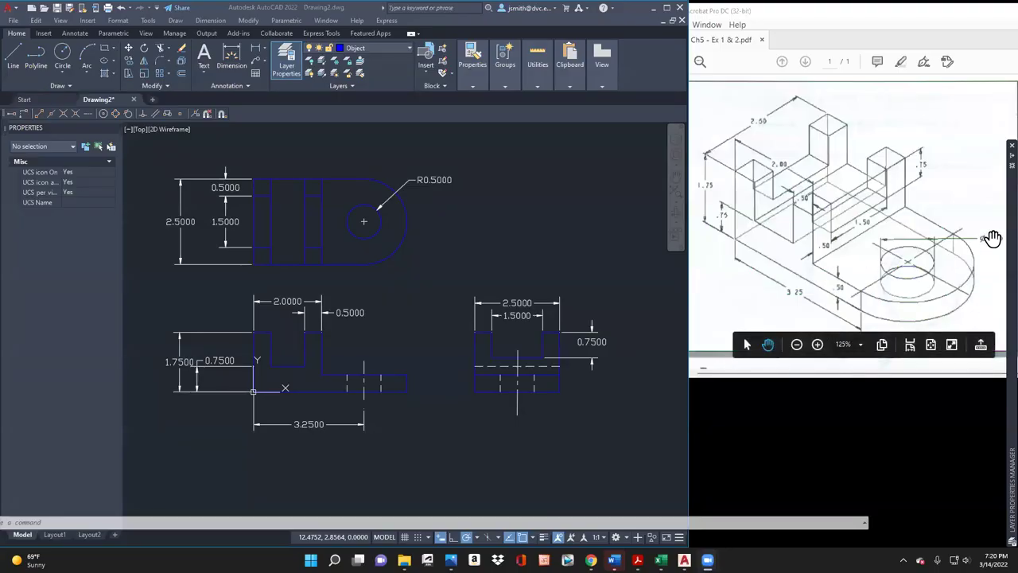
Step: Toggle the Construction layer on and off to check the side view's slot against the projection lines, leaving the layer off
left_click(1011, 238)
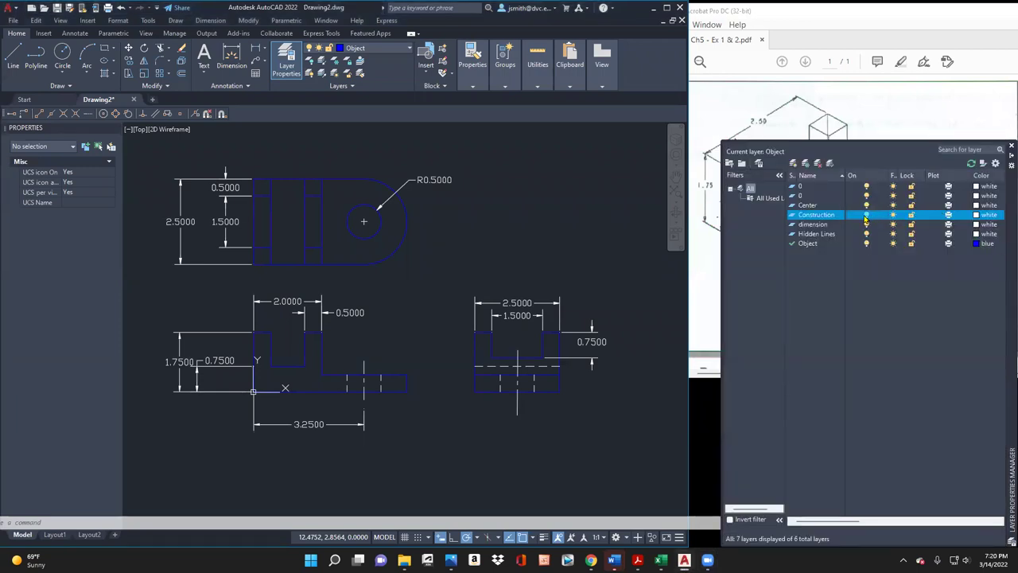
left_click(865, 216)
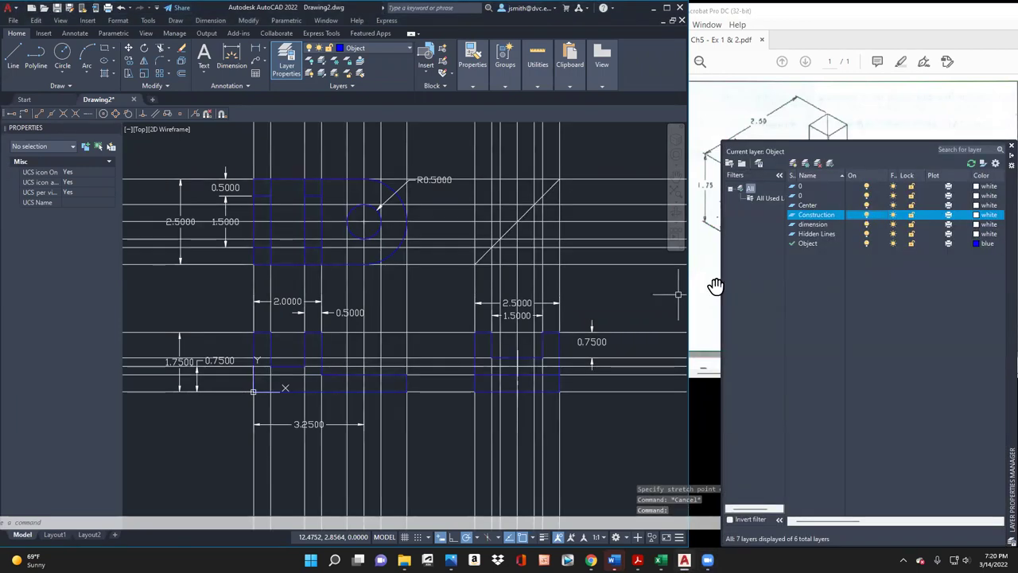
left_click(517, 316)
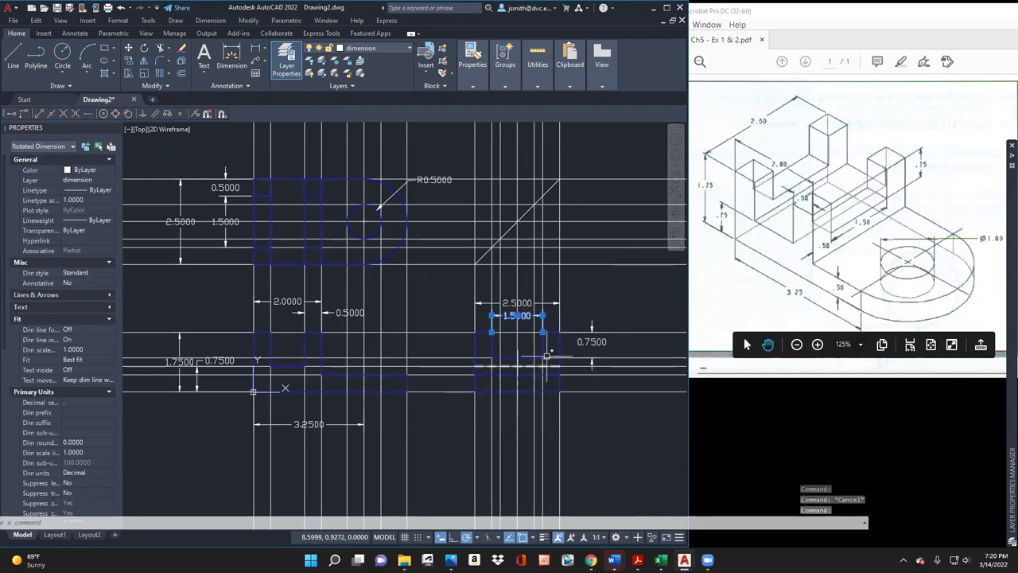
mouse_move(1006, 267)
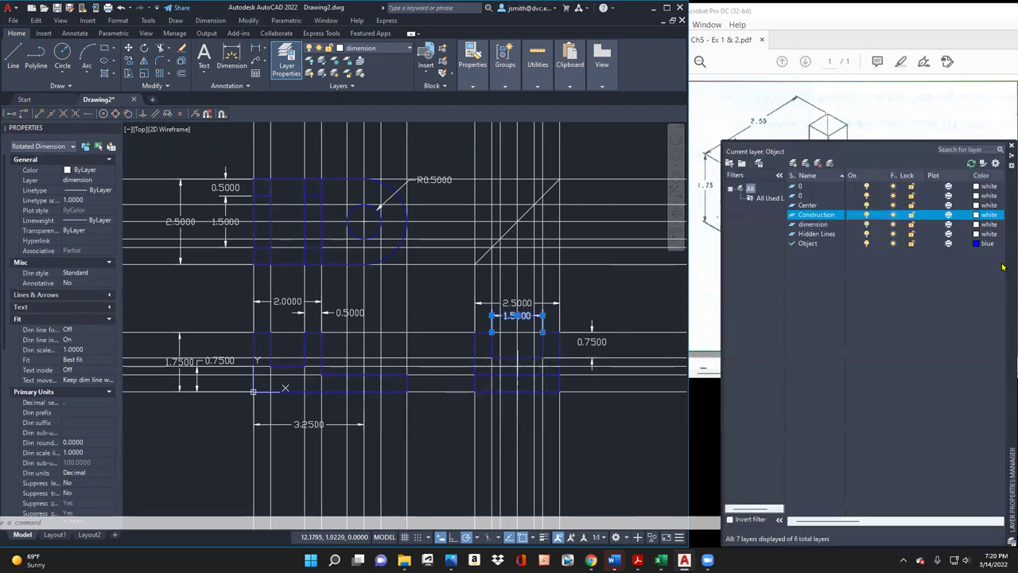
left_click(867, 216)
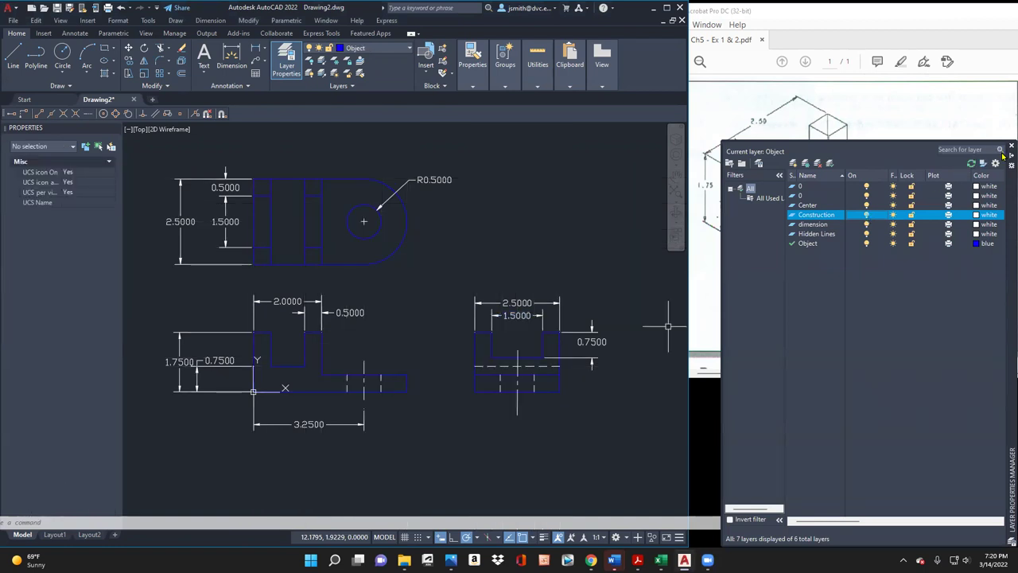
left_click(866, 215)
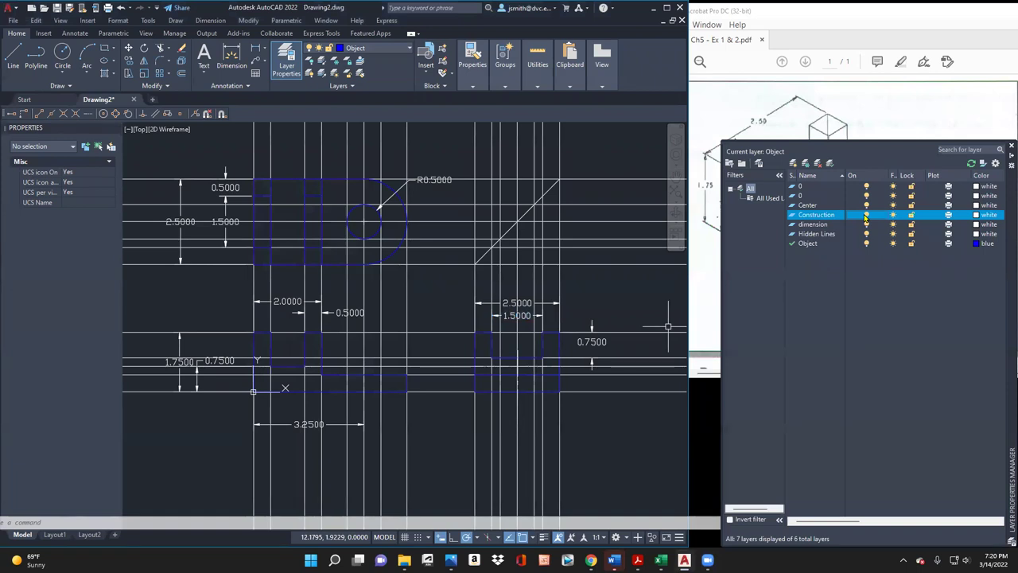
left_click(866, 216)
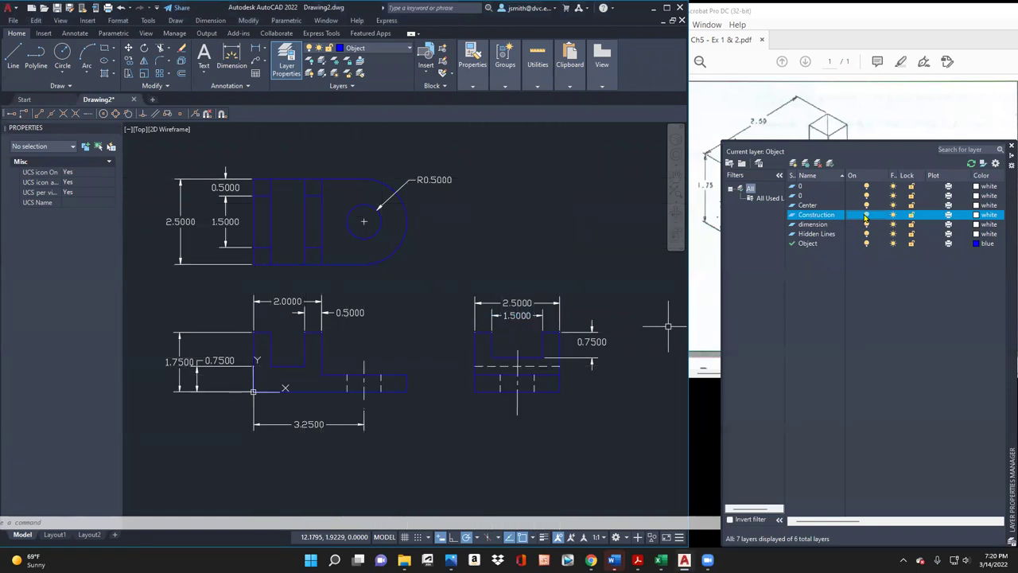
left_click(1005, 158)
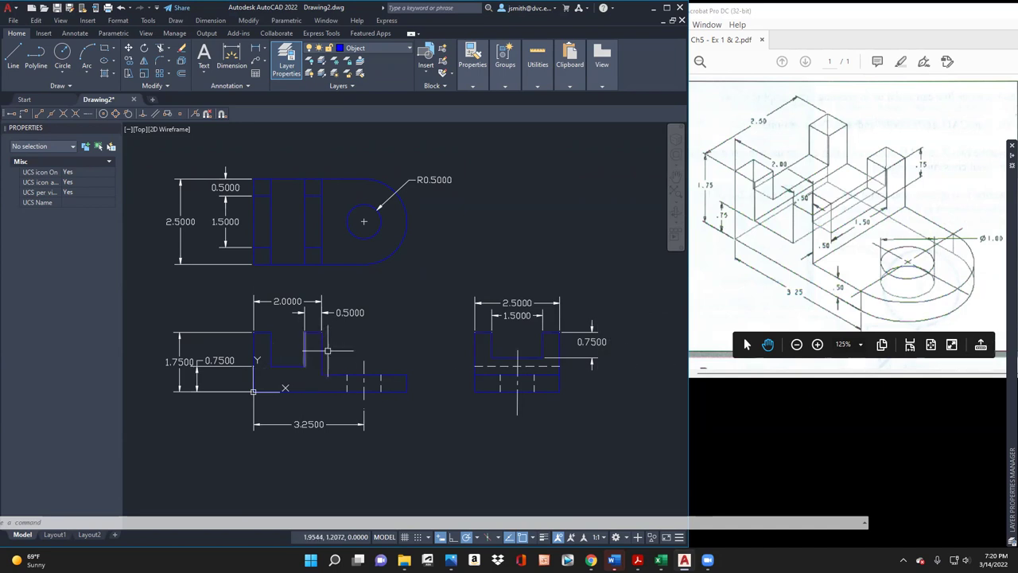
left_click(493, 356)
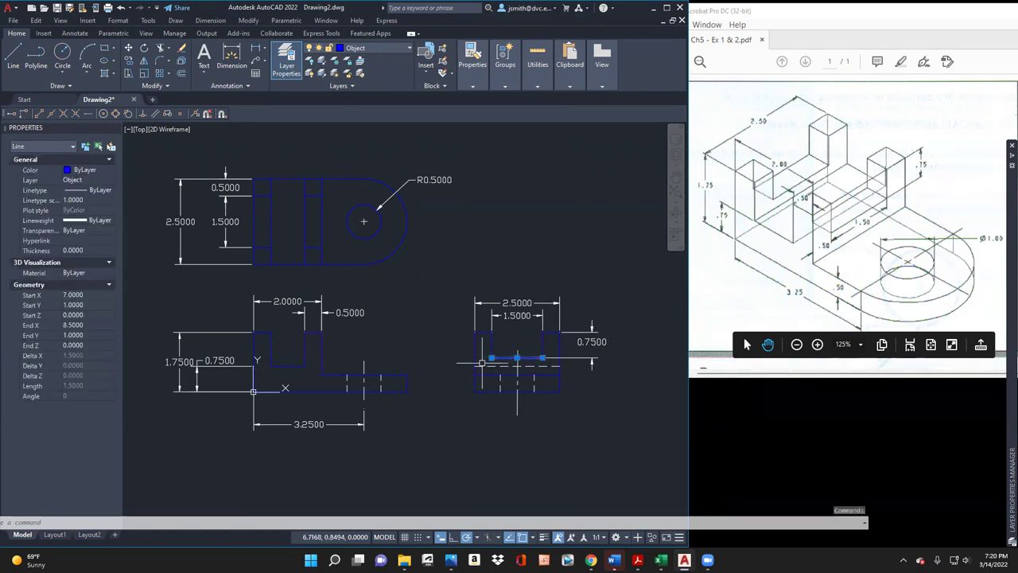
left_click(490, 359)
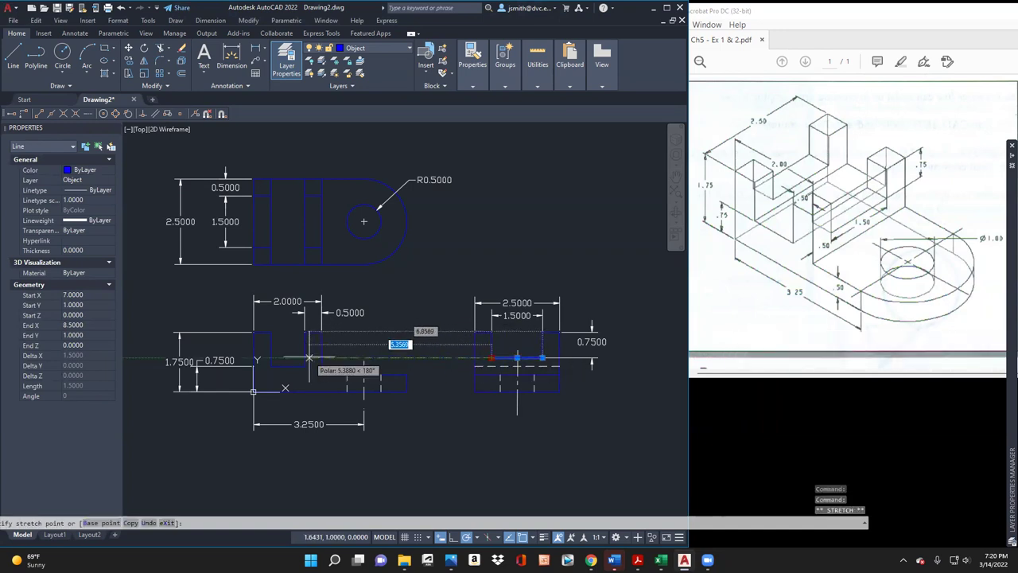
right_click(500, 365)
key("Escape")
key("Escape")
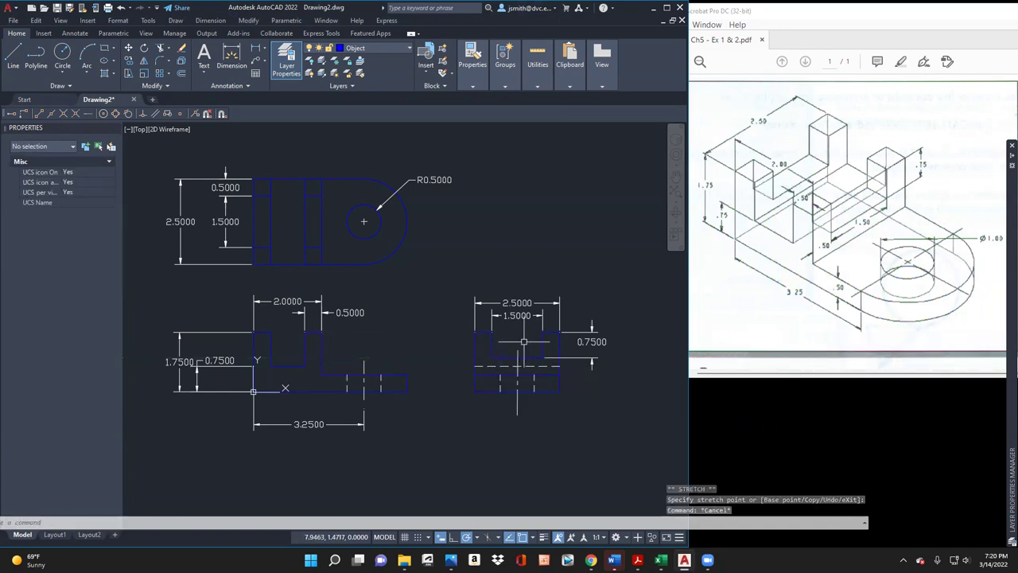
Step: Turn on the Construction layer and make Hidden Lines the current layer
mouse_move(1007, 347)
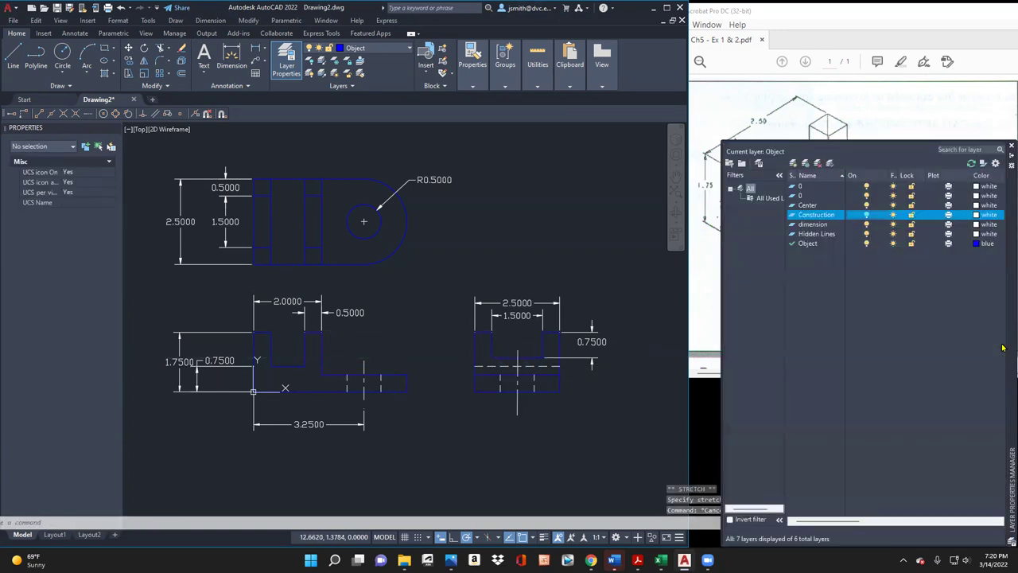
left_click(866, 215)
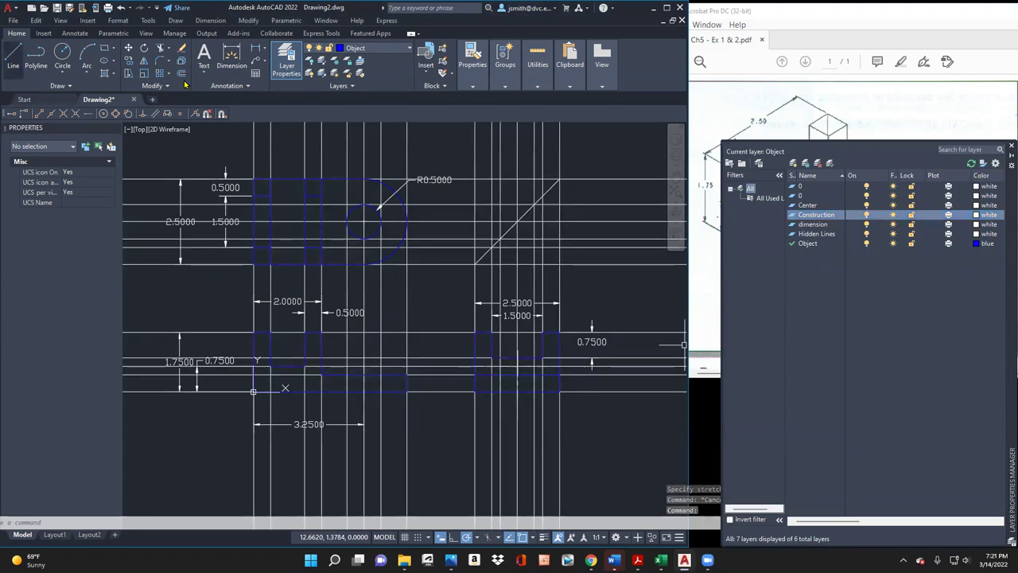
left_click(826, 234)
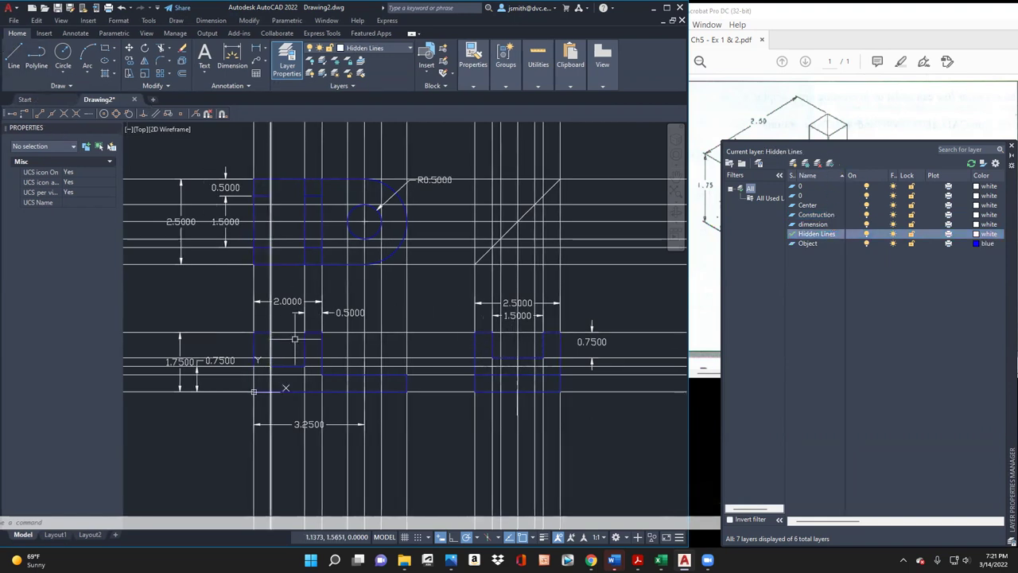
Step: Draw hidden lines across both uprights of the front view at the height of the side view's slot floor, and turn the Construction layer off
left_click(9, 56)
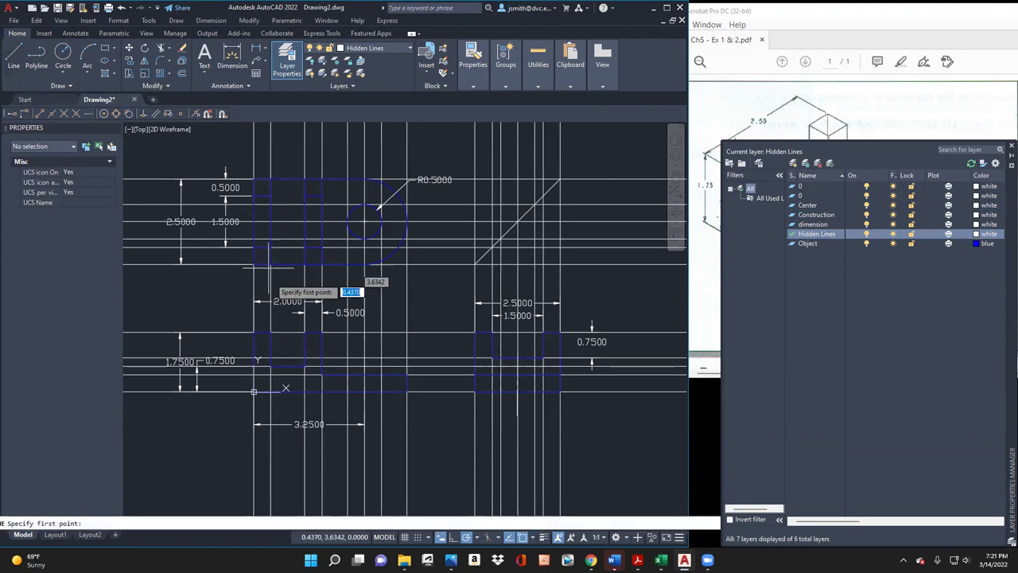
left_click(323, 356)
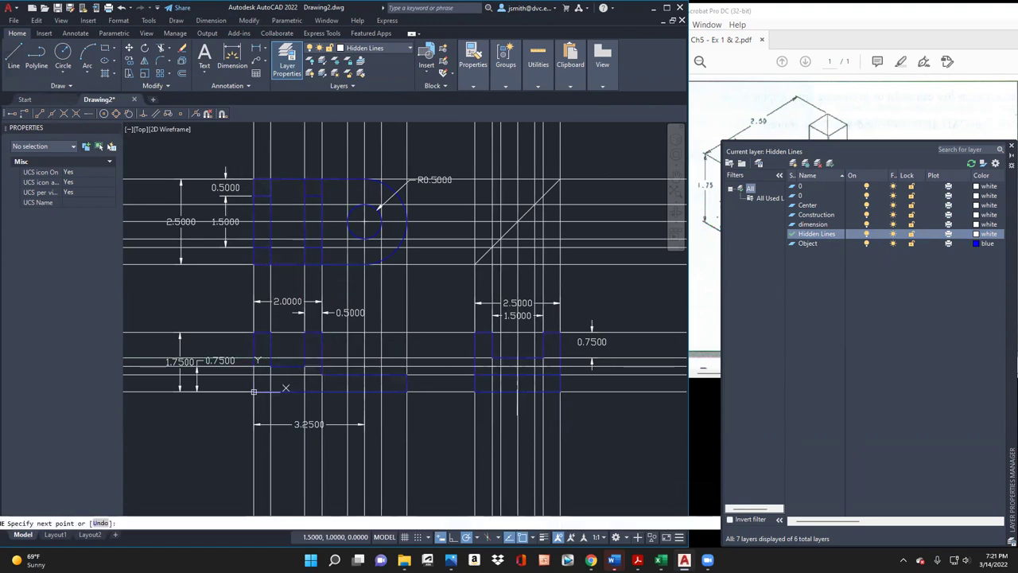
key("Escape")
key("Return")
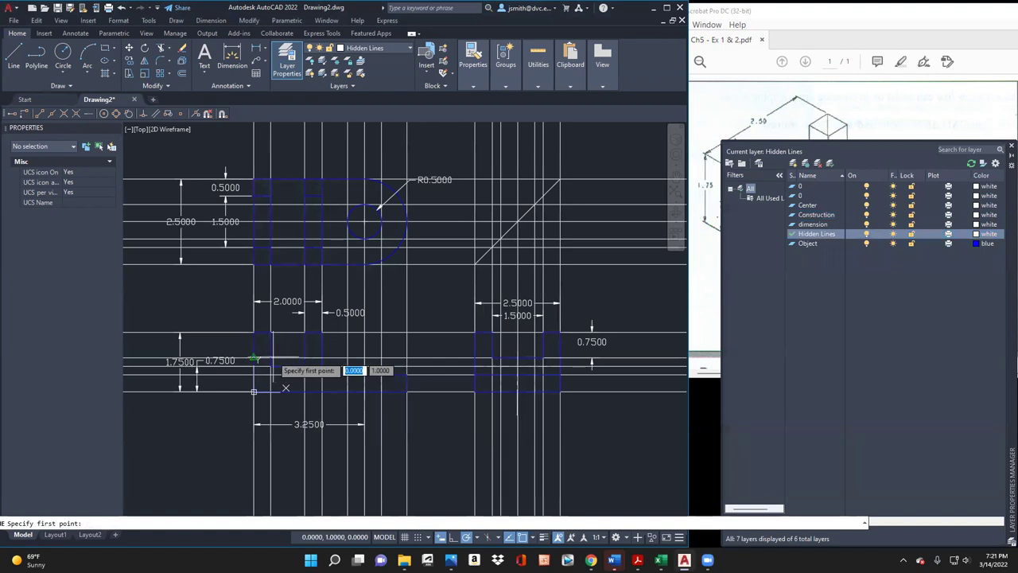
left_click(270, 359)
key("Escape")
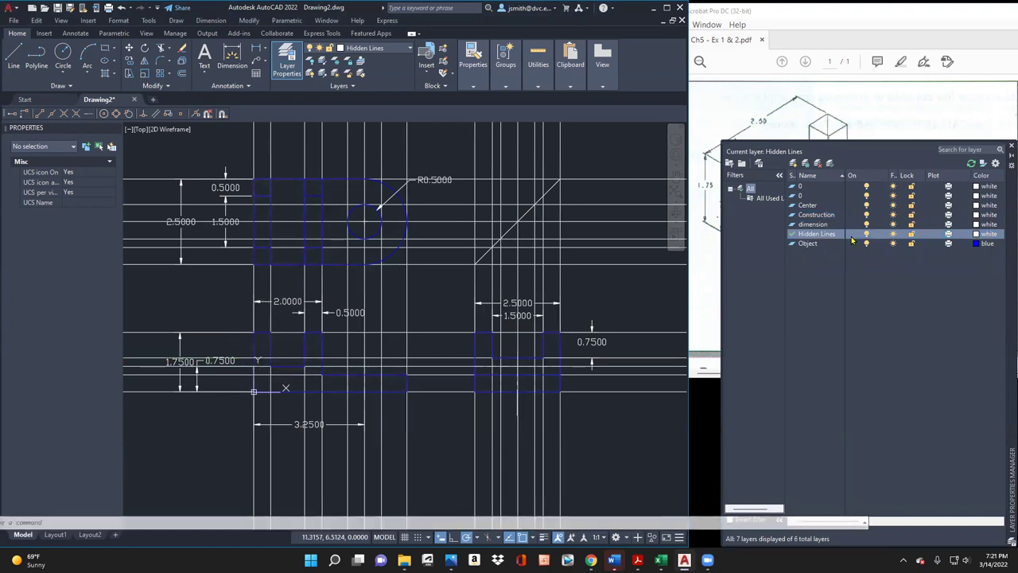
left_click(866, 215)
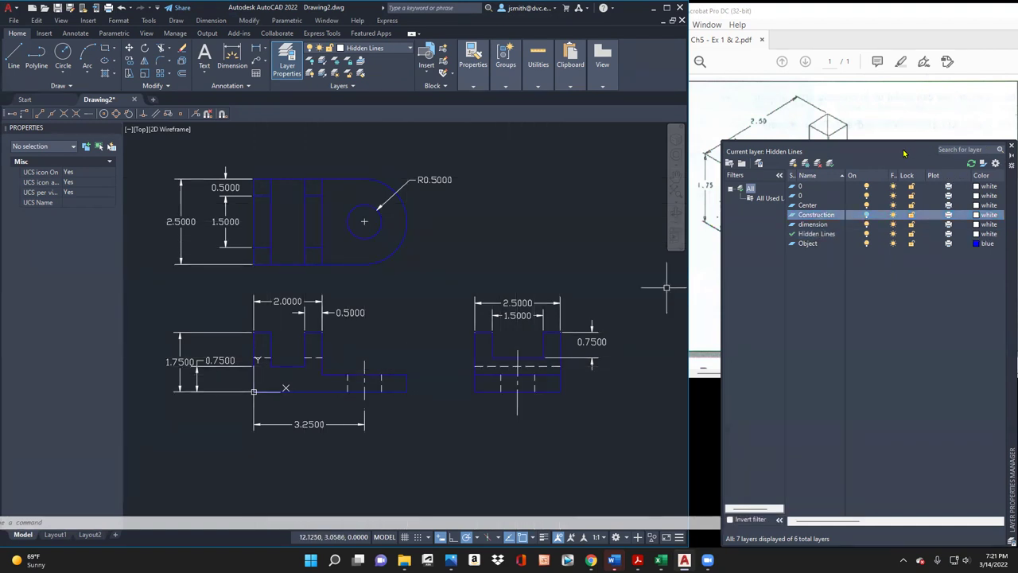
Step: Move the layer list clear of the reference drawing and toggle the dimension layer off and on to check the views
left_click_drag(1003, 194, 993, 430)
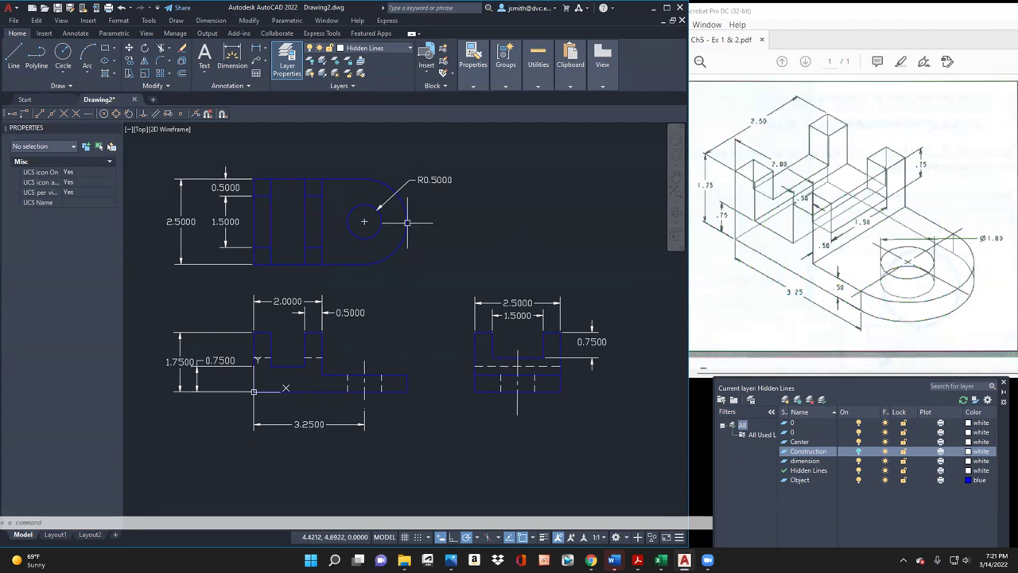
left_click(859, 452)
left_click(859, 452)
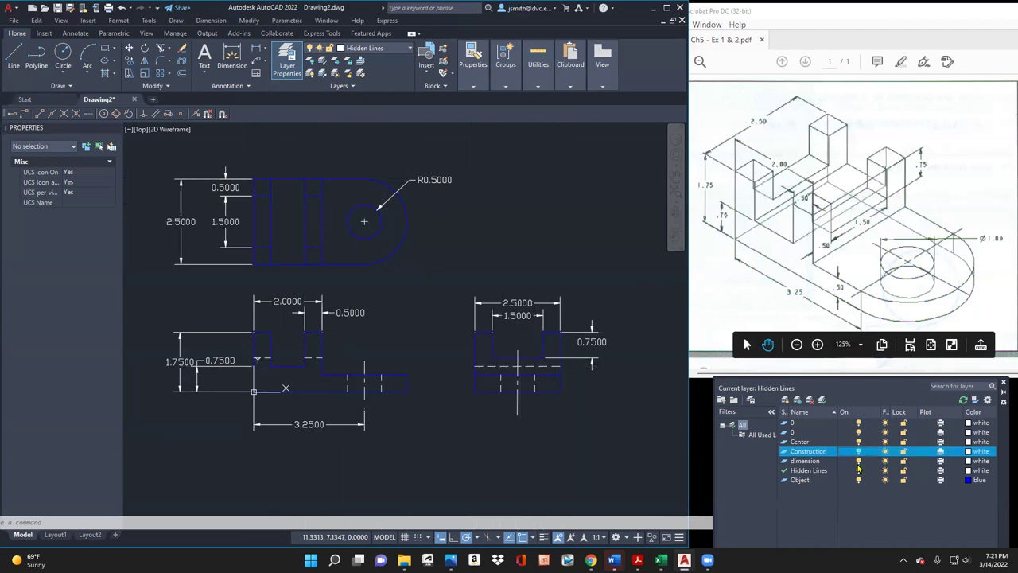
left_click(858, 461)
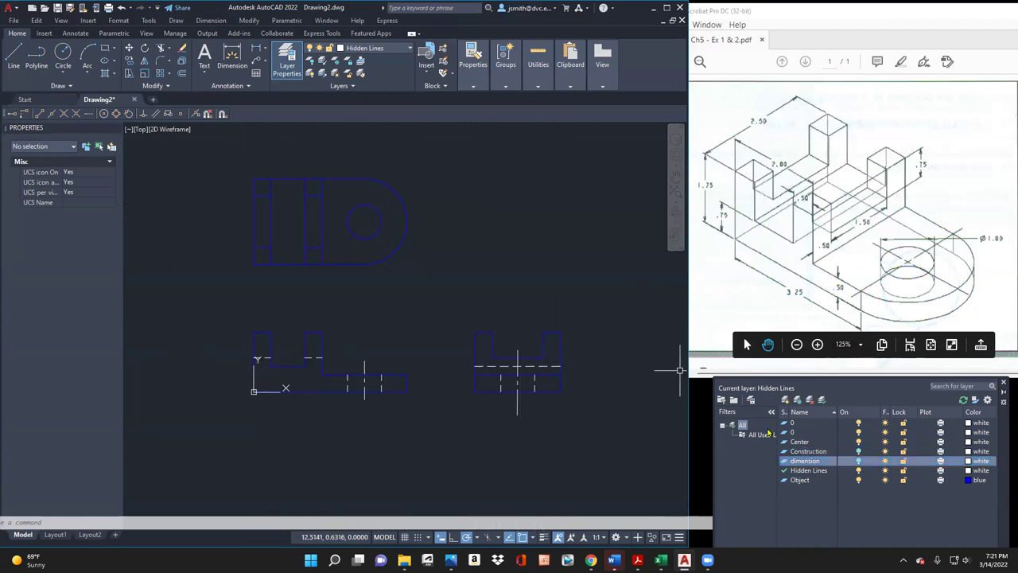
left_click(858, 461)
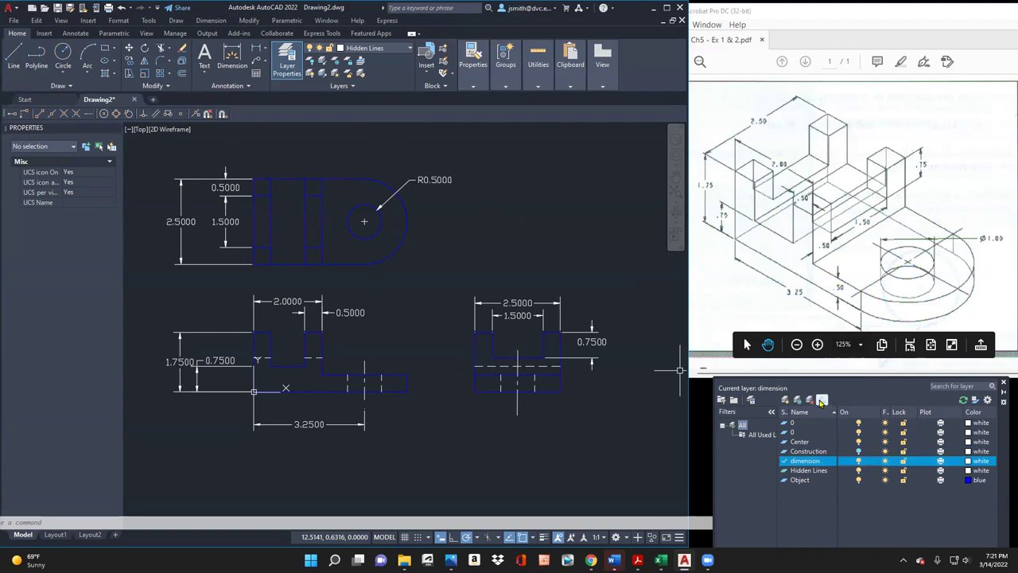
Step: Make the dimension layer current and add a linear dimension for the side view's overall height, placed beside the view facing the front view
left_click(821, 400)
left_click(236, 54)
left_click(478, 391)
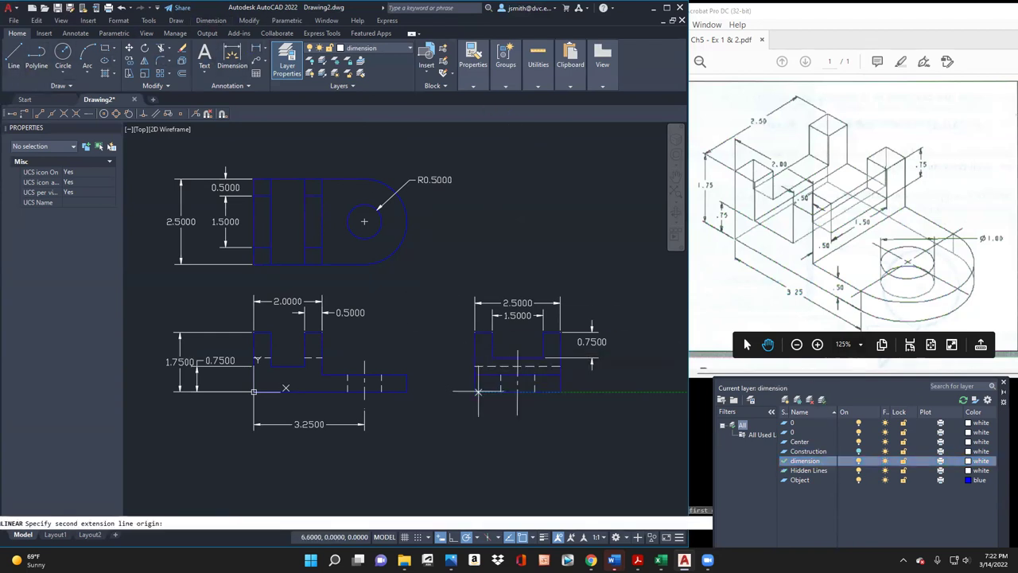
left_click(475, 333)
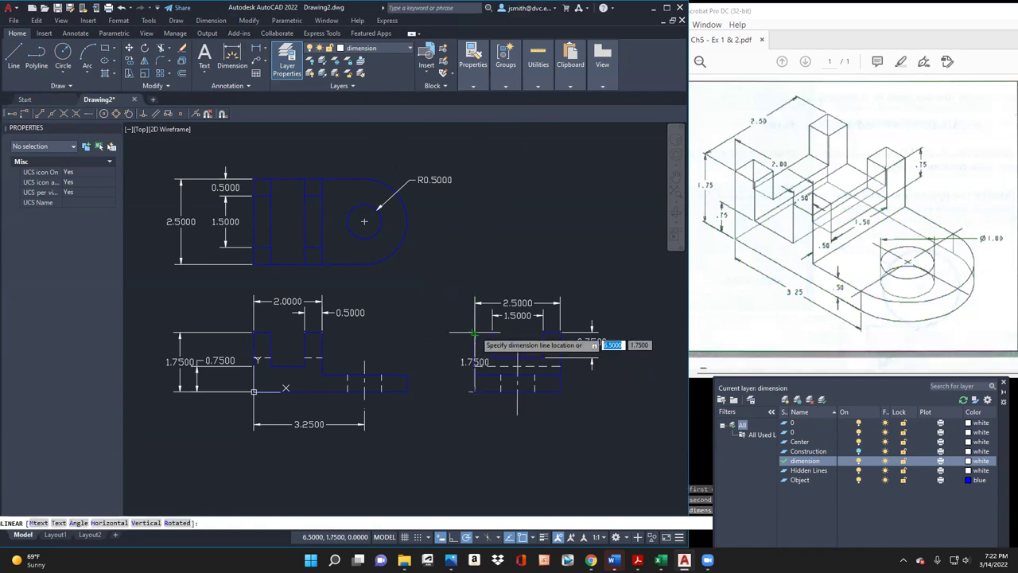
left_click(454, 358)
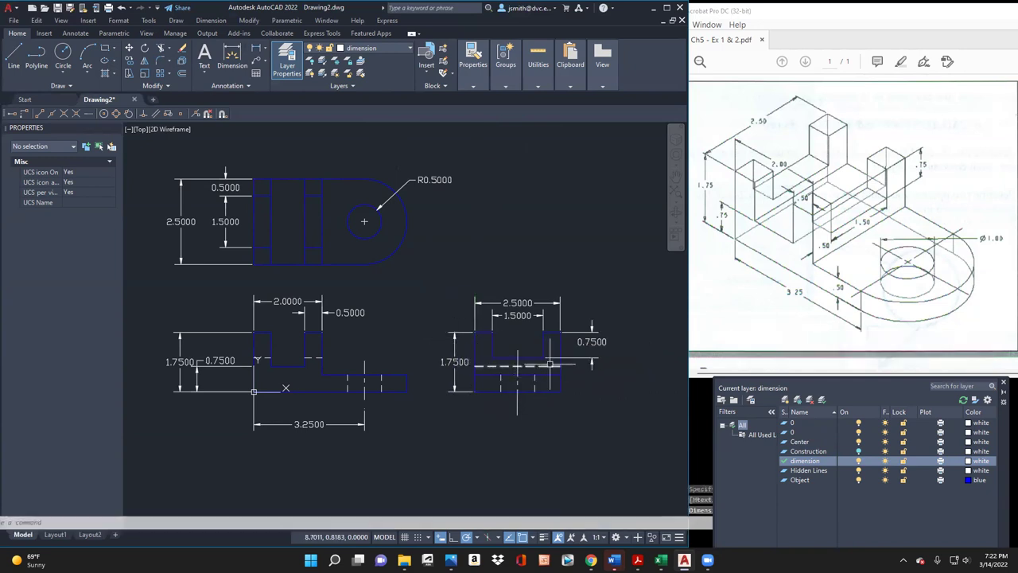
Step: With the Construction layer on, offset the vertical construction line at the side view's outer edge inward by 0.5, and turn the layer off
left_click(858, 451)
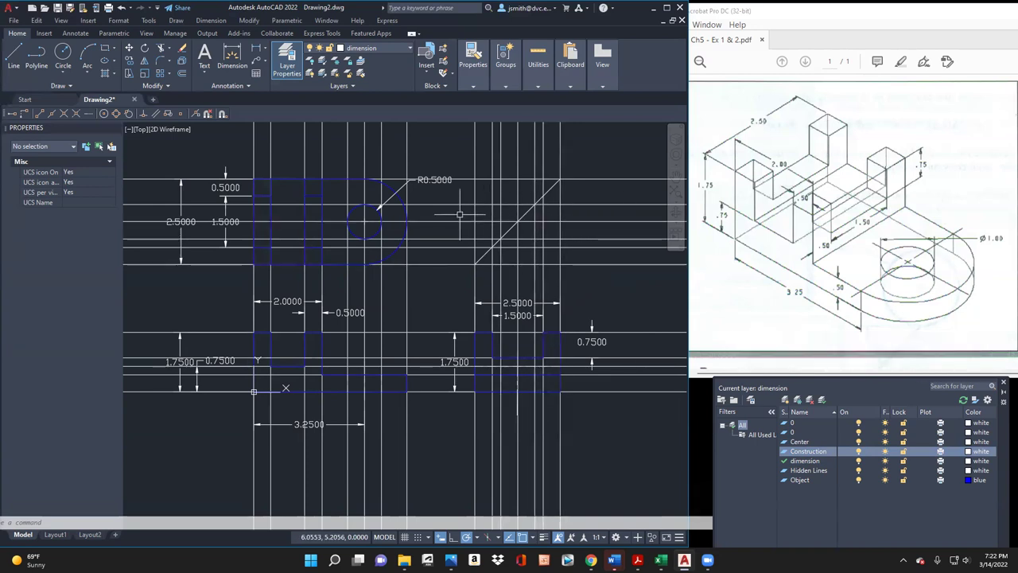
key("Escape")
type("OFFSET")
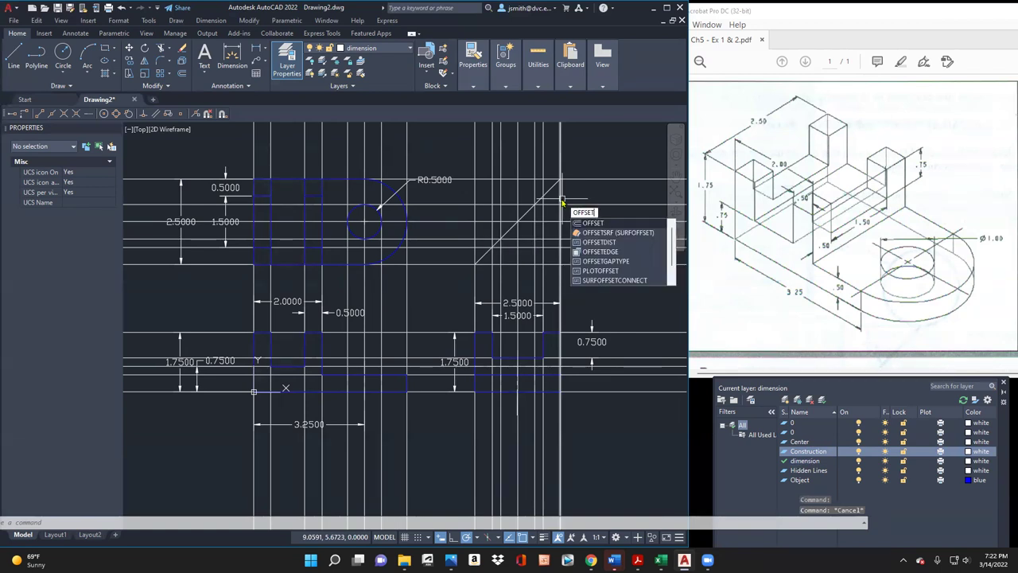
key("Return")
key("Return")
left_click(560, 197)
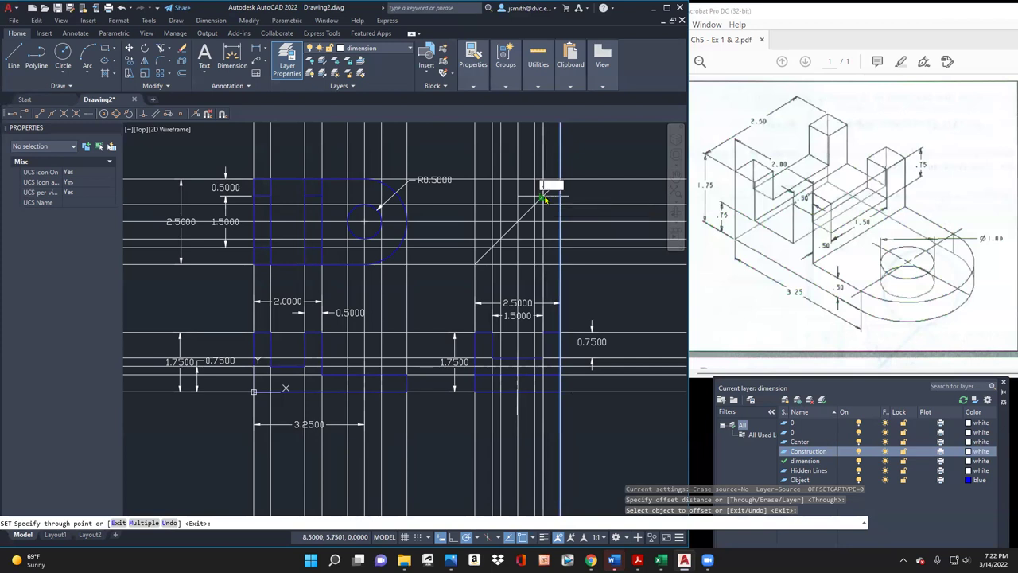
type(".5")
key("Return")
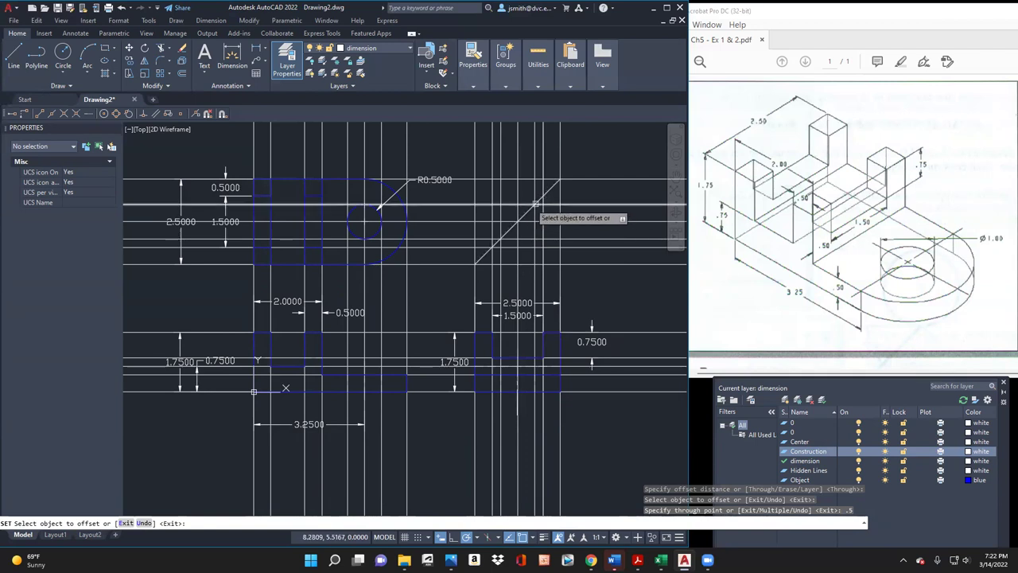
left_click(858, 451)
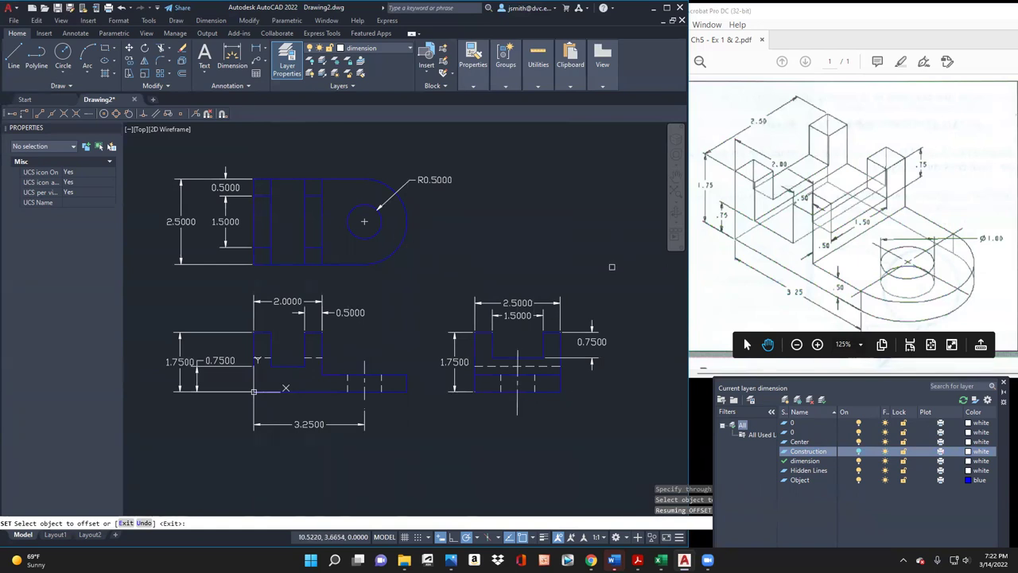
key("Escape")
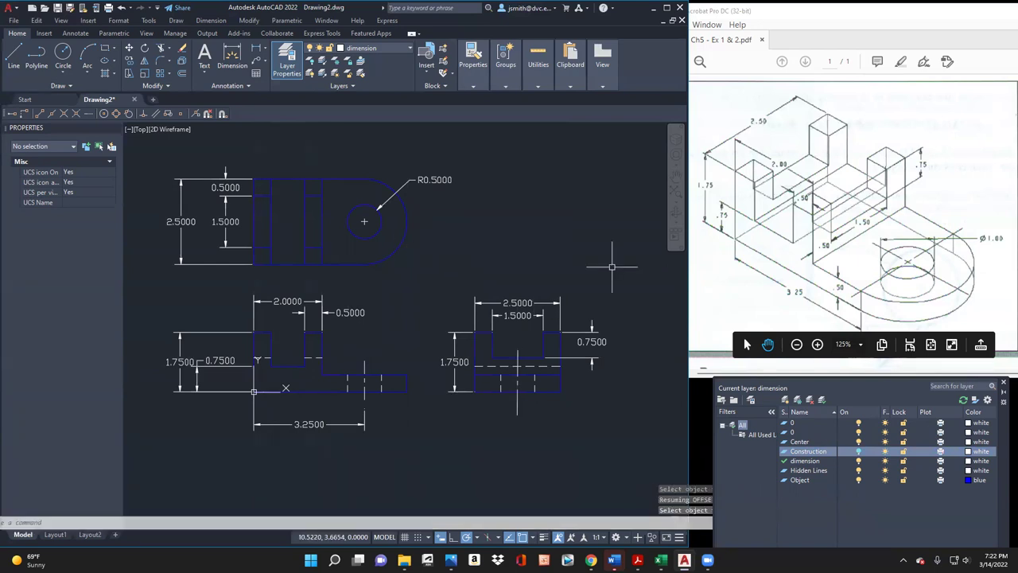